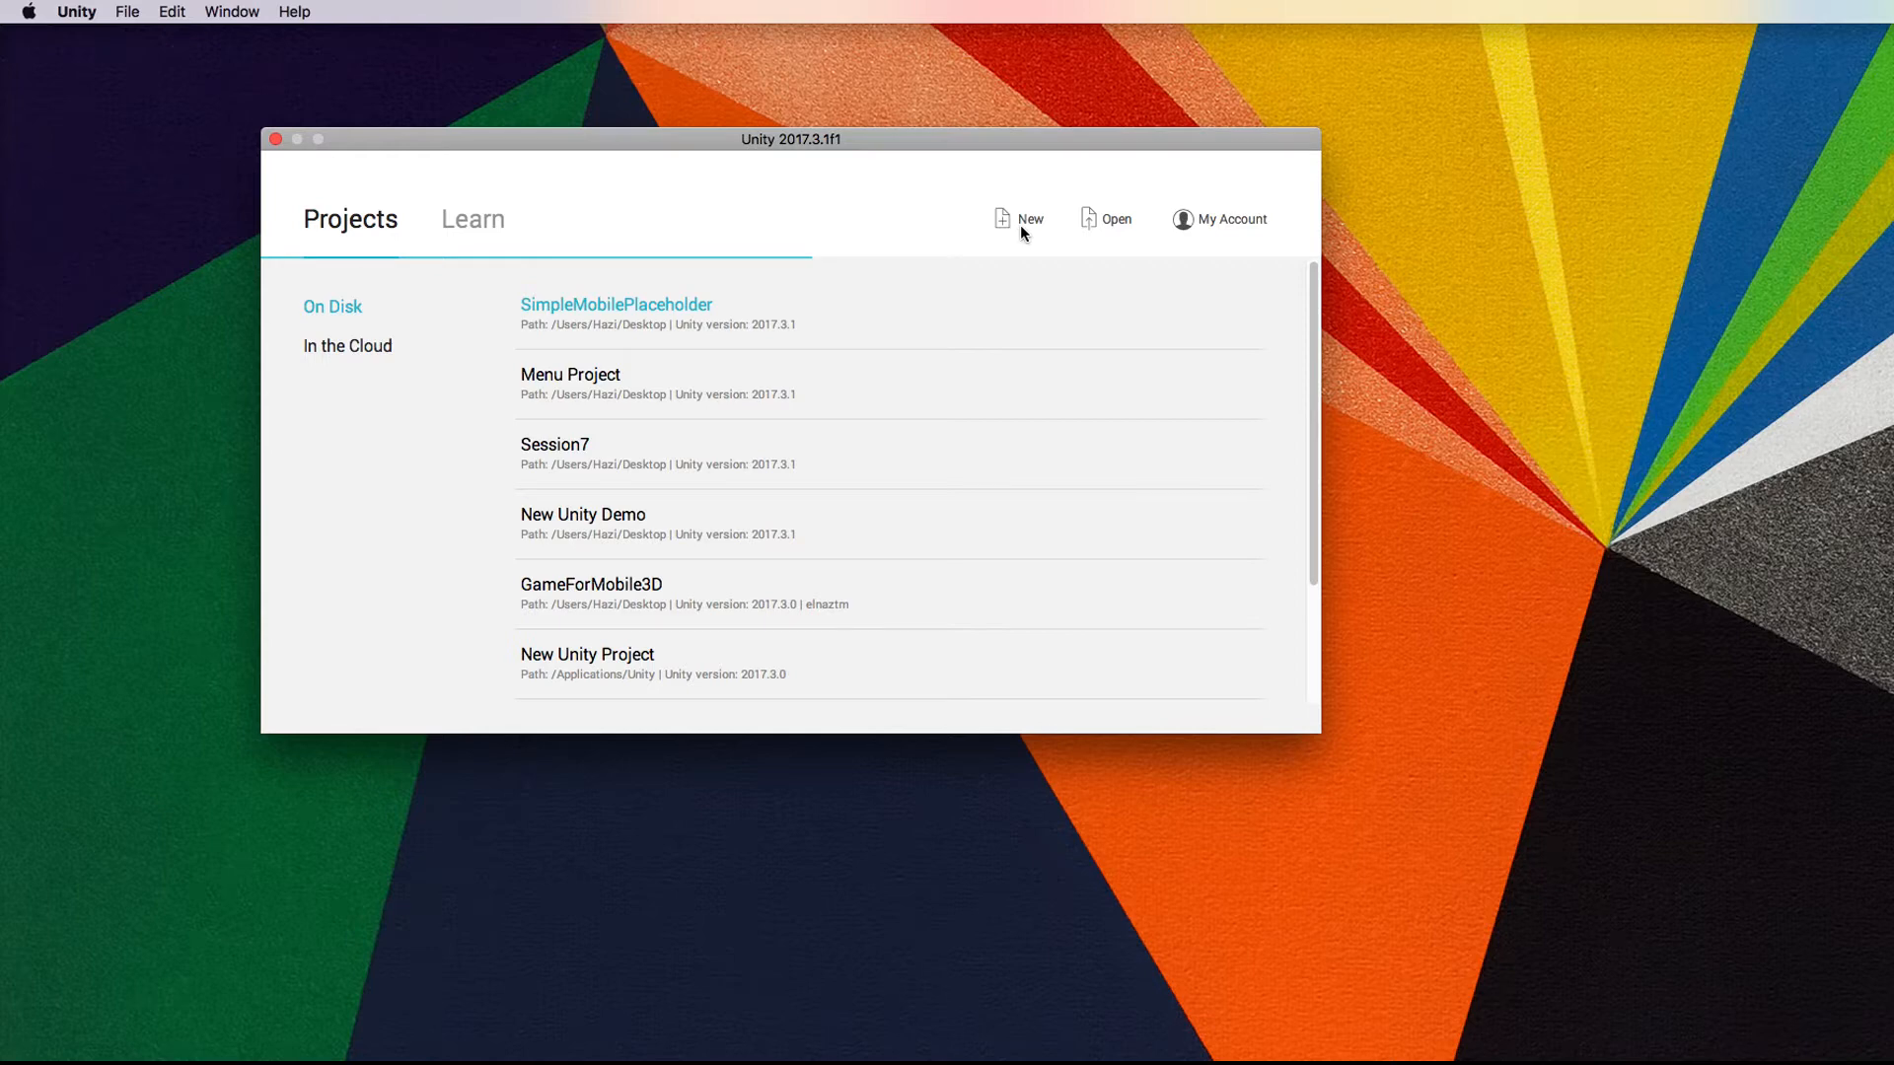
# Step: Create a new 3D project named Animation and fit the editor window within the screen
pyautogui.click(1021, 221)
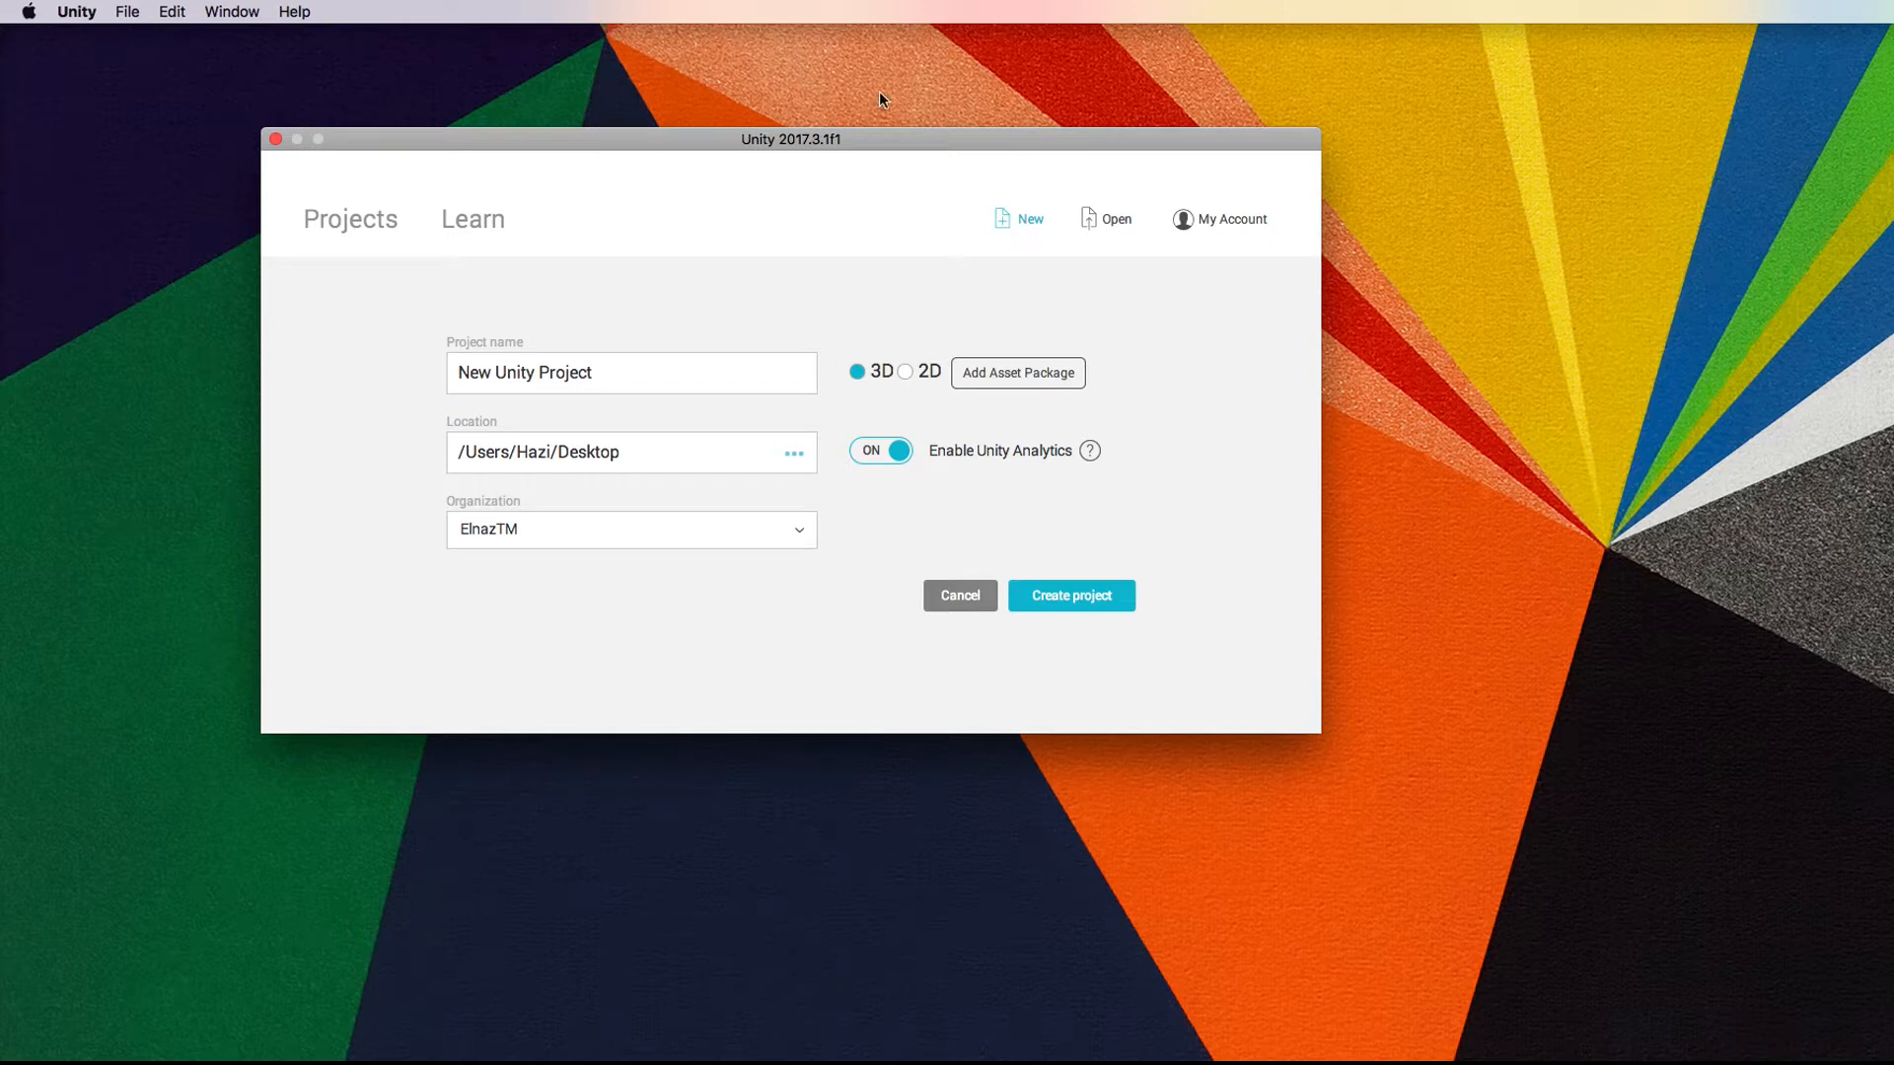
pyautogui.tripleClick(651, 368)
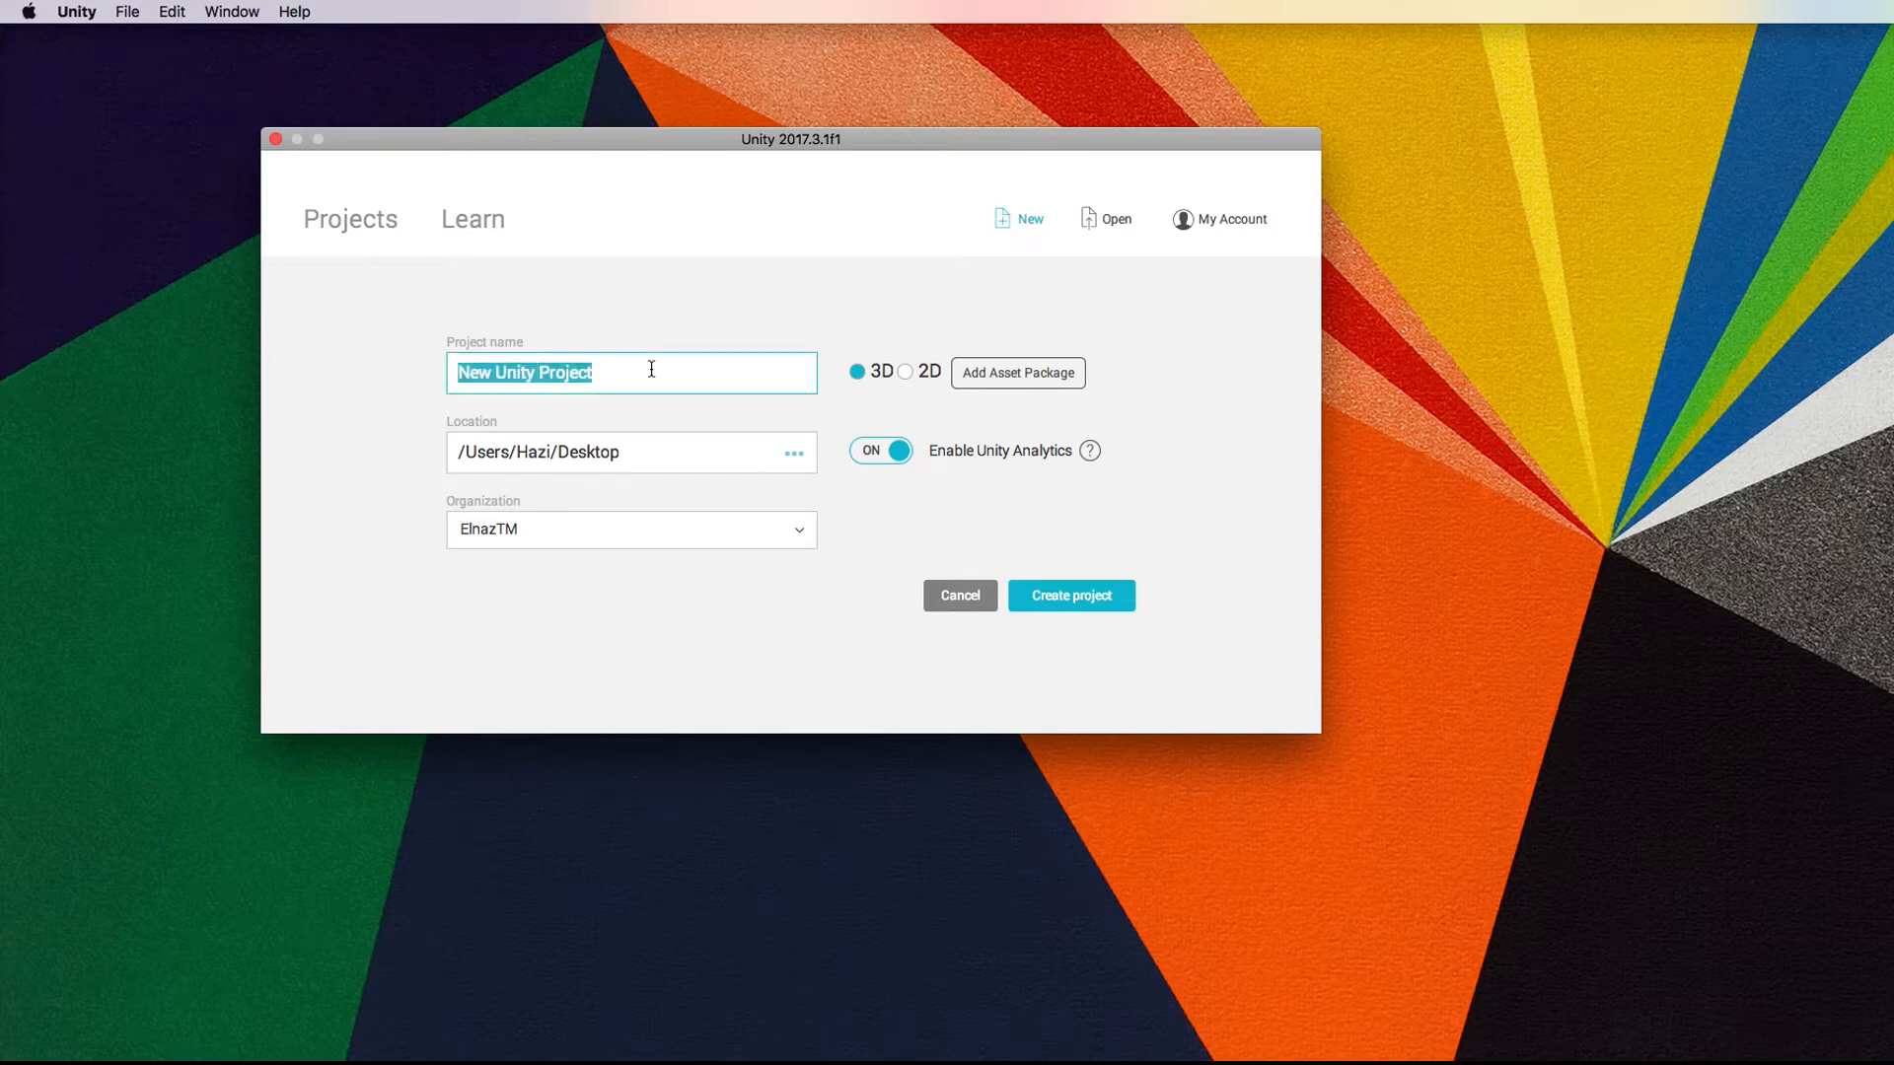
pyautogui.write('Animatio')
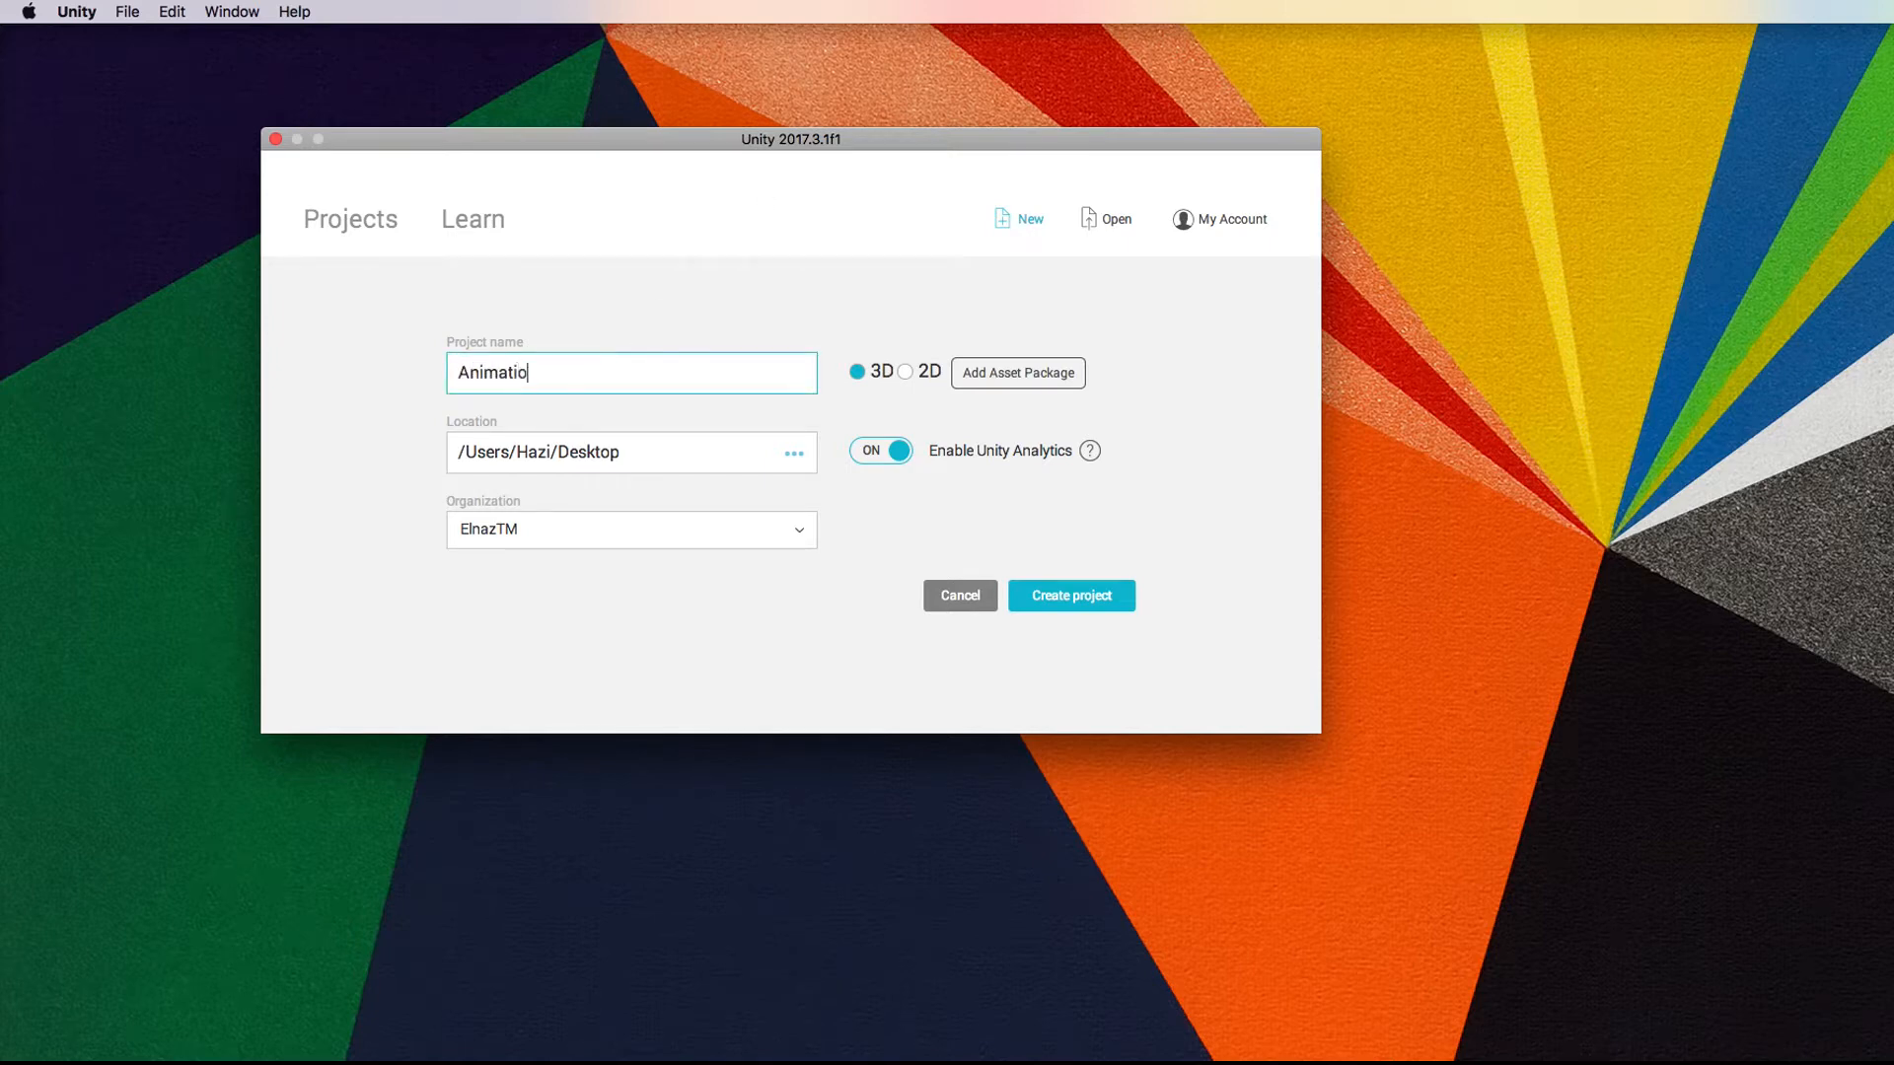
pyautogui.write('n')
pyautogui.click(1109, 604)
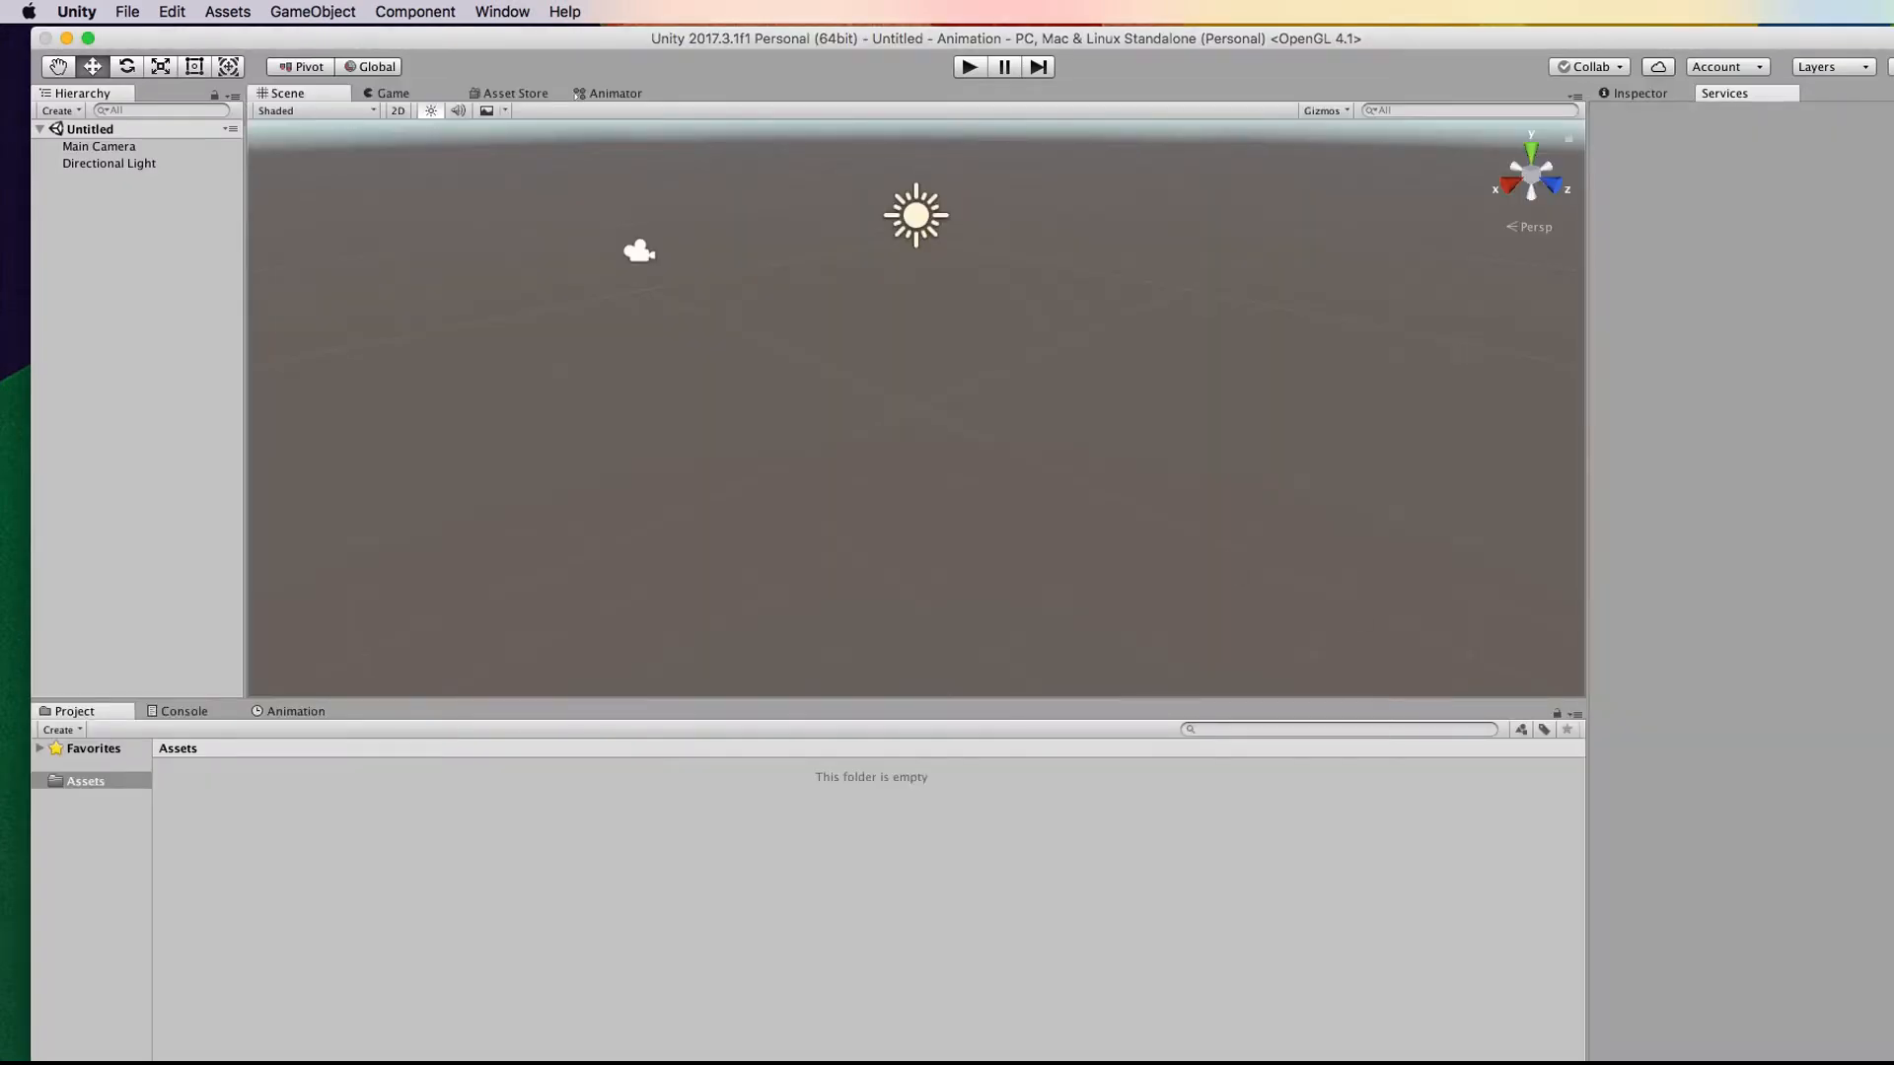
pyautogui.moveTo(1675, 39); pyautogui.dragTo(1645, 37)
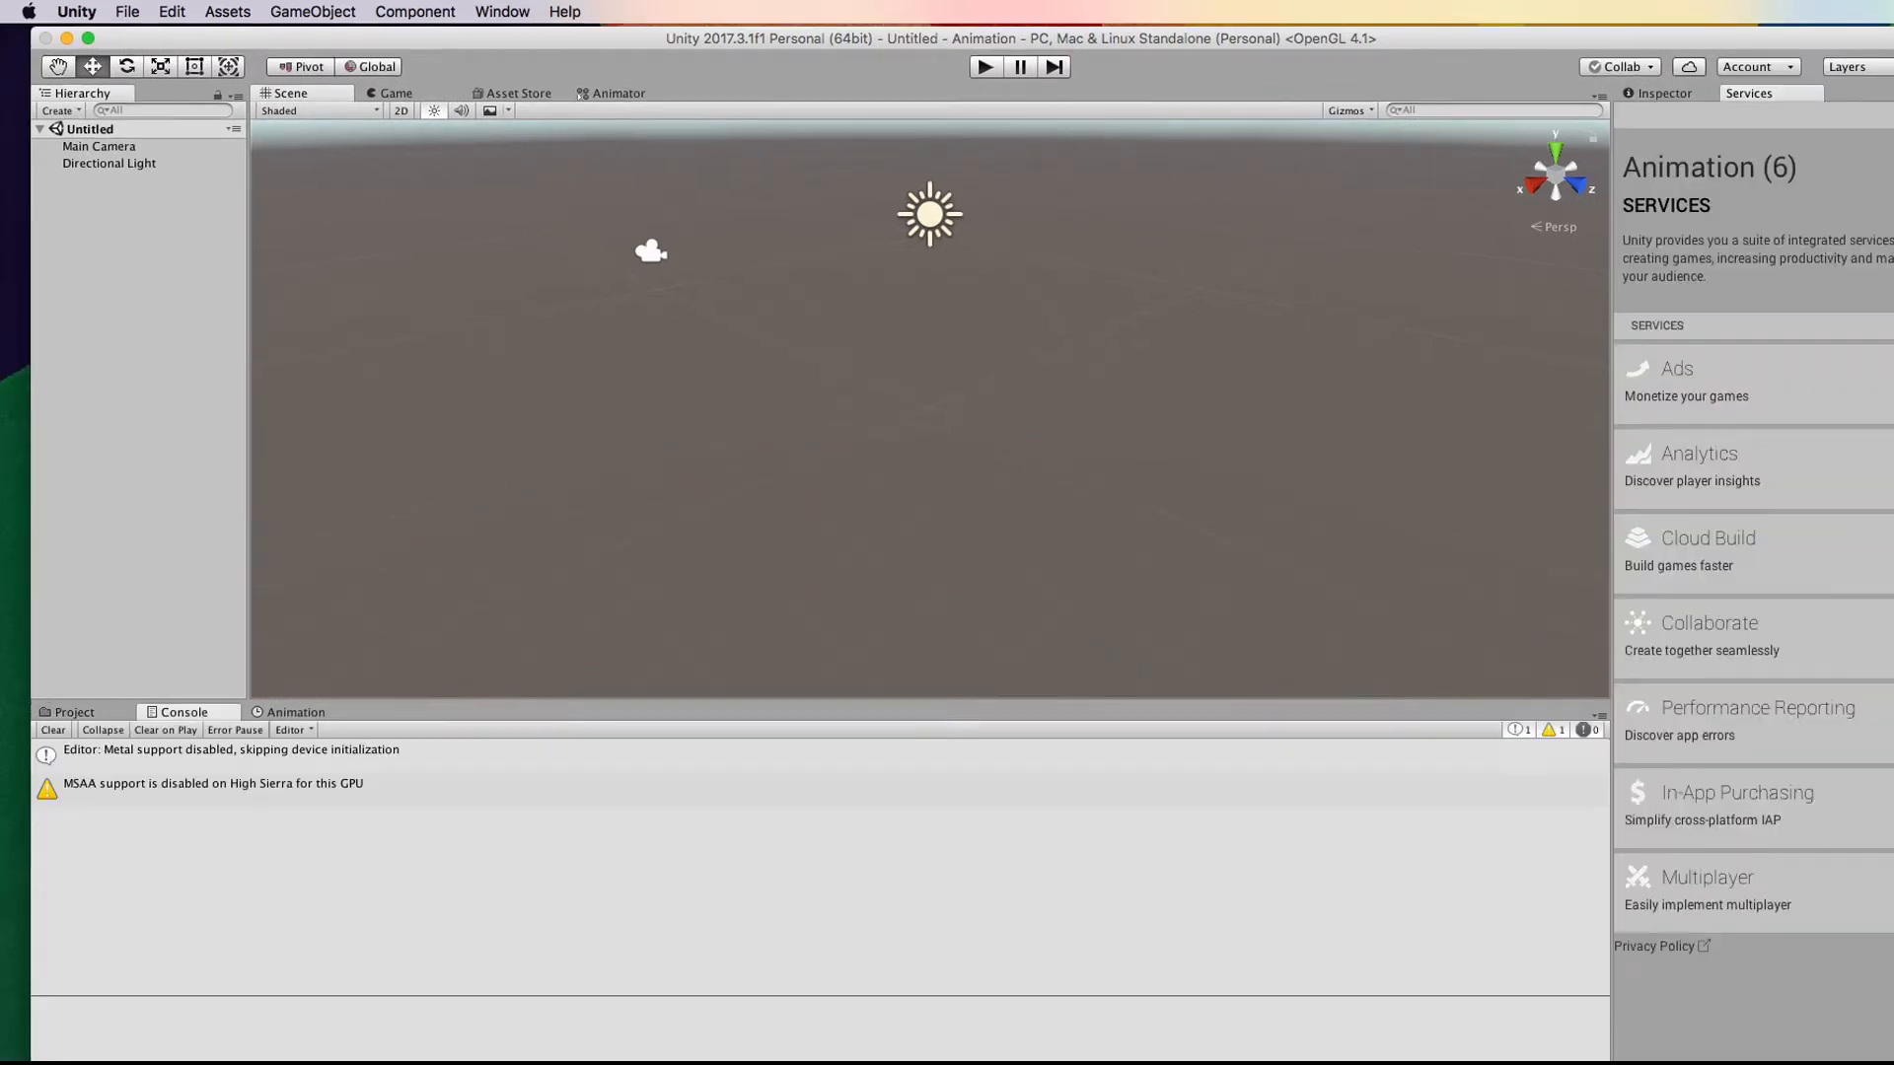
pyautogui.moveTo(1893, 1064)
pyautogui.mouseDown()
pyautogui.moveTo(1866, 1048)
pyautogui.moveTo(1886, 1057)
pyautogui.mouseUp()
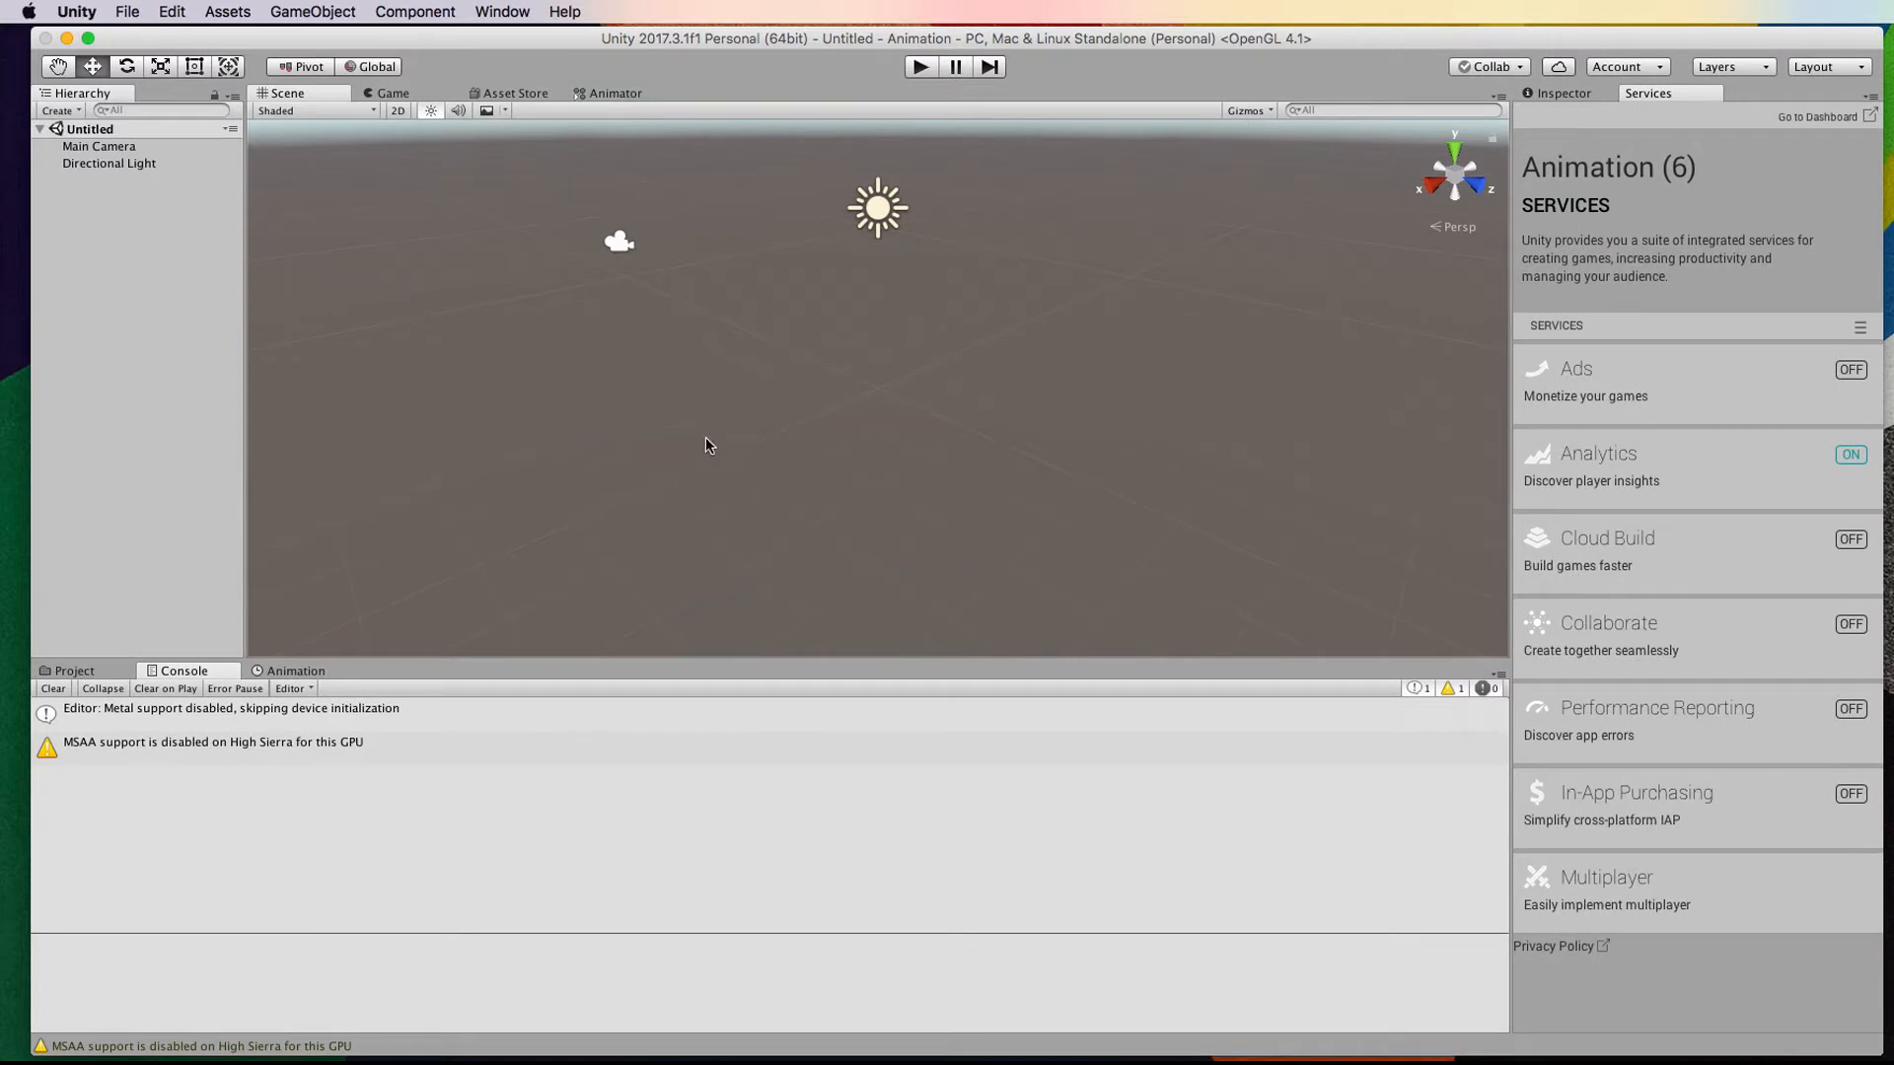
# Step: Add a Plane to the scene and scale it up uniformly to serve as a large ground
pyautogui.rightClick(44, 227)
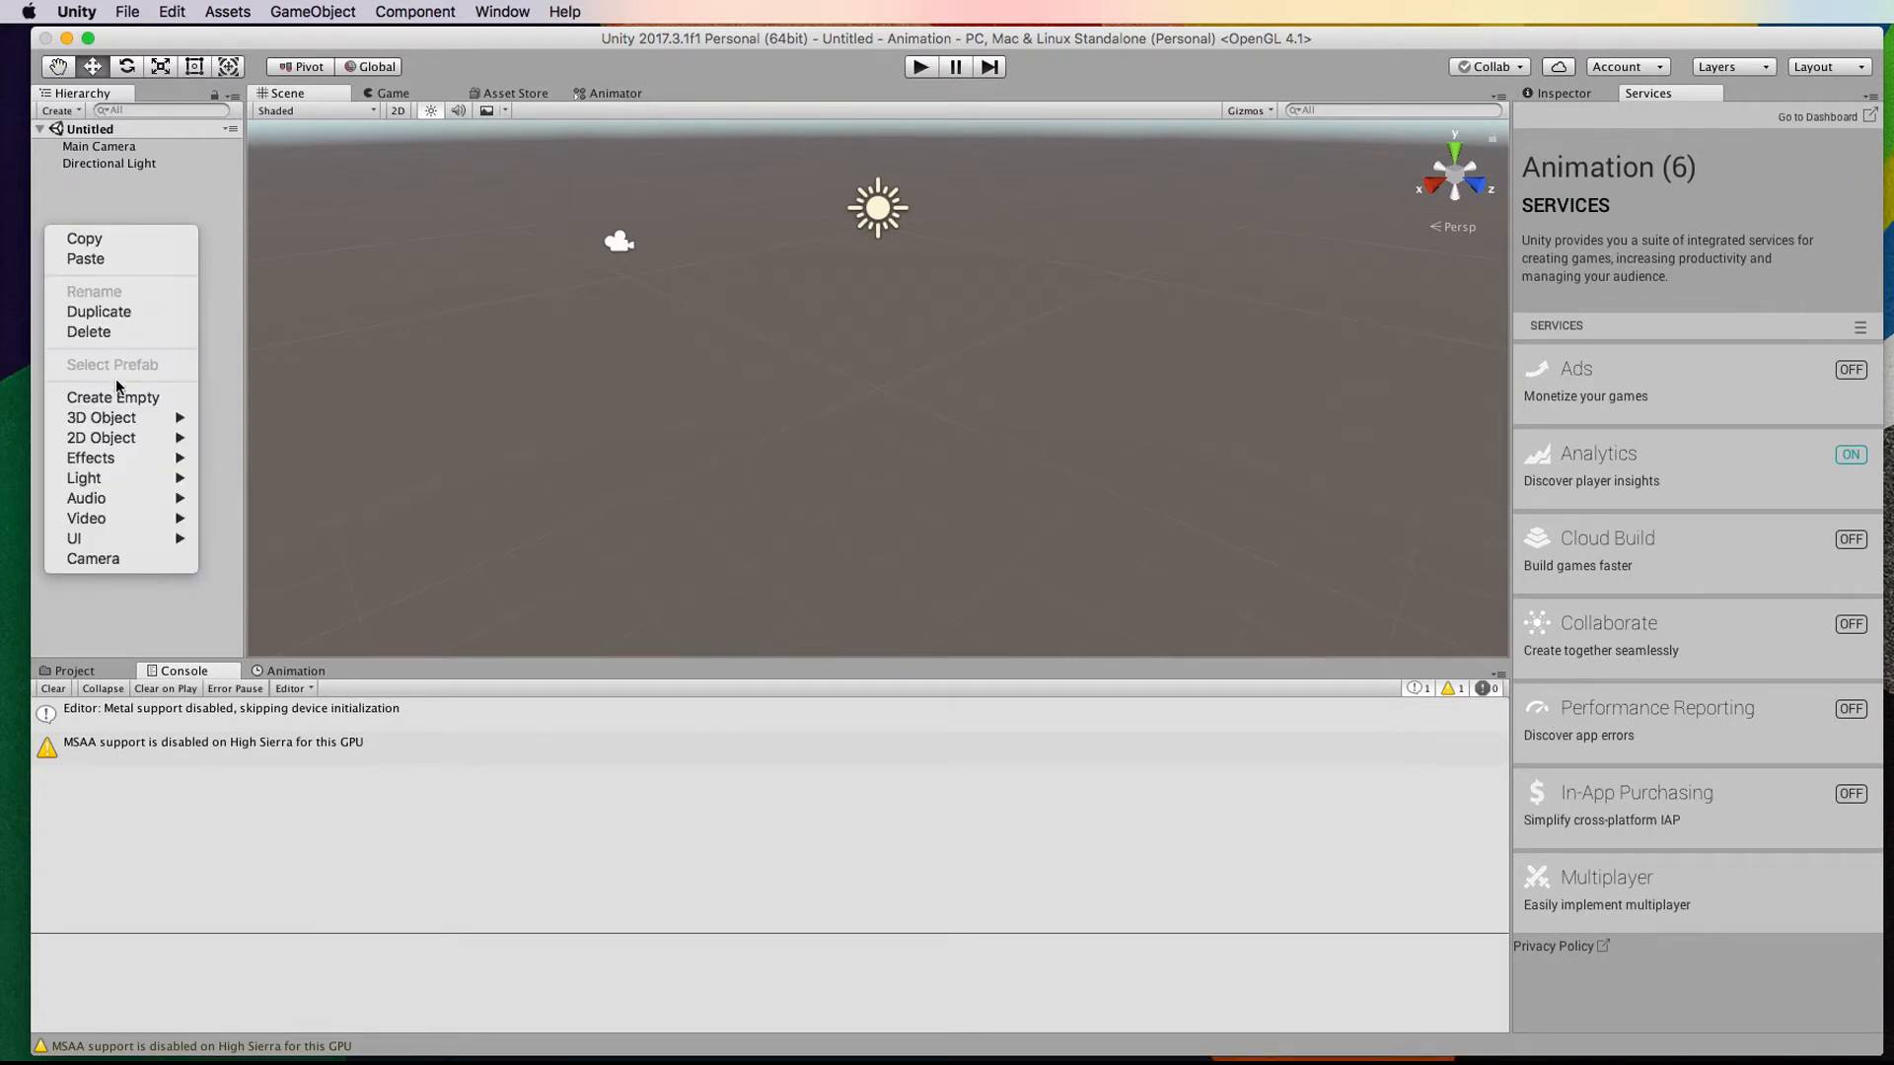
pyautogui.moveTo(136, 424)
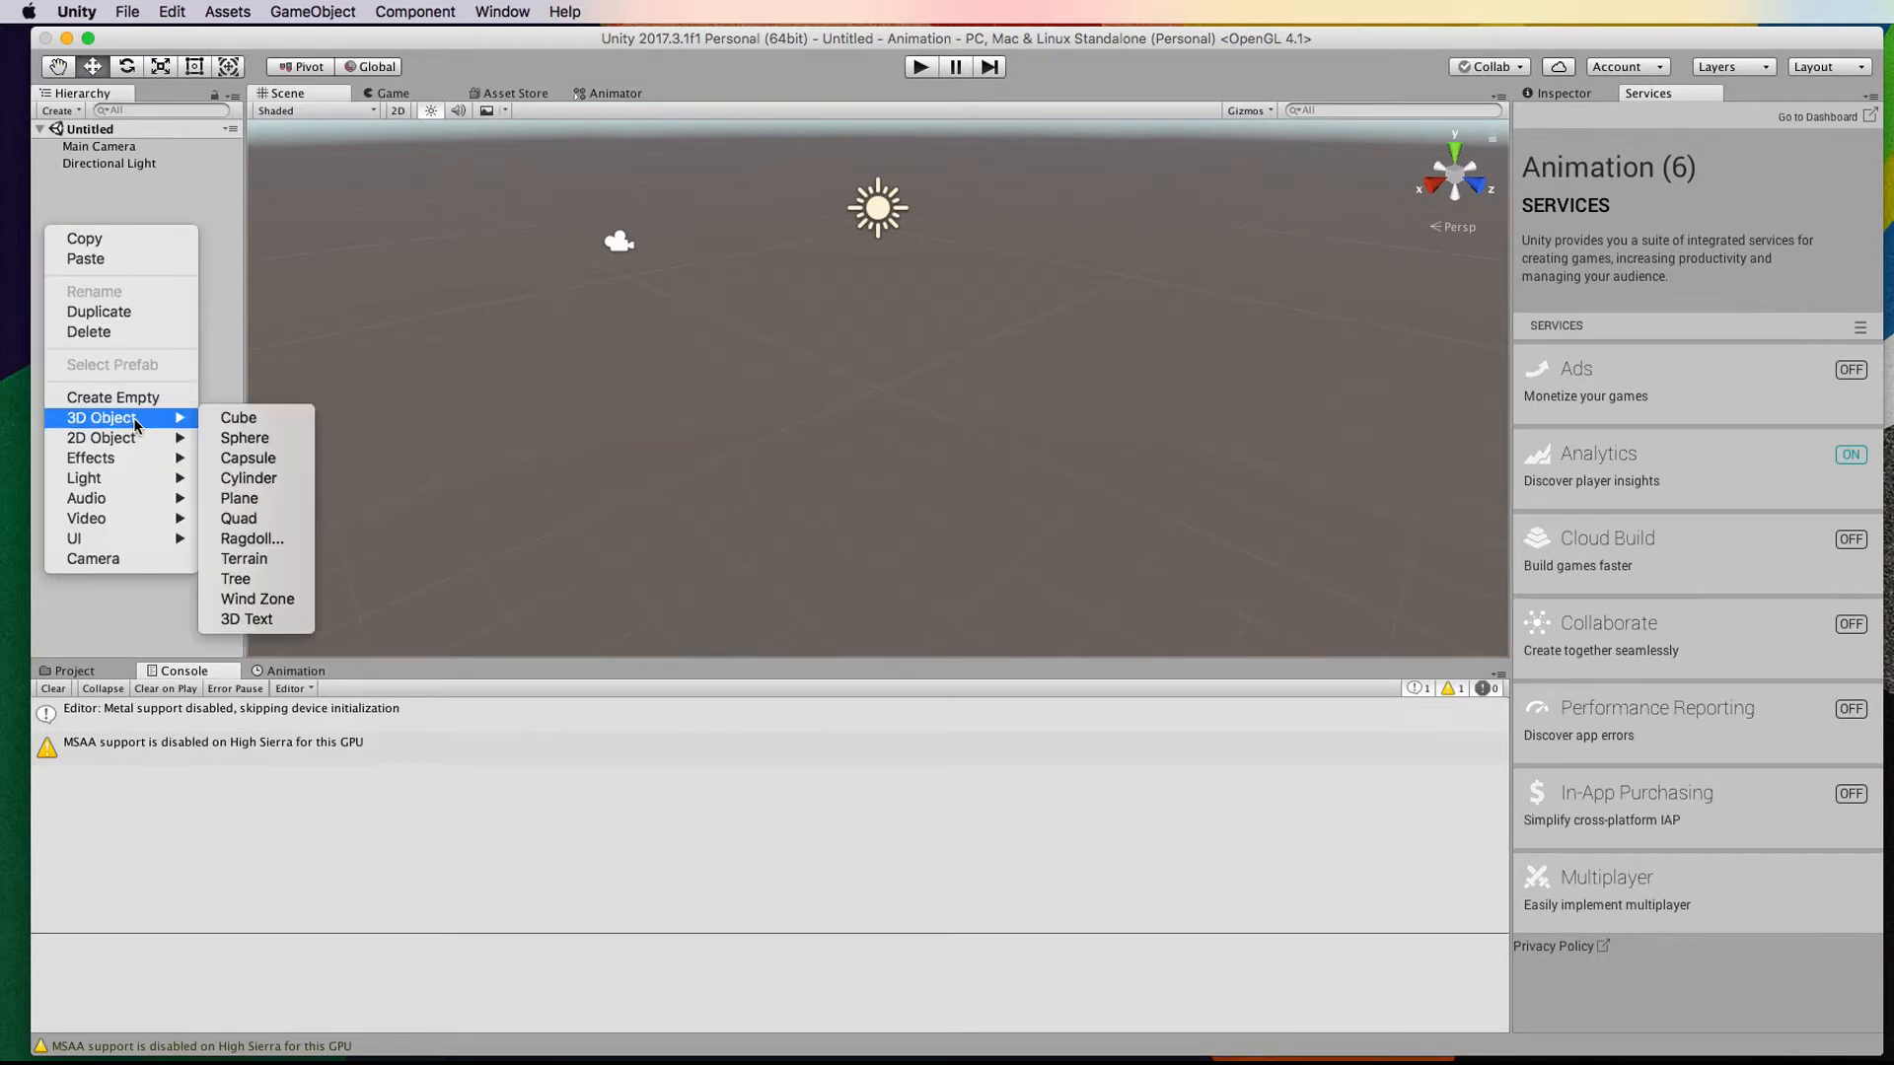
pyautogui.click(252, 501)
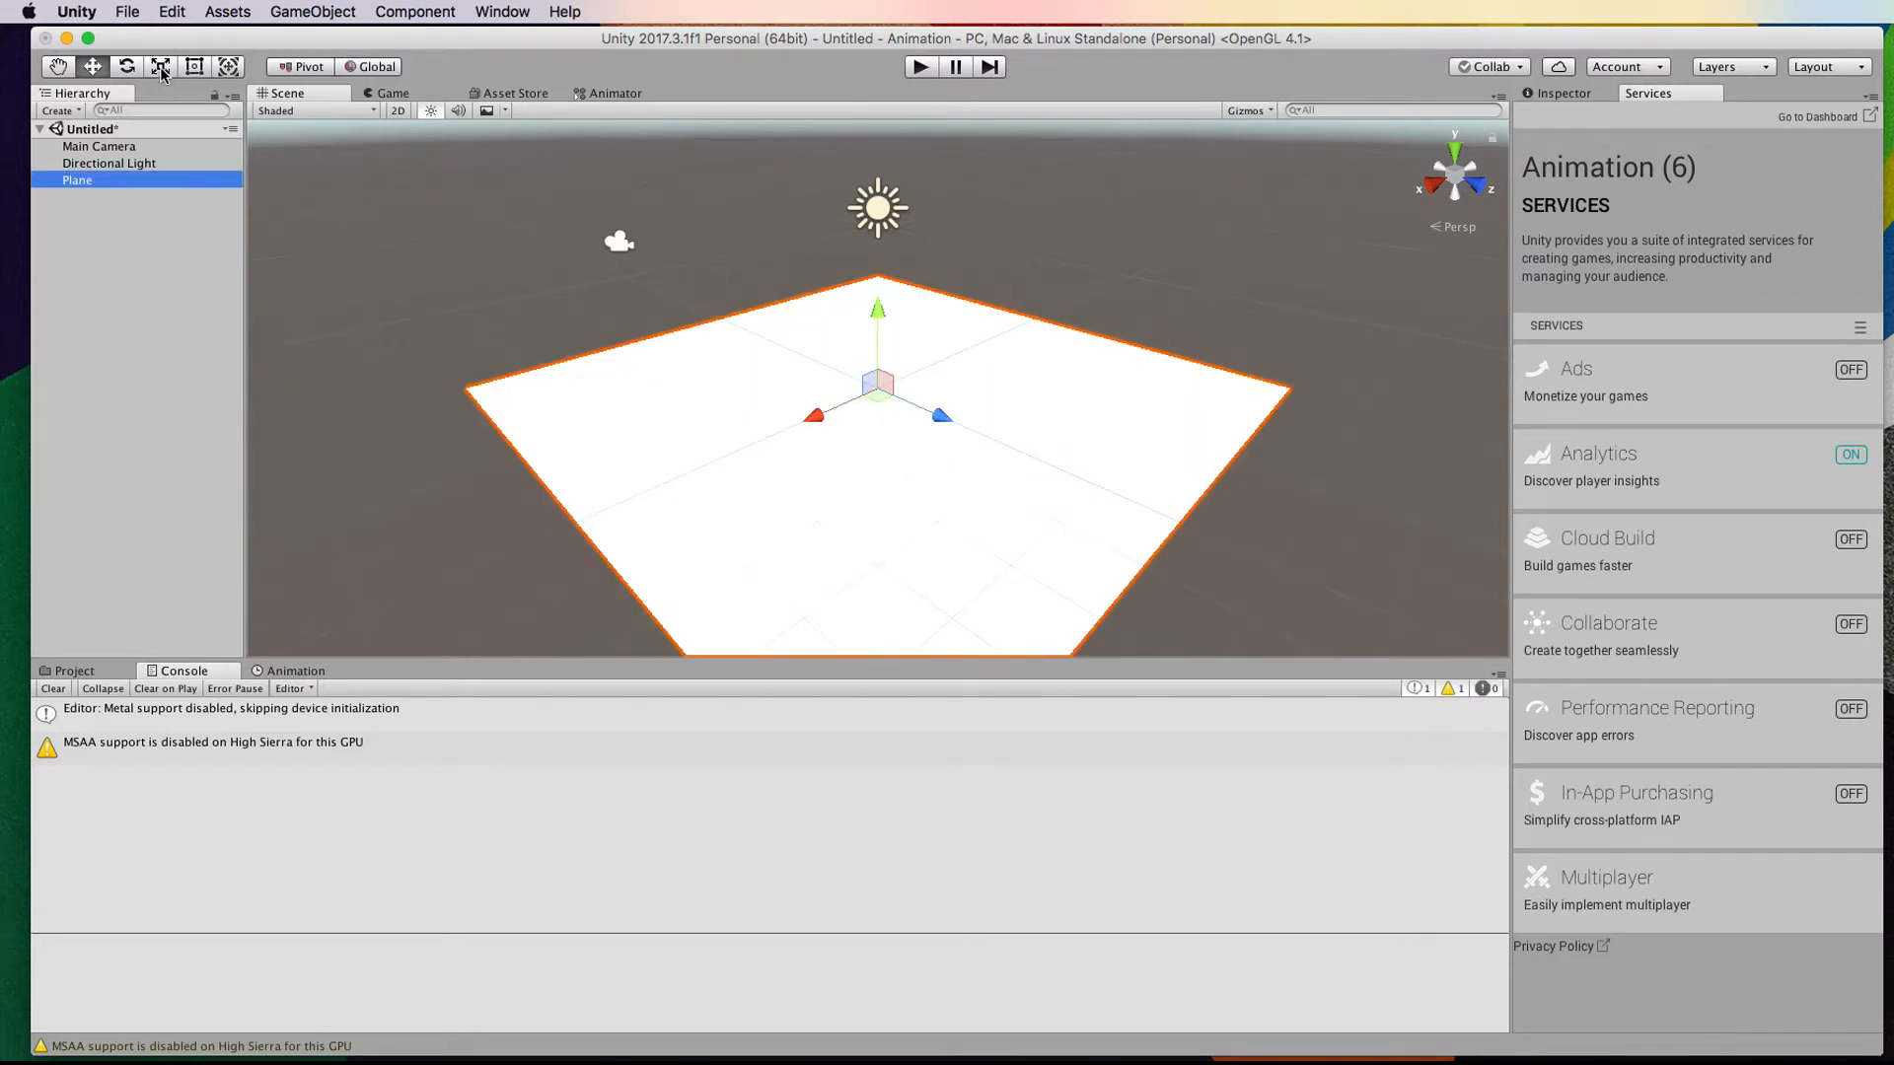
pyautogui.click(161, 67)
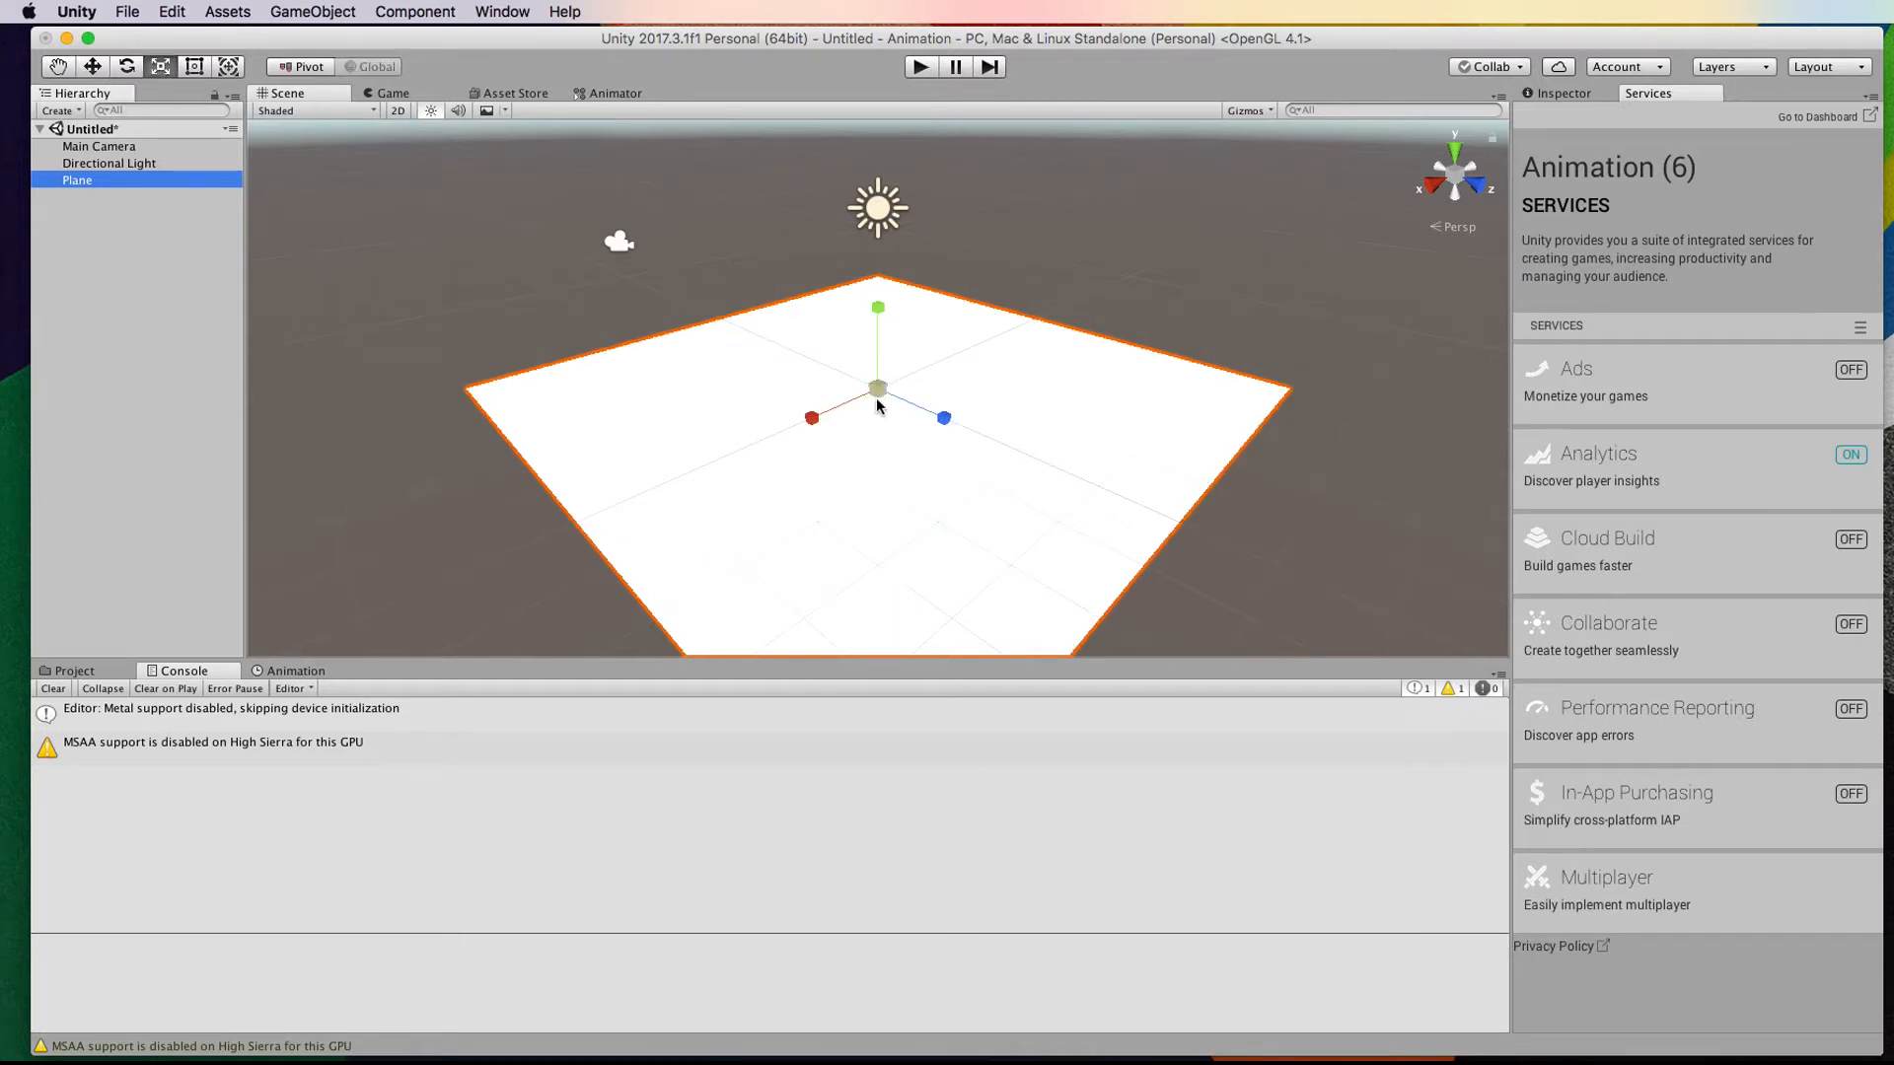
pyautogui.moveTo(878, 389); pyautogui.dragTo(1034, 384)
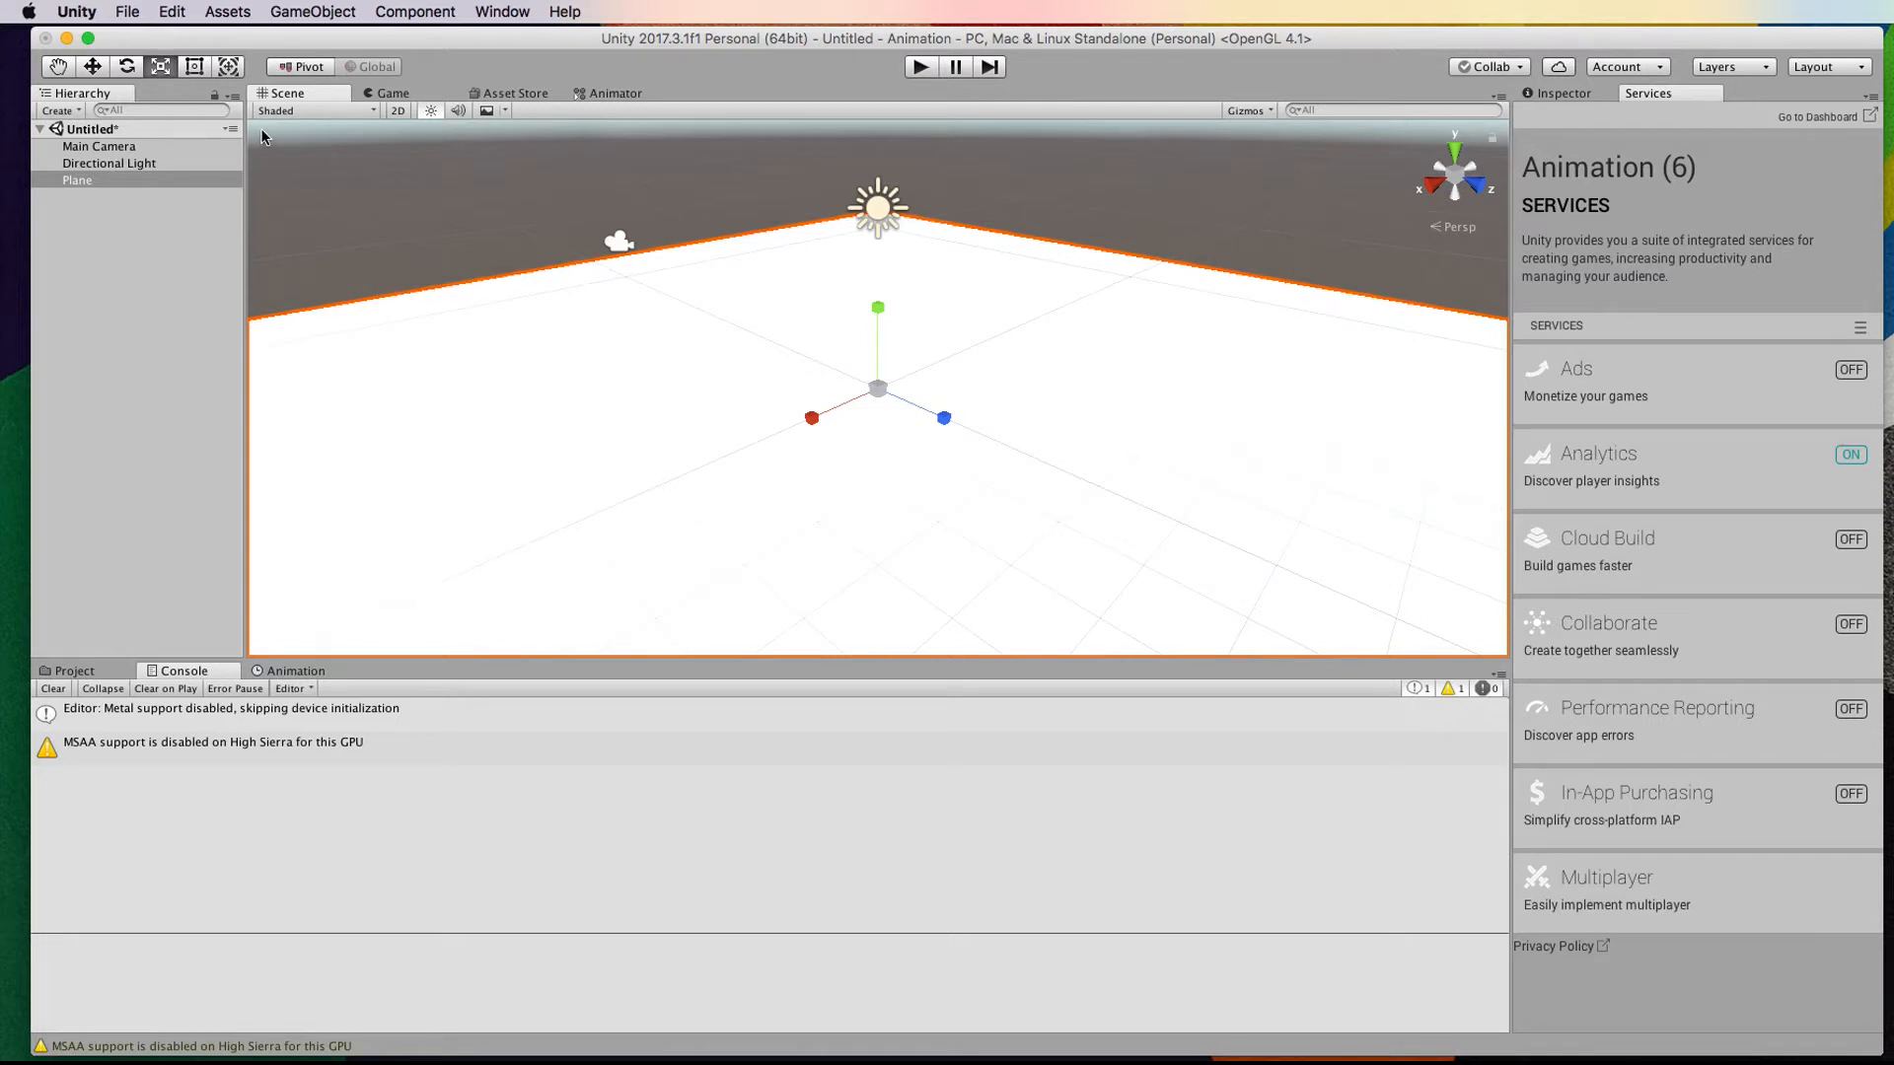
# Step: Import the full Rockets Missiles Bombs – Low Poly Pack from the Asset Store's My Downloads into the project
pyautogui.click(505, 93)
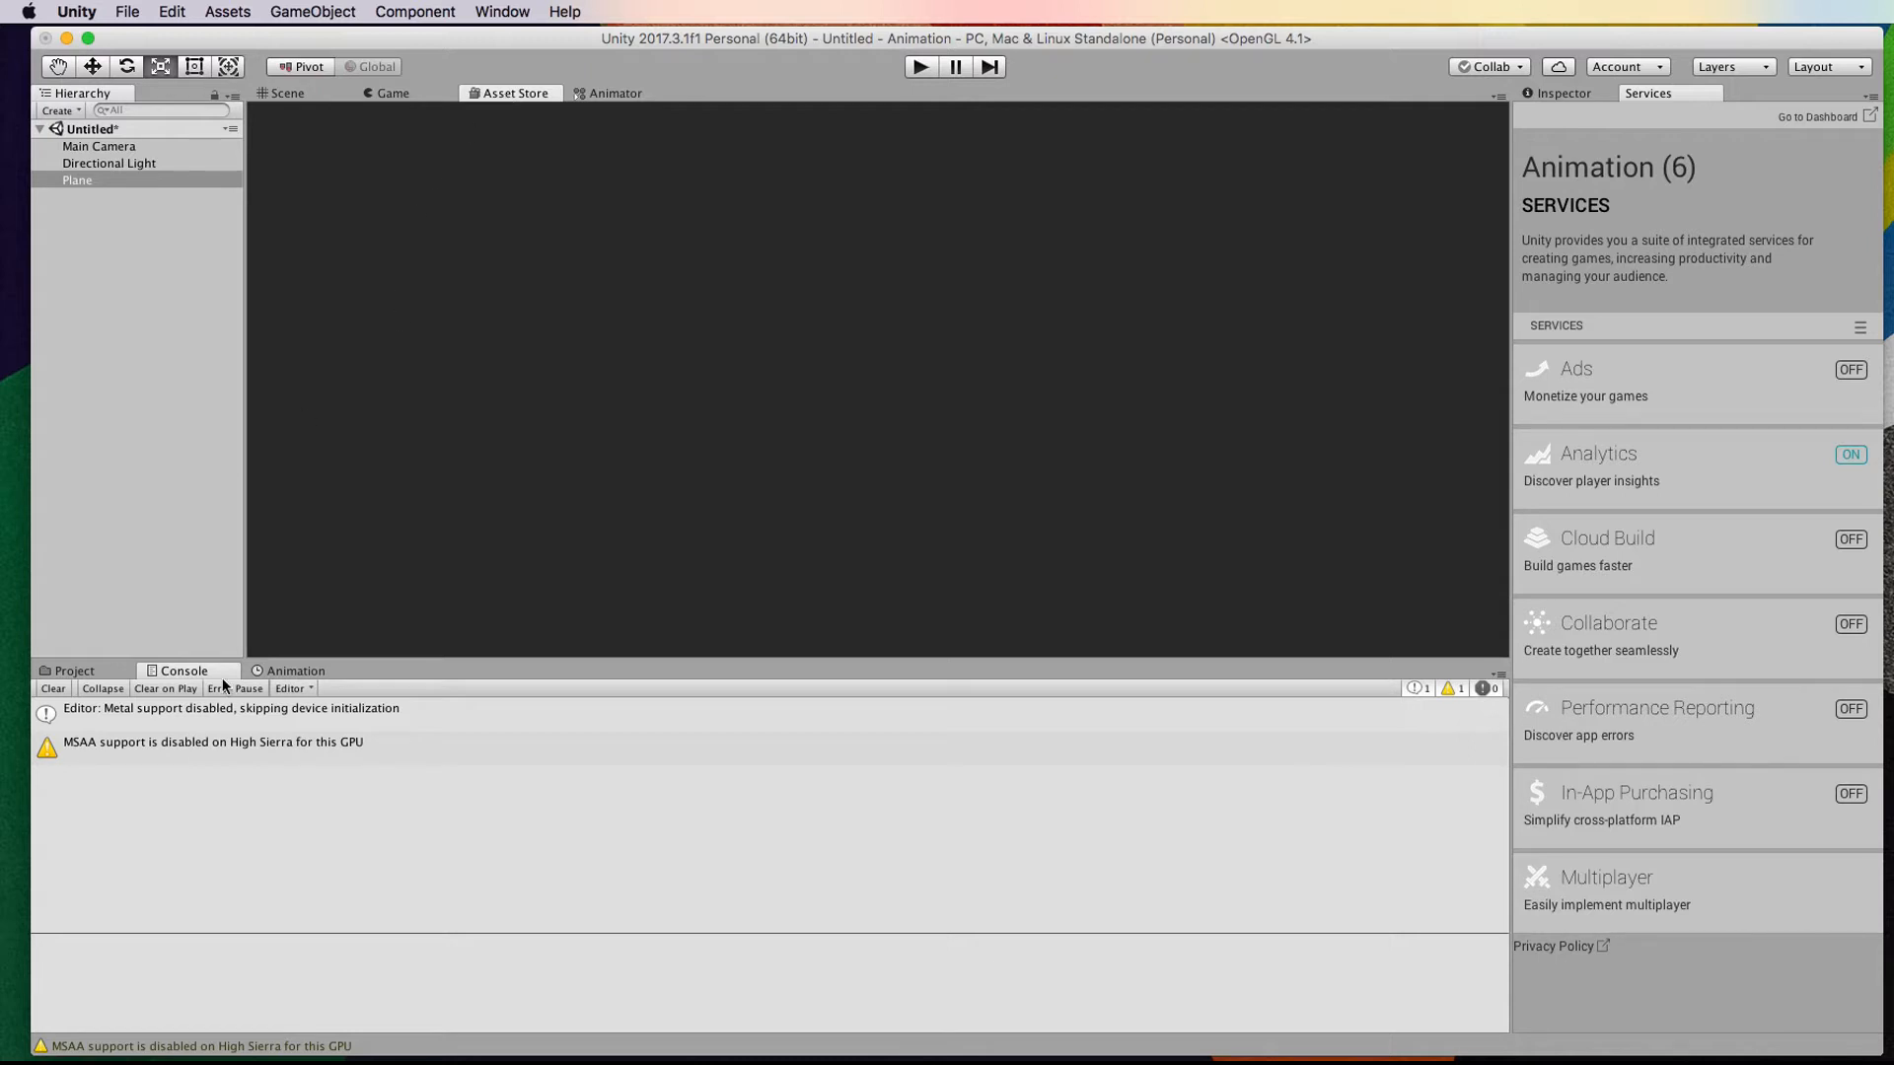
pyautogui.click(79, 670)
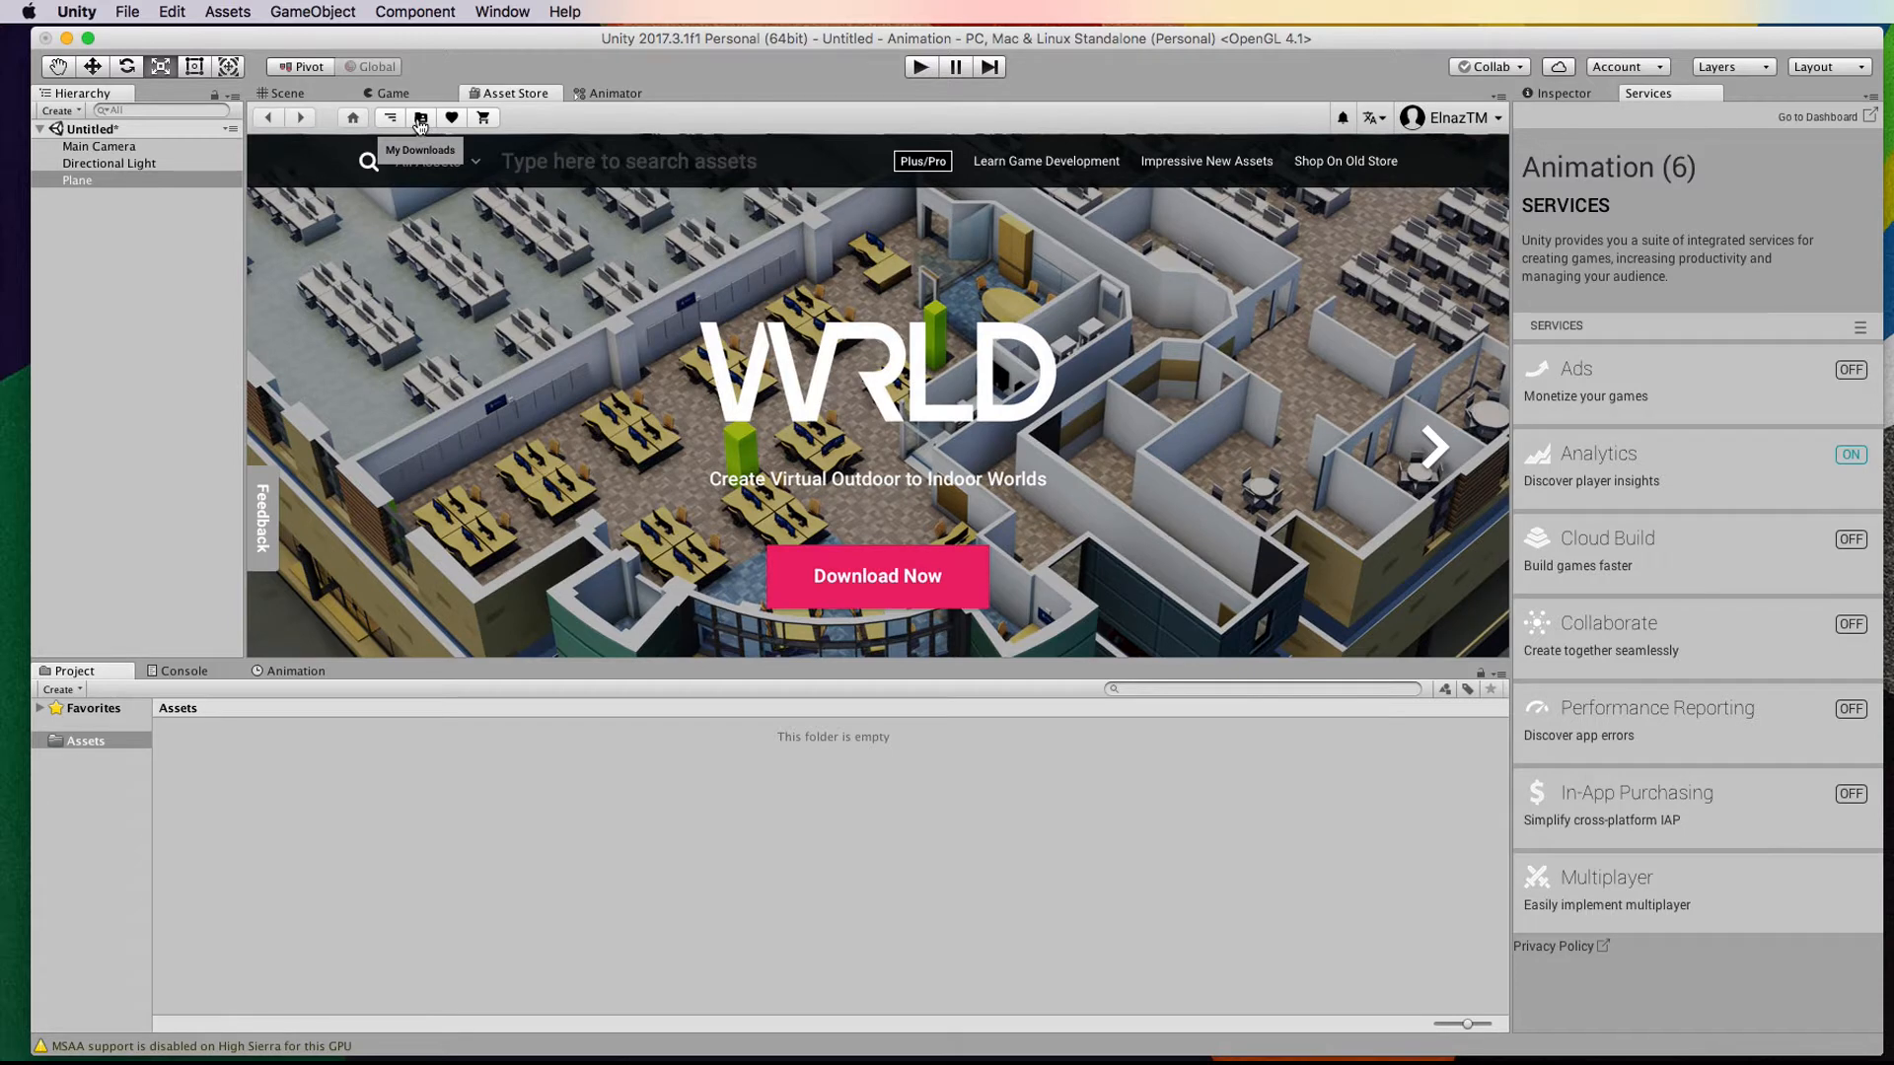
pyautogui.click(421, 120)
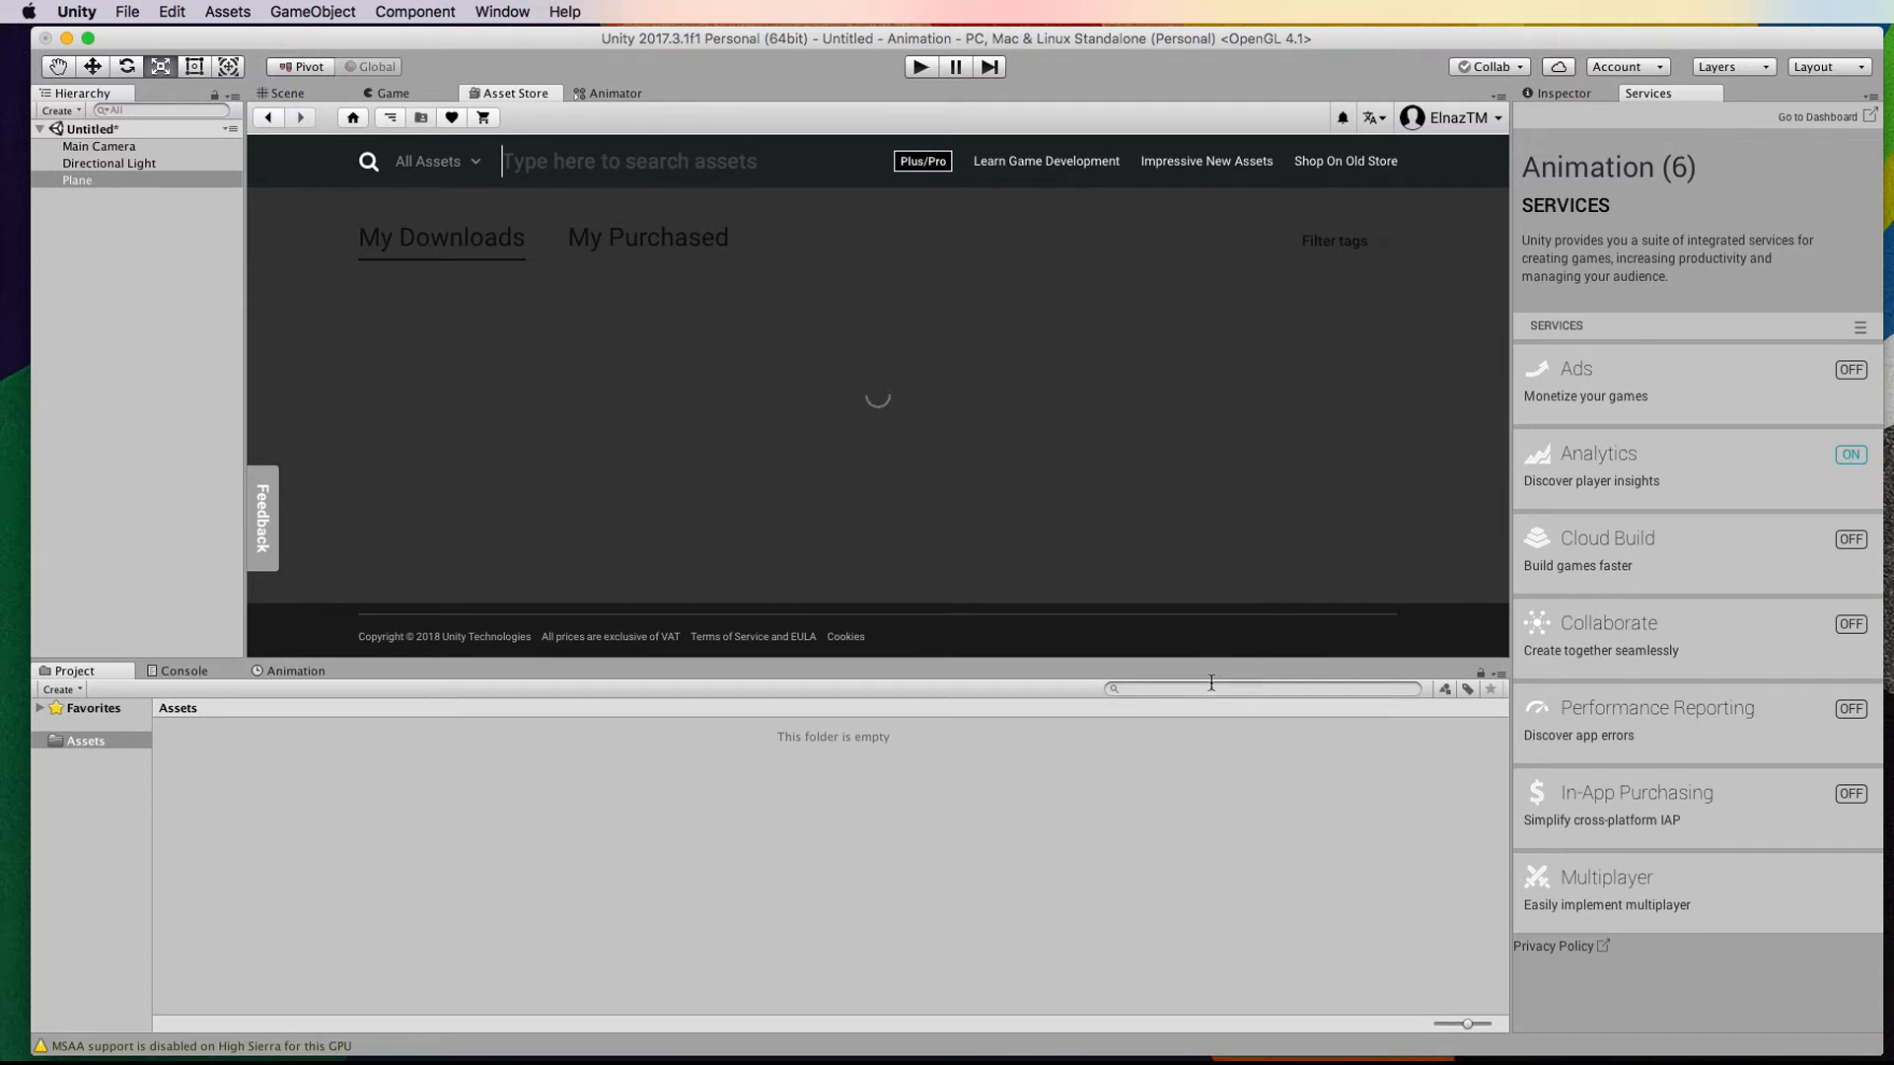
pyautogui.scroll(-3, 1006, 489)
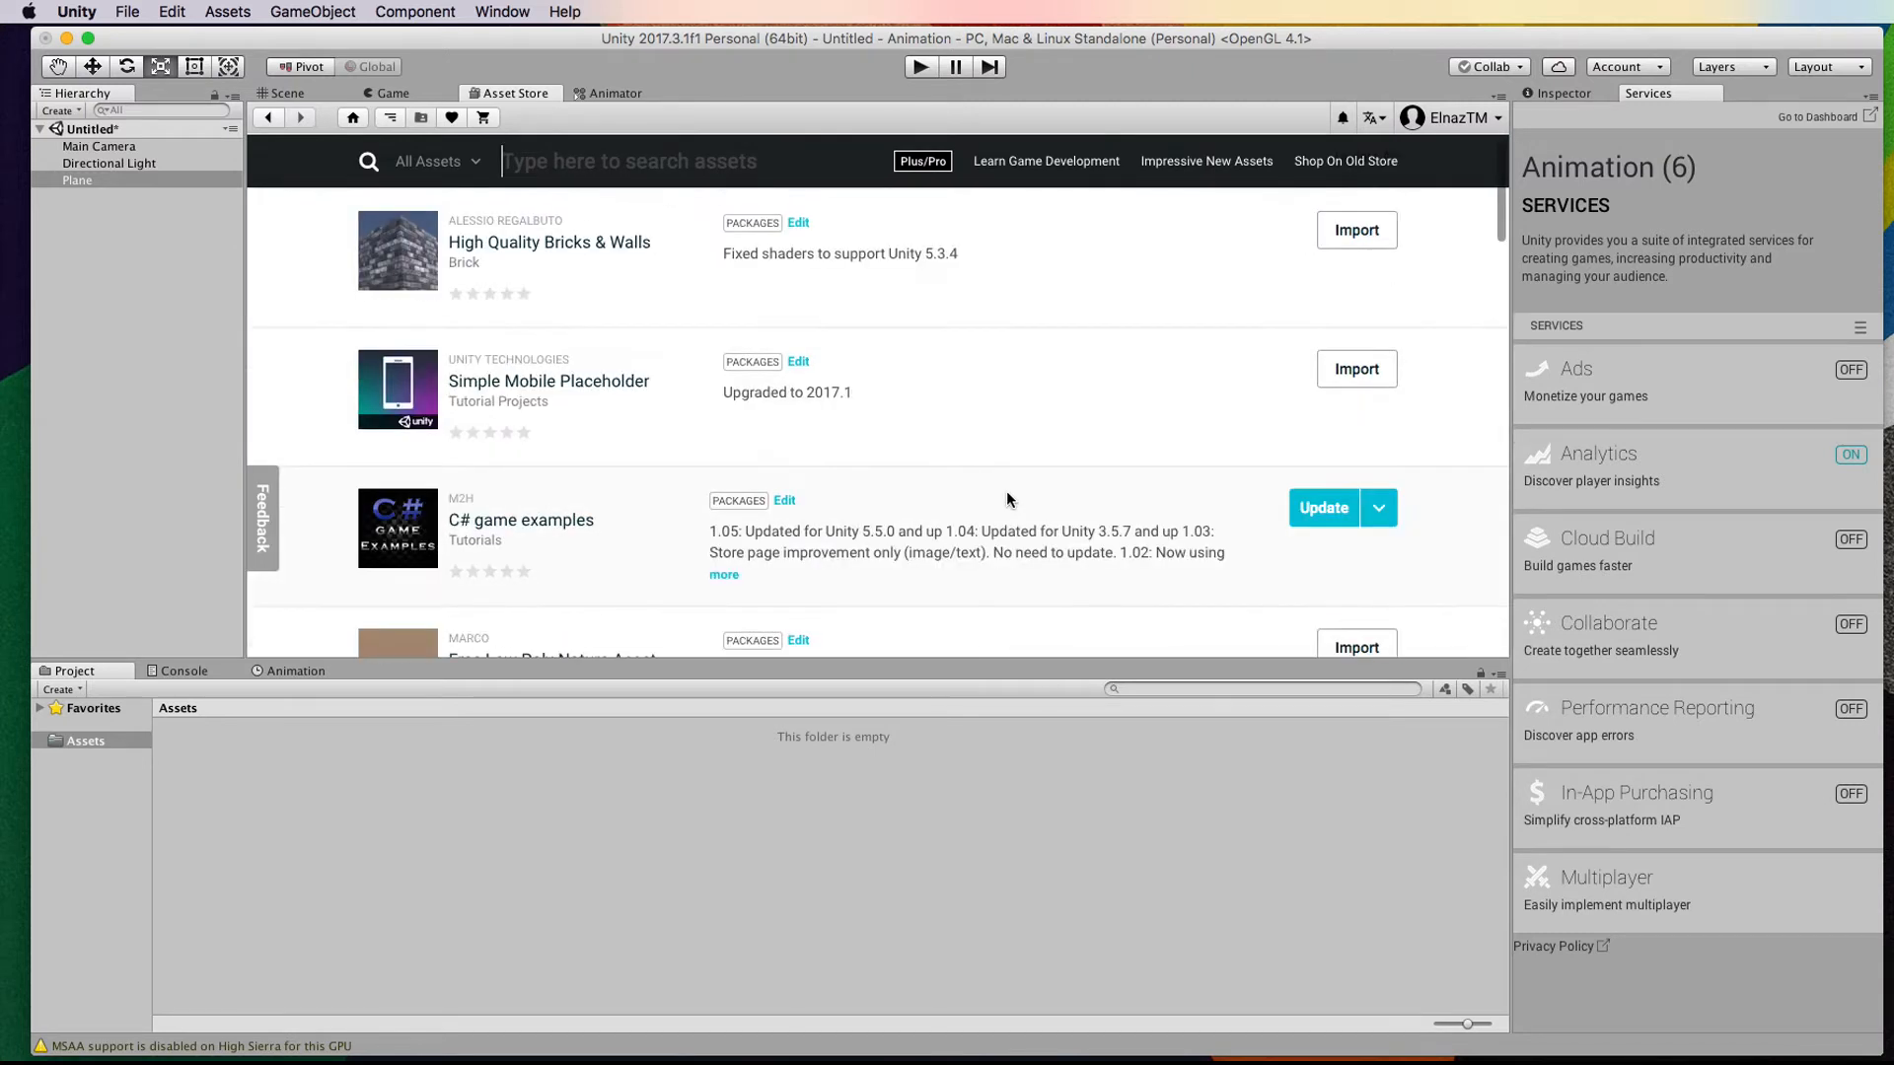
pyautogui.scroll(-15, 1006, 489)
pyautogui.scroll(17, 1005, 489)
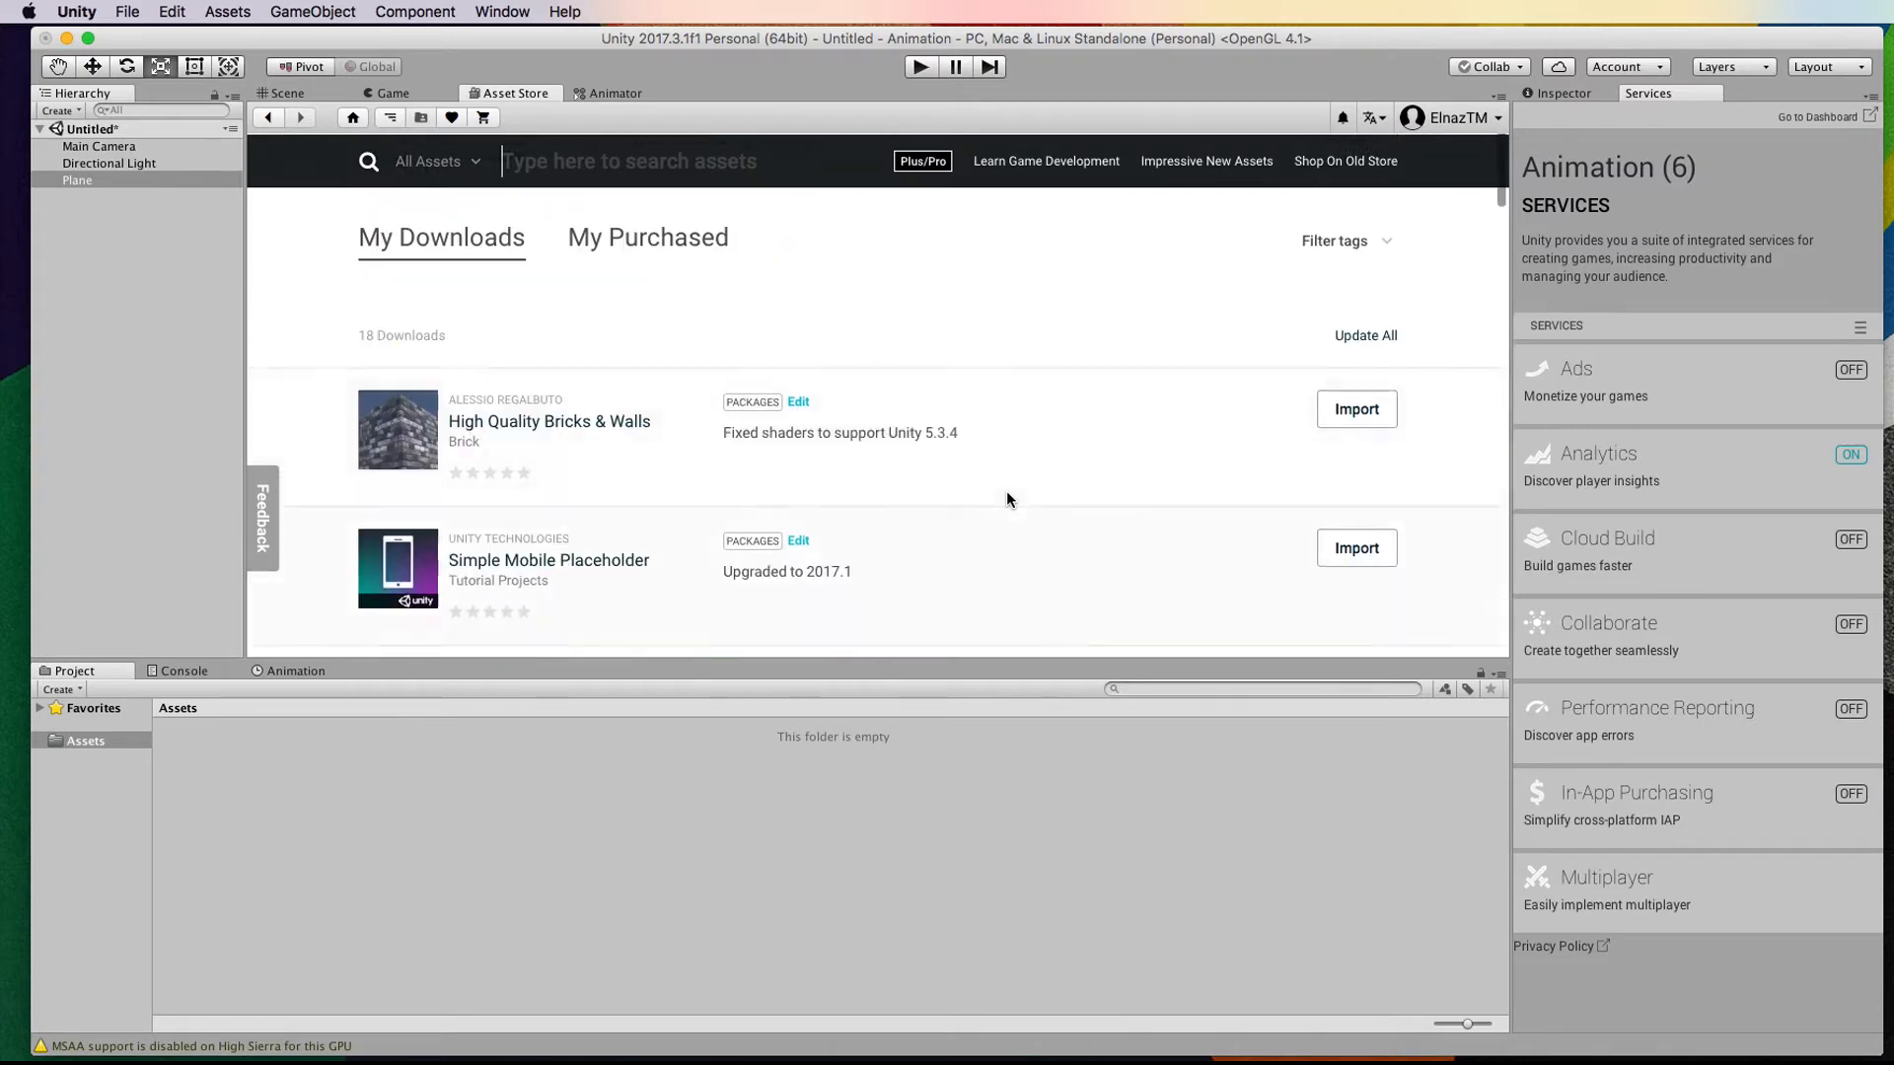
pyautogui.scroll(-5, 1006, 498)
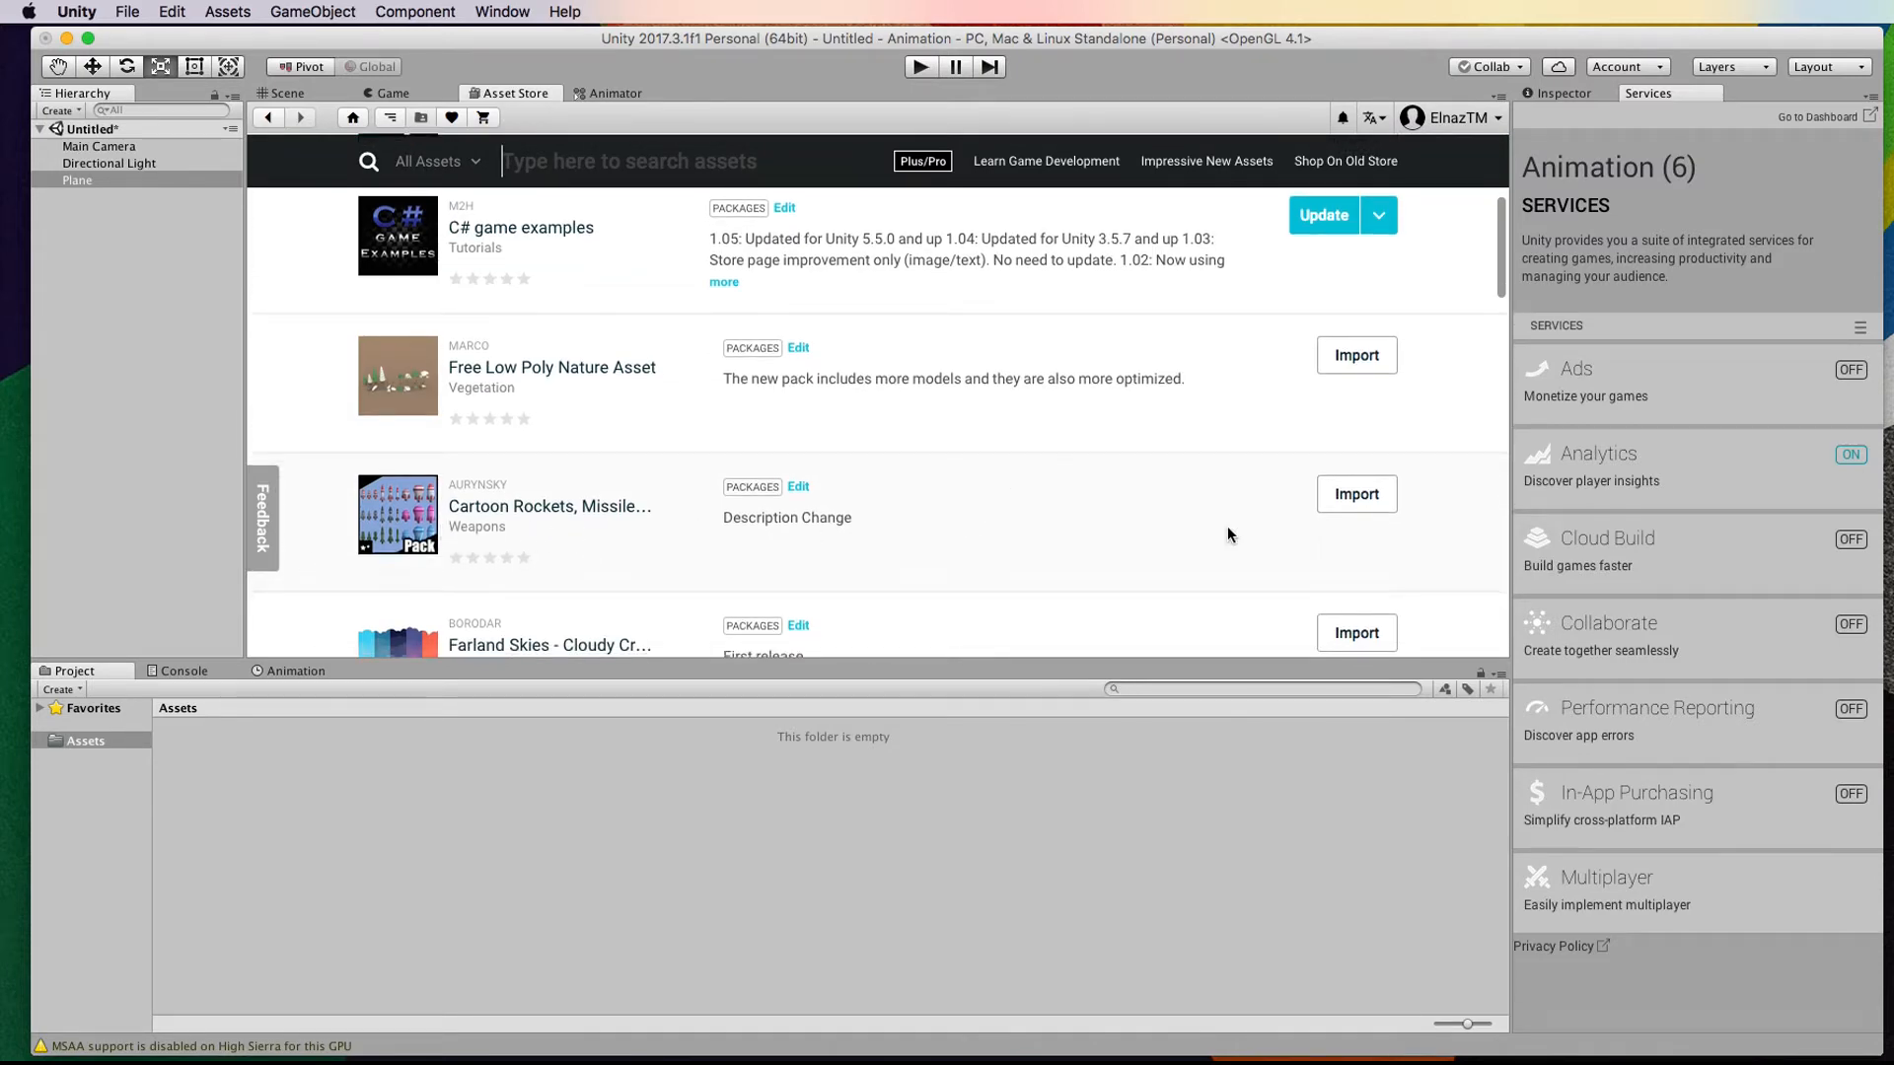
pyautogui.click(1365, 503)
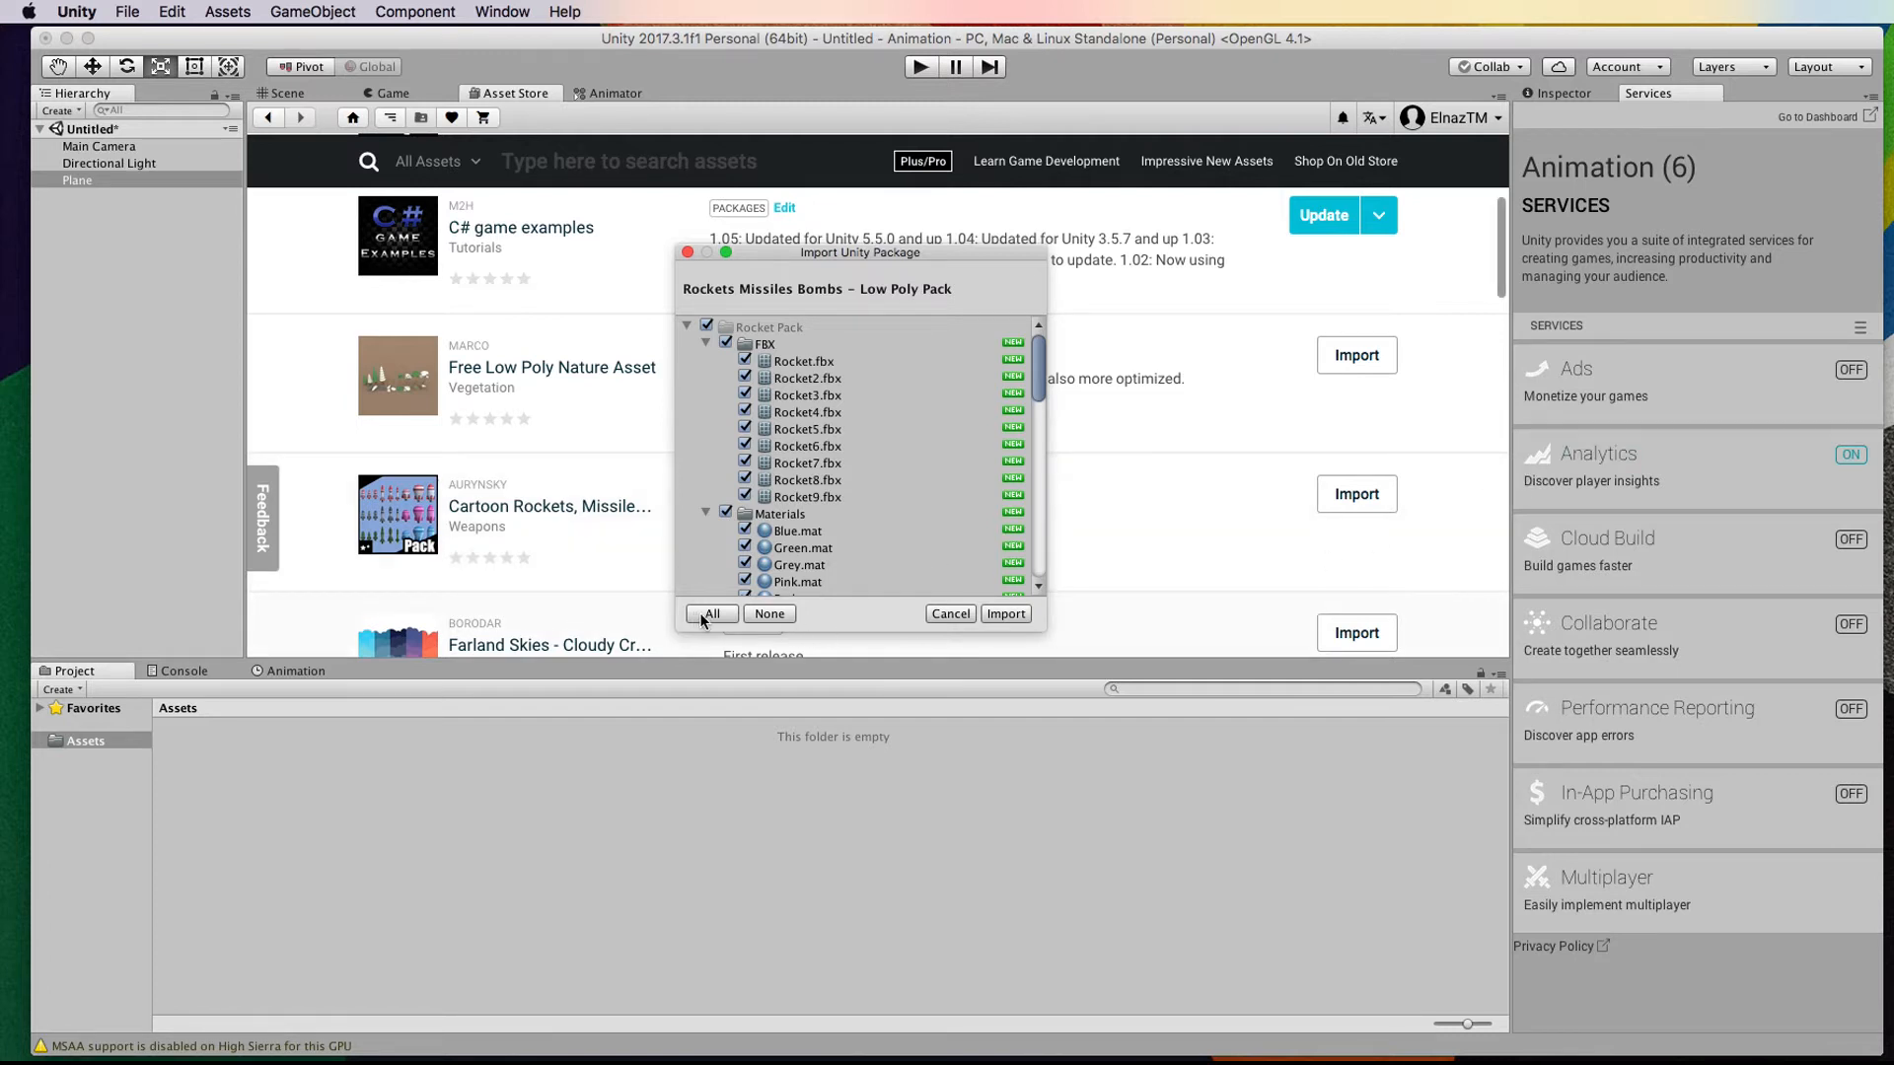
pyautogui.click(1005, 613)
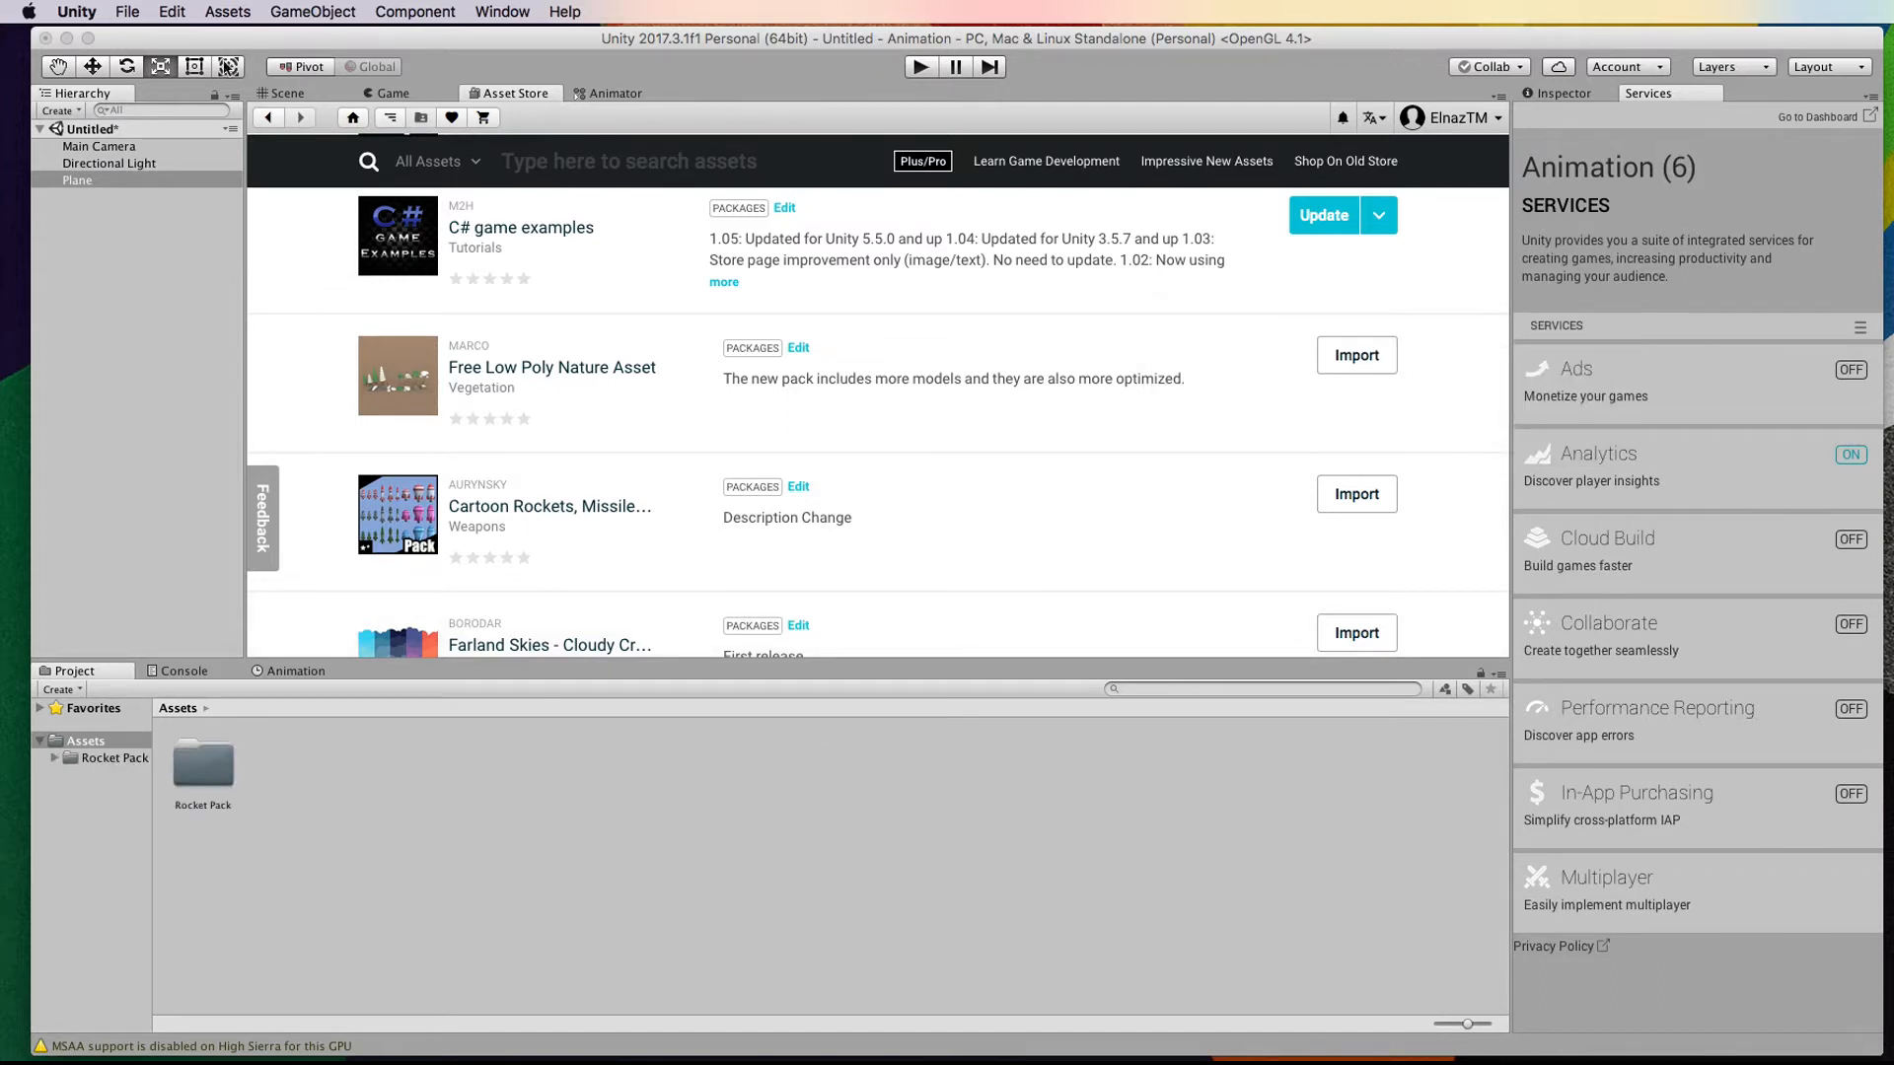
# Step: Place the Rocket prefab from Rocket Pack's Prefabs/Blue folder near the centre of the plane in the scene
pyautogui.click(277, 94)
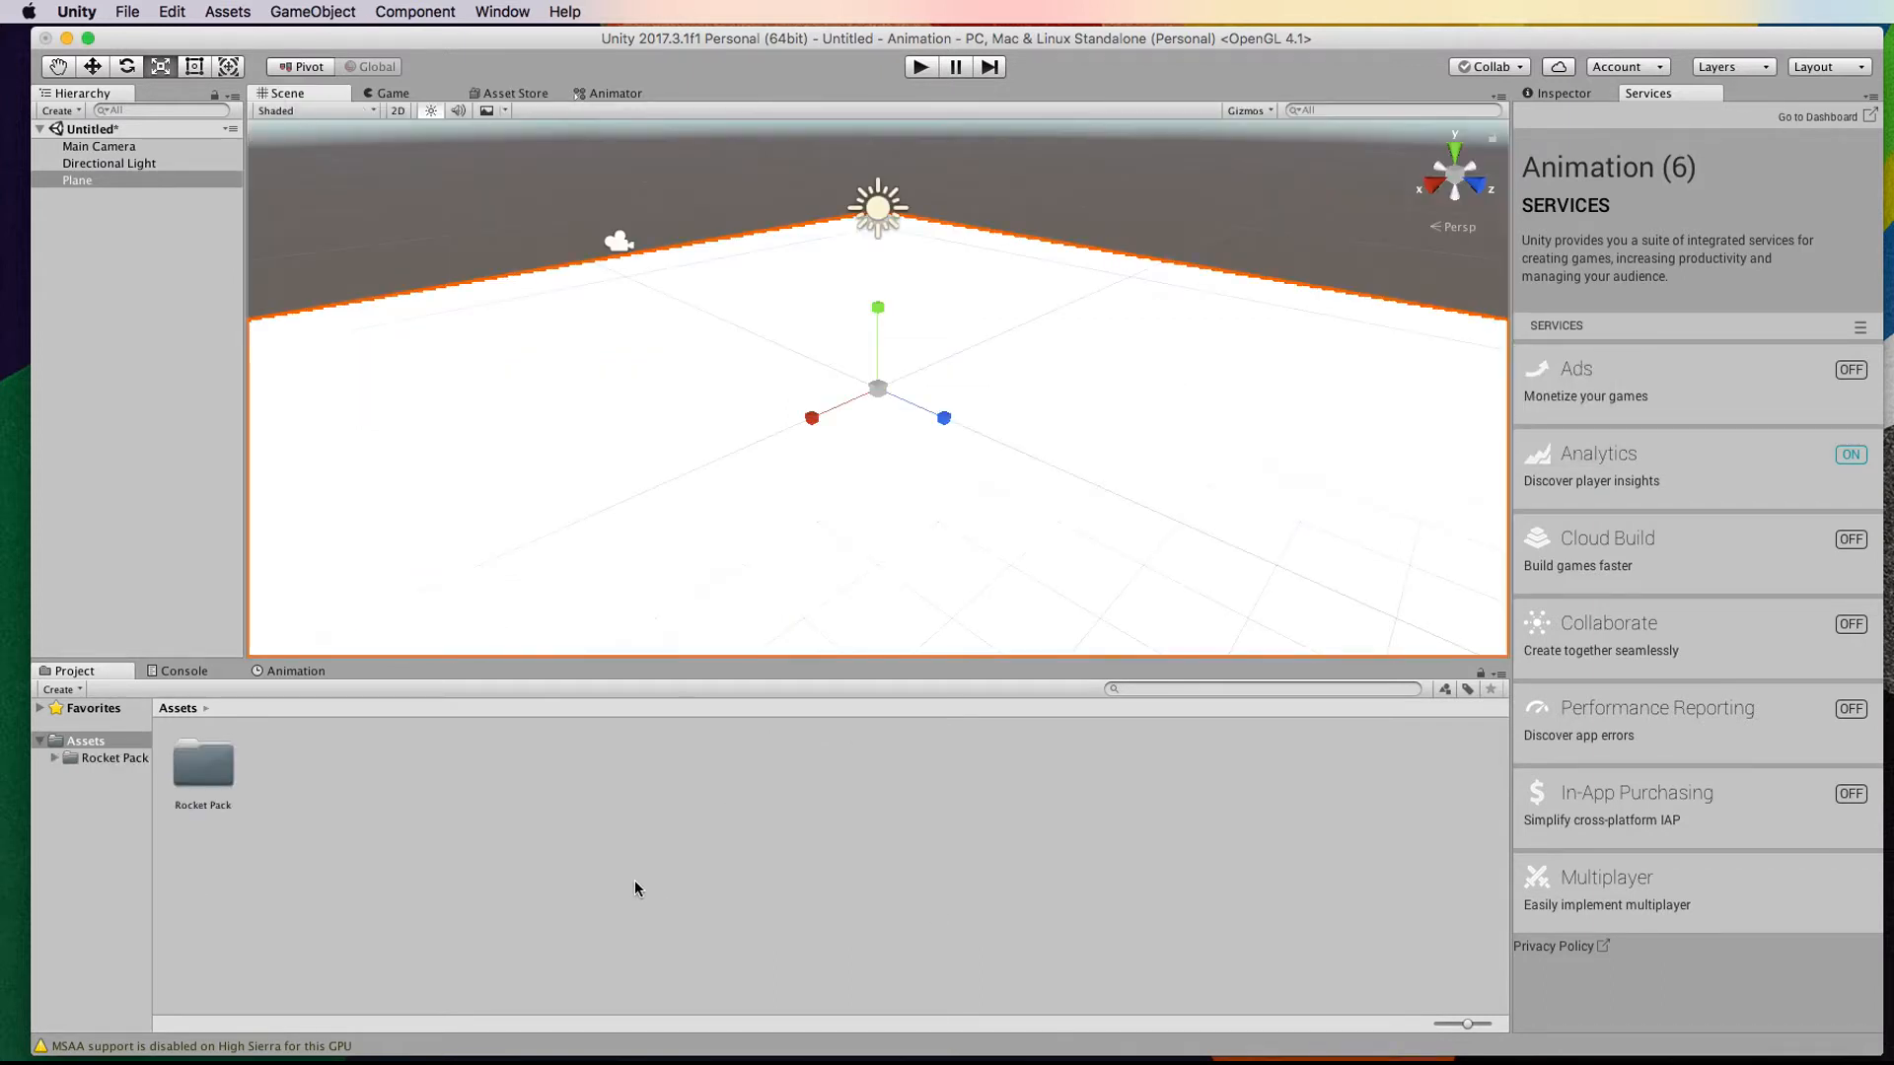
pyautogui.doubleClick(198, 759)
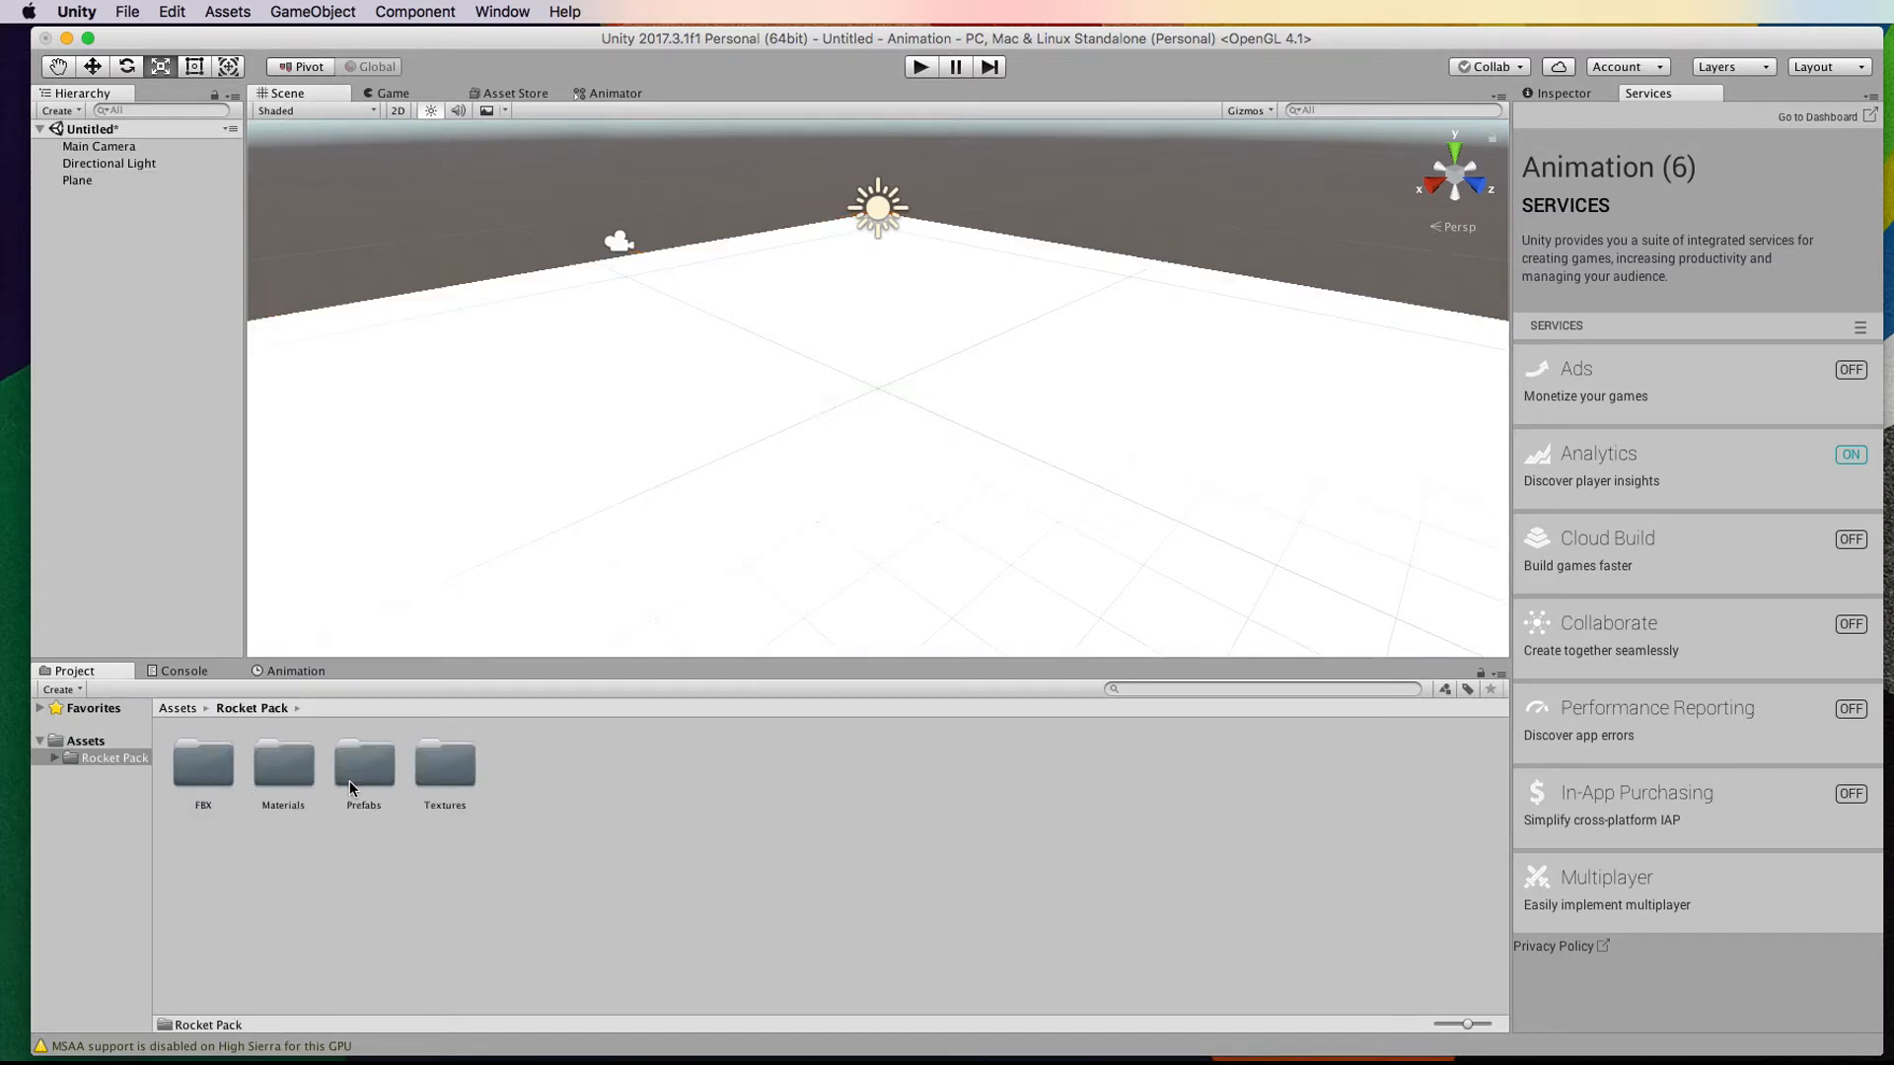
pyautogui.doubleClick(350, 769)
pyautogui.doubleClick(205, 767)
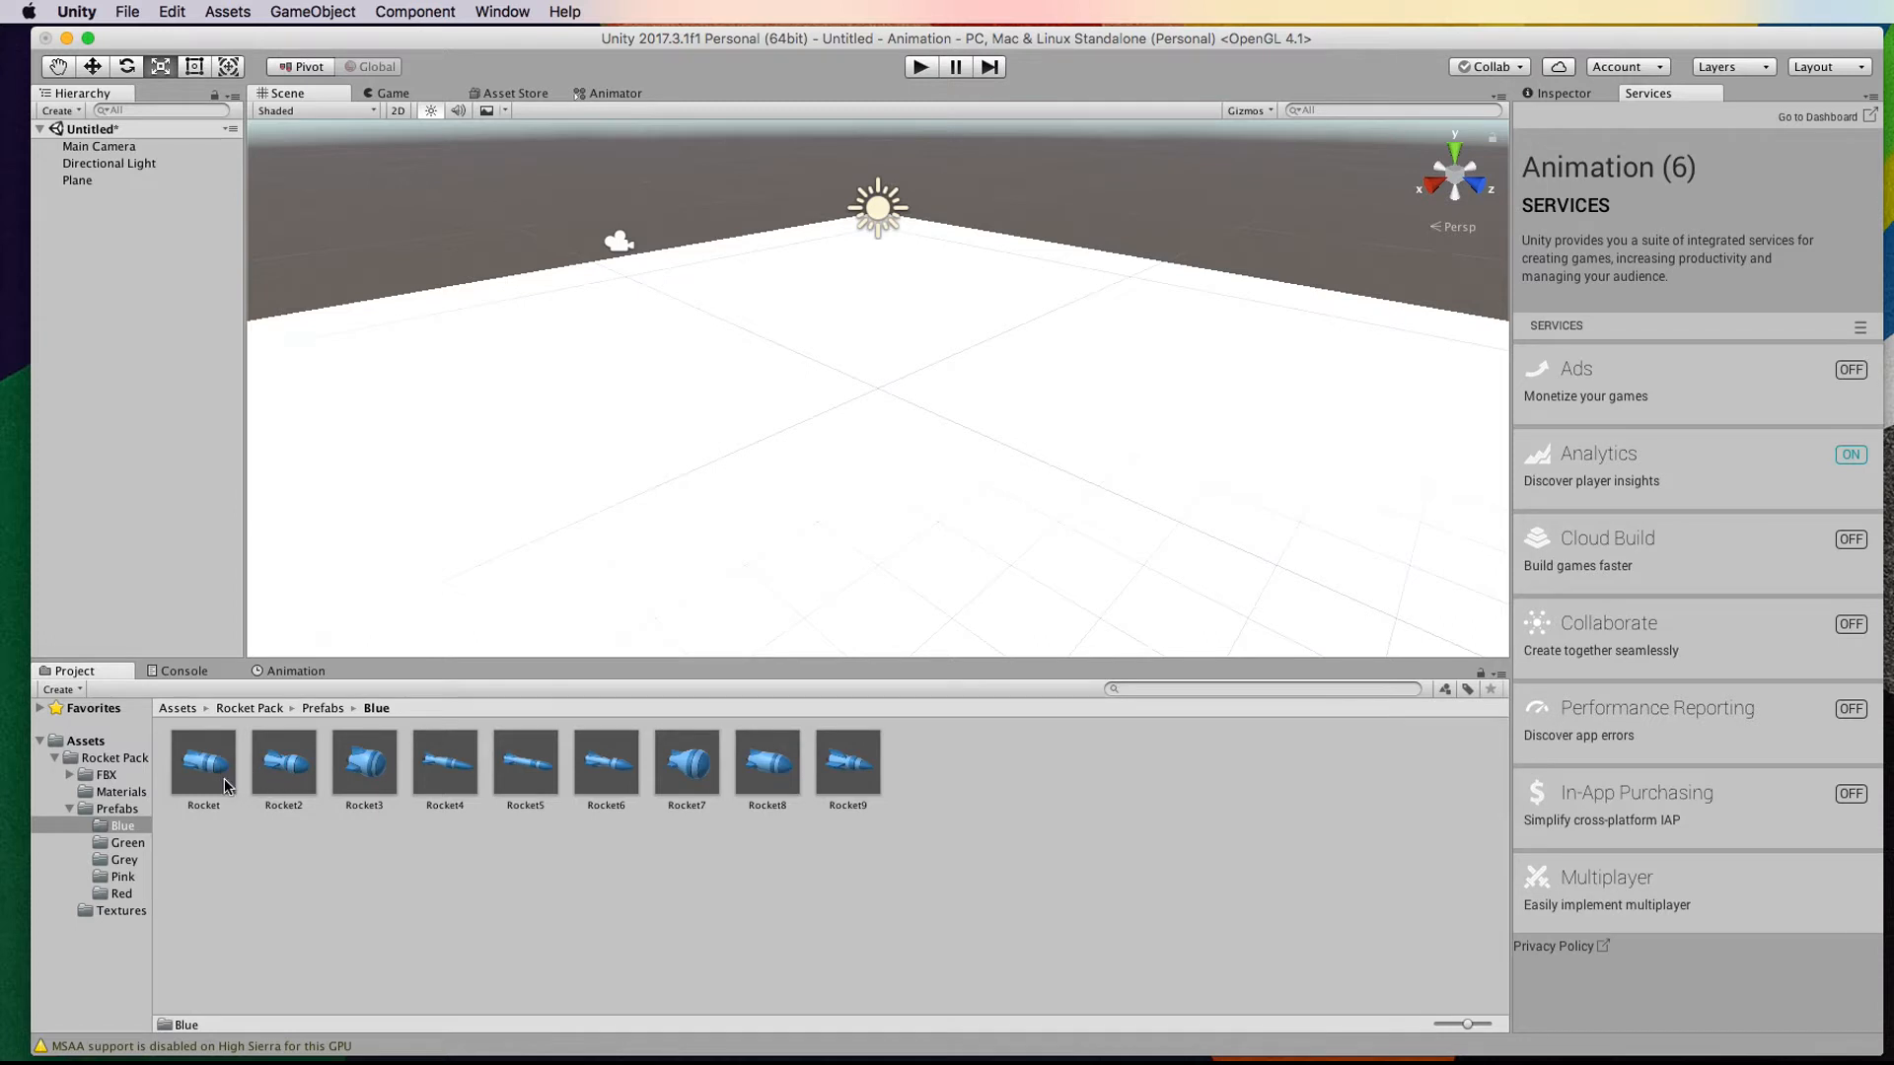
pyautogui.moveTo(224, 785); pyautogui.dragTo(872, 454)
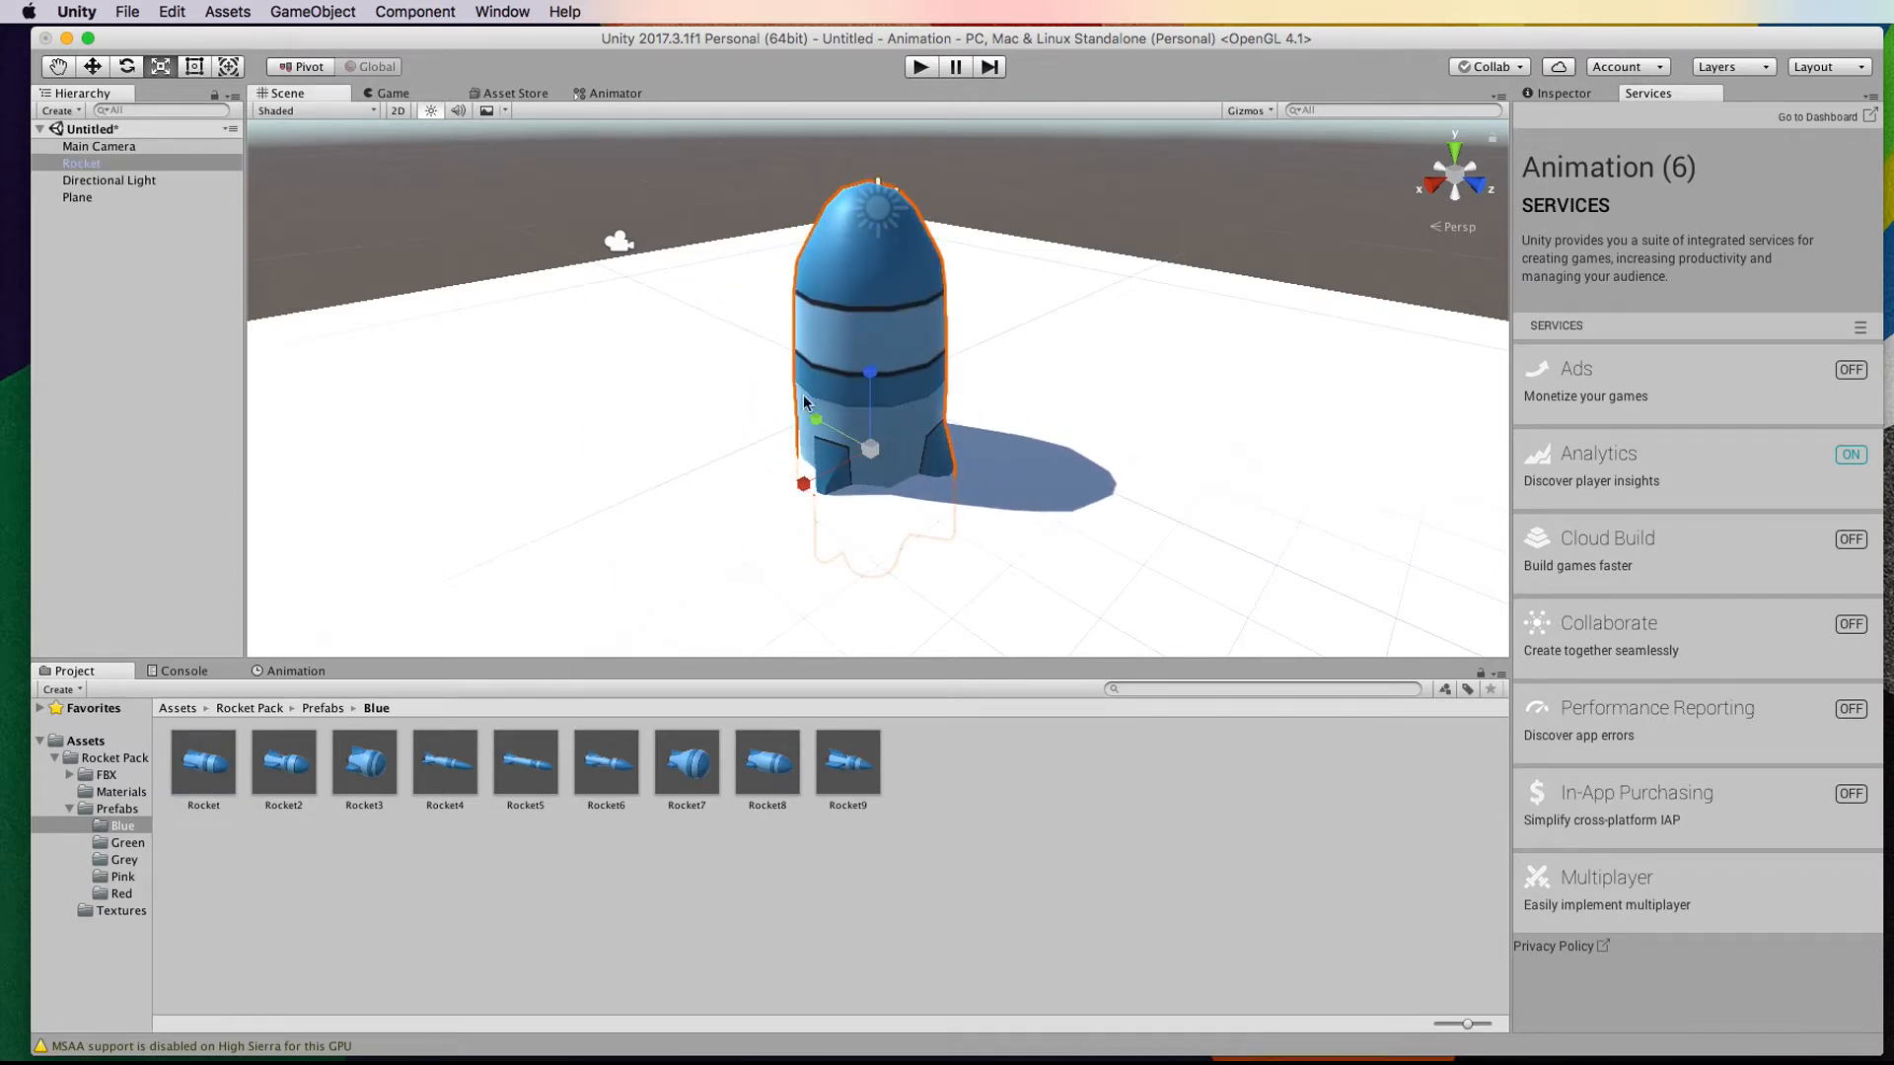
# Step: Scale the rocket down uniformly to about half its size and raise it until it stands above the plane
pyautogui.moveTo(870, 451); pyautogui.dragTo(933, 507)
pyautogui.click(92, 66)
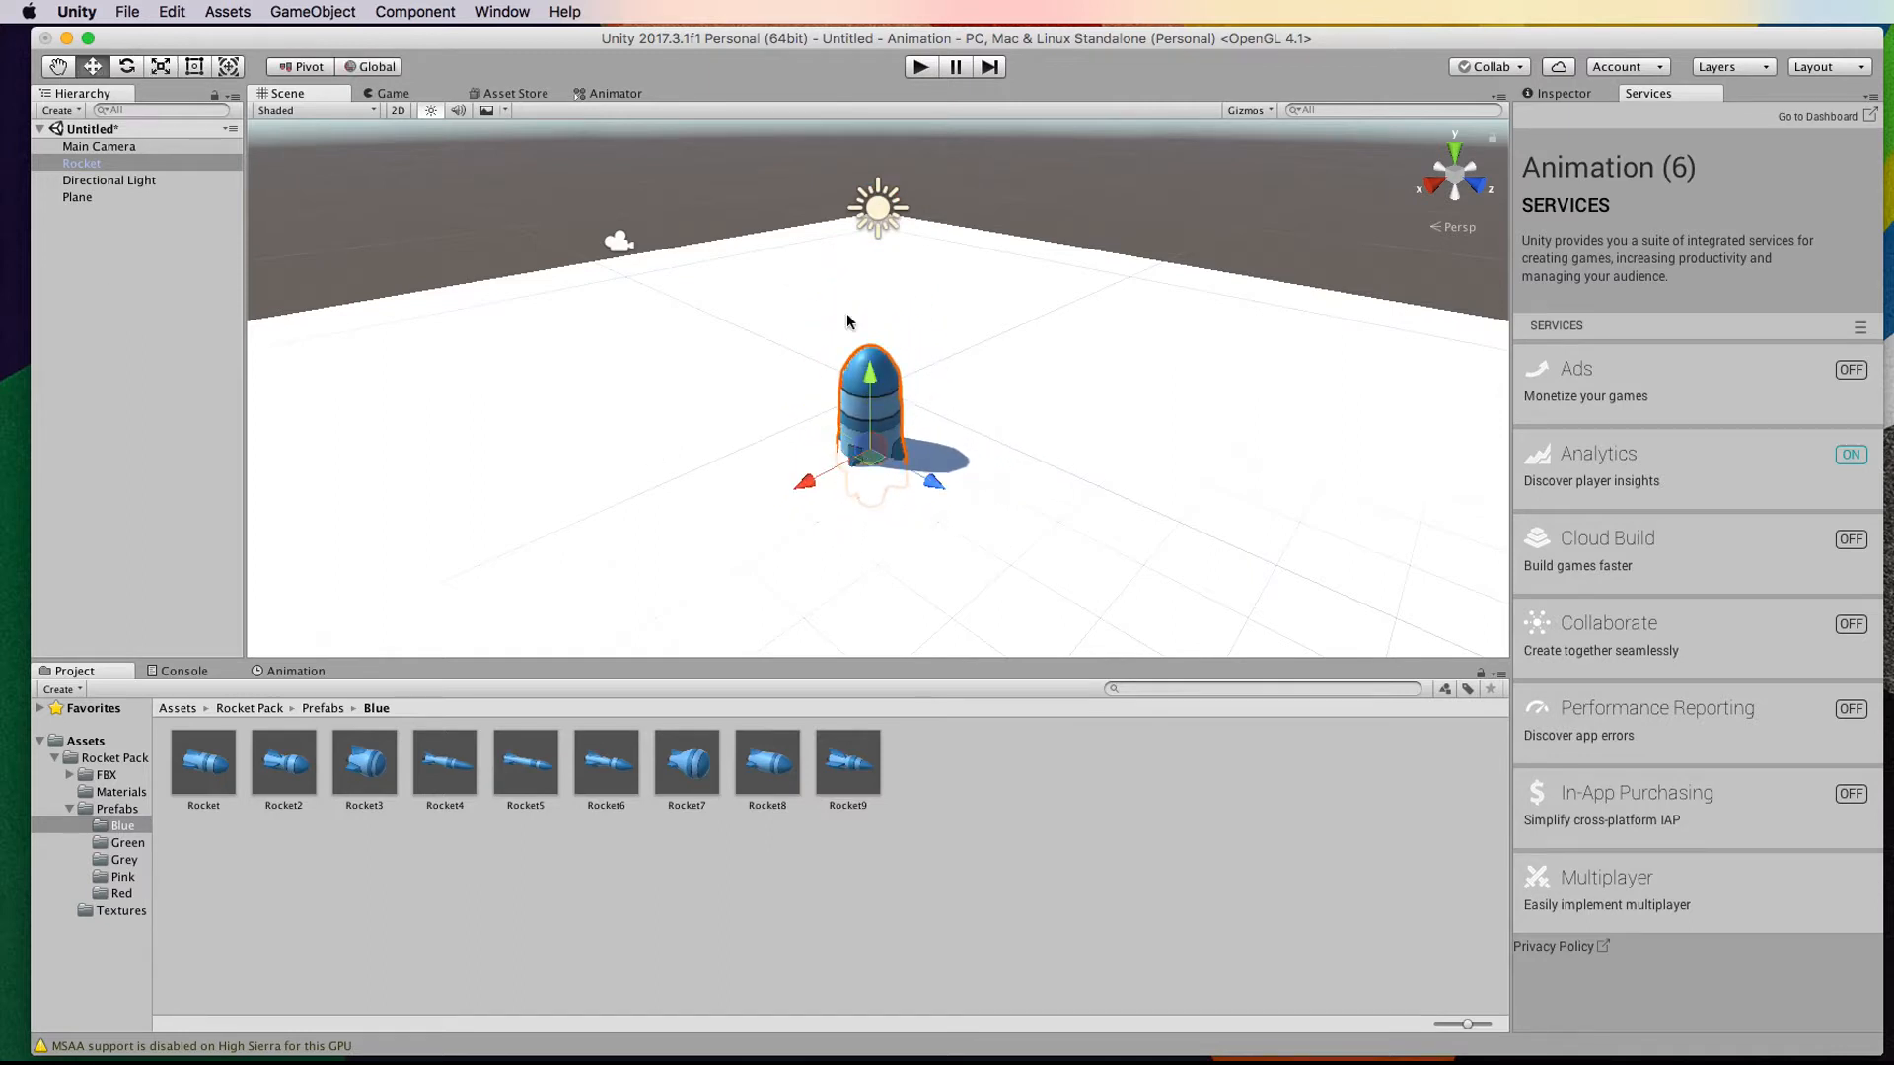
pyautogui.moveTo(871, 373); pyautogui.dragTo(881, 314)
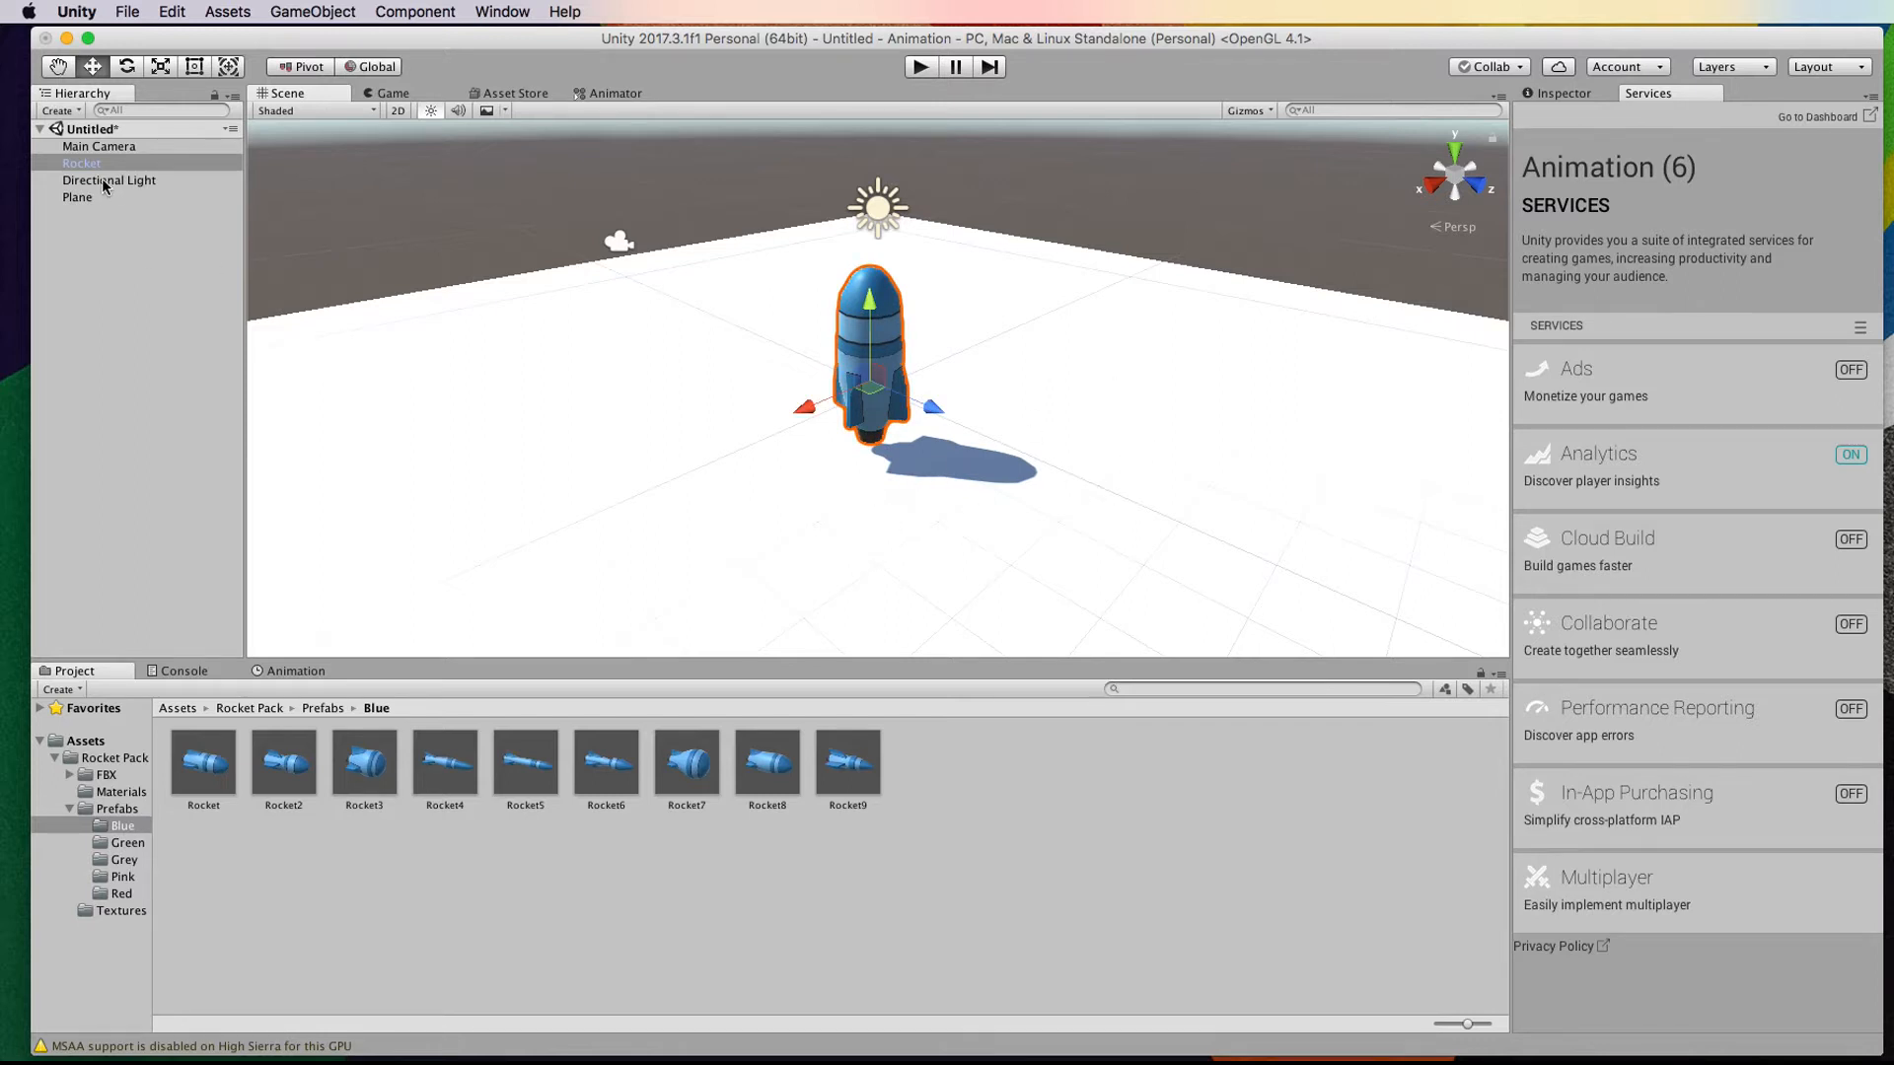
# Step: Move the Main Camera closer to the rocket and adjust its height so the whole rocket is framed
pyautogui.click(84, 148)
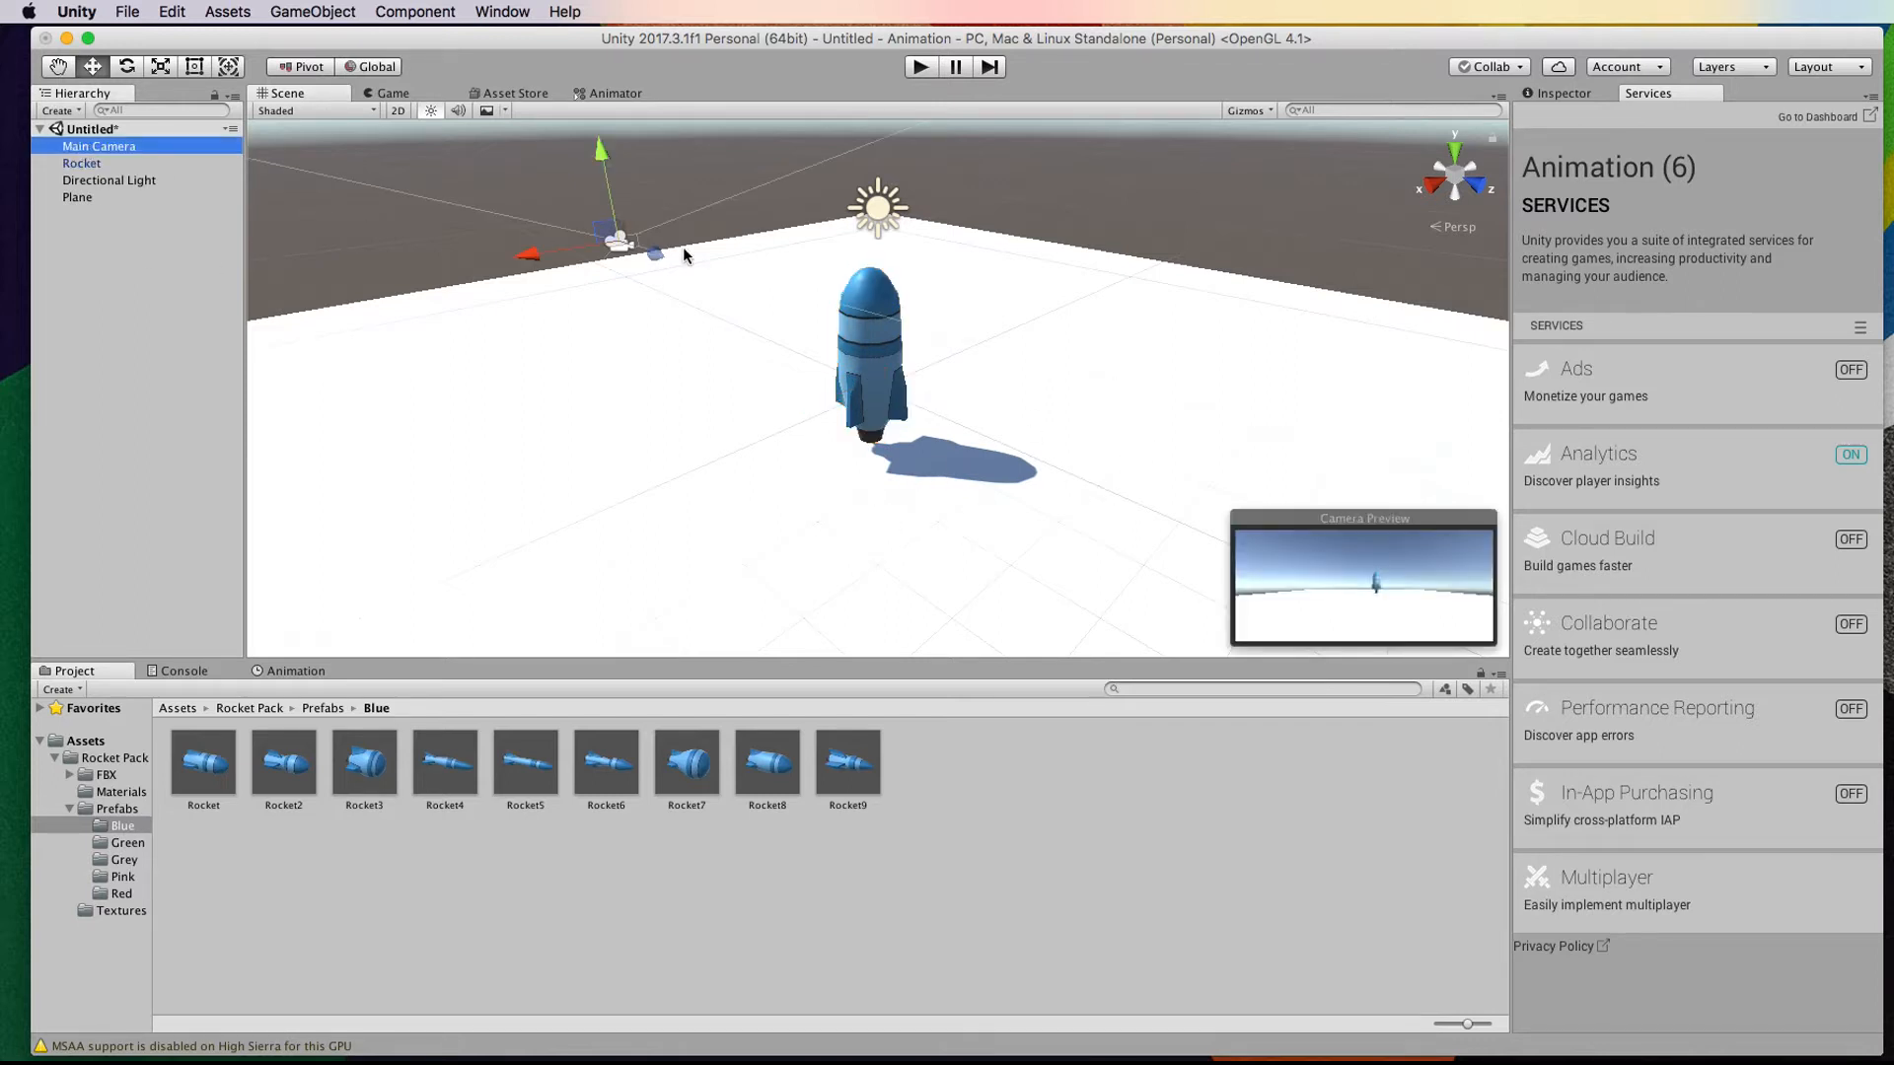
pyautogui.moveTo(655, 253); pyautogui.dragTo(659, 351)
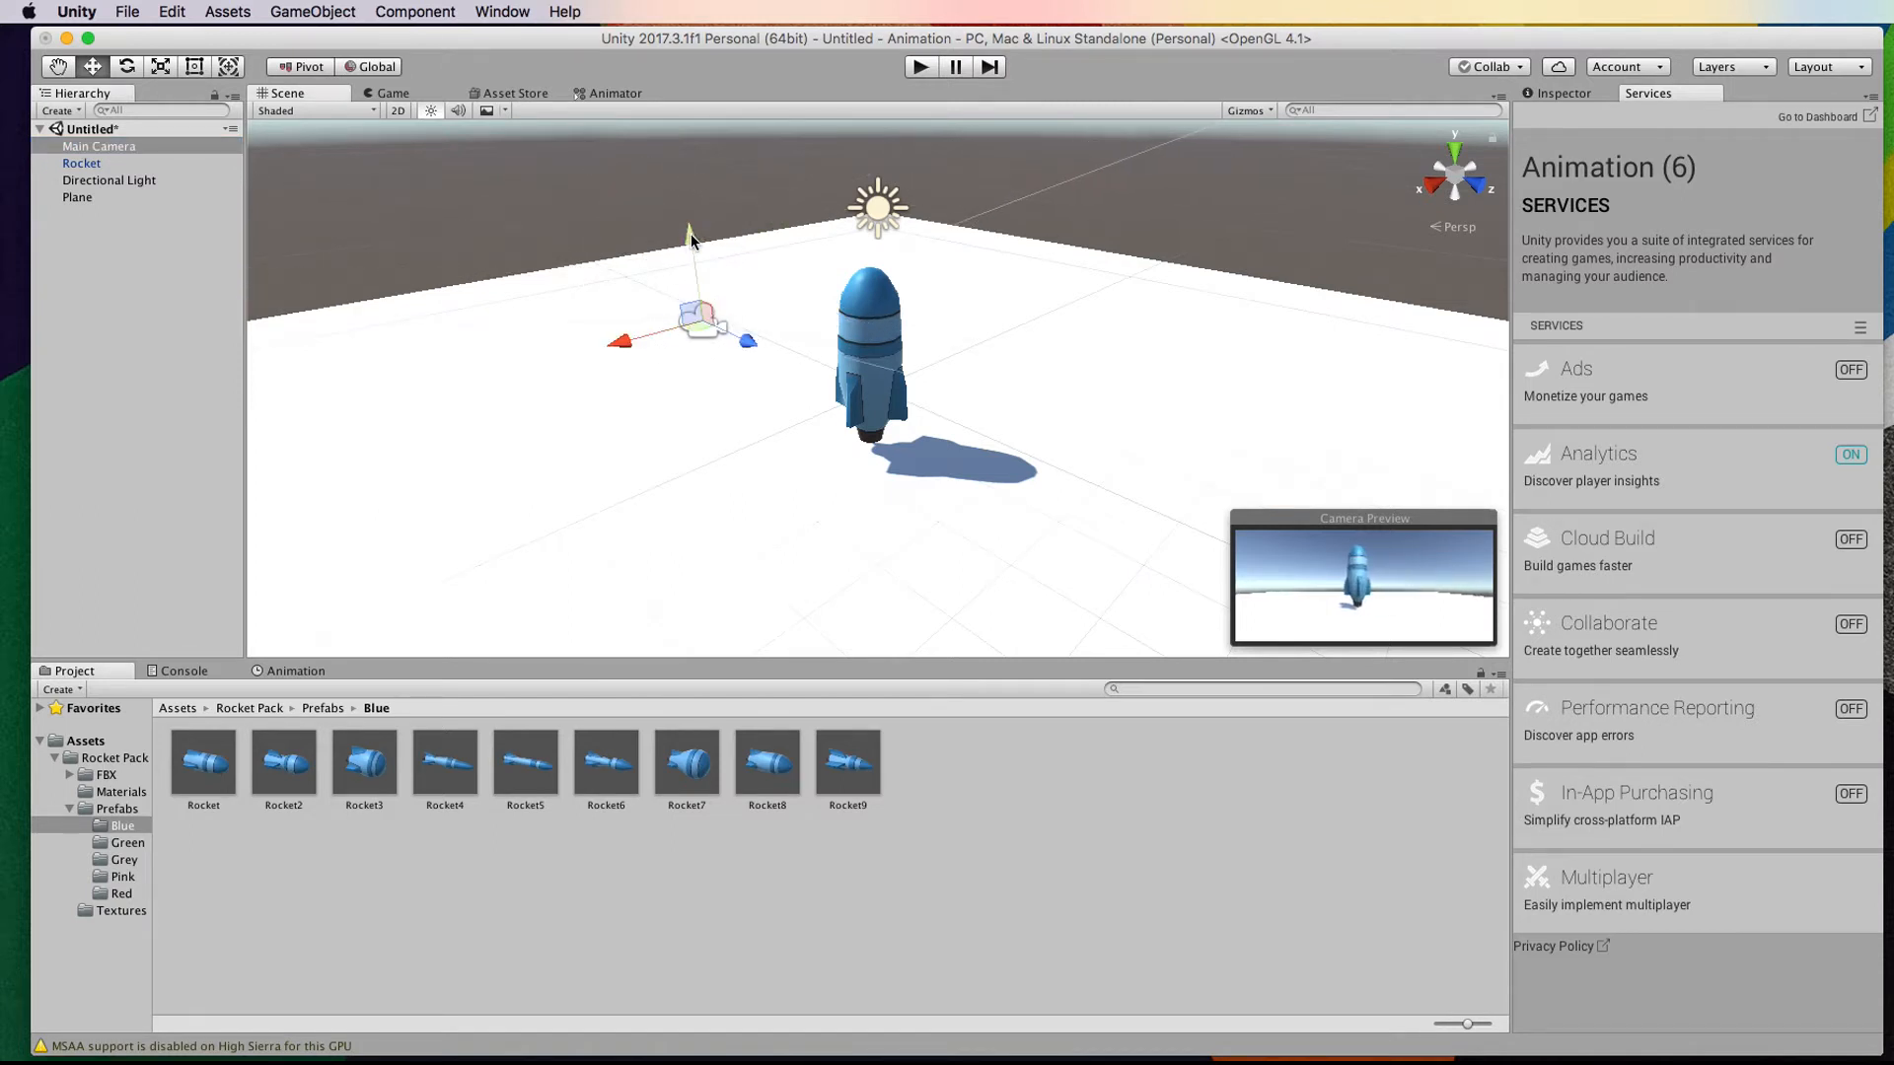
pyautogui.moveTo(691, 234); pyautogui.dragTo(690, 209)
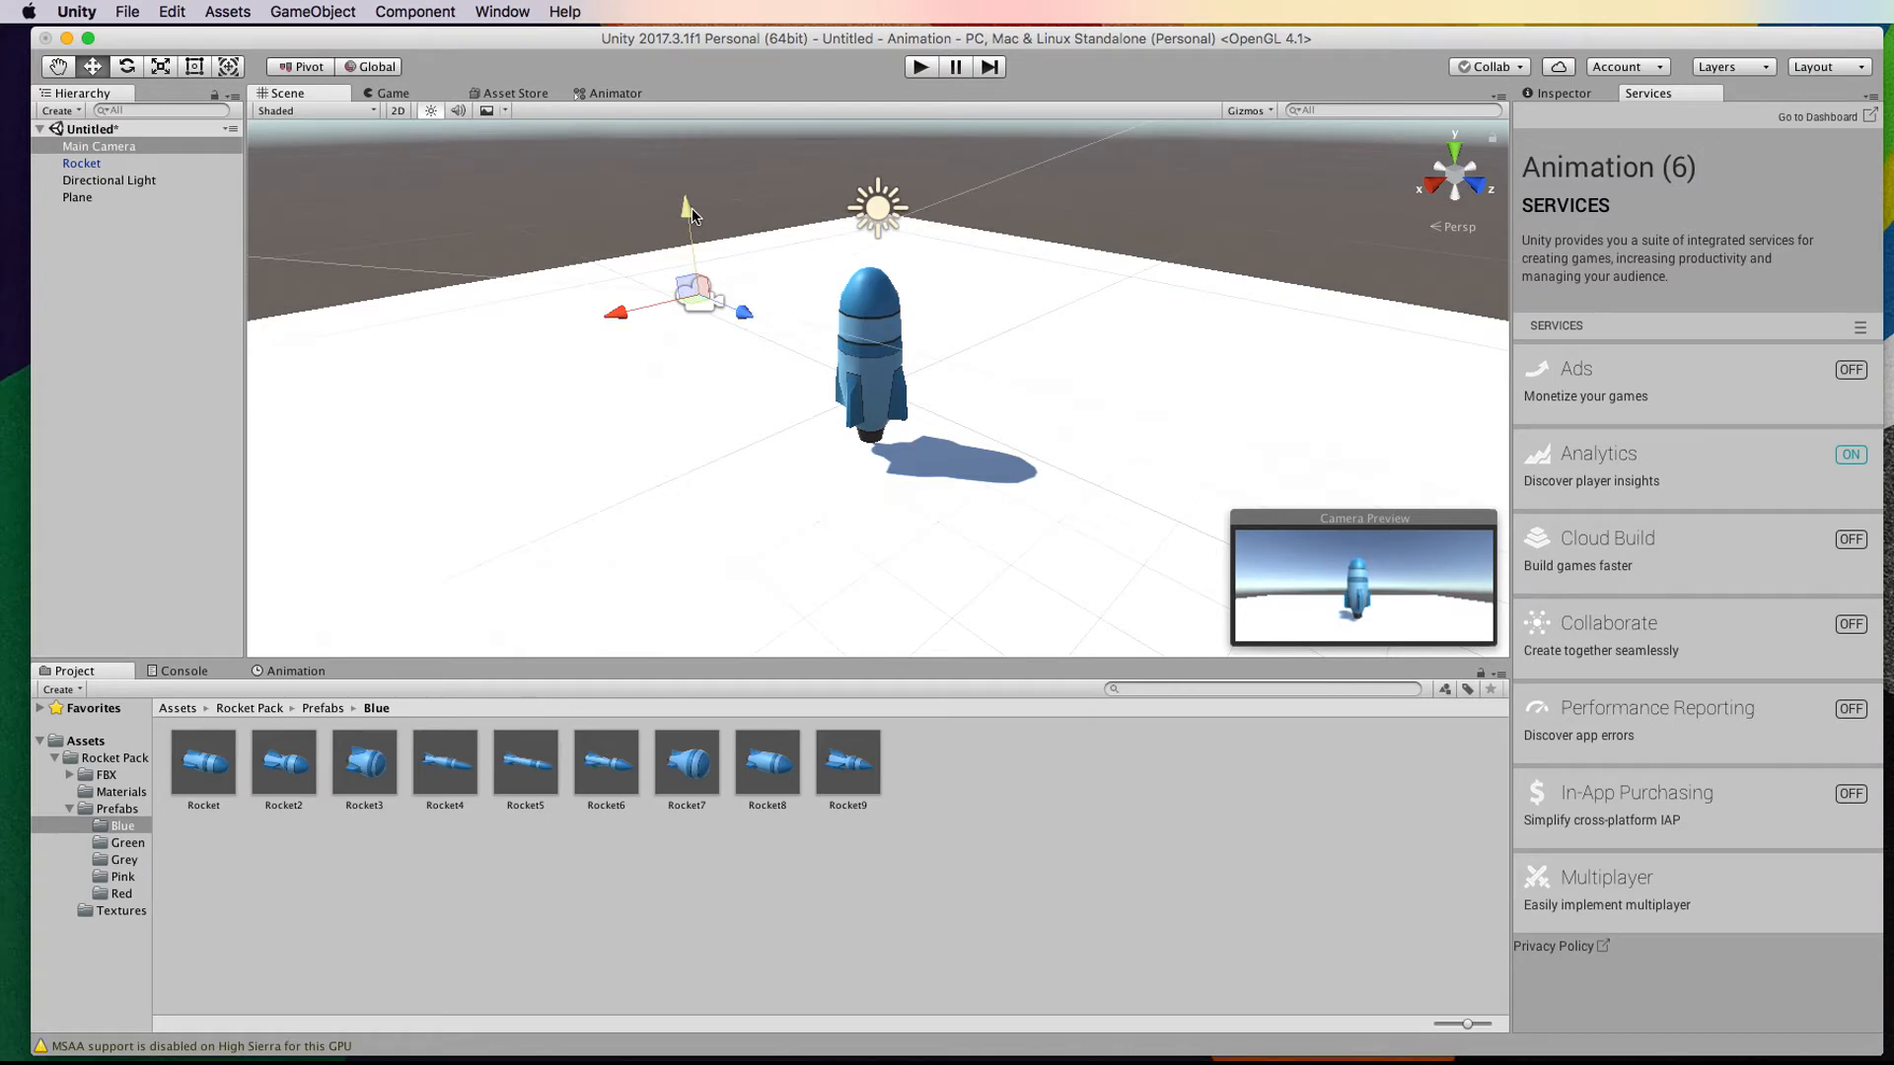
pyautogui.moveTo(743, 314); pyautogui.dragTo(747, 316)
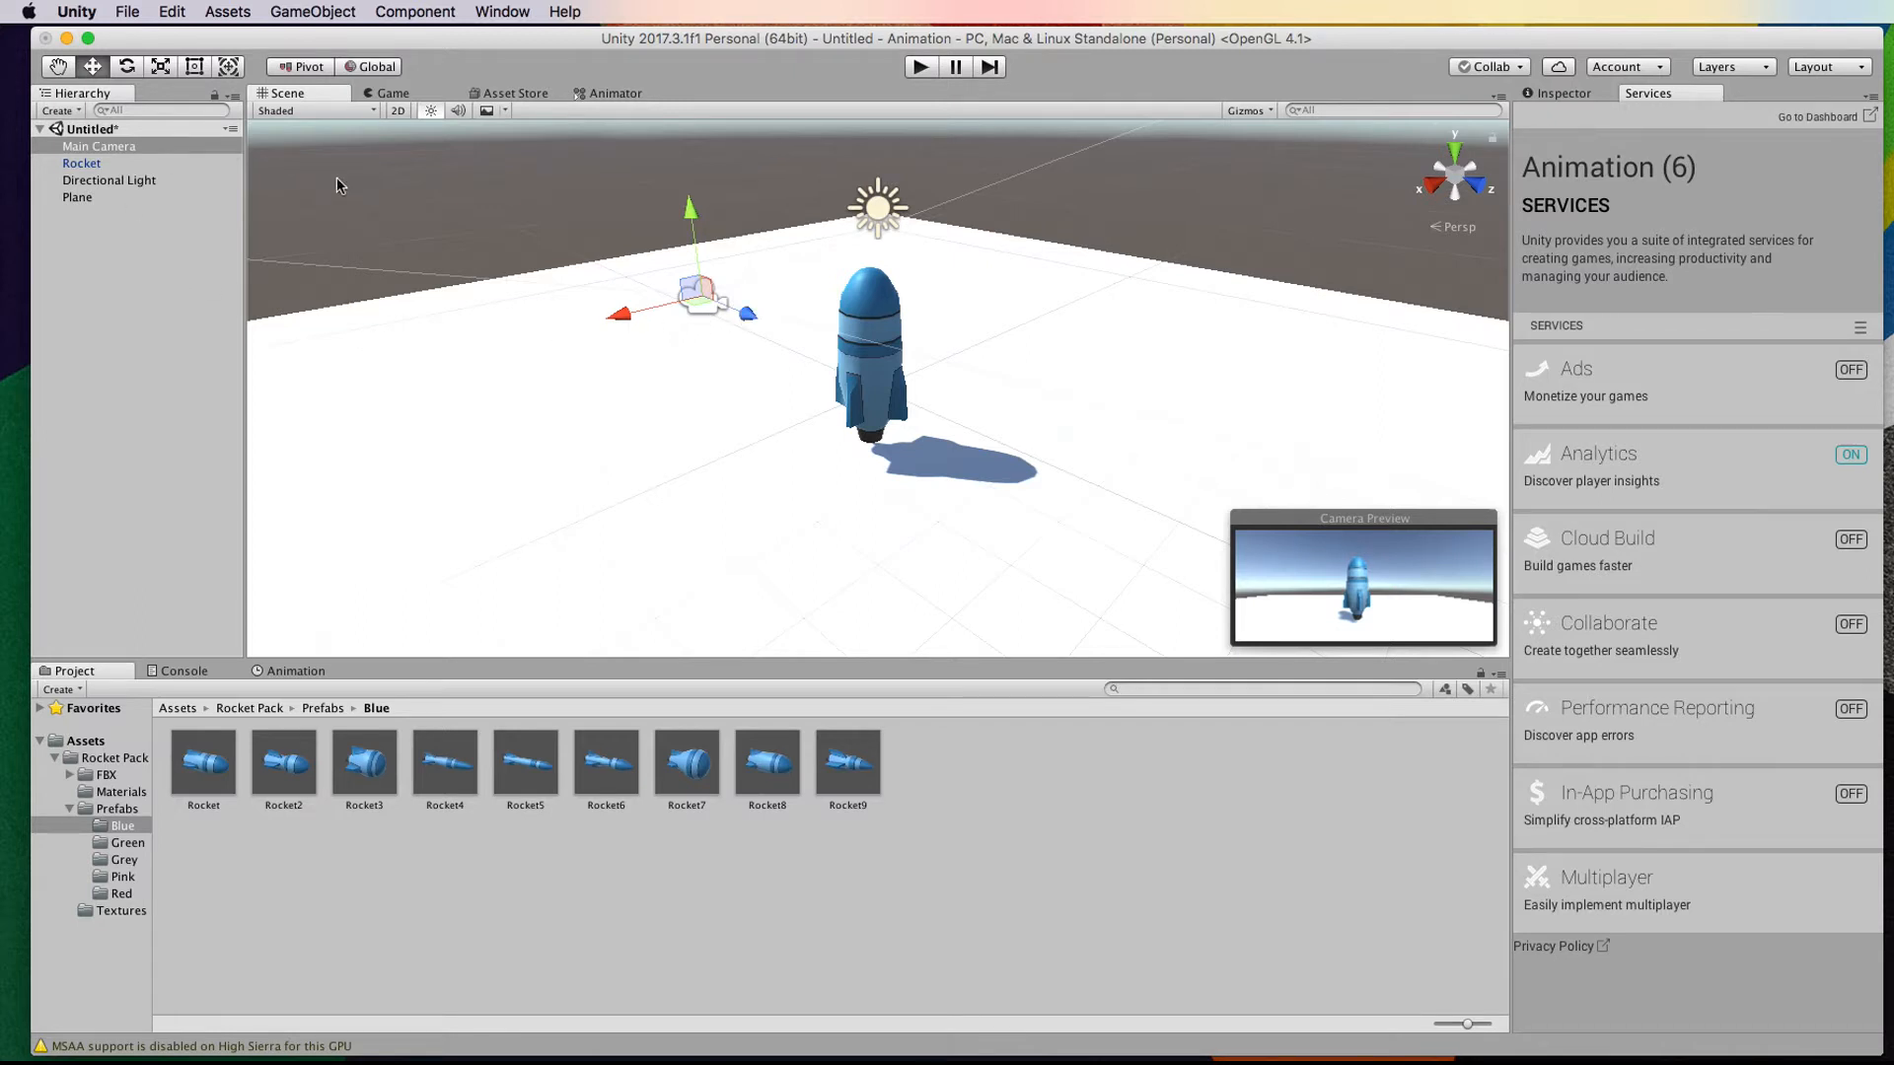
# Step: Create an animation clip for the Rocket object and save it as RocketAnimation in the Assets folder
pyautogui.click(182, 709)
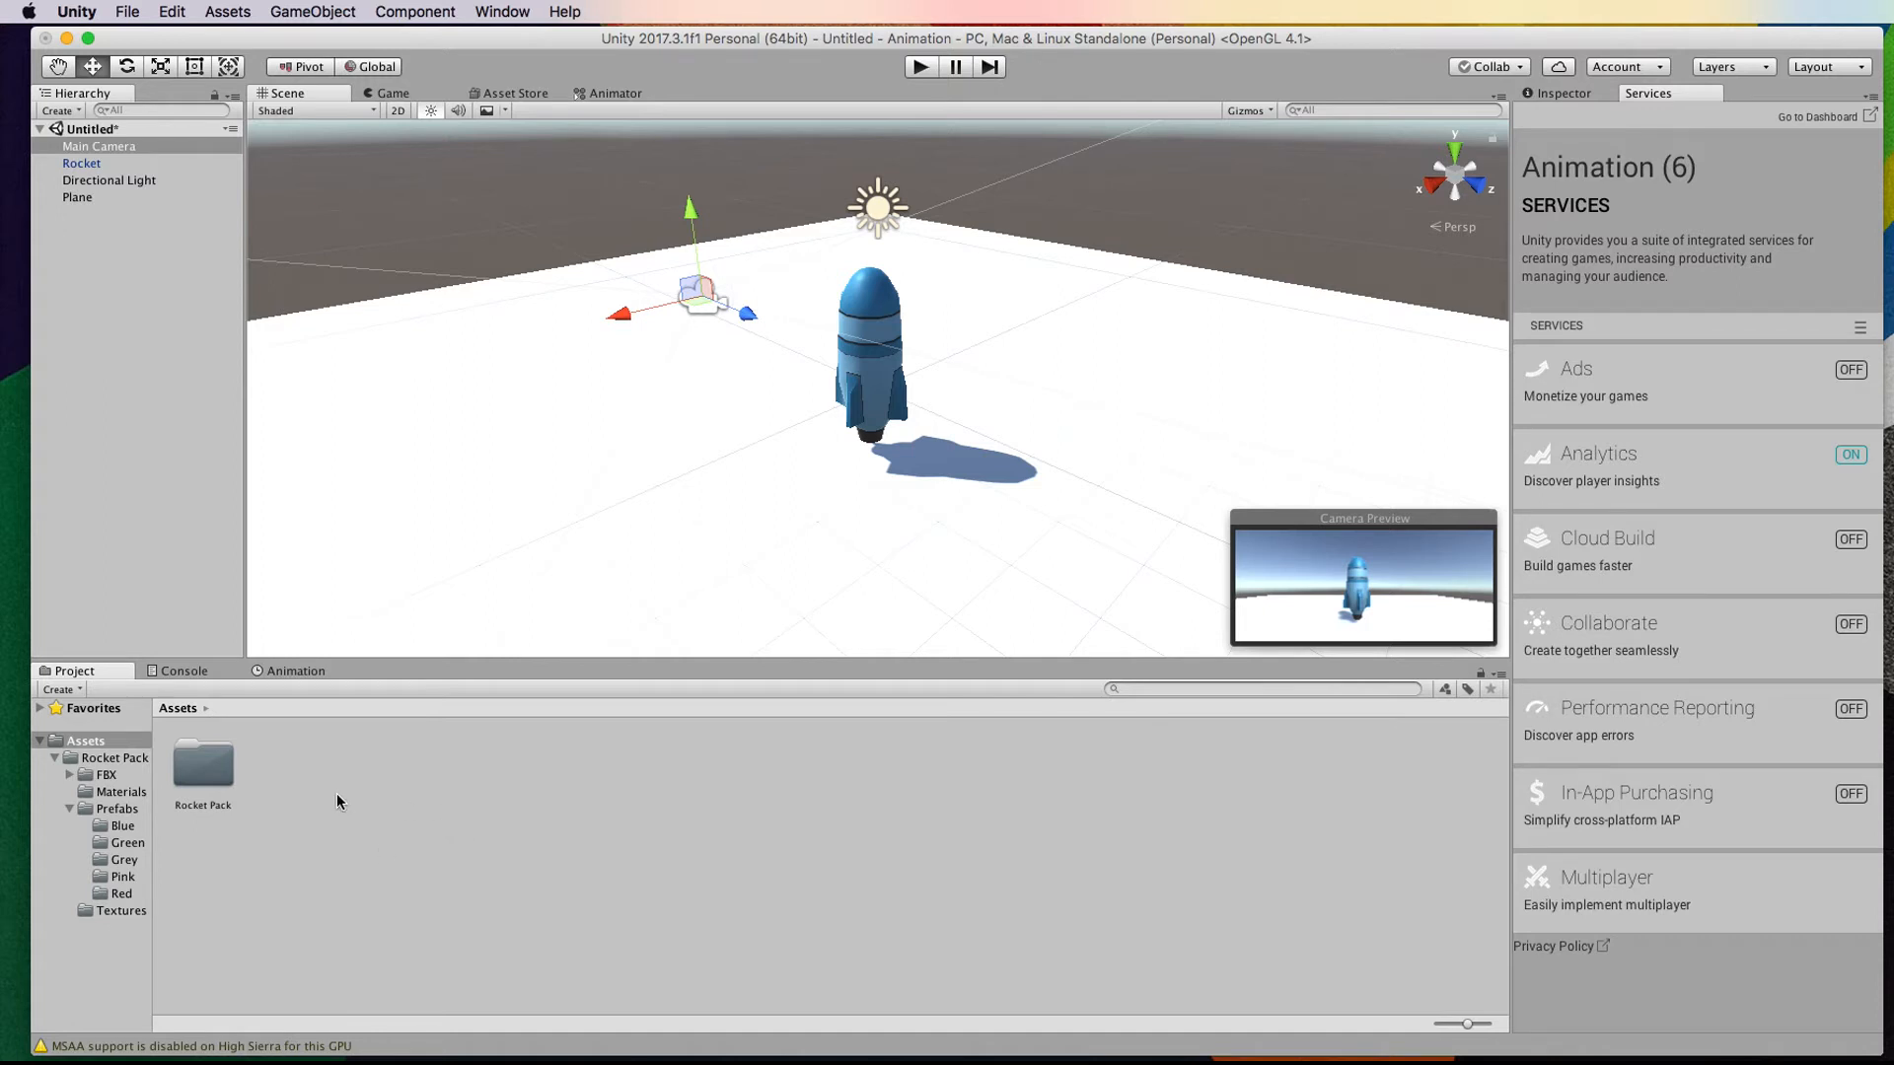
pyautogui.click(883, 377)
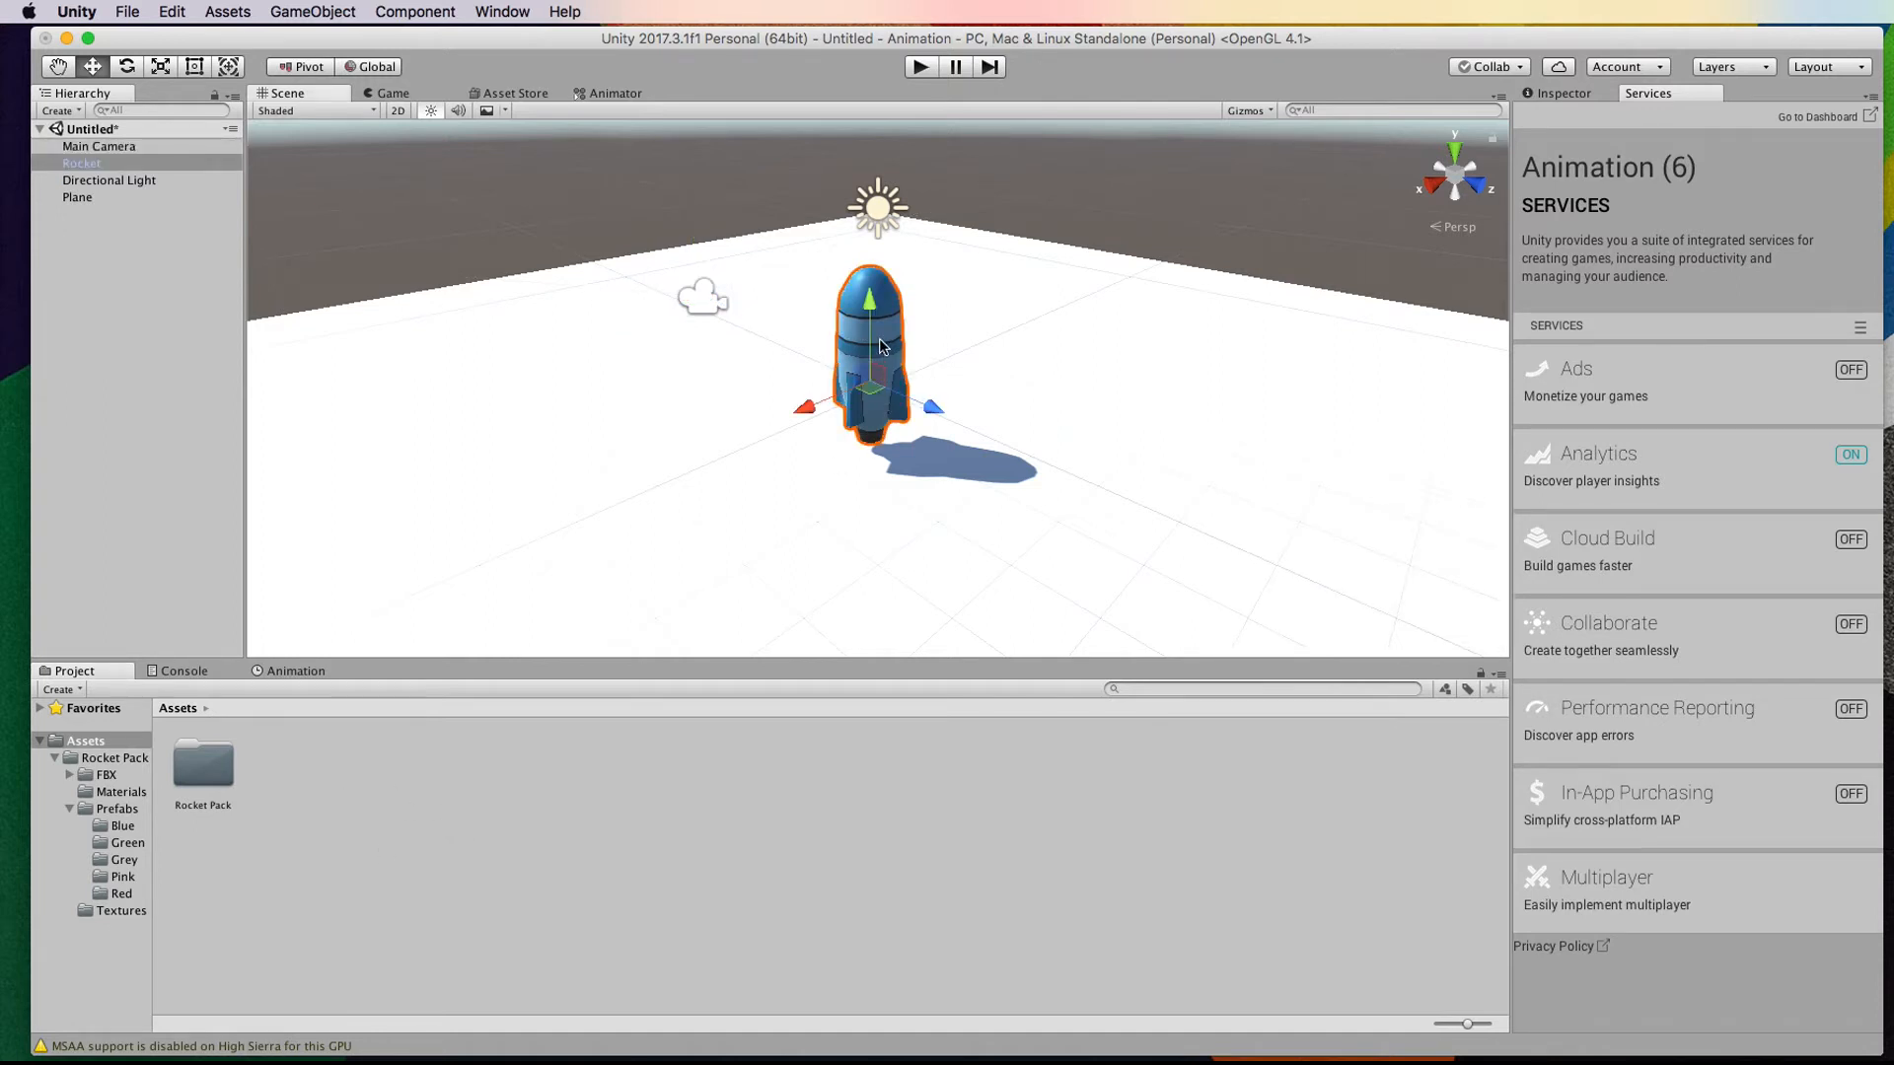
pyautogui.click(82, 163)
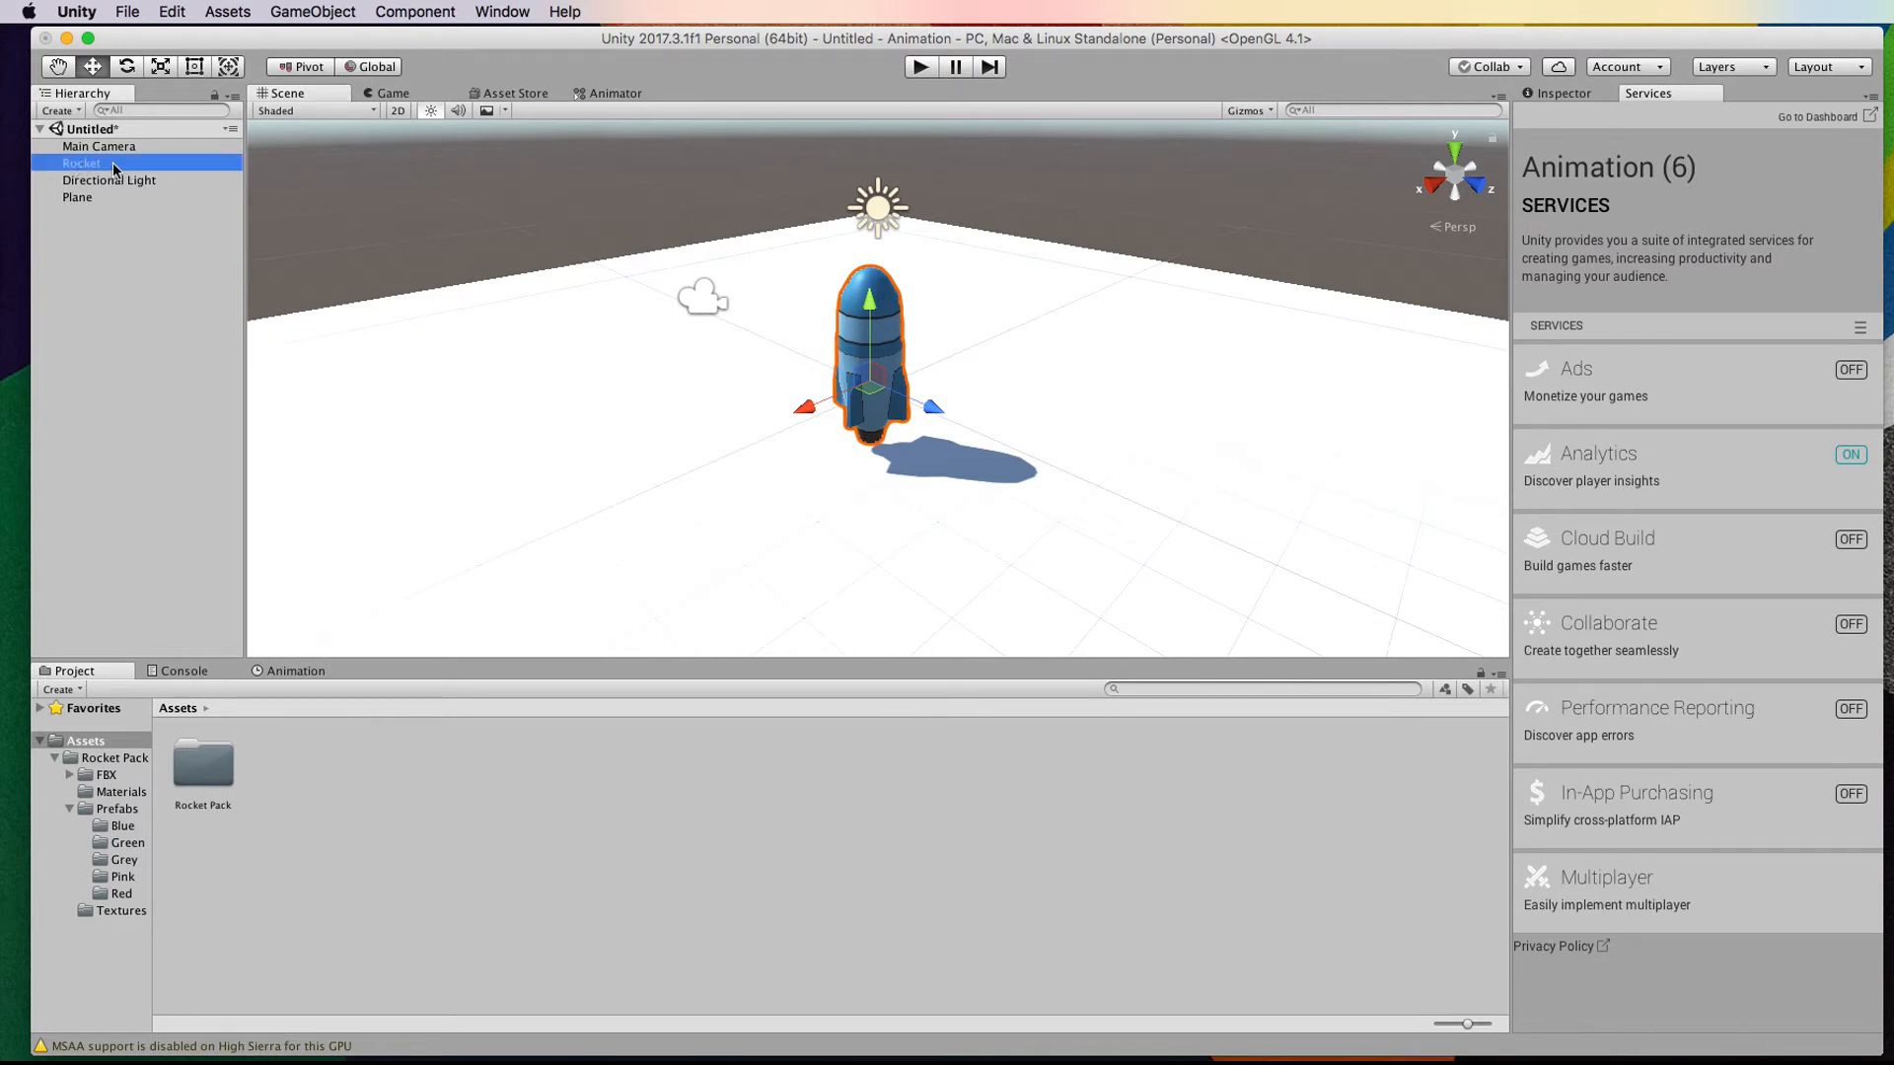
pyautogui.click(498, 11)
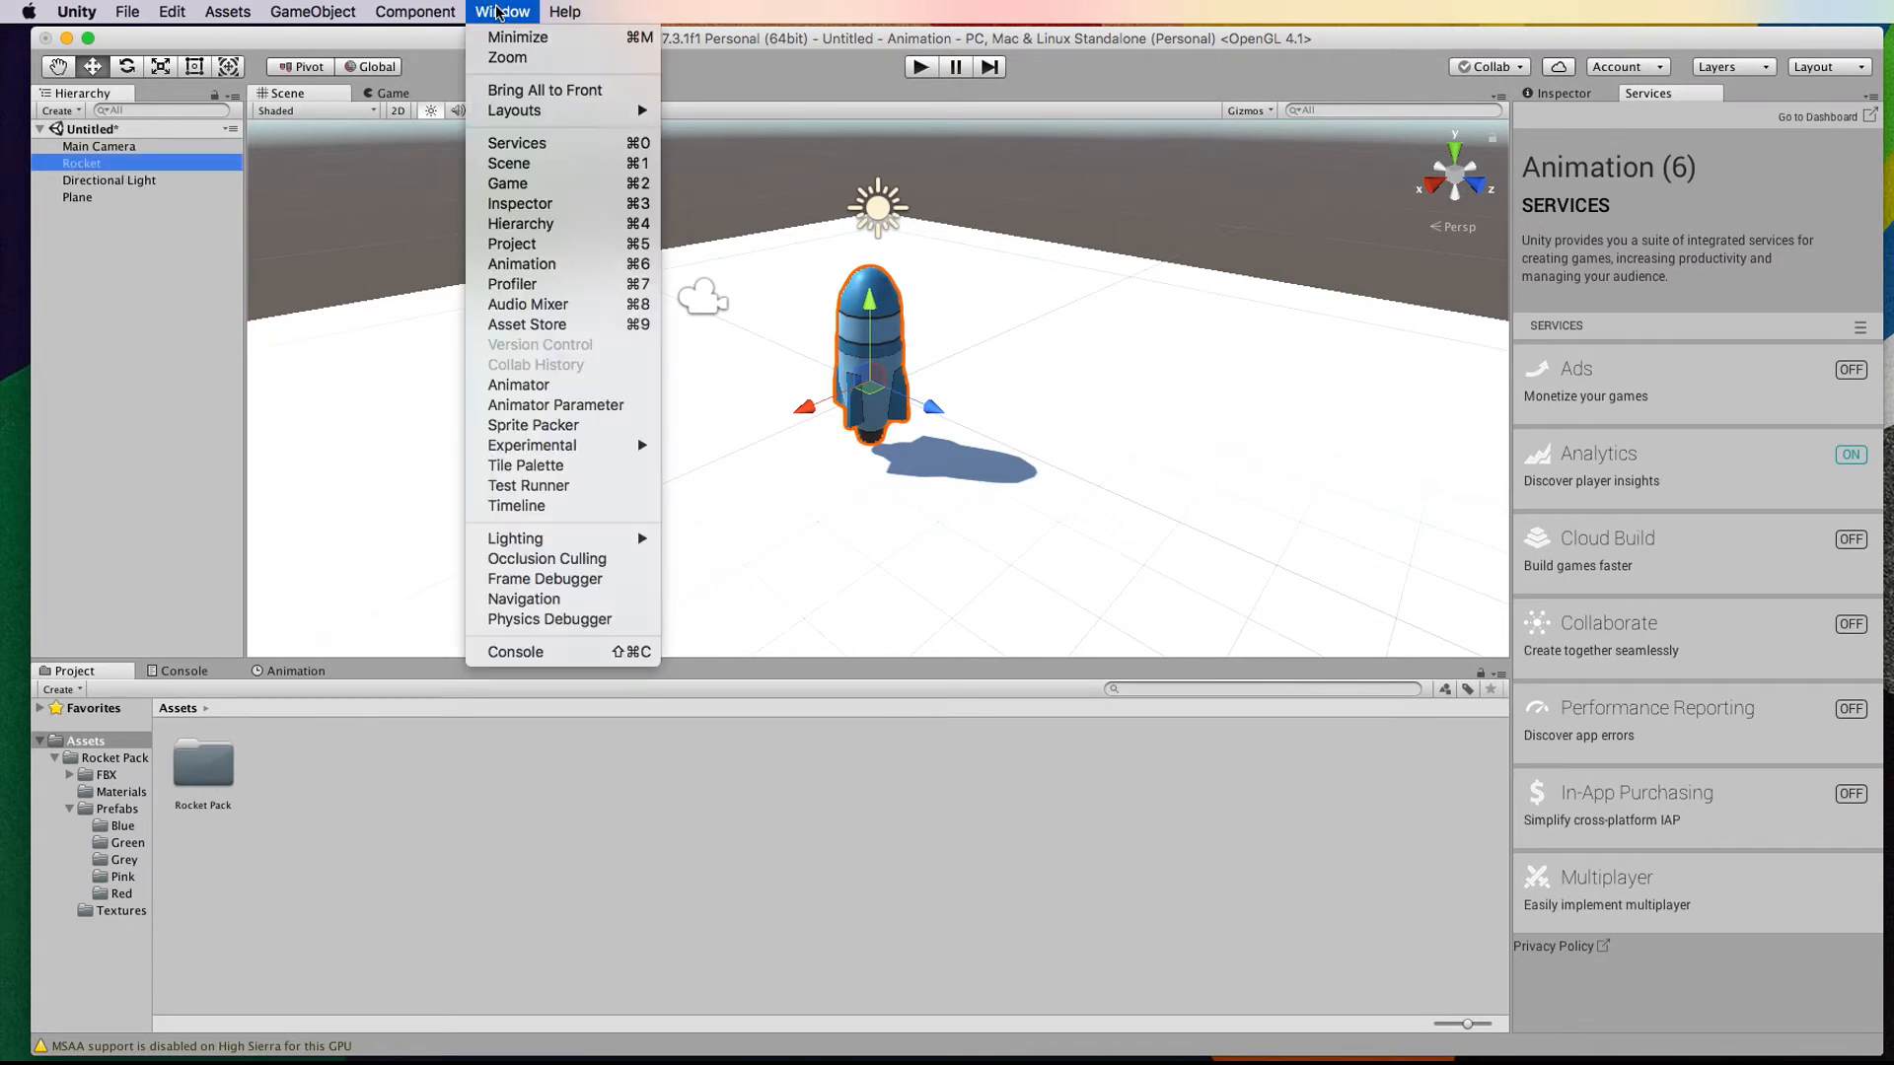
pyautogui.click(611, 263)
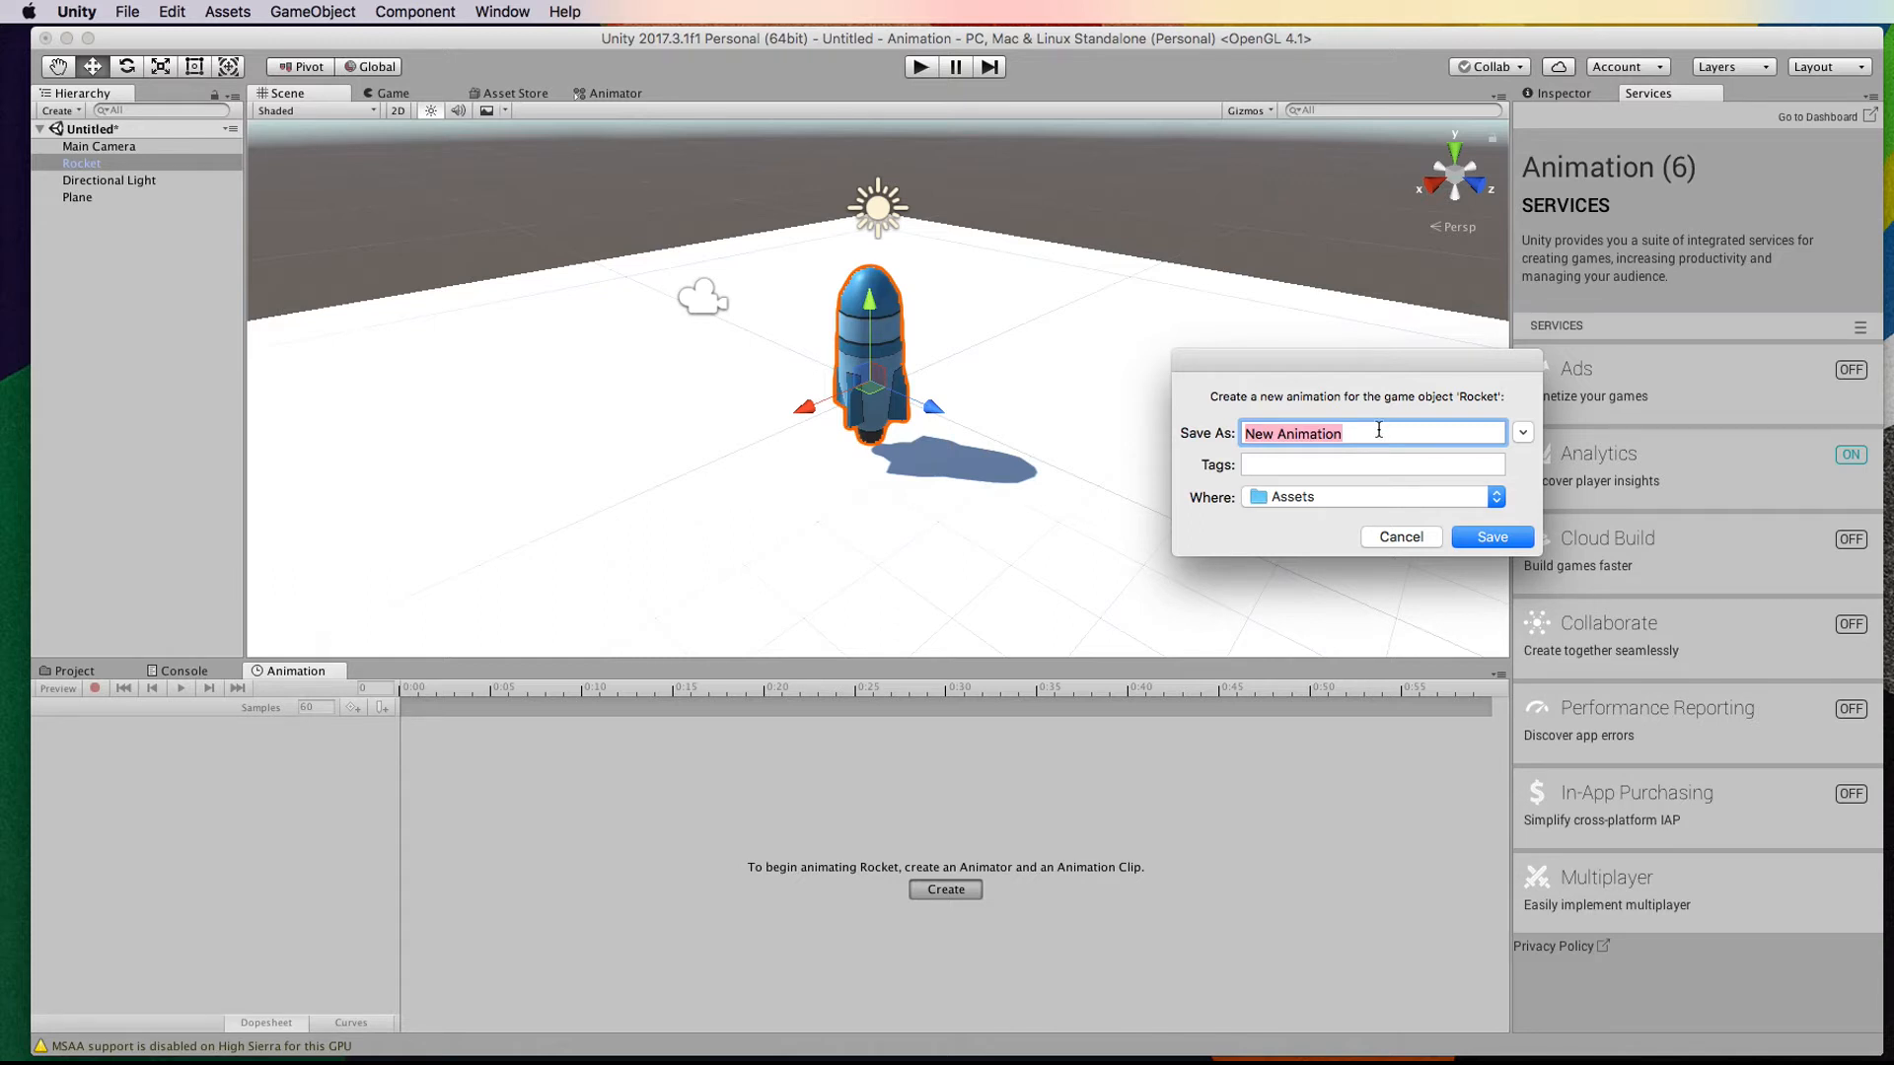
pyautogui.write('Rocket')
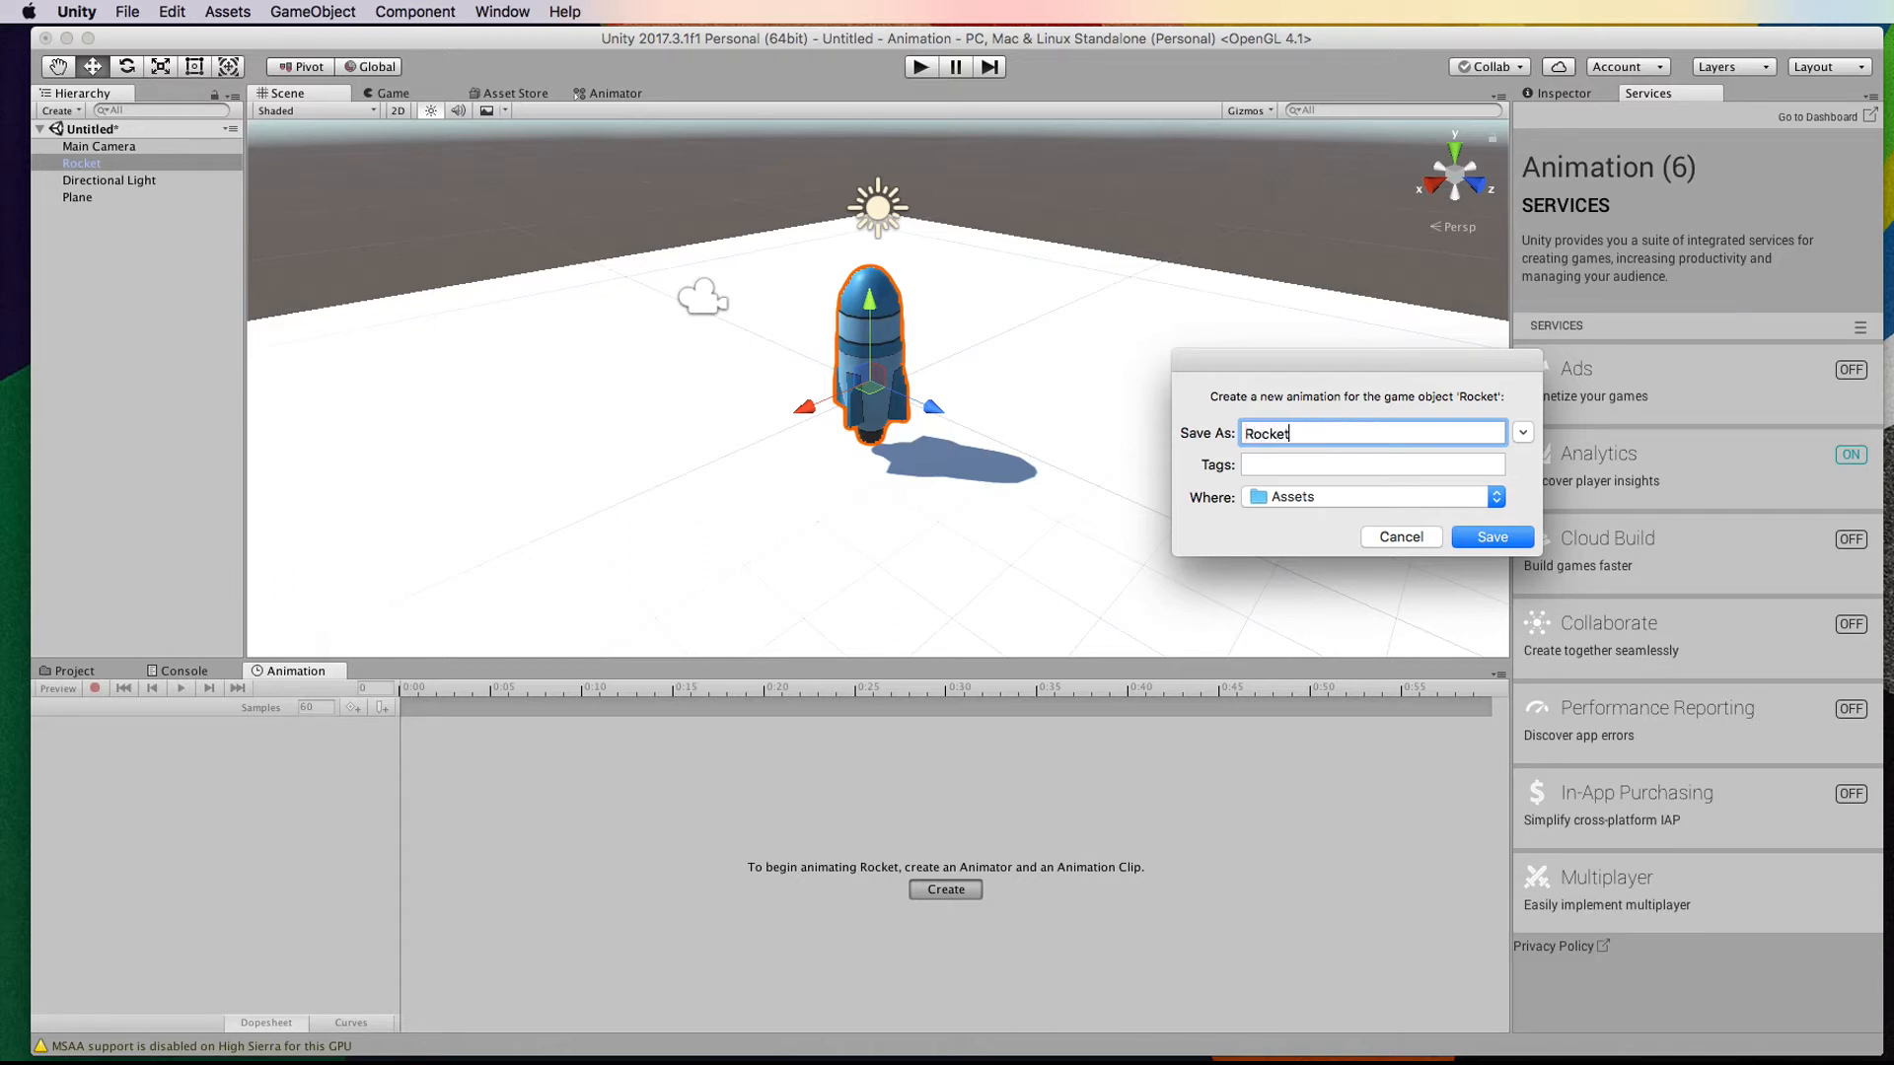
pyautogui.write('Animation')
pyautogui.click(1491, 543)
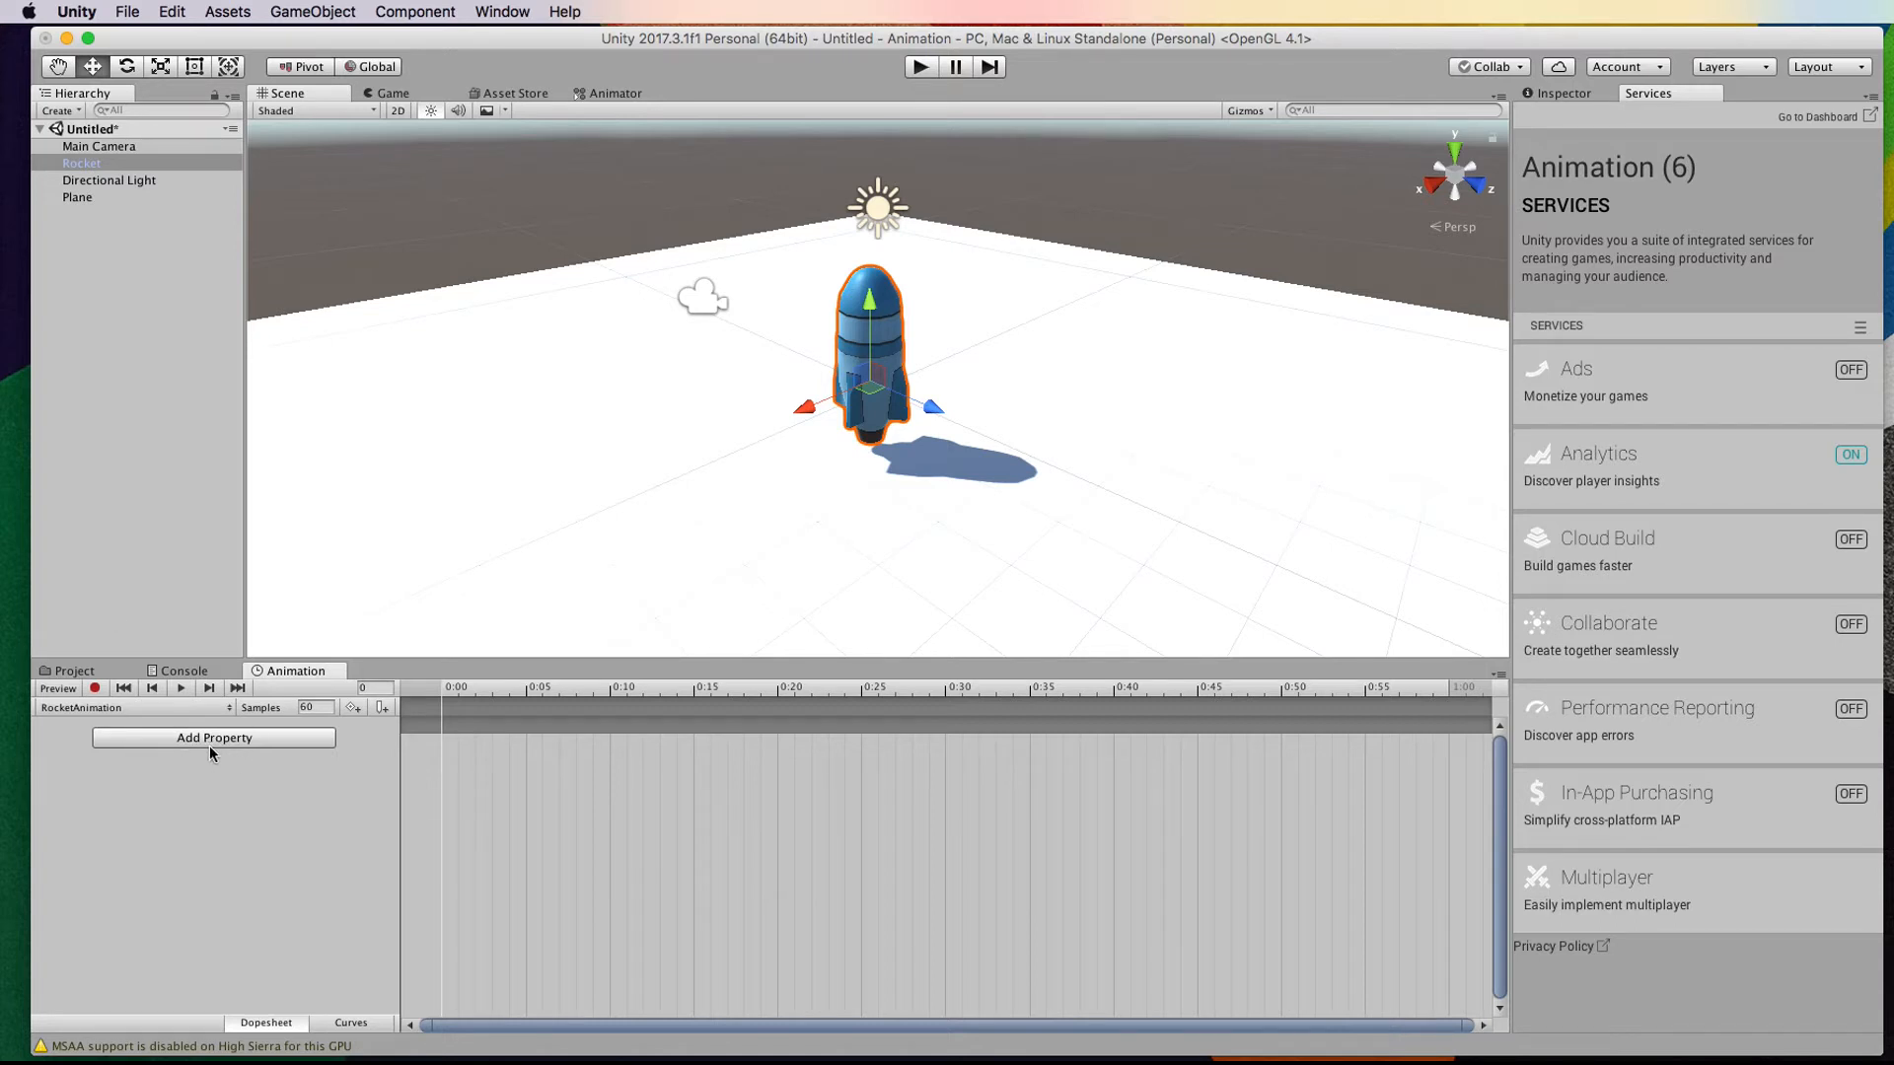
# Step: Start recording RocketAnimation and key the Rocket's Y rotation at 0 on frame 0
pyautogui.click(76, 163)
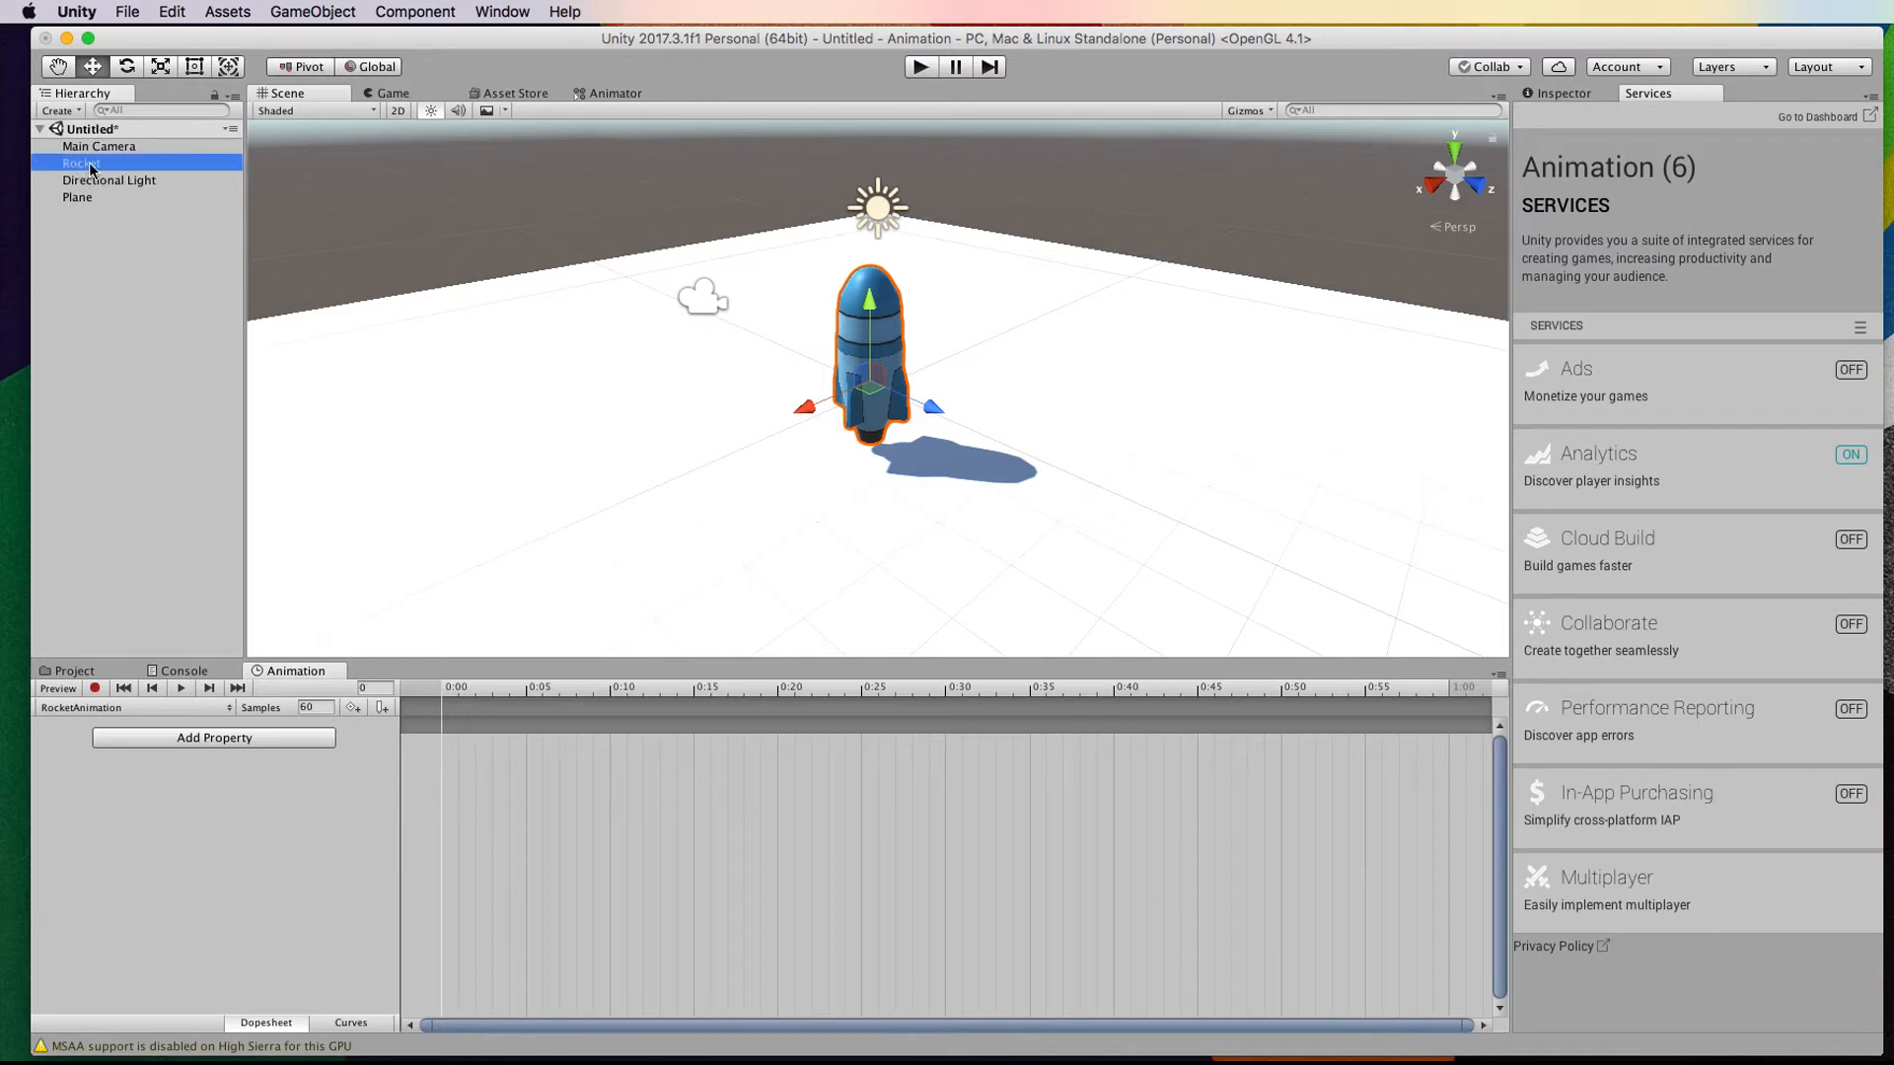
pyautogui.click(1566, 92)
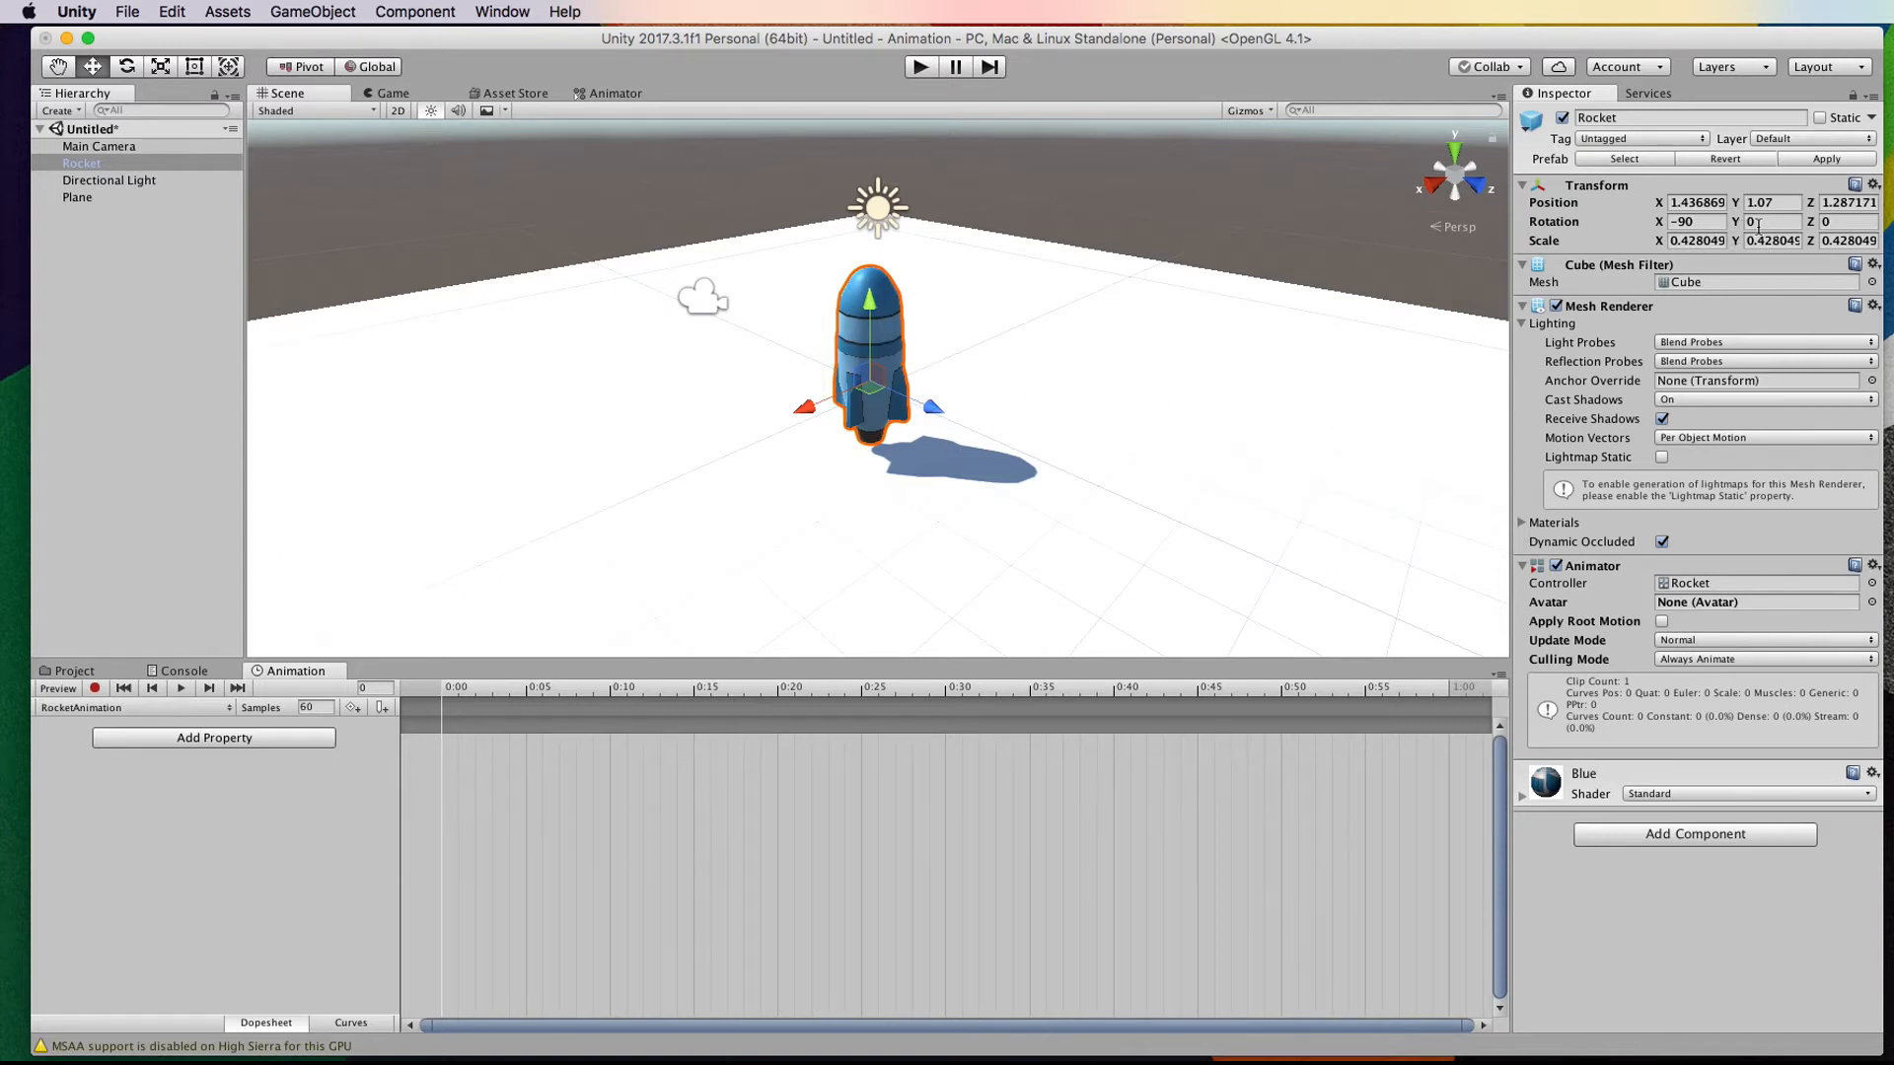
pyautogui.click(374, 689)
pyautogui.click(96, 690)
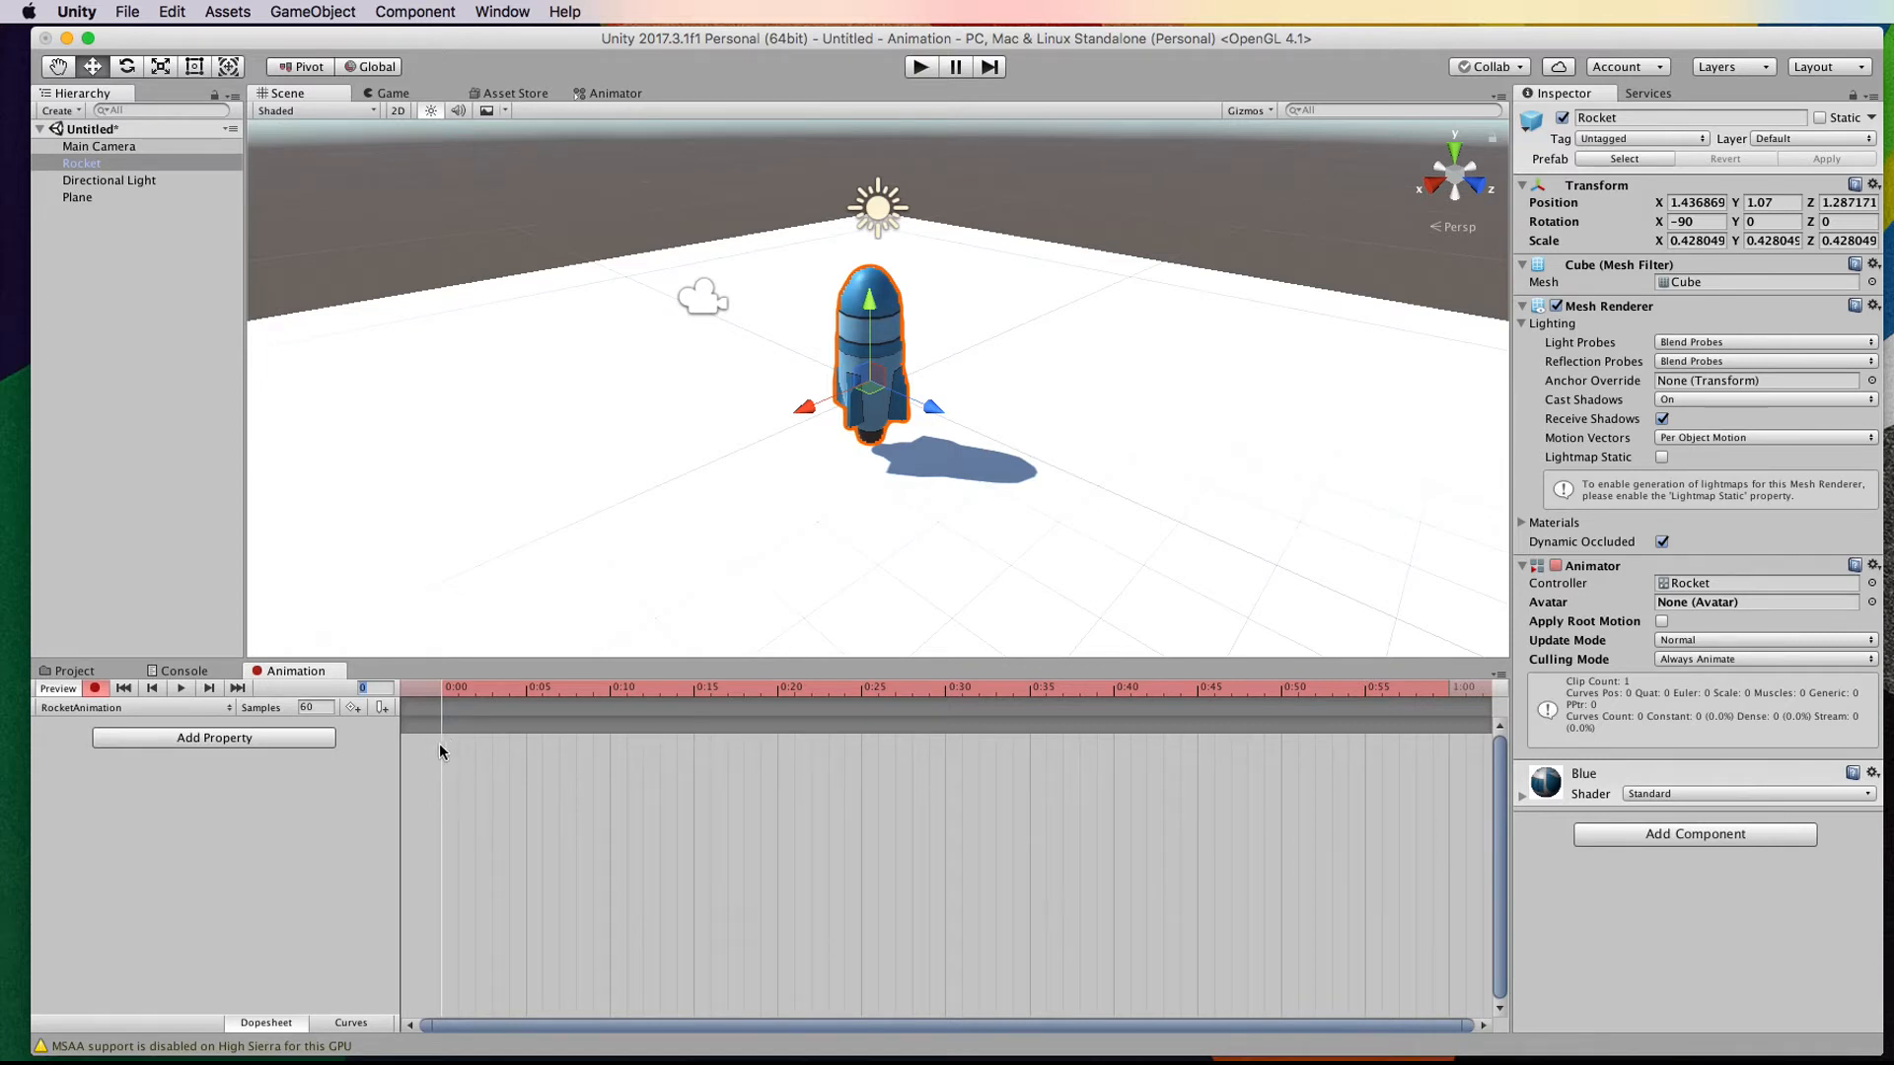
pyautogui.click(1753, 222)
pyautogui.press('BackSpace')
pyautogui.write('0')
pyautogui.doubleClick(1771, 216)
pyautogui.press('BackSpace')
pyautogui.write('0')
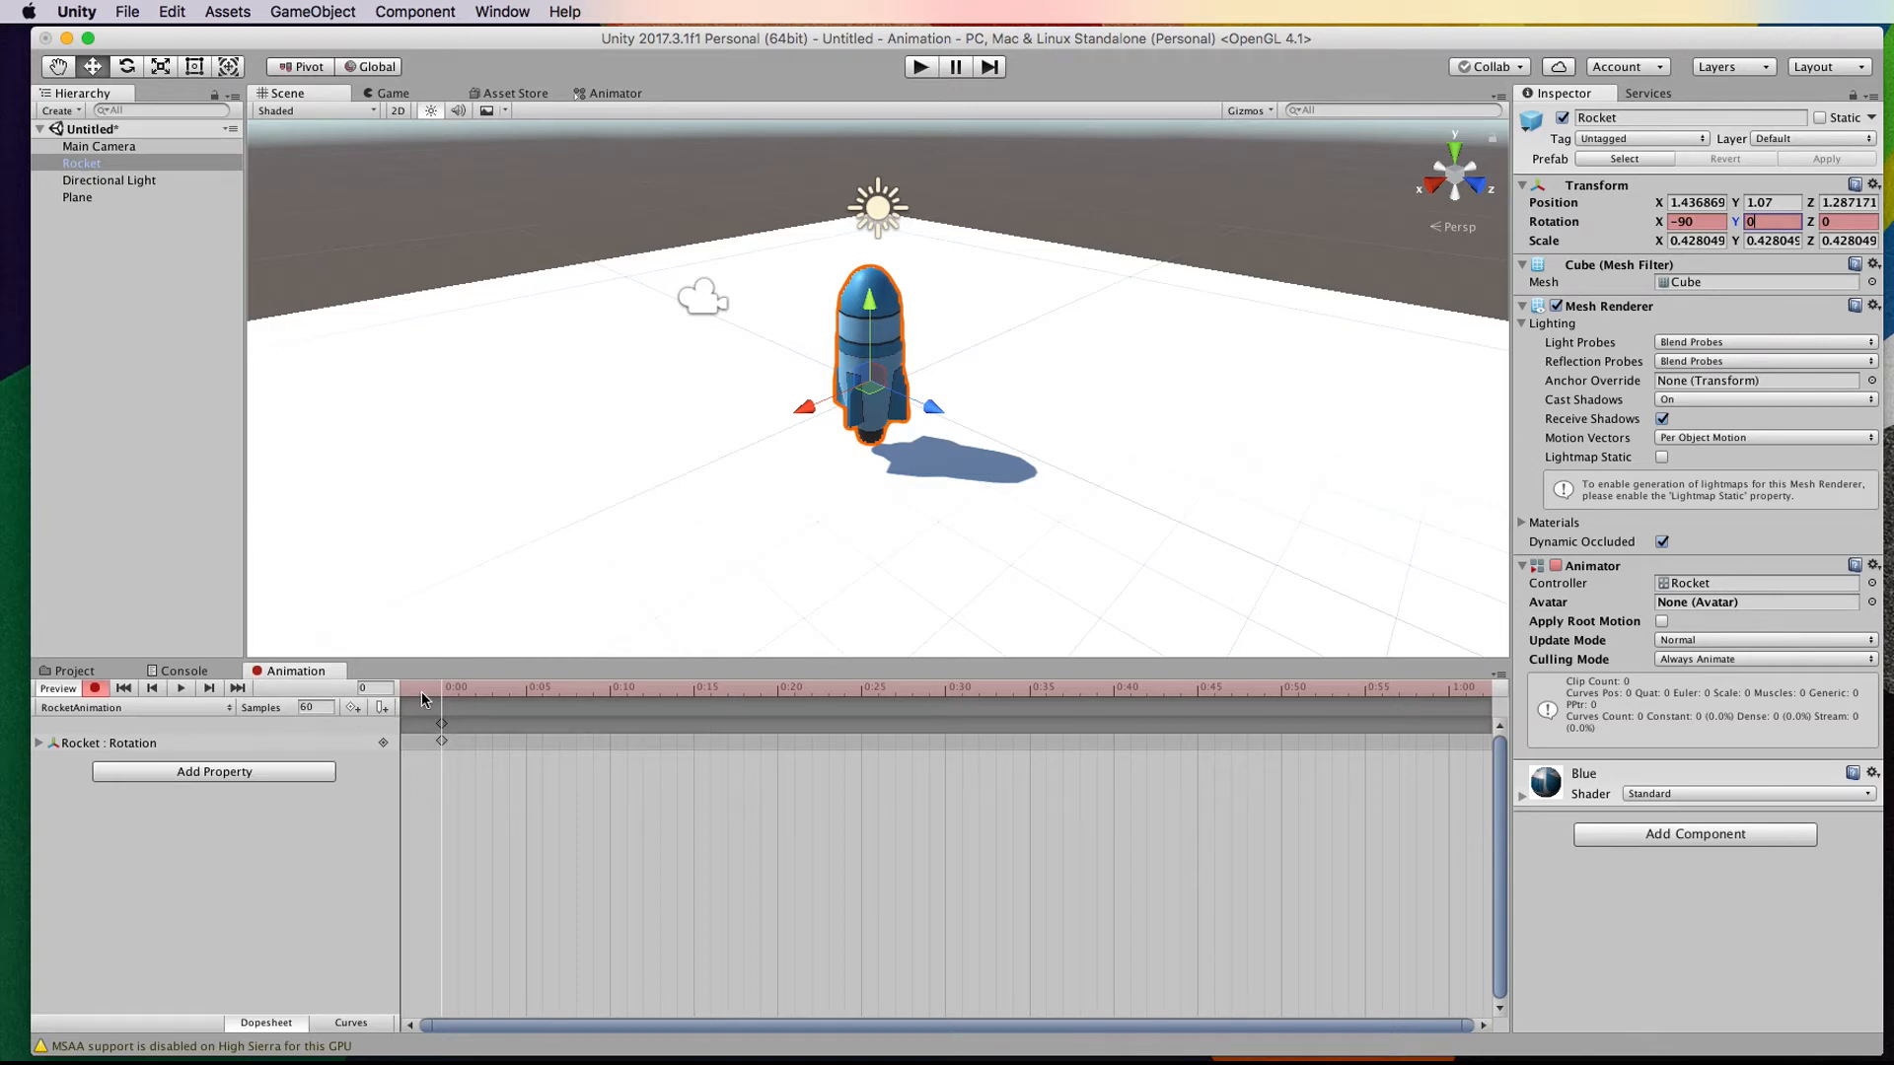
# Step: Key the Rocket's Y rotation at 360 on frame 60 and test the animation in Play mode
pyautogui.moveTo(449, 691); pyautogui.dragTo(1458, 701)
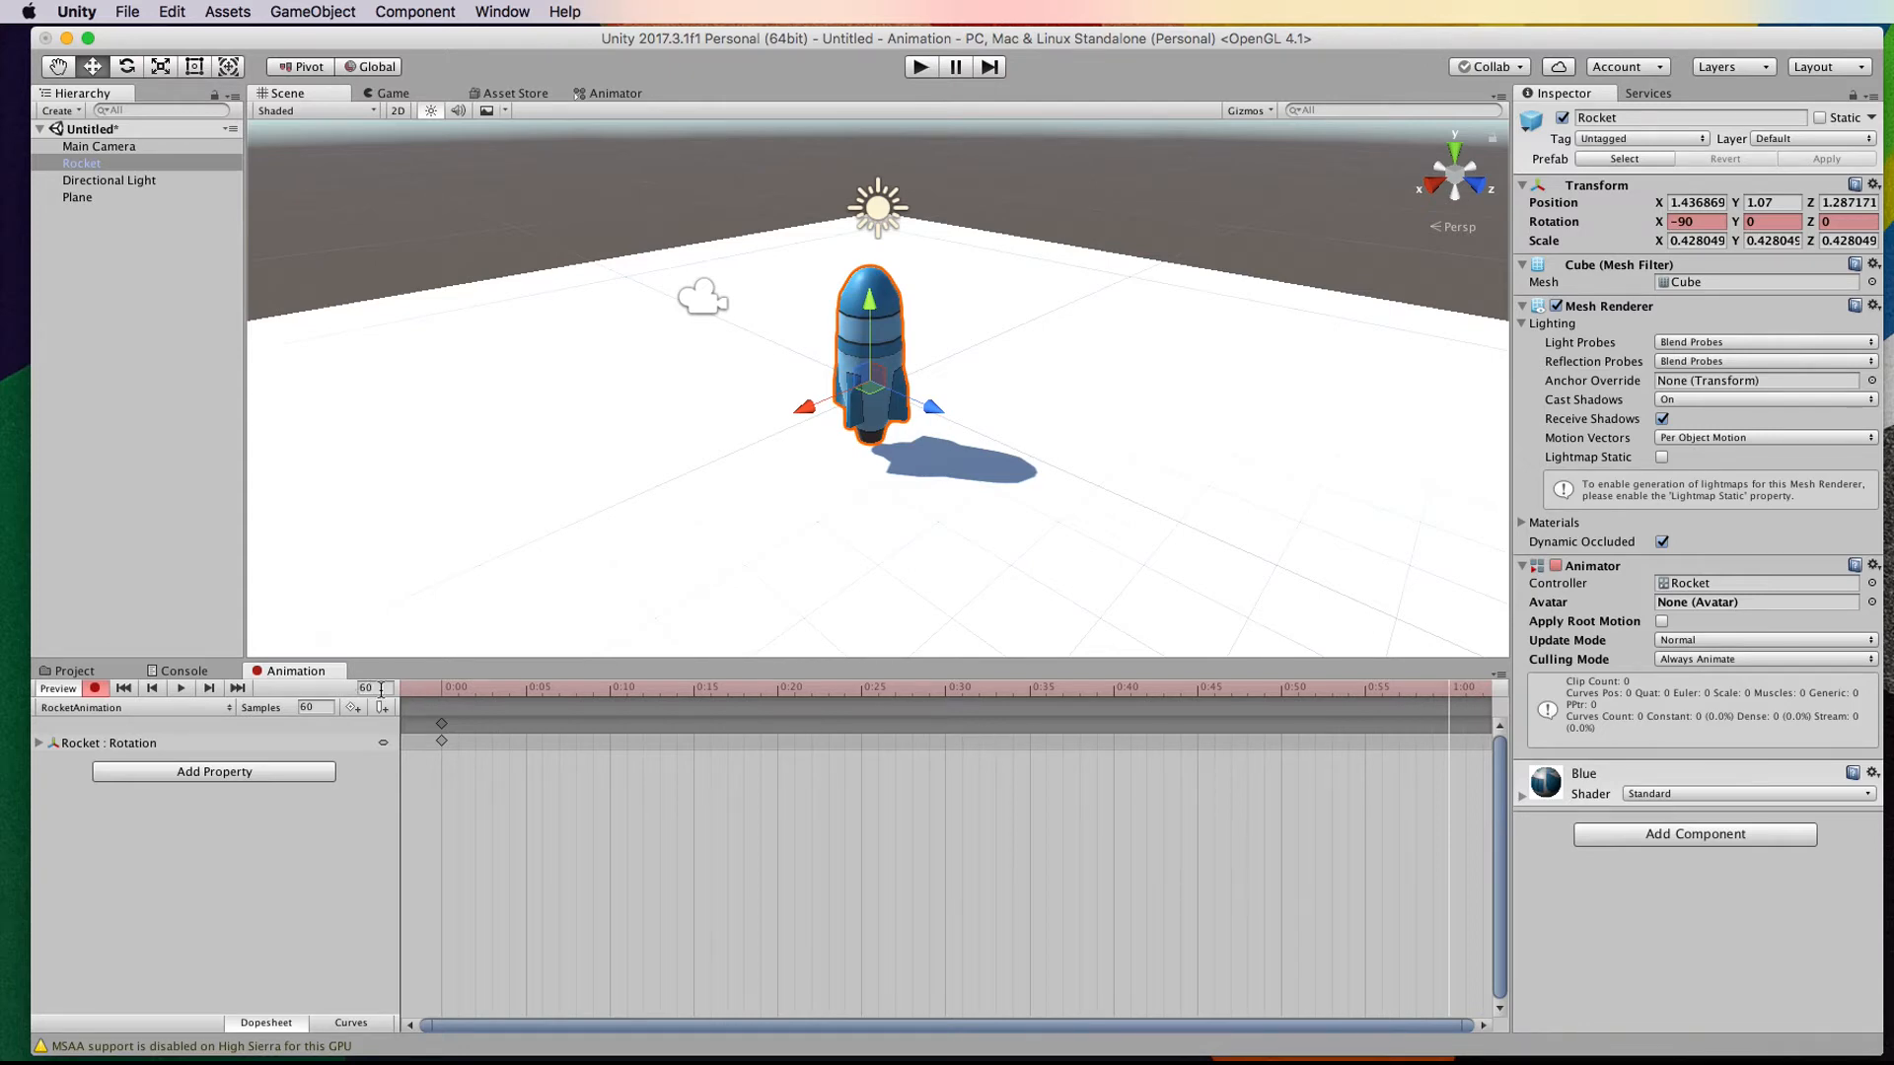
pyautogui.click(1776, 221)
pyautogui.write('360')
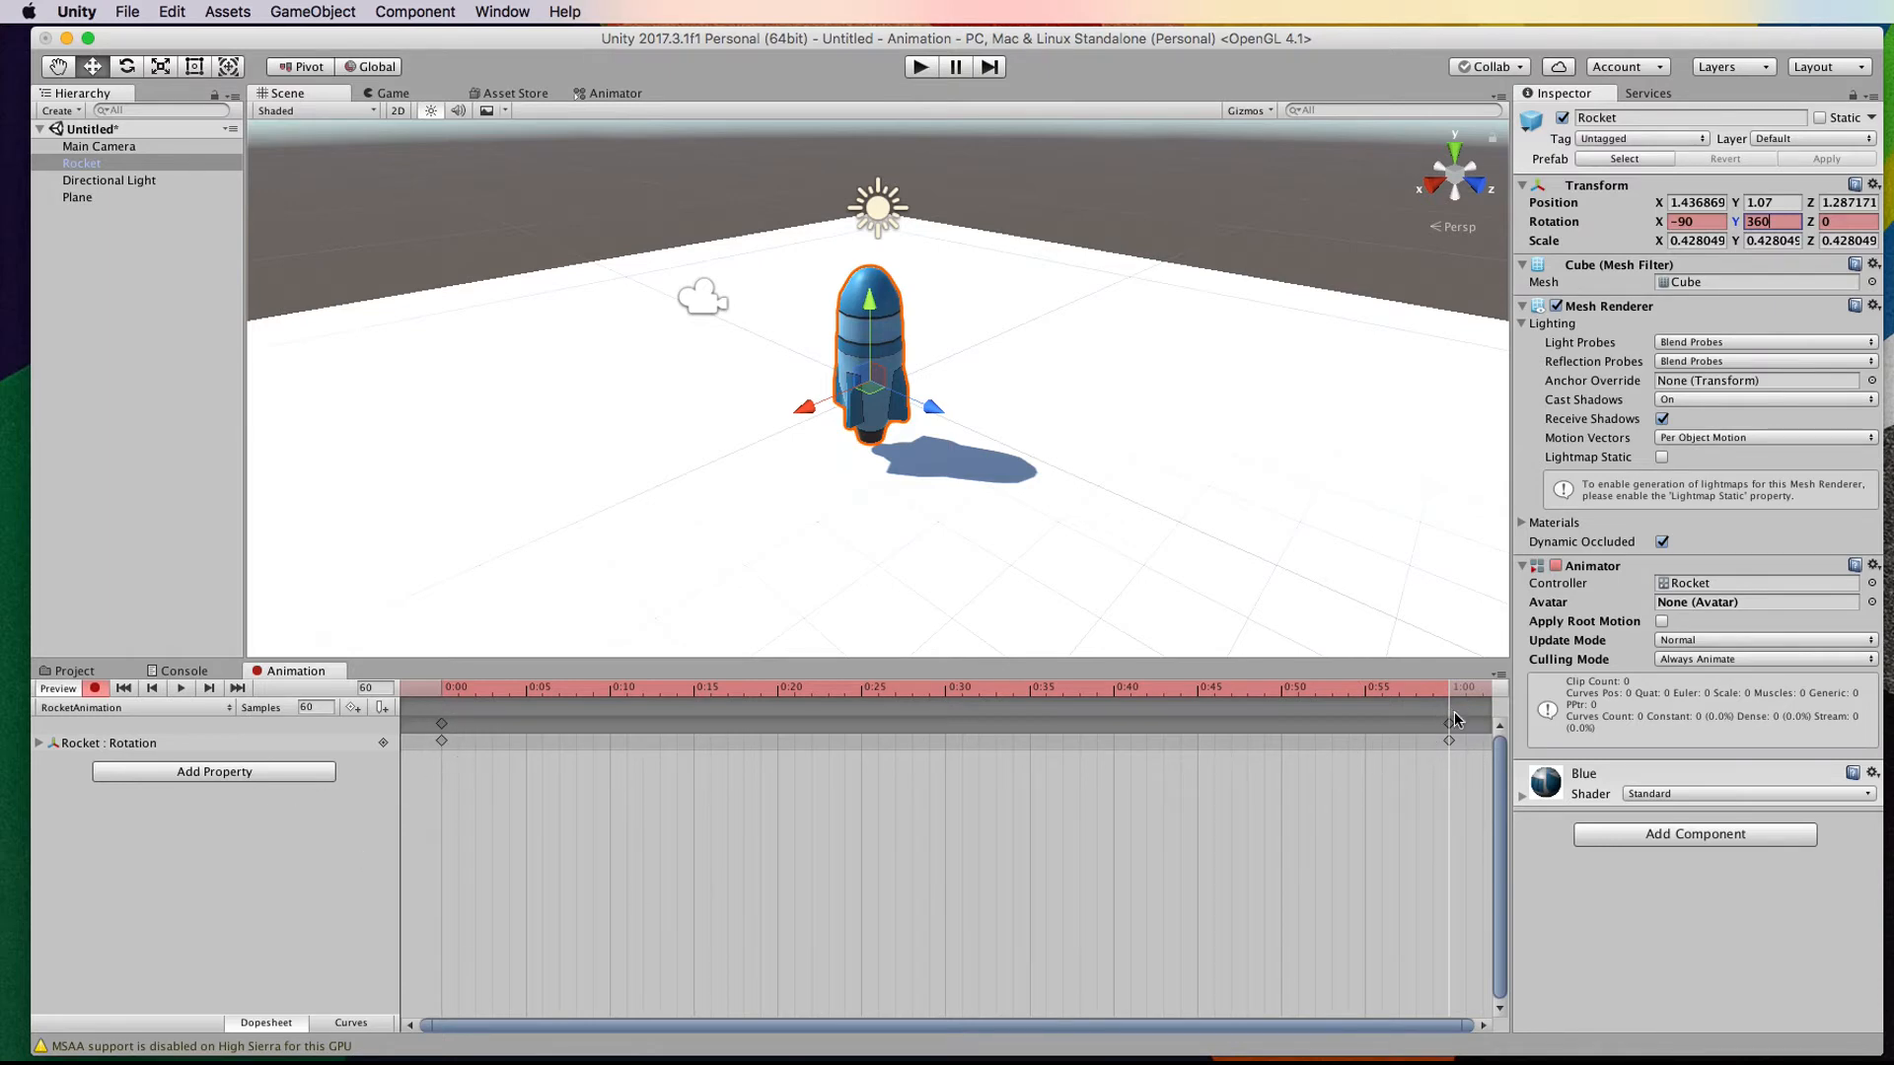
pyautogui.click(923, 67)
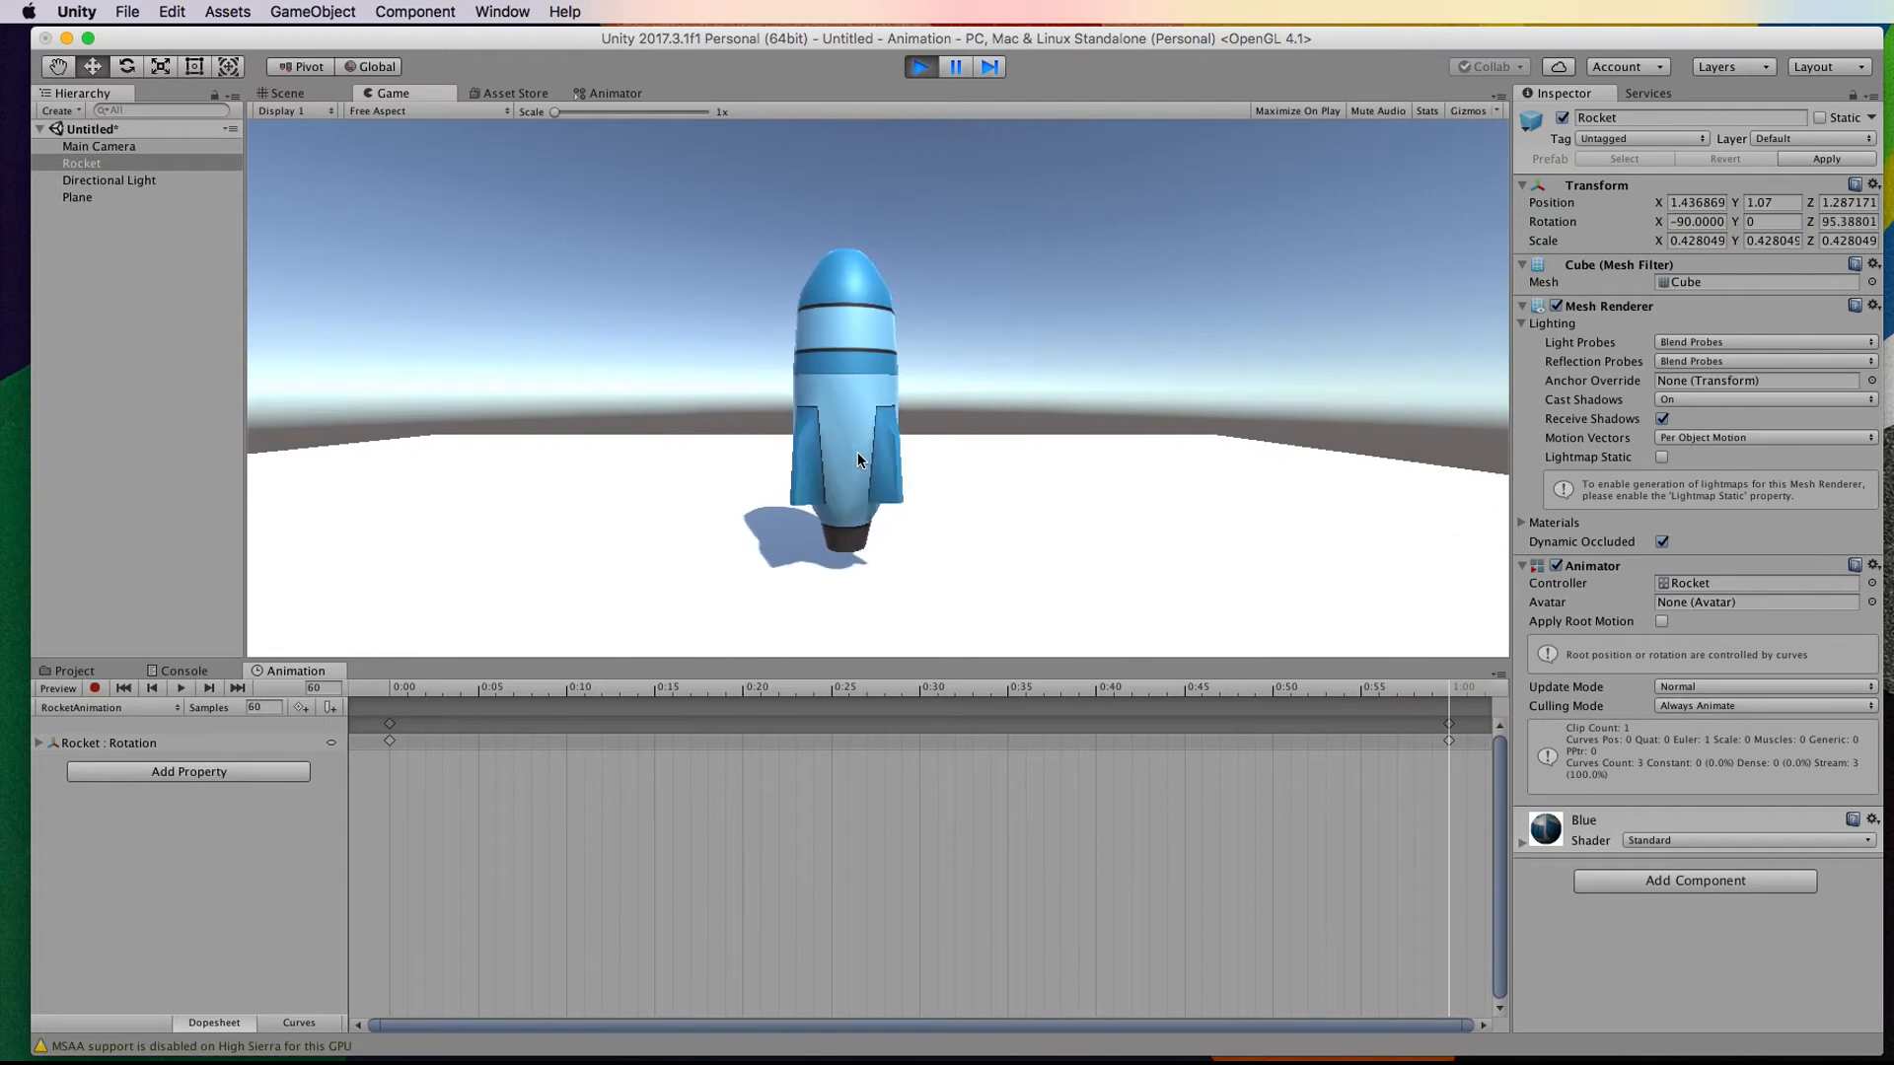
pyautogui.click(919, 67)
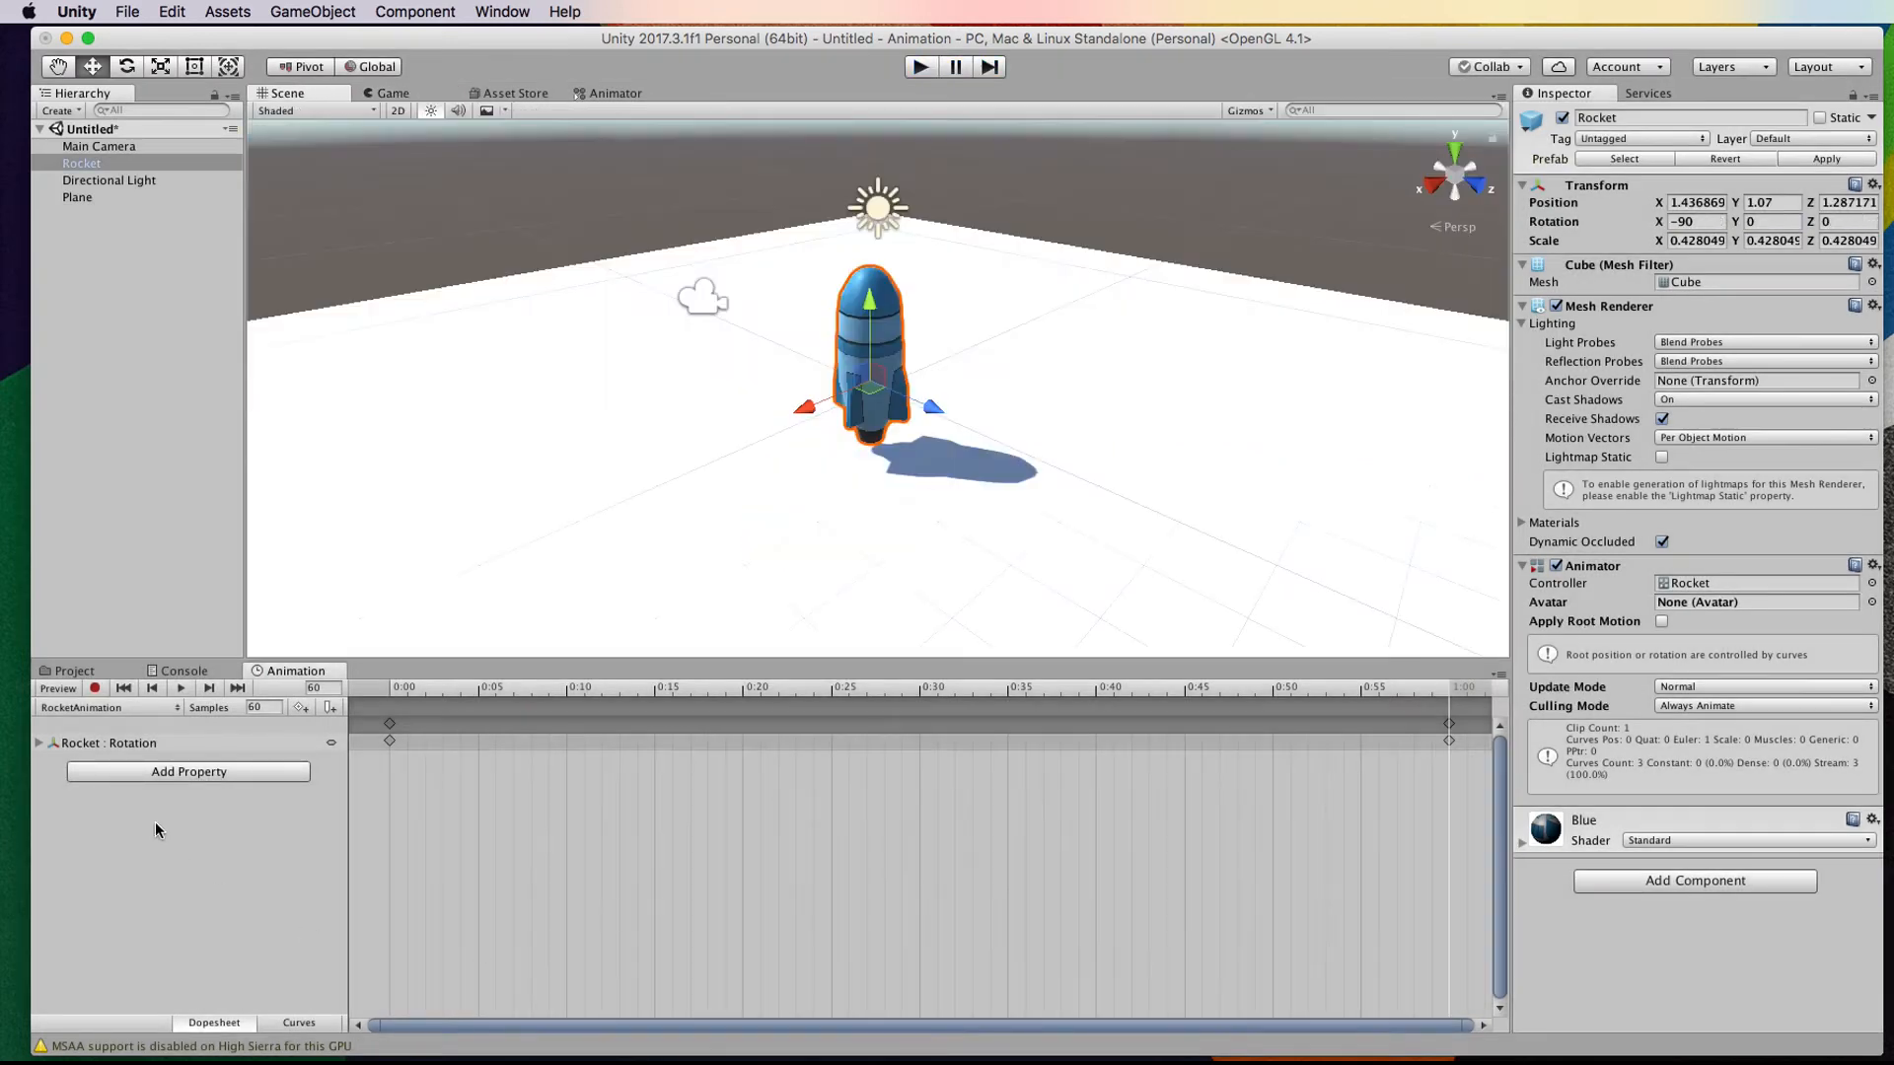
# Step: Open the Rocket animator controller from Assets and spread out the RocketAnimation and Entry nodes
pyautogui.click(77, 670)
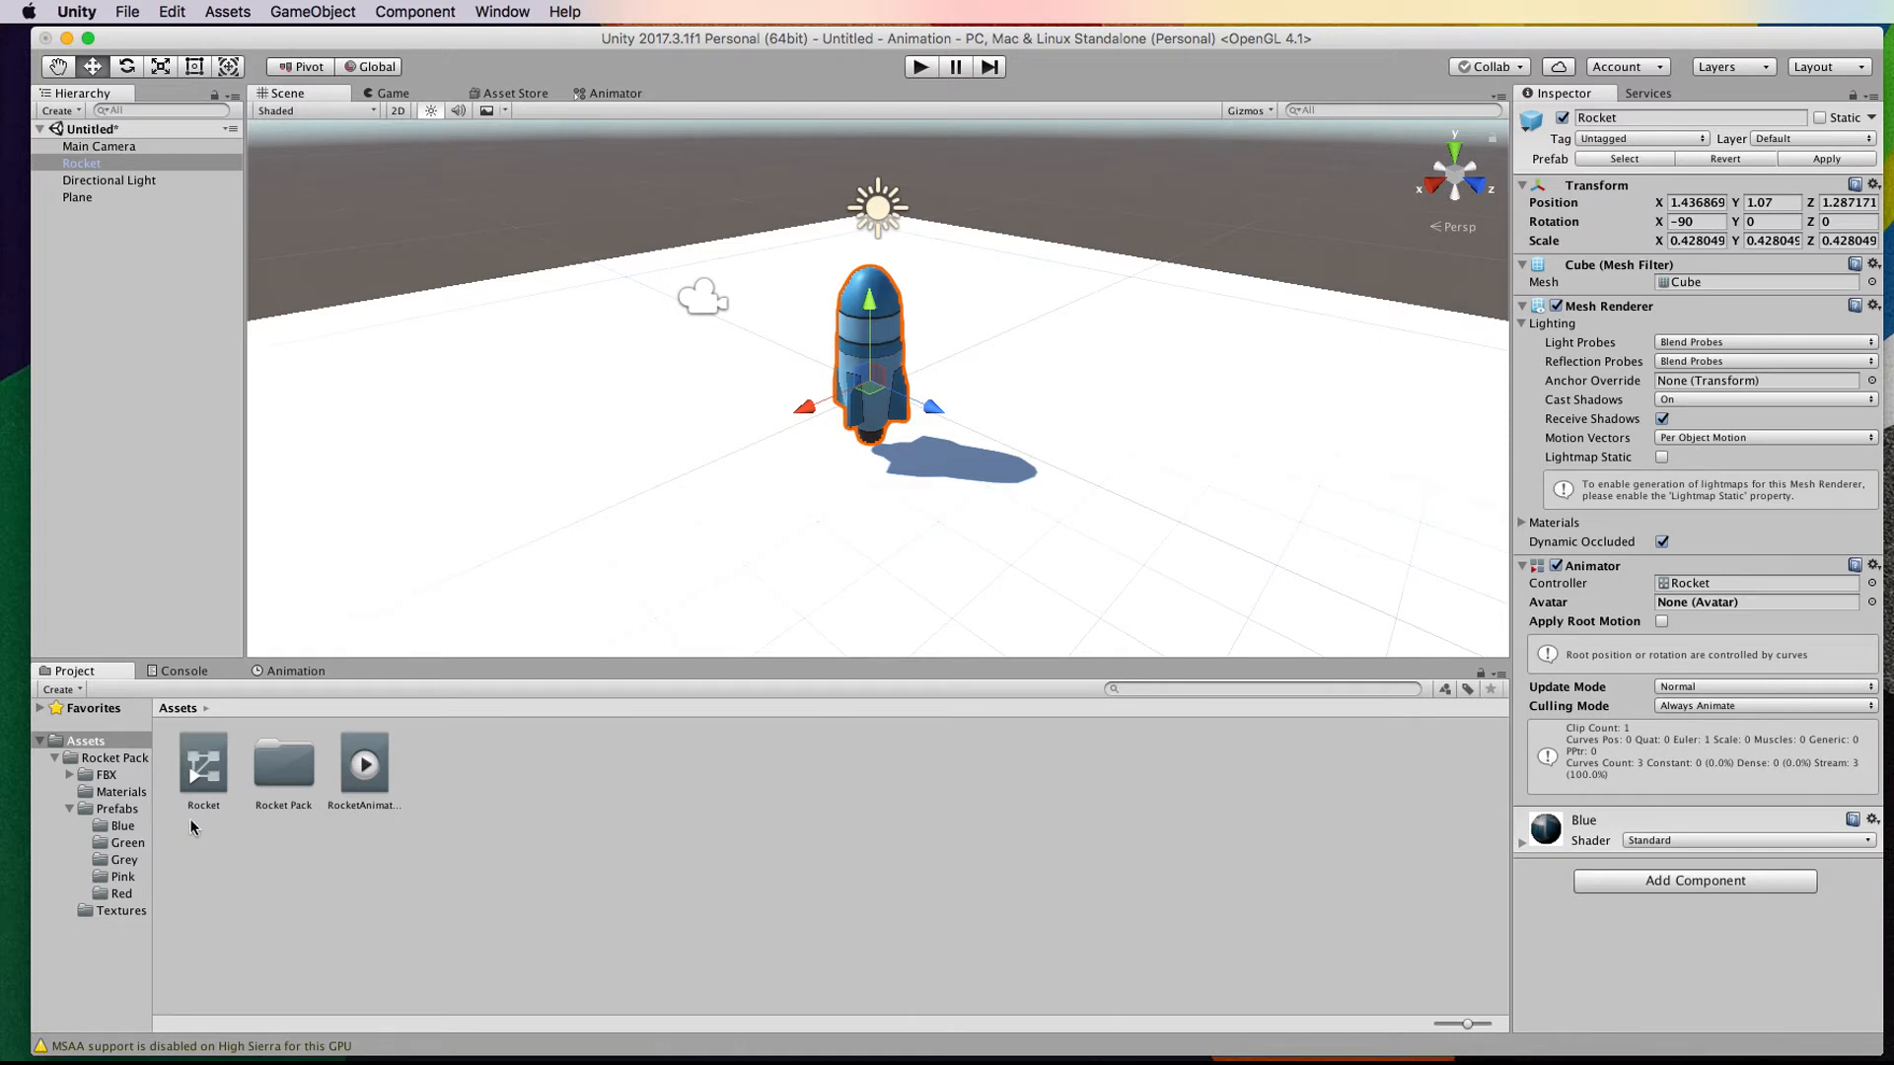
pyautogui.doubleClick(204, 754)
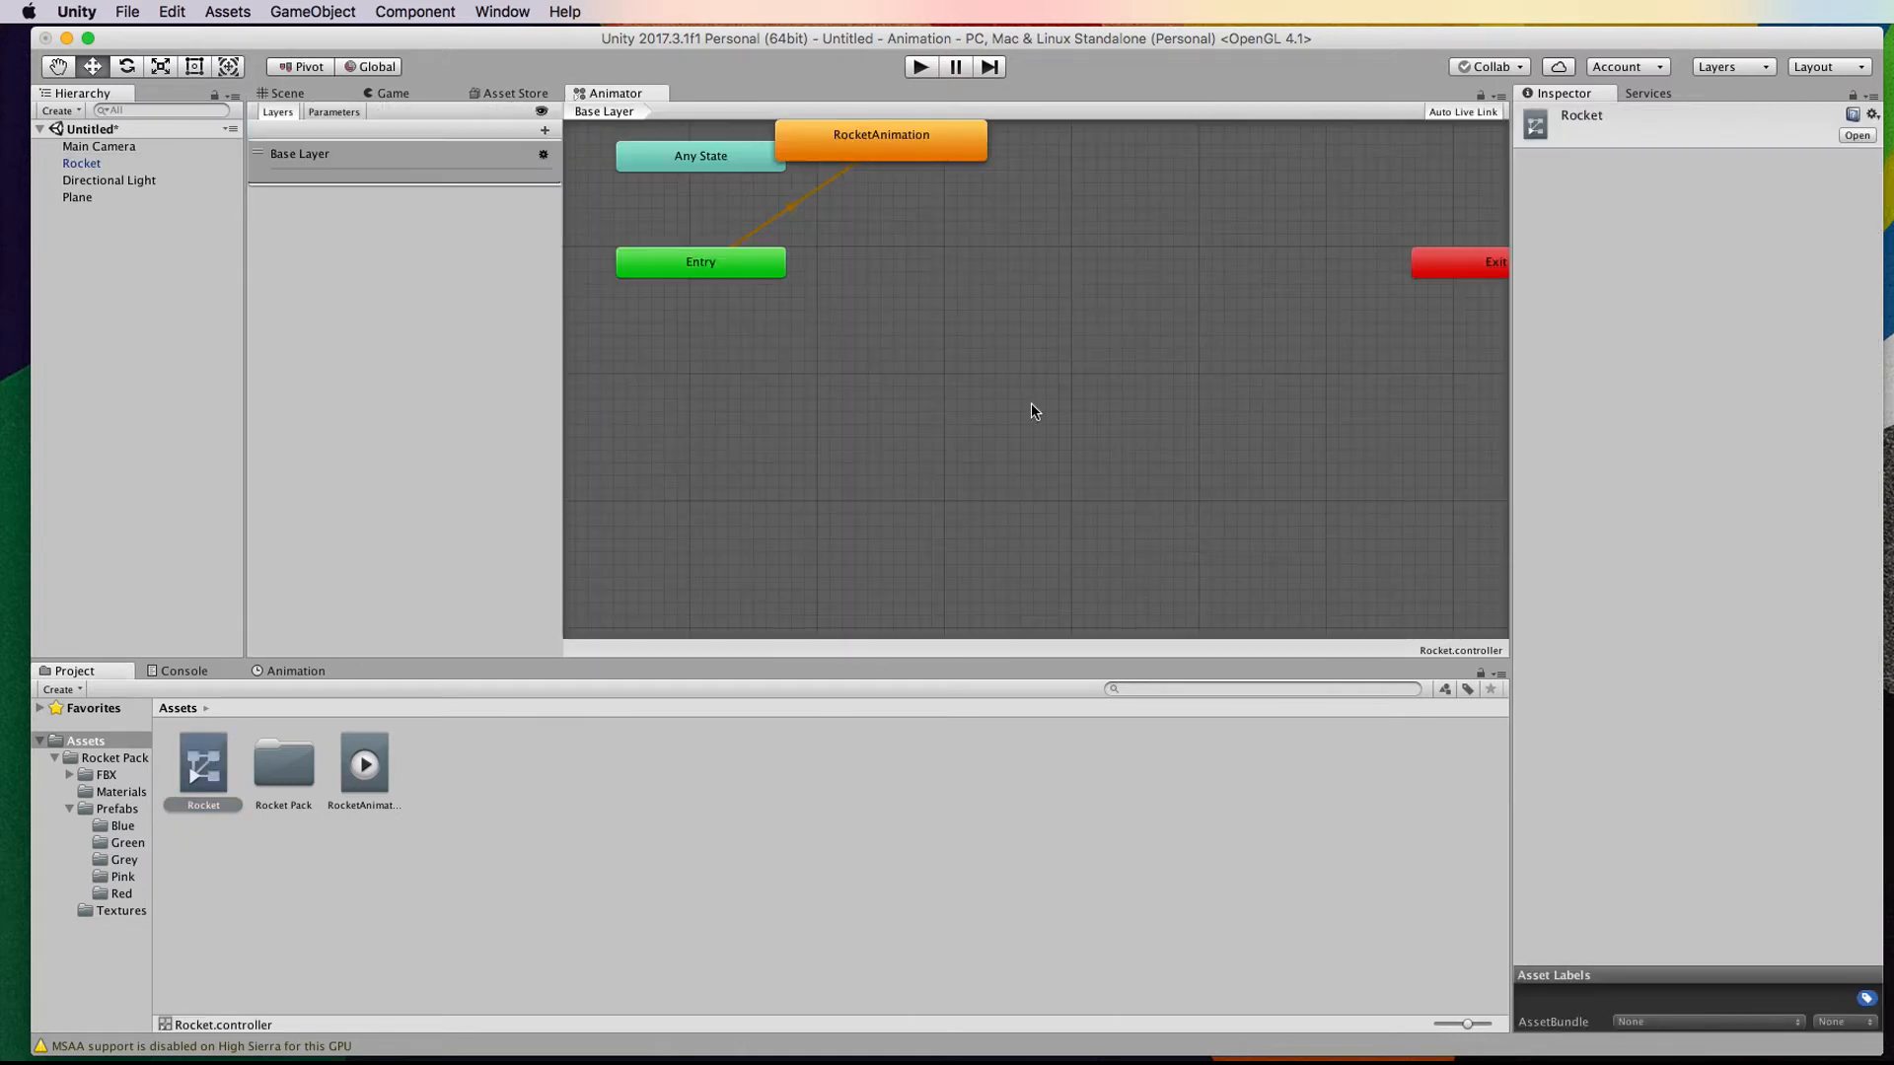
pyautogui.moveTo(922, 153); pyautogui.dragTo(1052, 223)
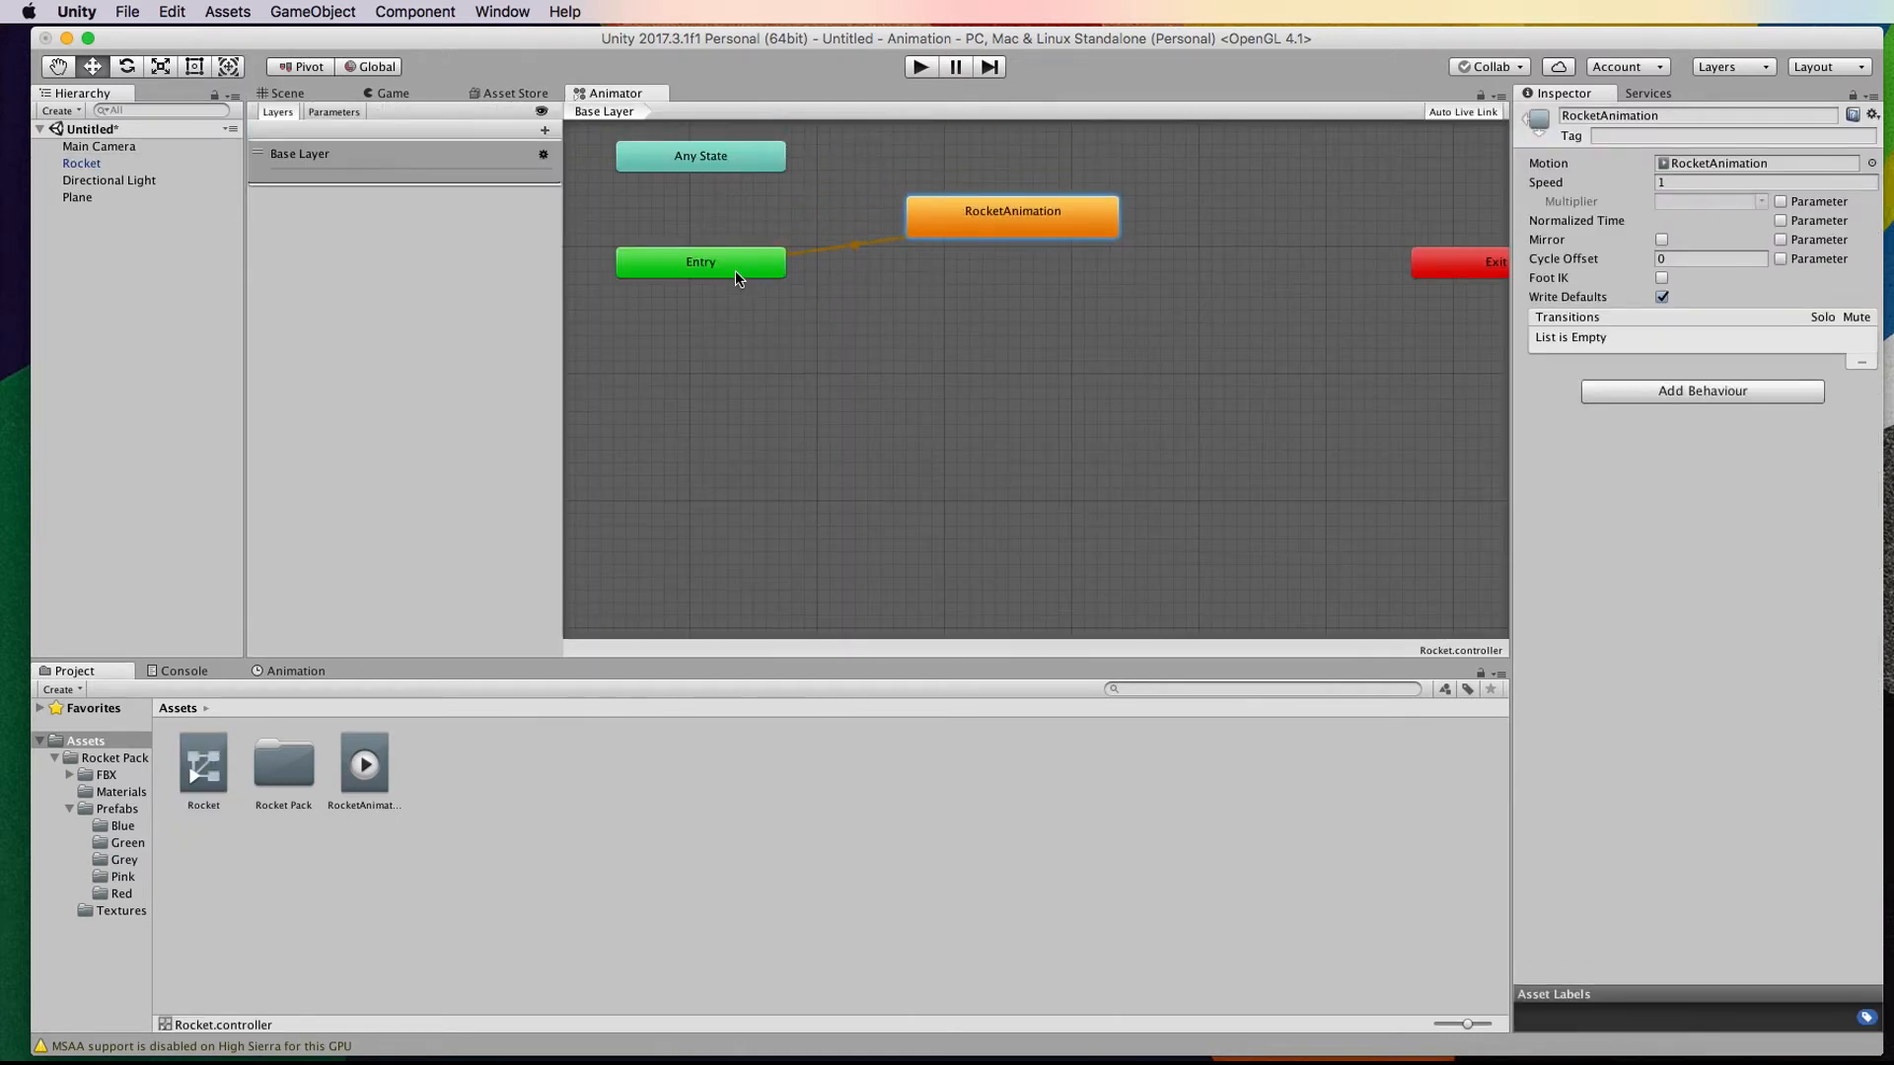
pyautogui.moveTo(736, 270); pyautogui.dragTo(776, 335)
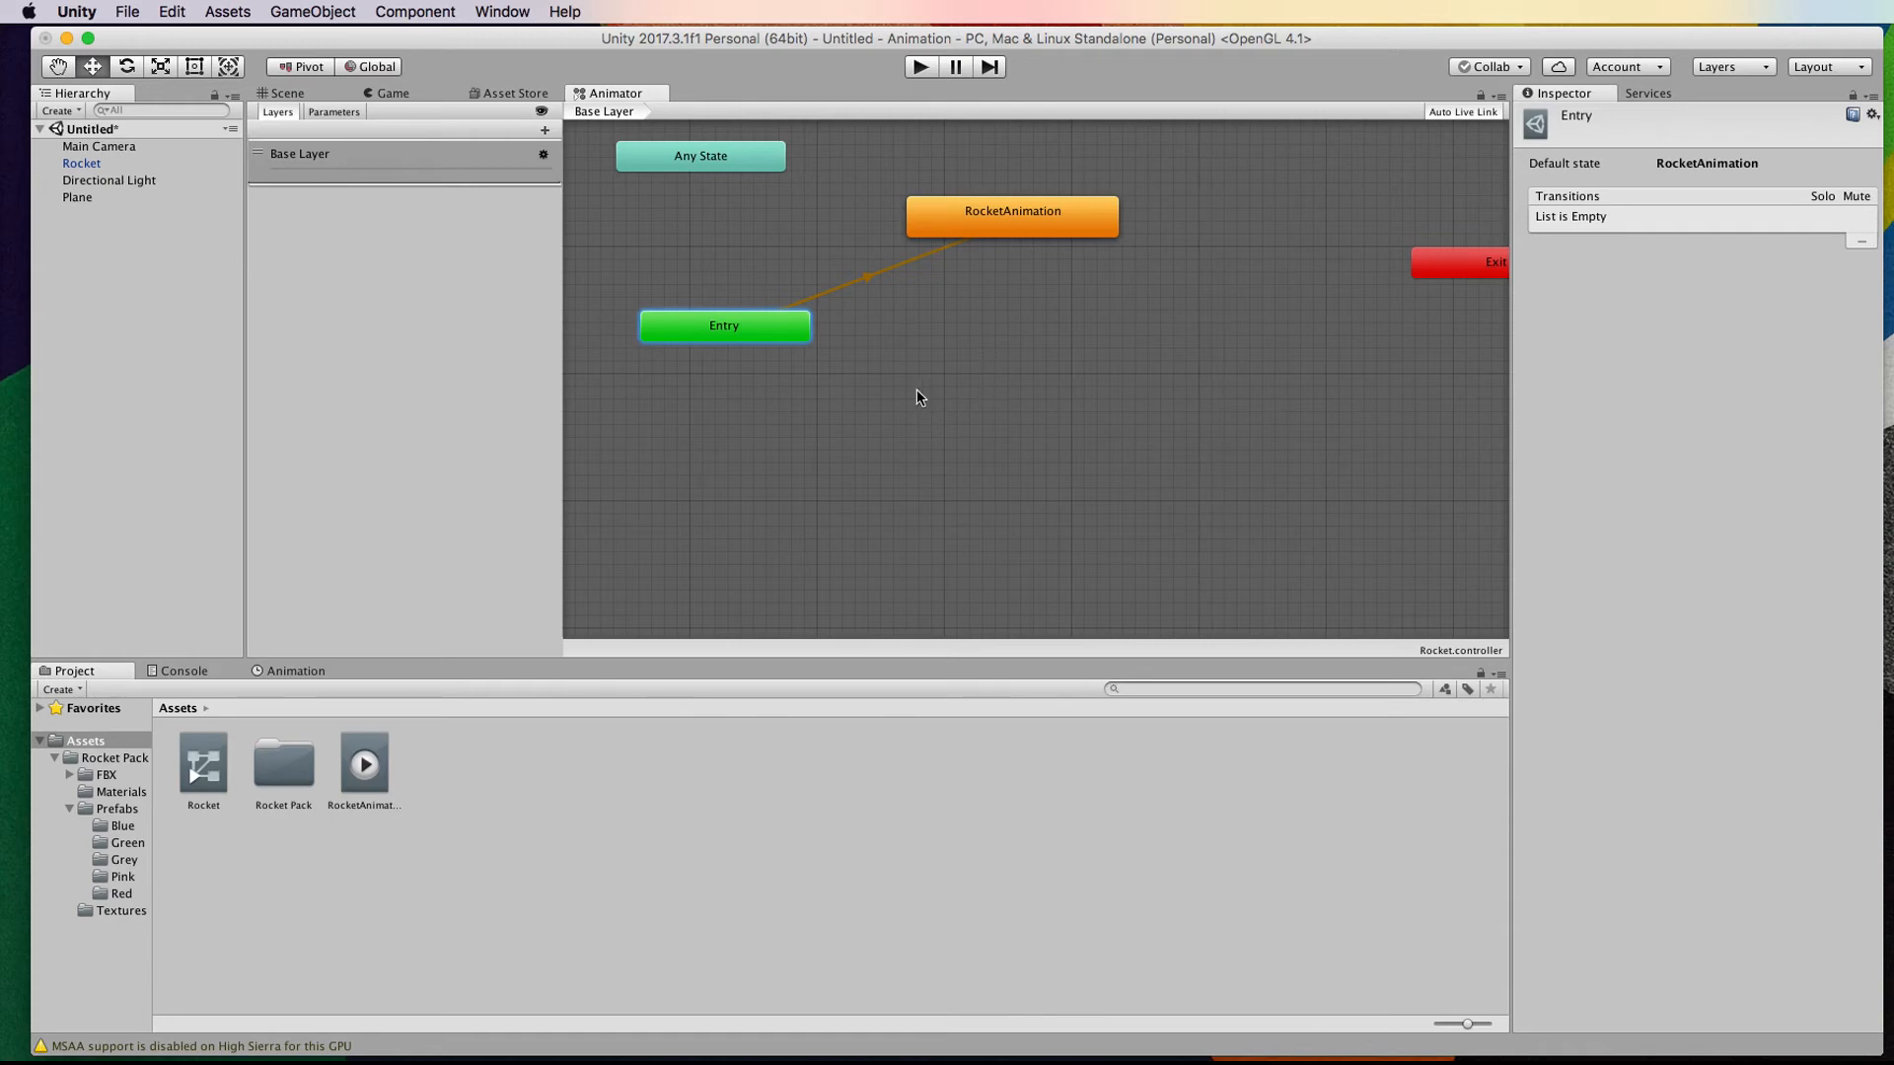
# Step: Create an empty state below RocketAnimation and set it as the layer default state
pyautogui.rightClick(1023, 376)
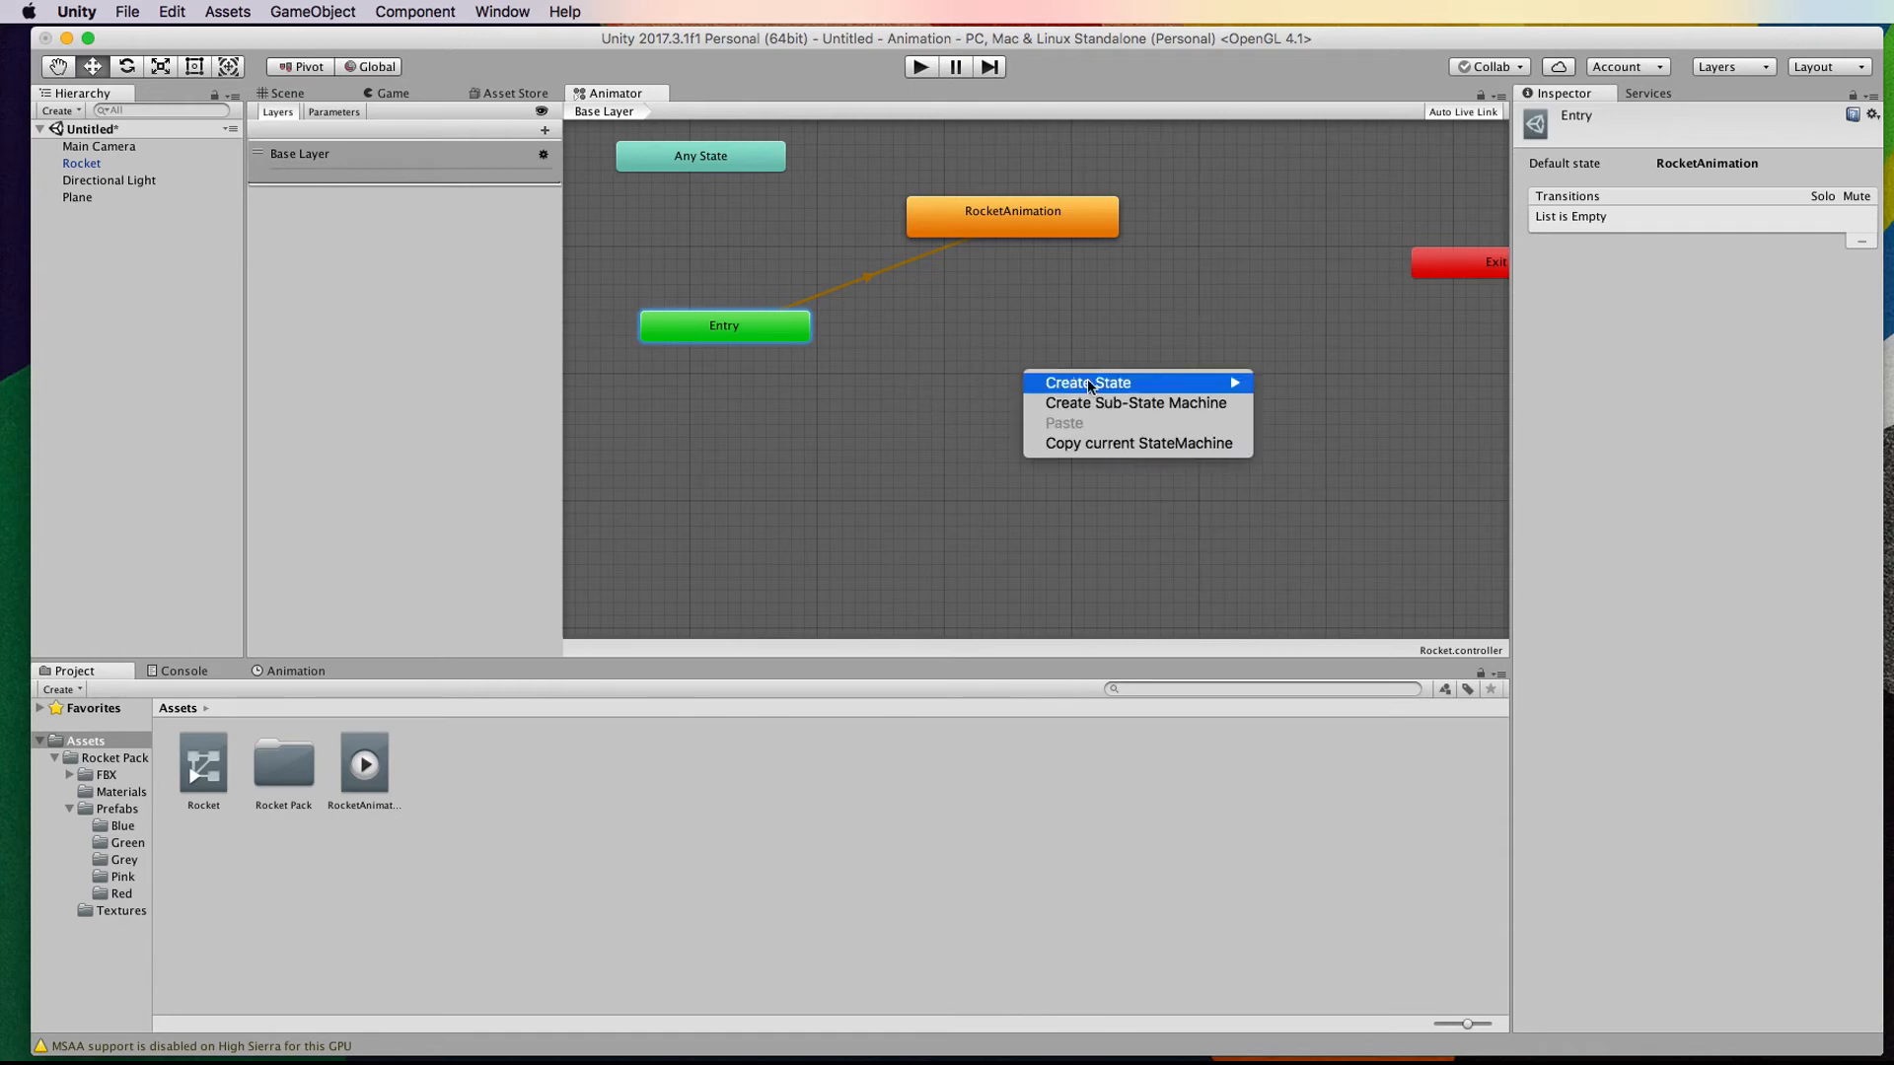
pyautogui.moveTo(1090, 385)
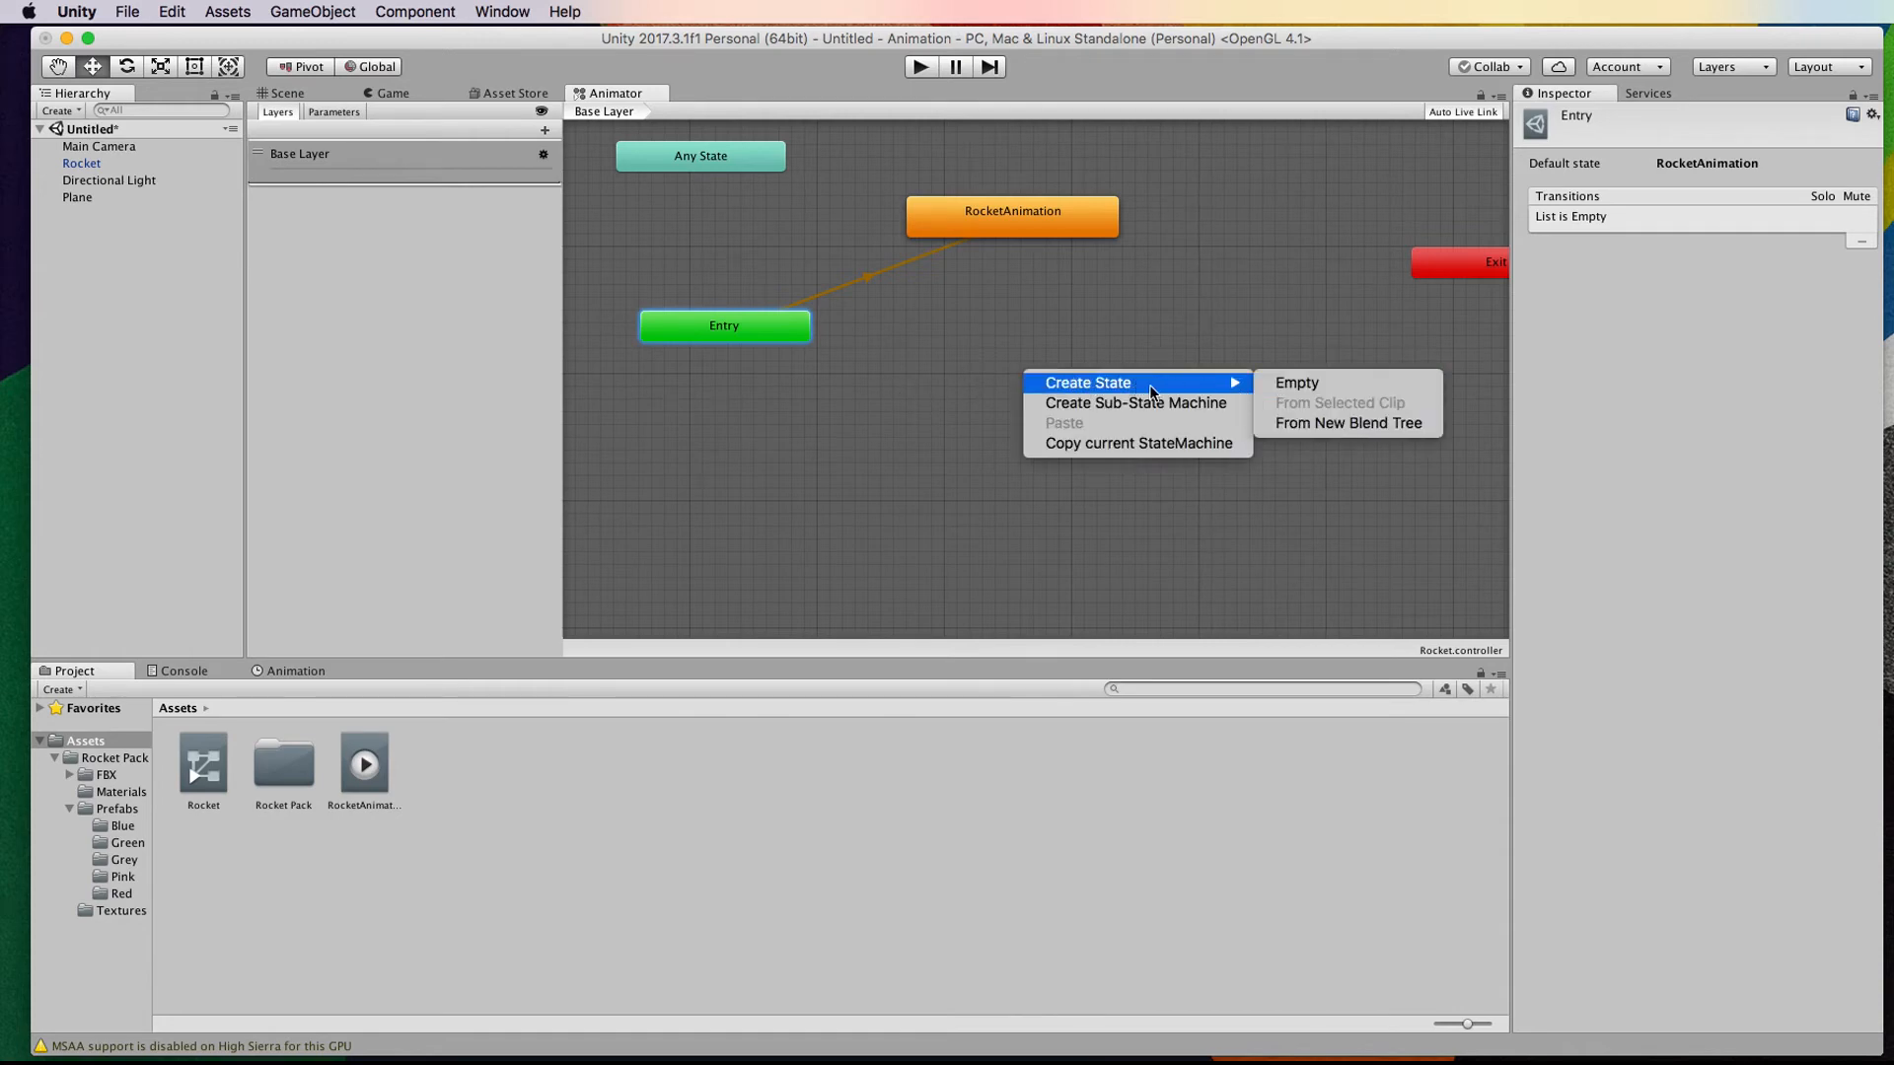
pyautogui.click(1299, 384)
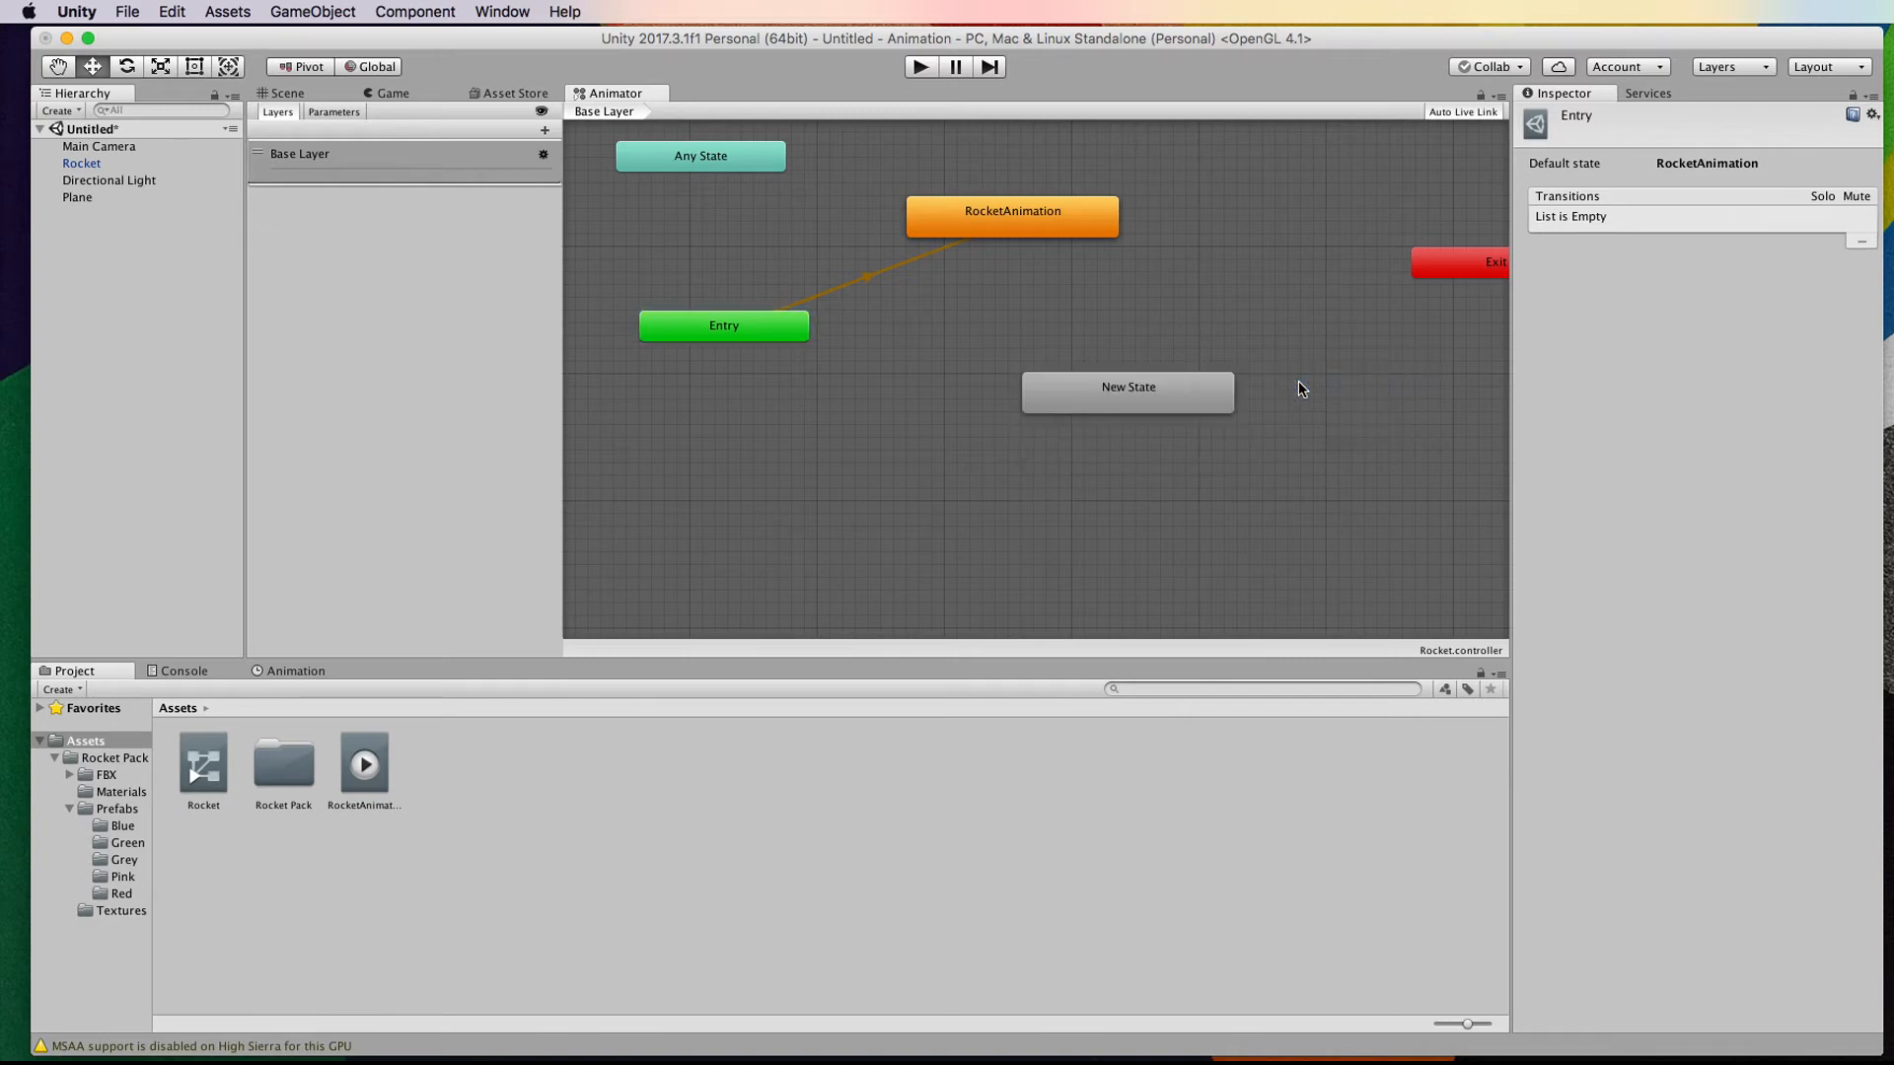
pyautogui.moveTo(1157, 387); pyautogui.dragTo(1051, 379)
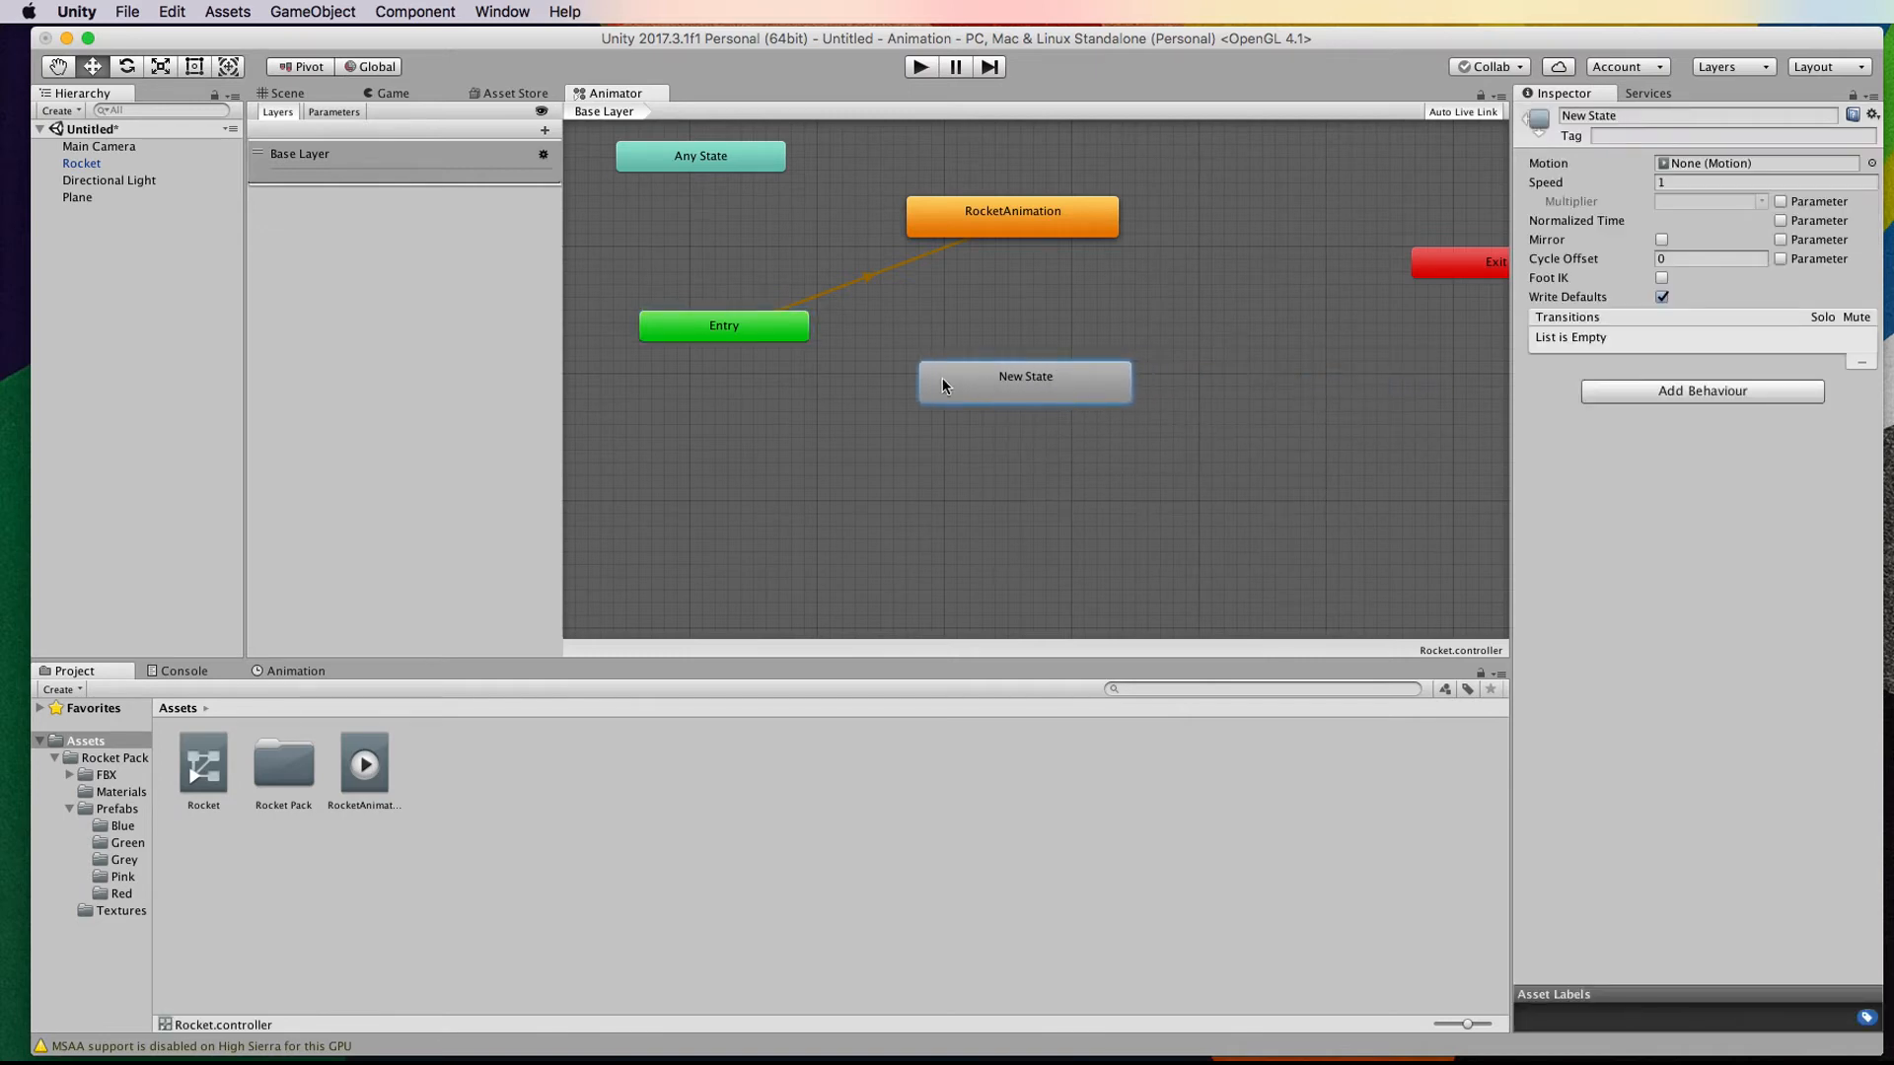
pyautogui.rightClick(1025, 379)
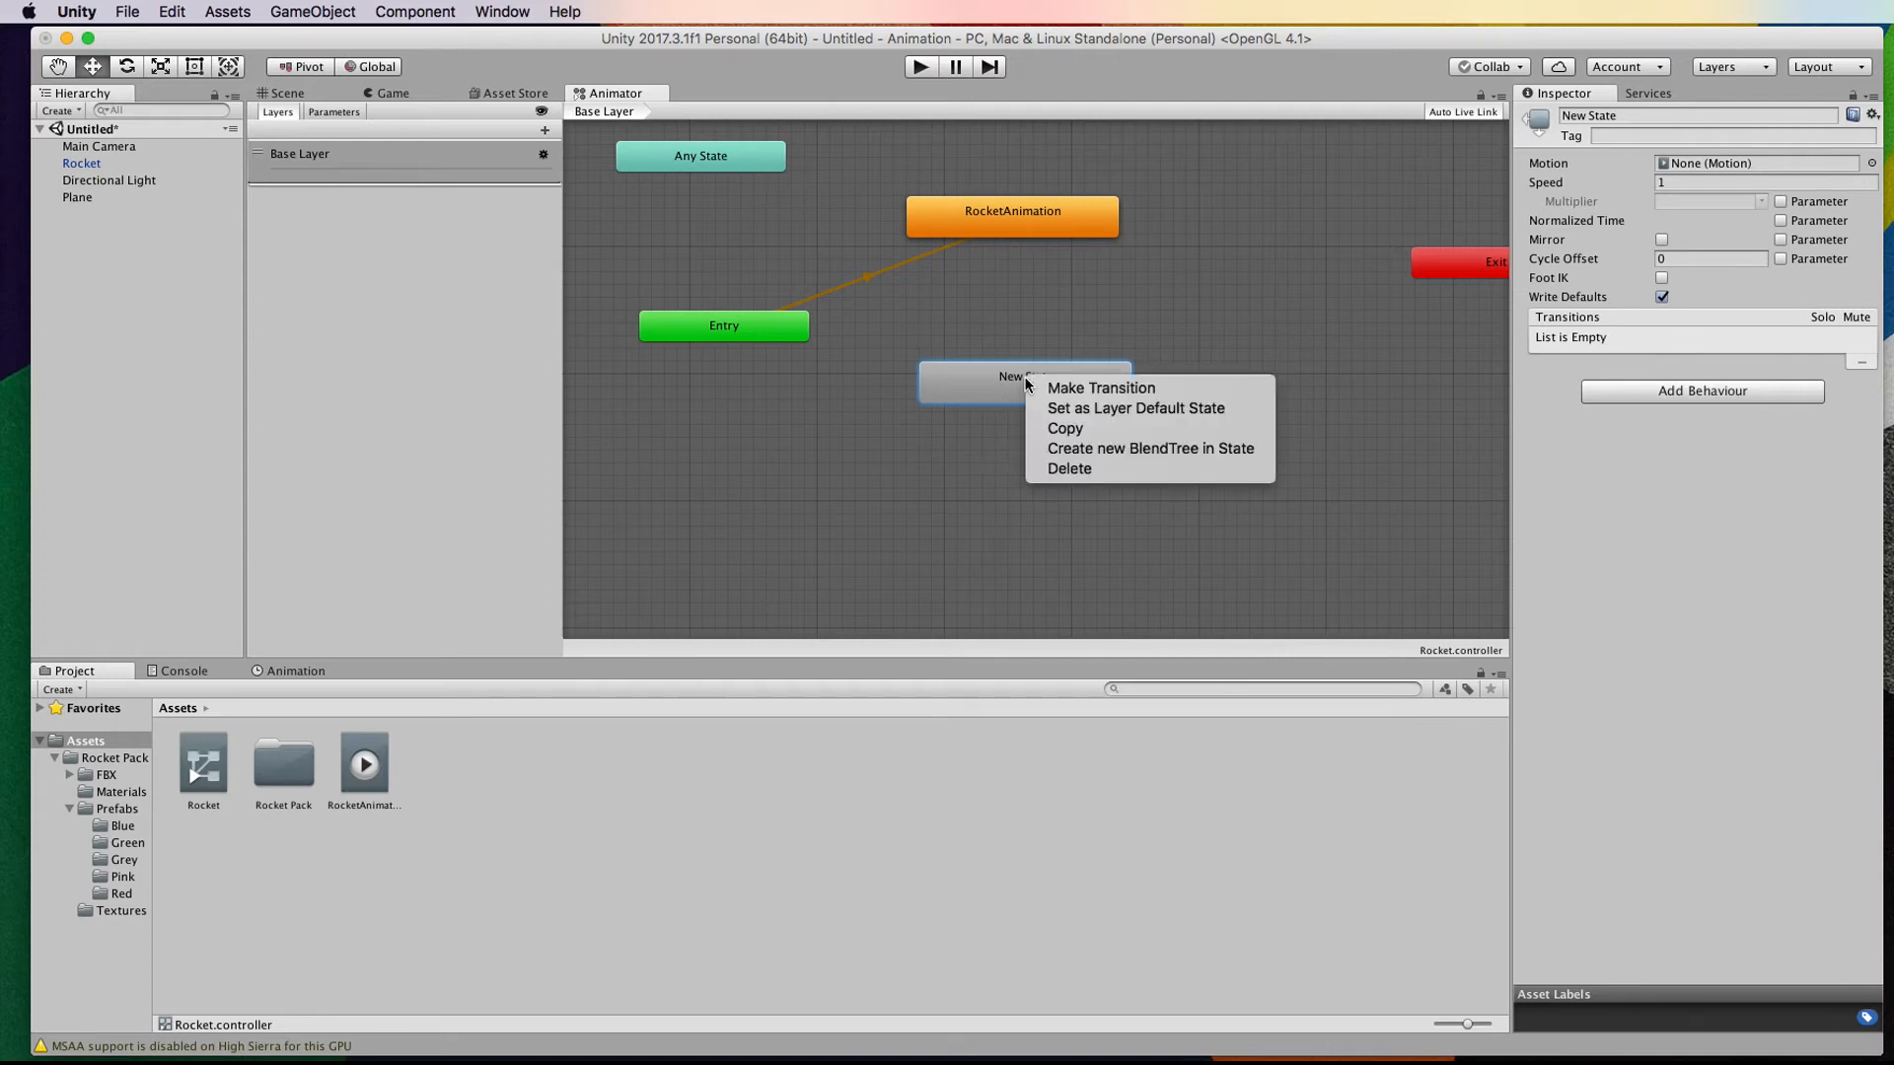
pyautogui.click(1227, 408)
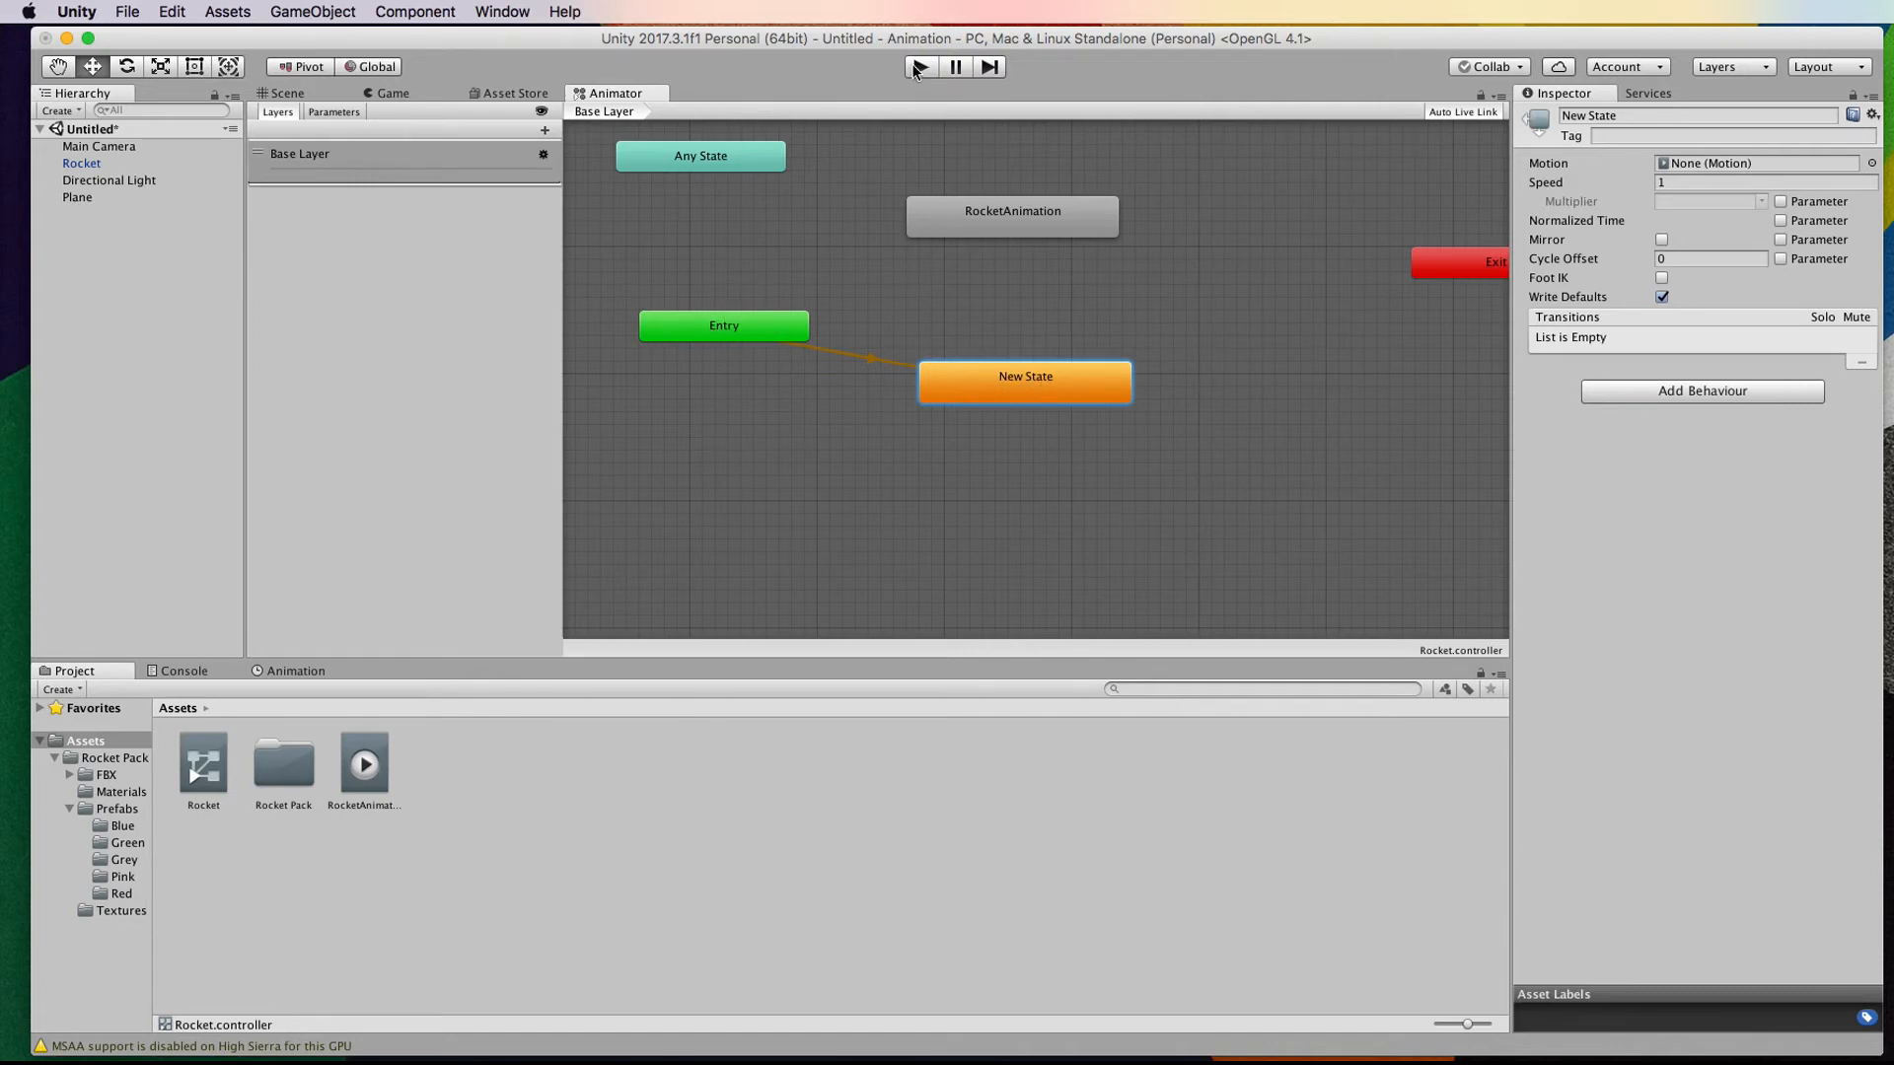
# Step: Play the scene to check how the rocket behaves with the empty default state, and stop it
pyautogui.click(290, 93)
pyautogui.click(921, 67)
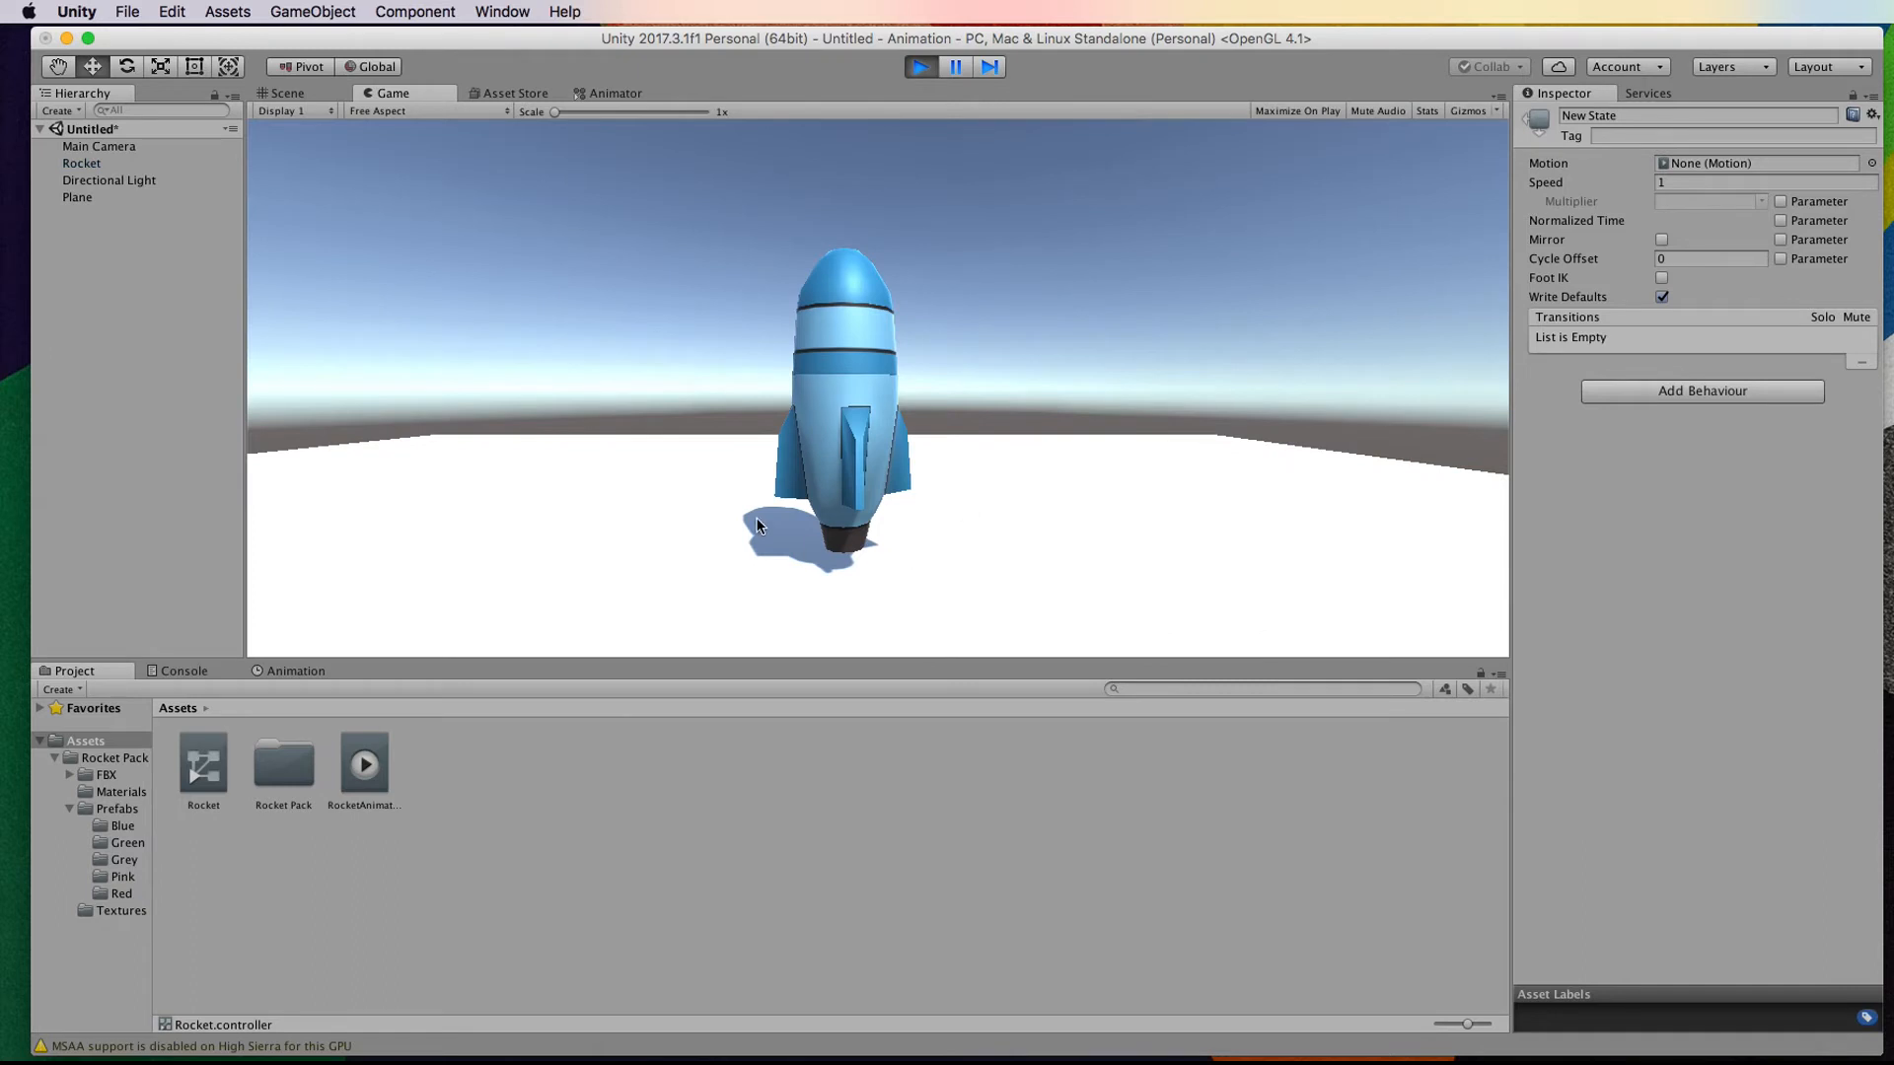
pyautogui.click(927, 65)
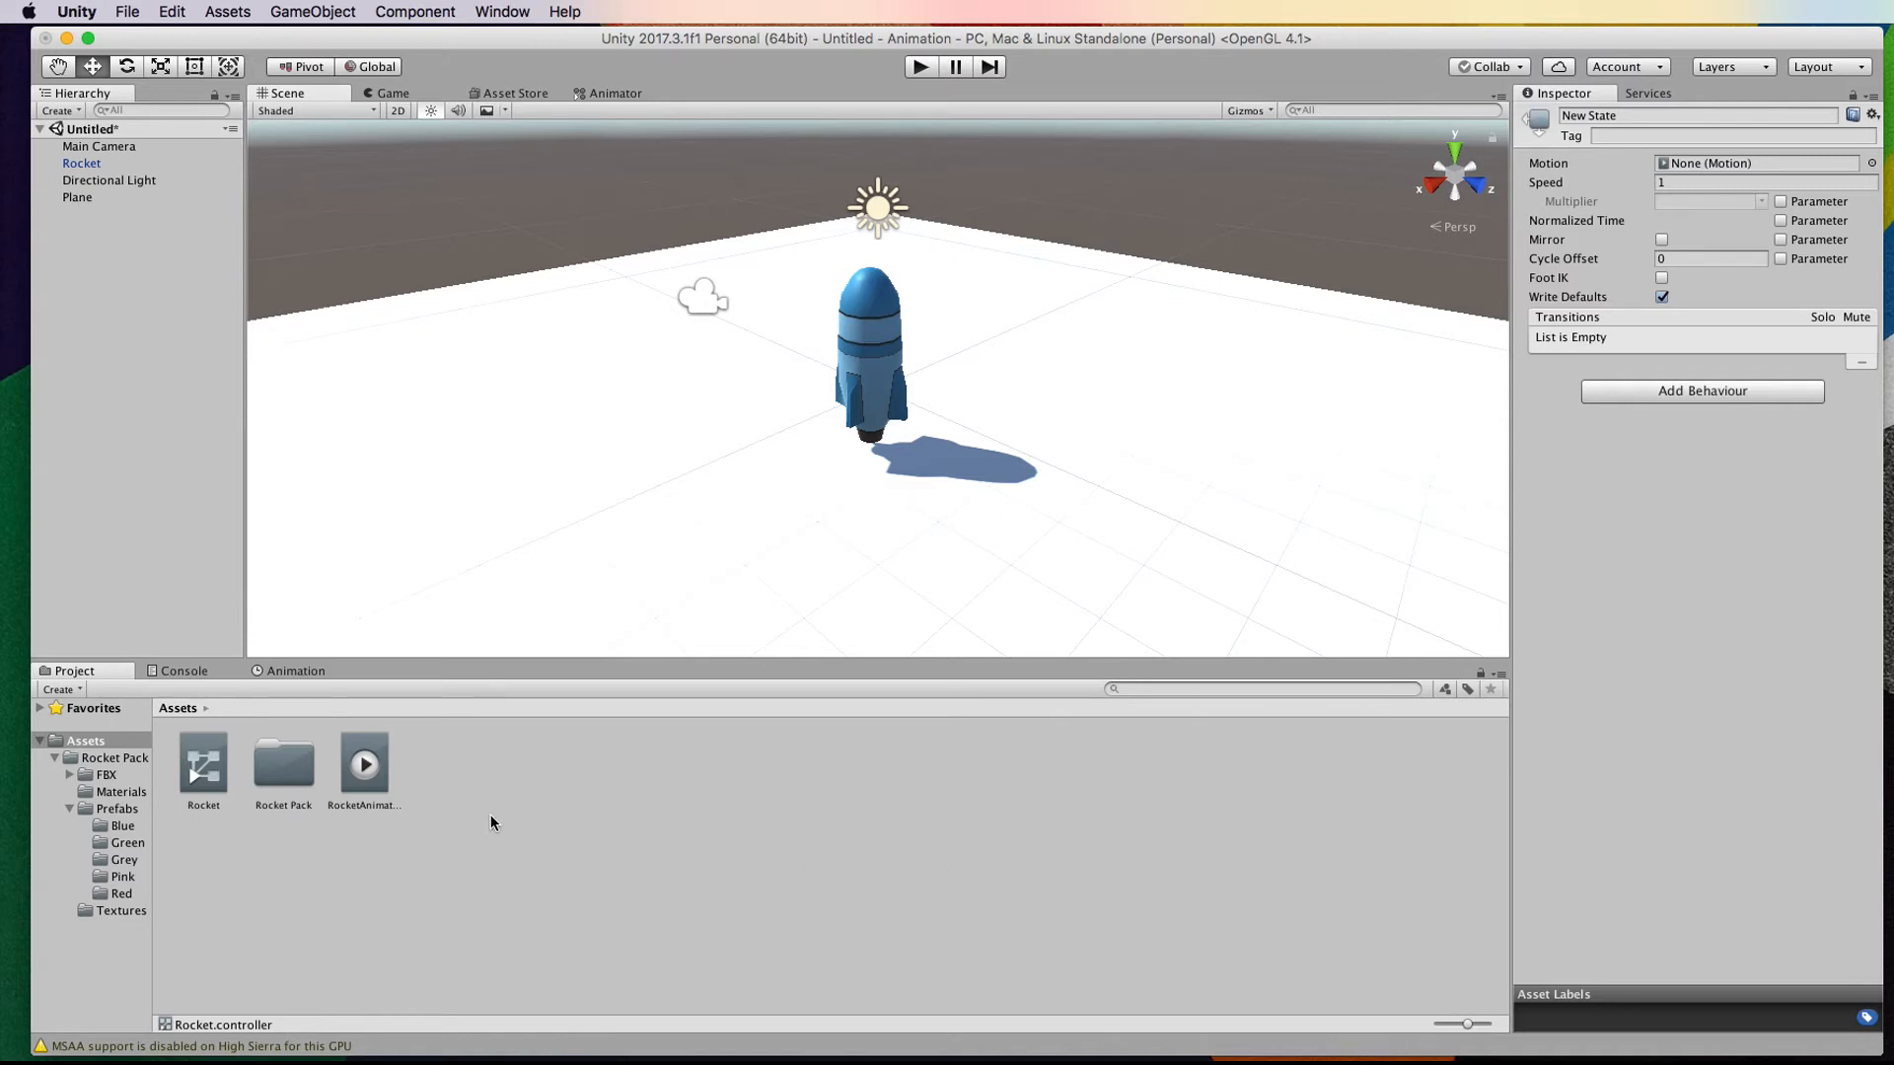
# Step: Create a C# script named AnimationMnager in the Assets folder
pyautogui.click(78, 165)
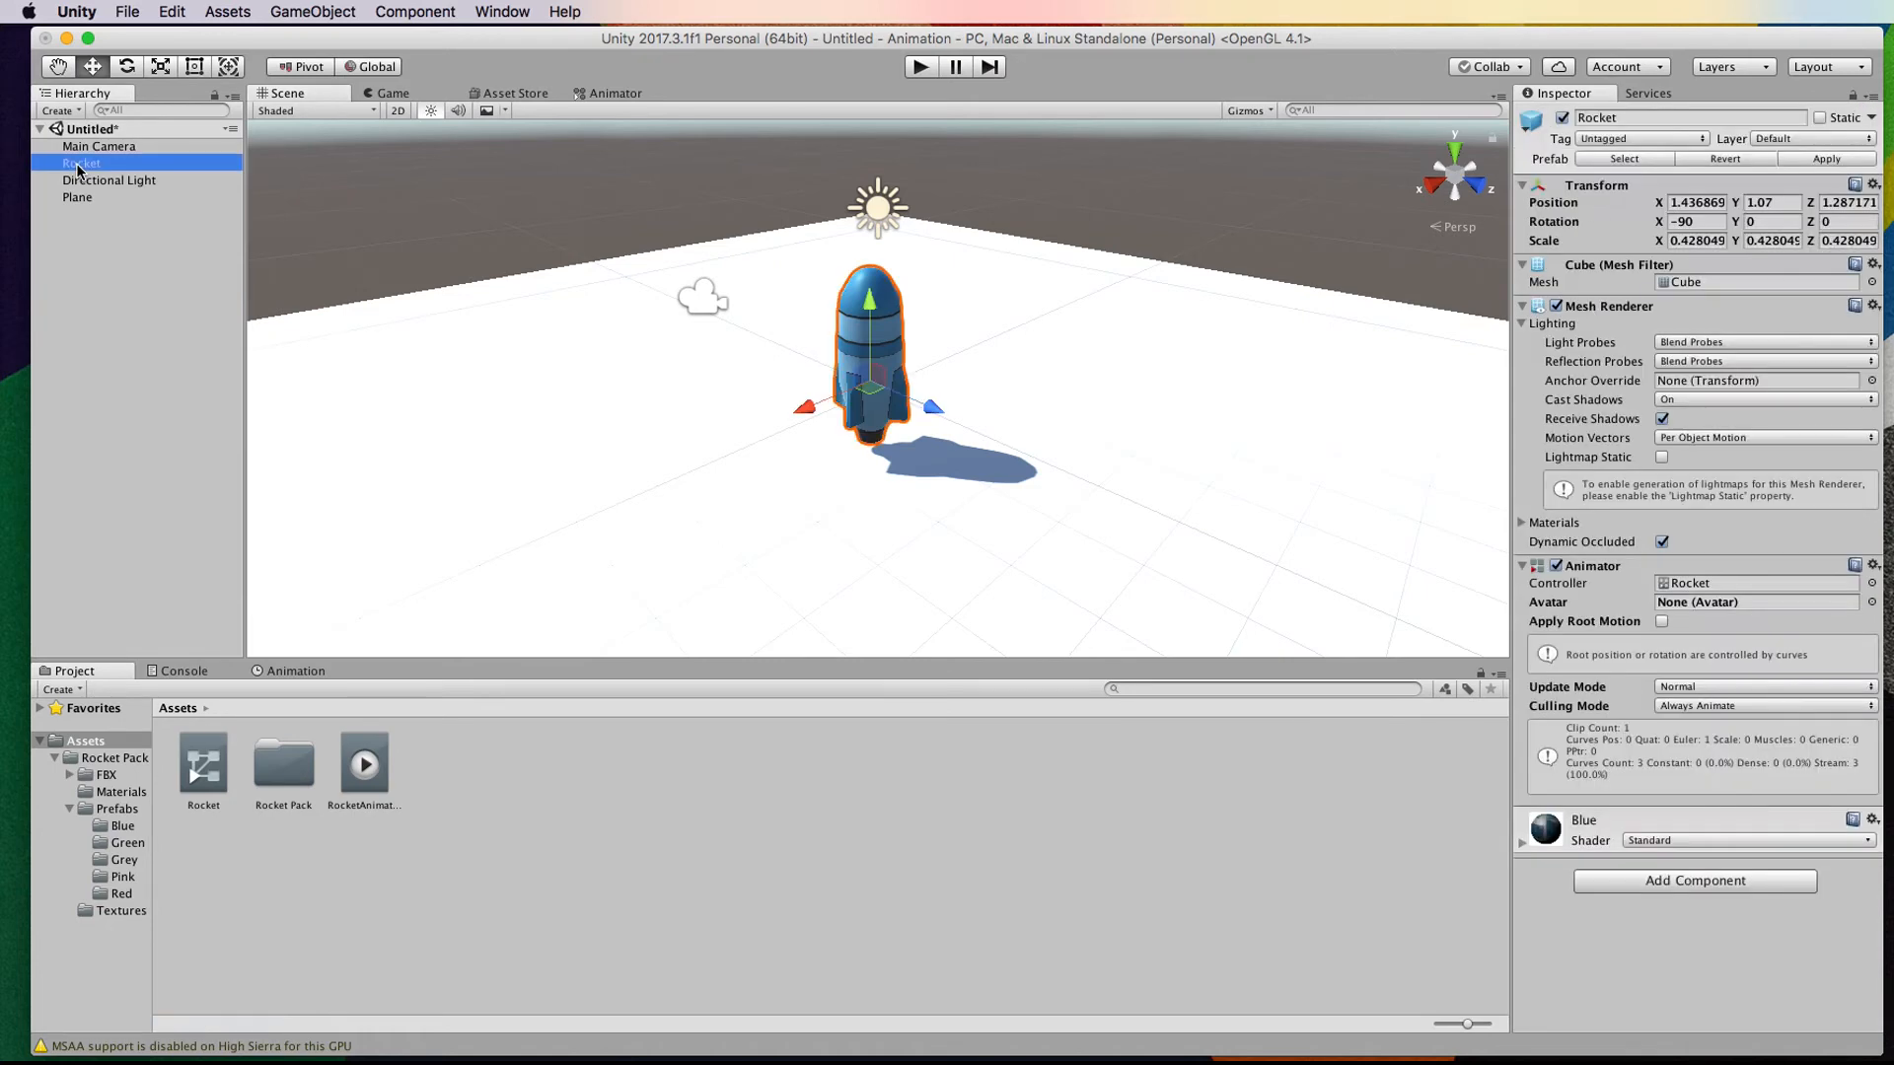
pyautogui.rightClick(456, 765)
pyautogui.moveTo(609, 781)
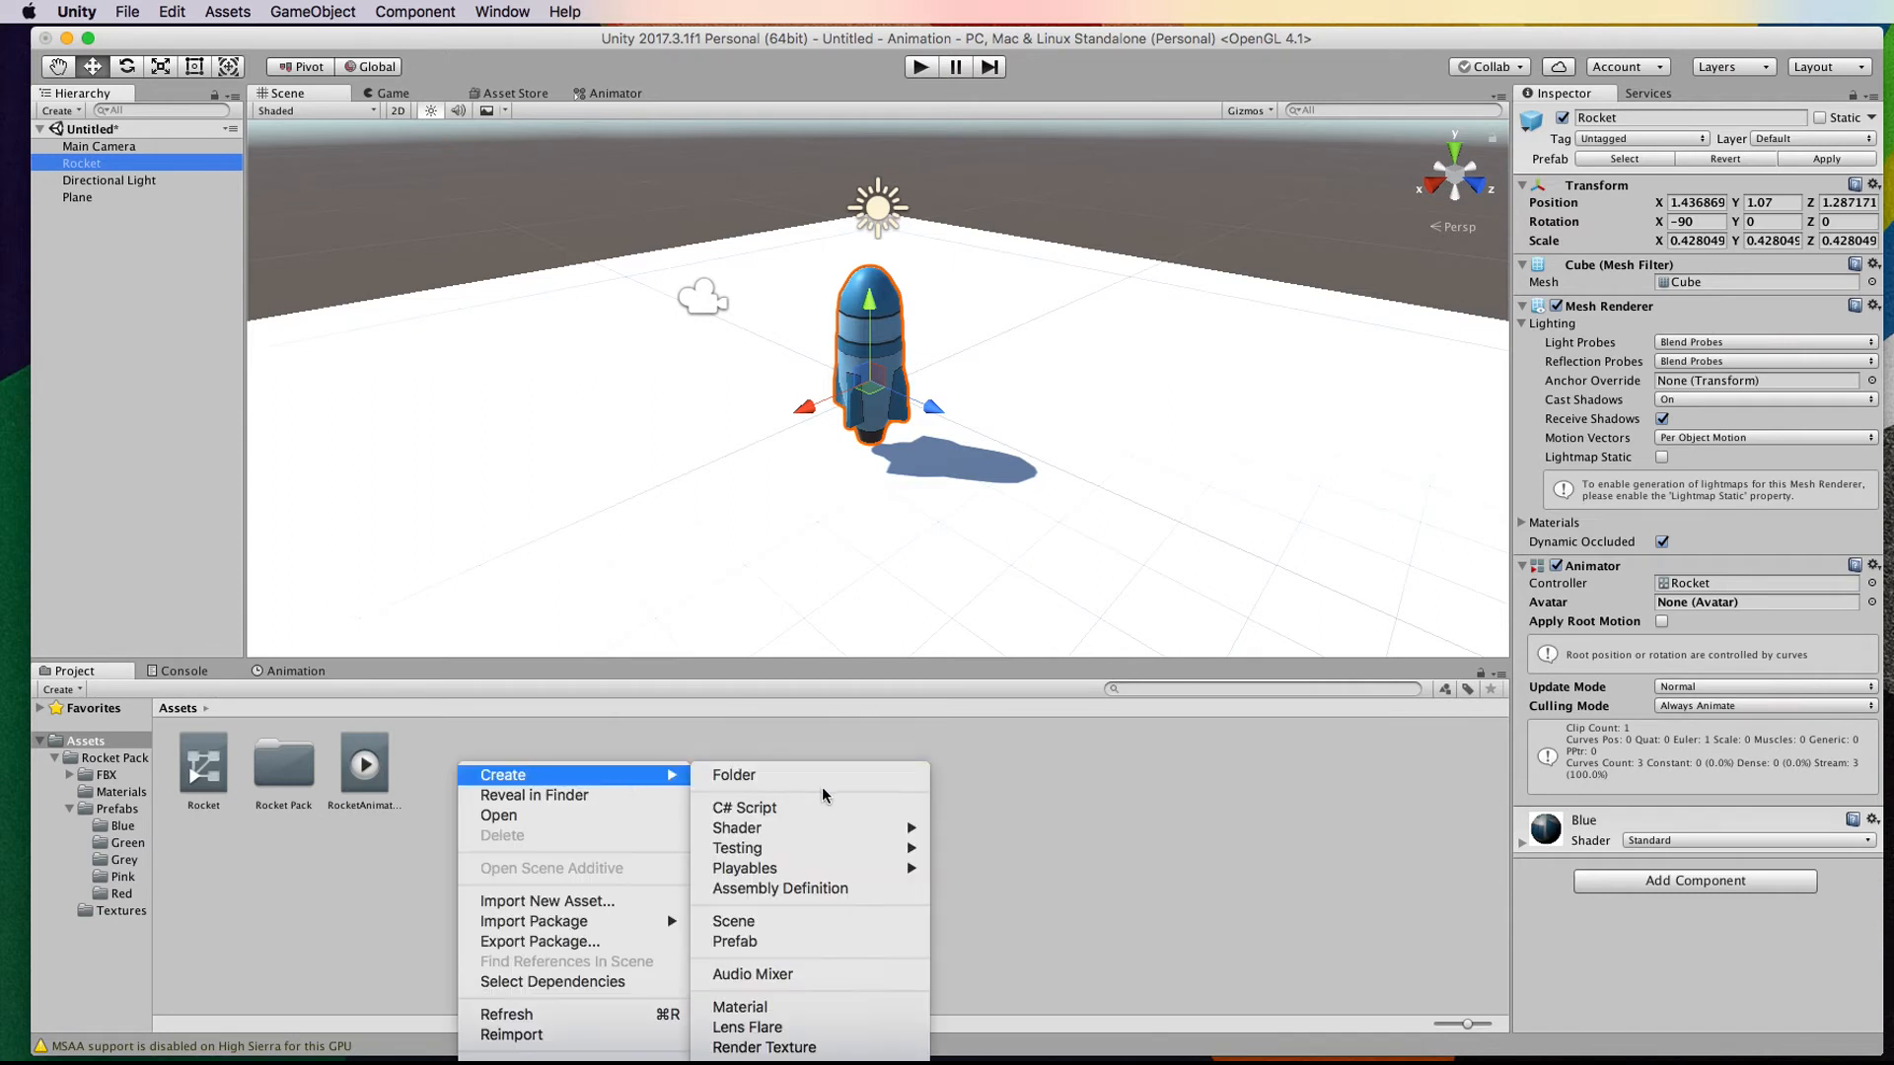
pyautogui.click(826, 810)
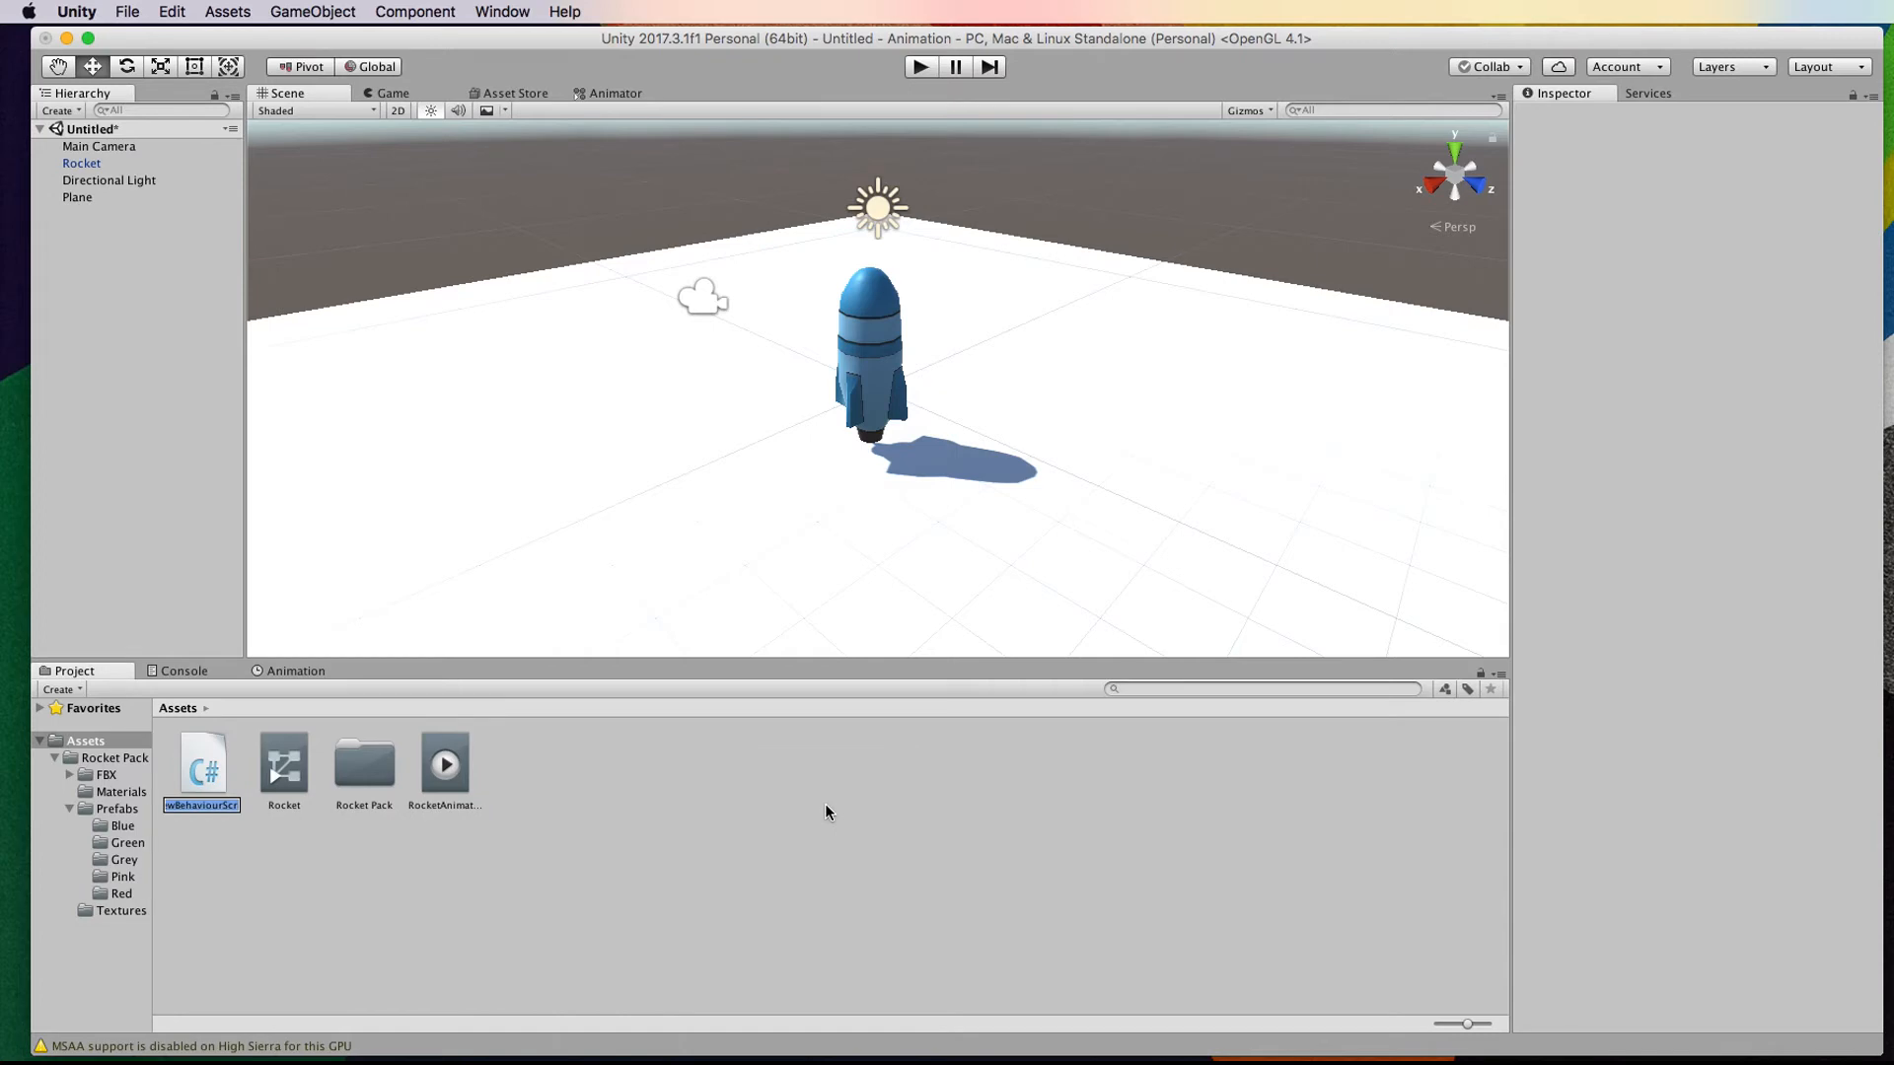
pyautogui.write('Animation')
pyautogui.write('Mna')
pyautogui.write('ger')
pyautogui.press('Return')
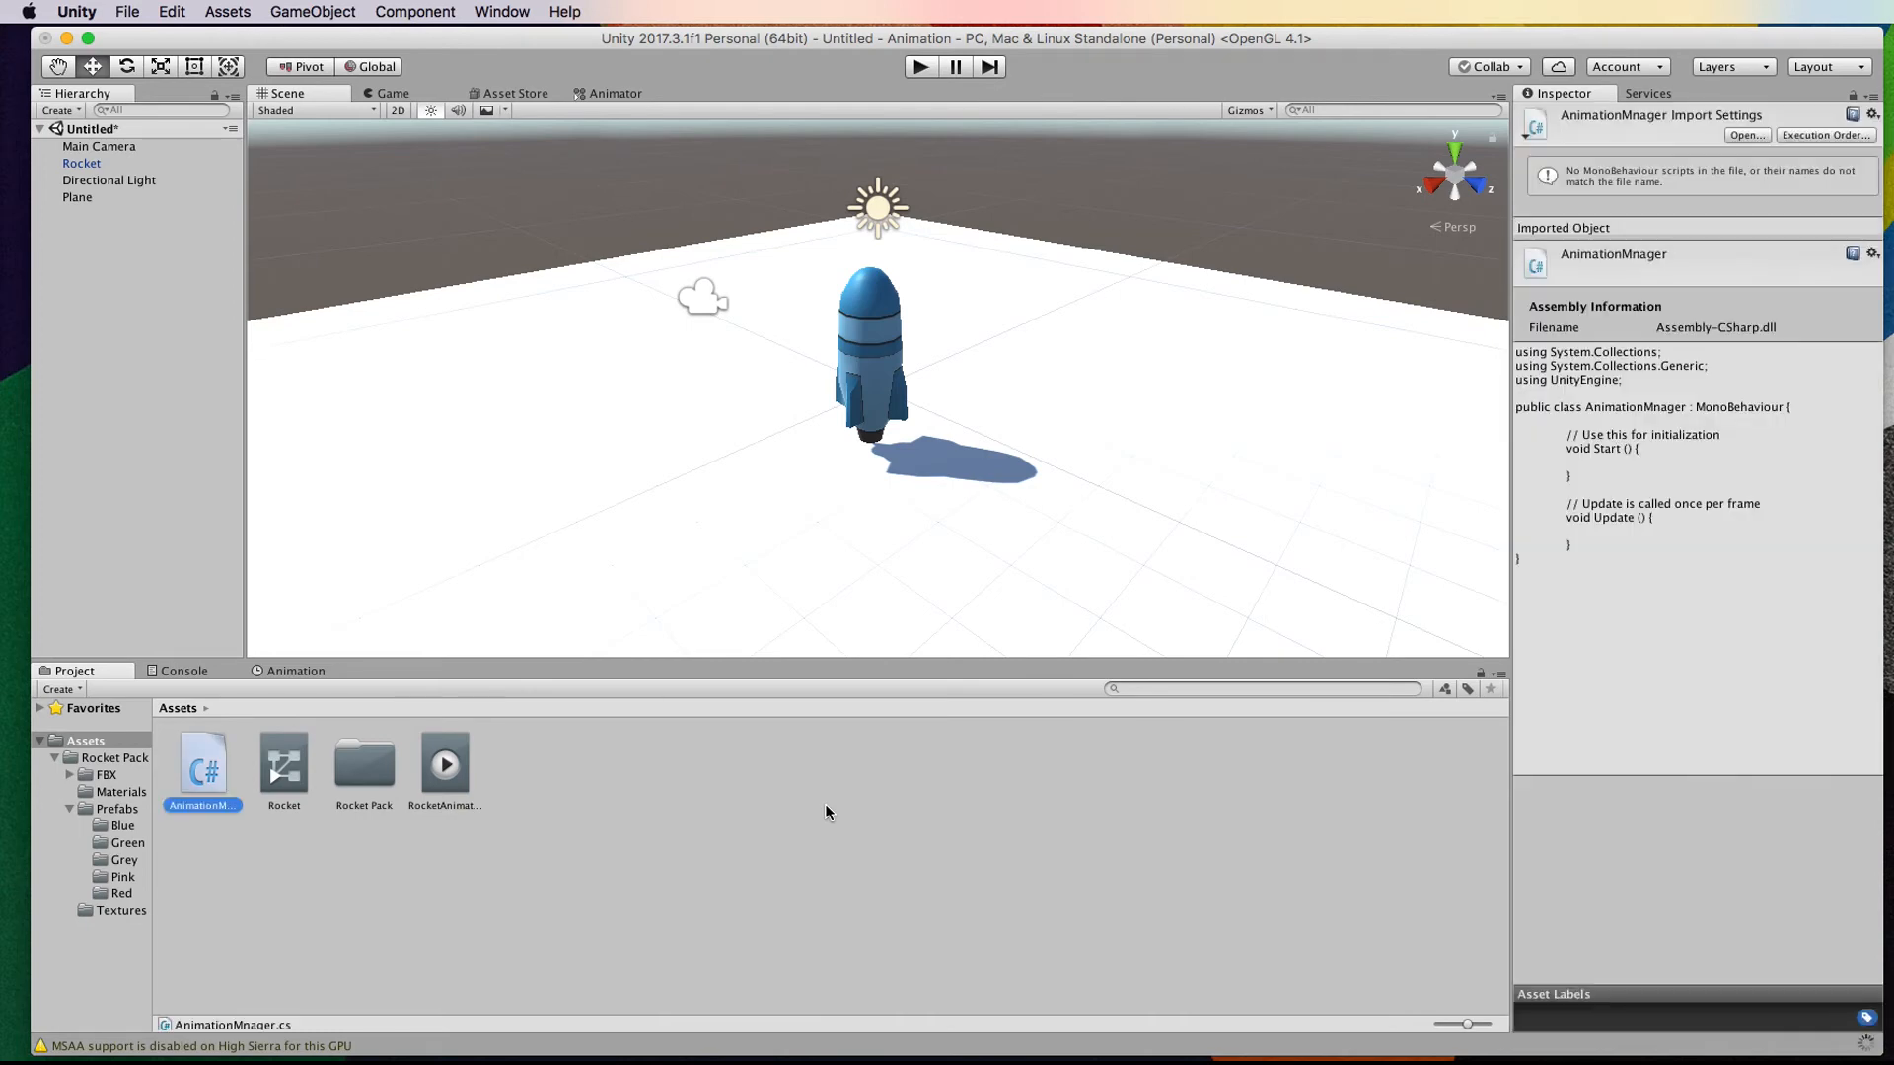
# Step: Attach the AnimationMnager script to the Rocket object and open the script in MonoDevelop
pyautogui.click(81, 165)
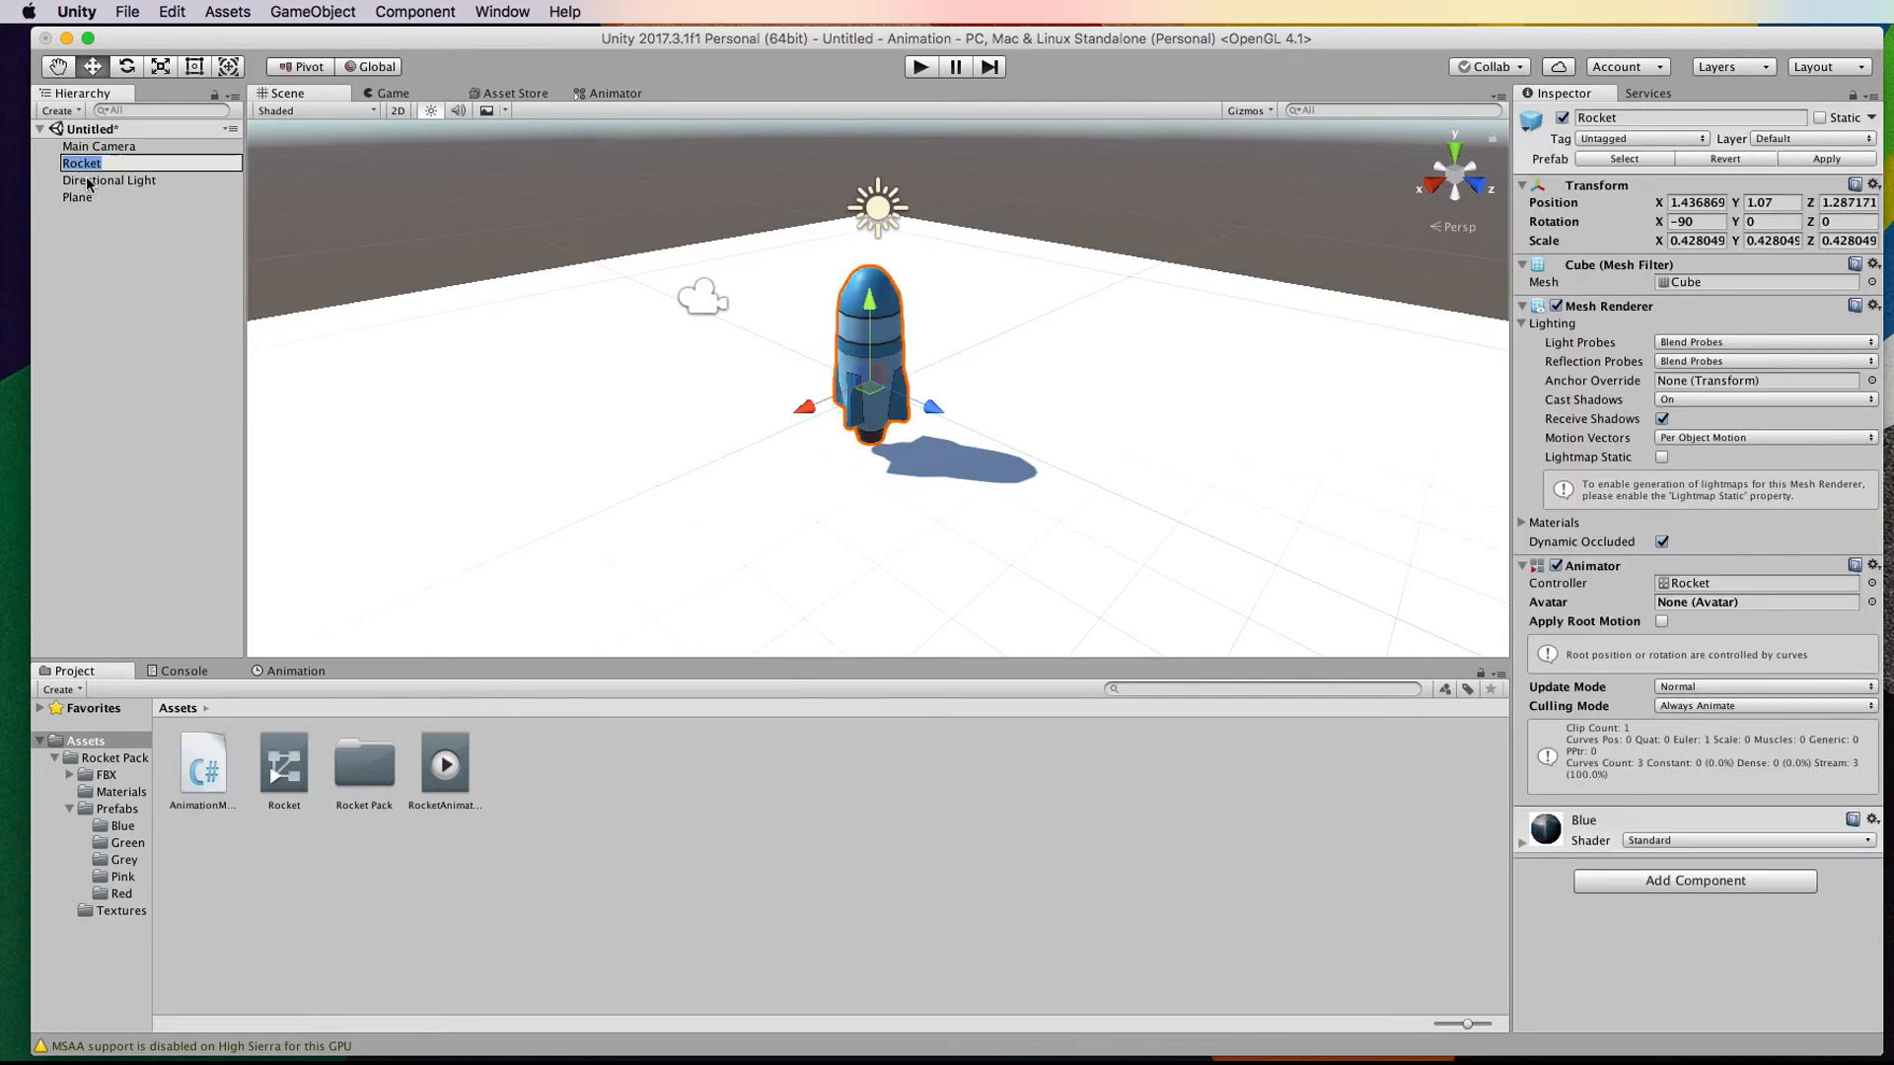
pyautogui.click(121, 446)
pyautogui.click(115, 165)
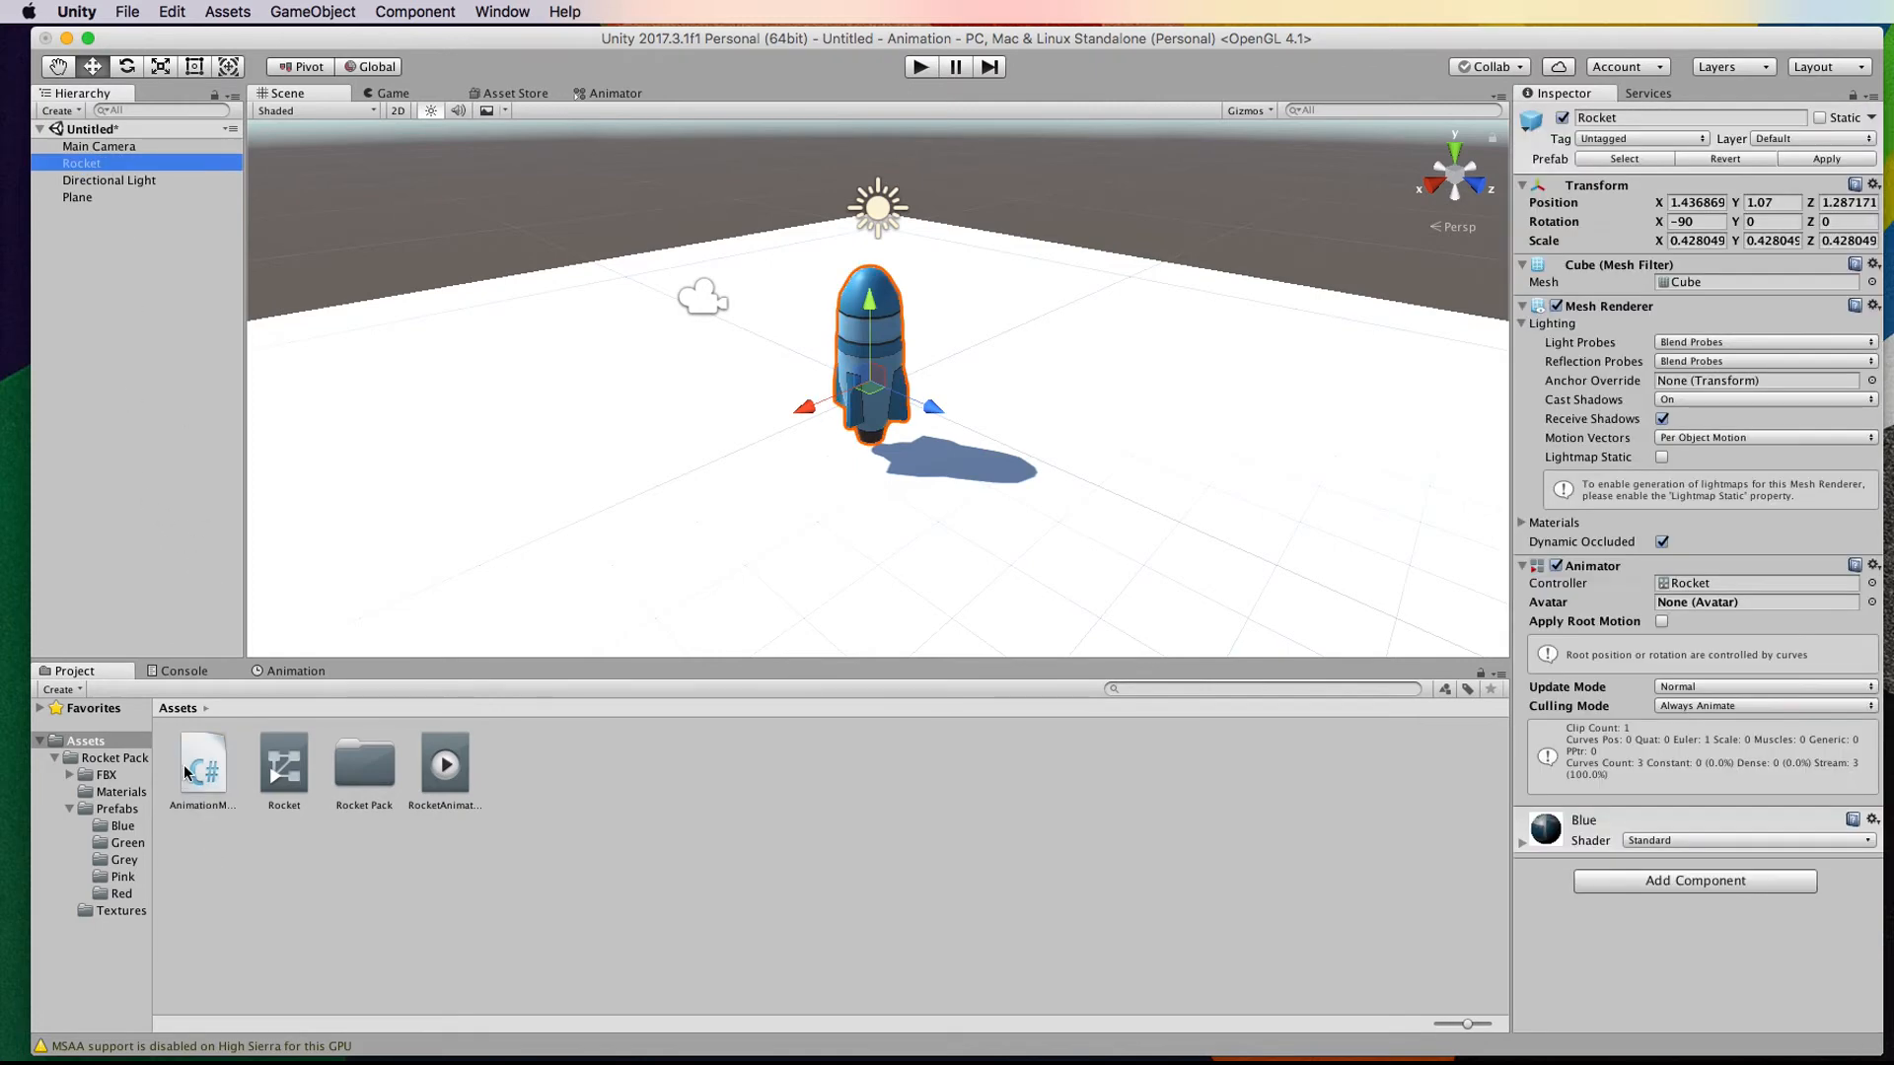
pyautogui.moveTo(192, 774); pyautogui.dragTo(1665, 975)
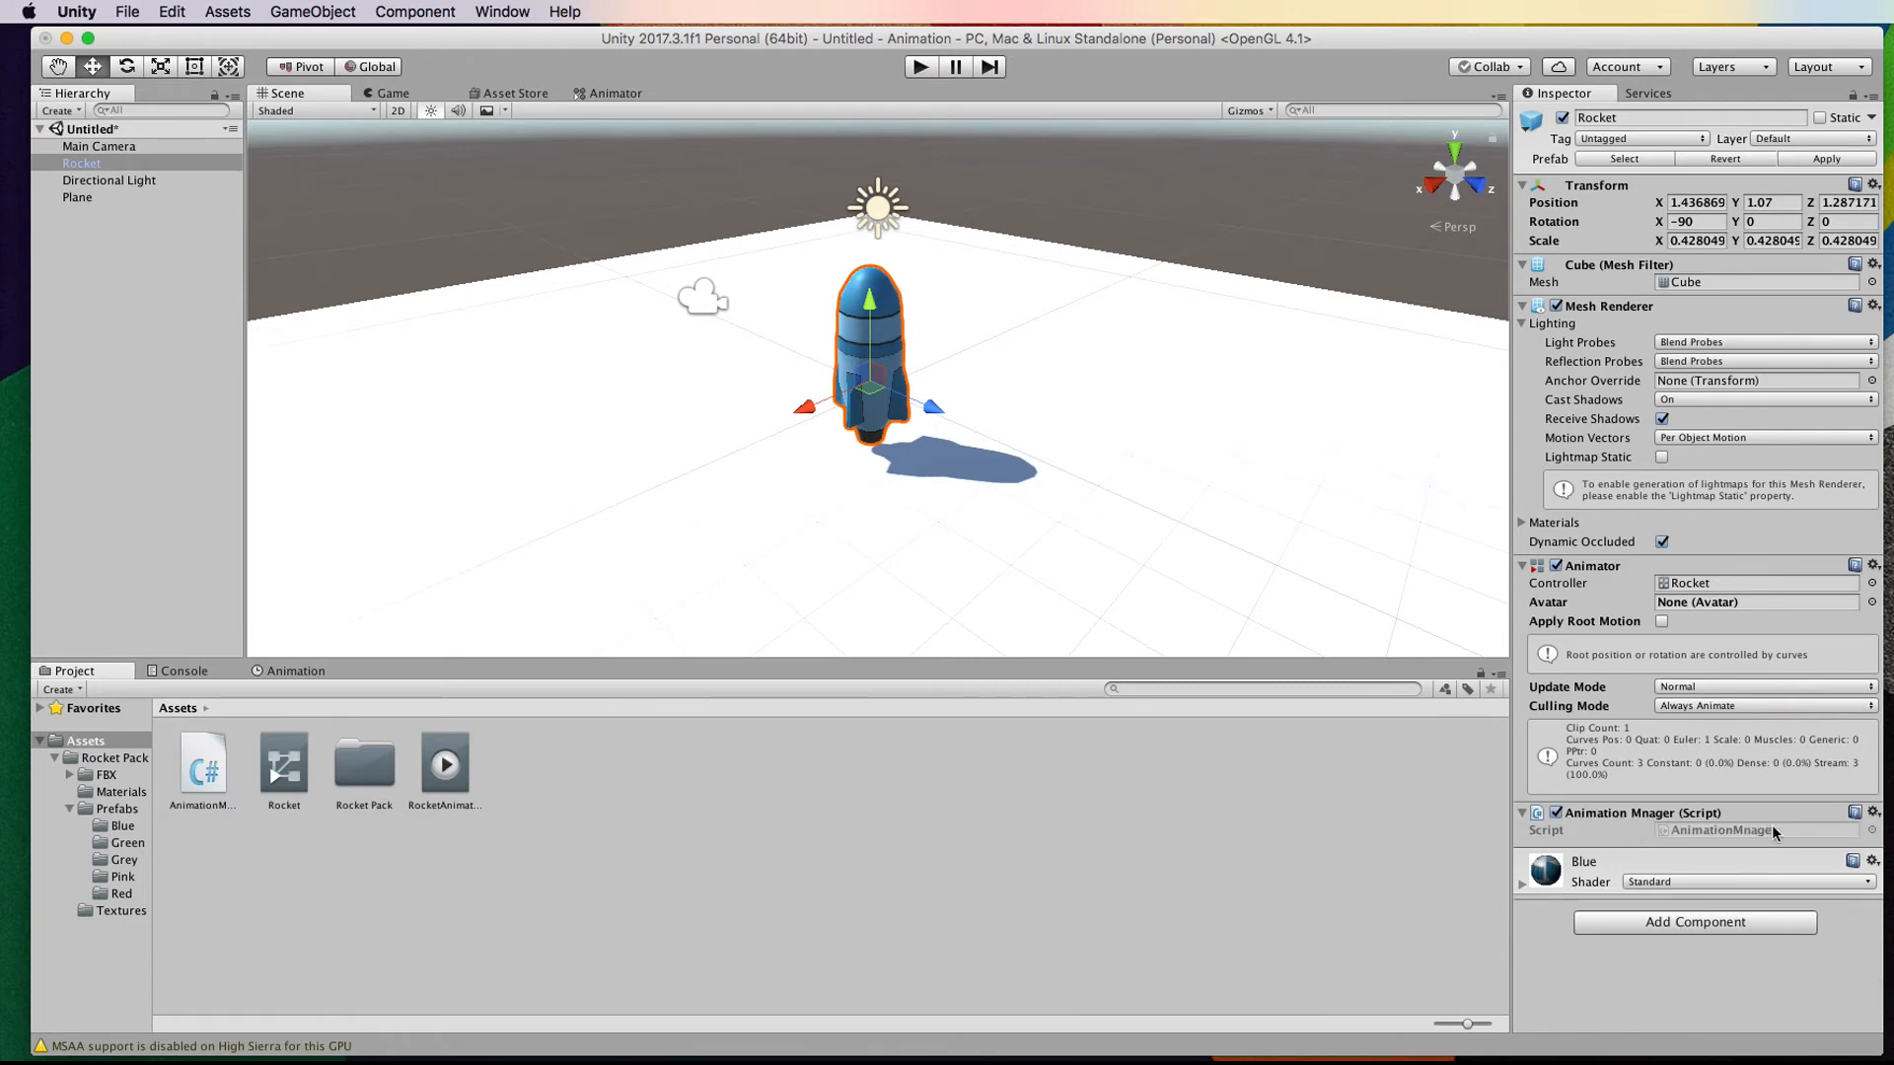
pyautogui.doubleClick(215, 756)
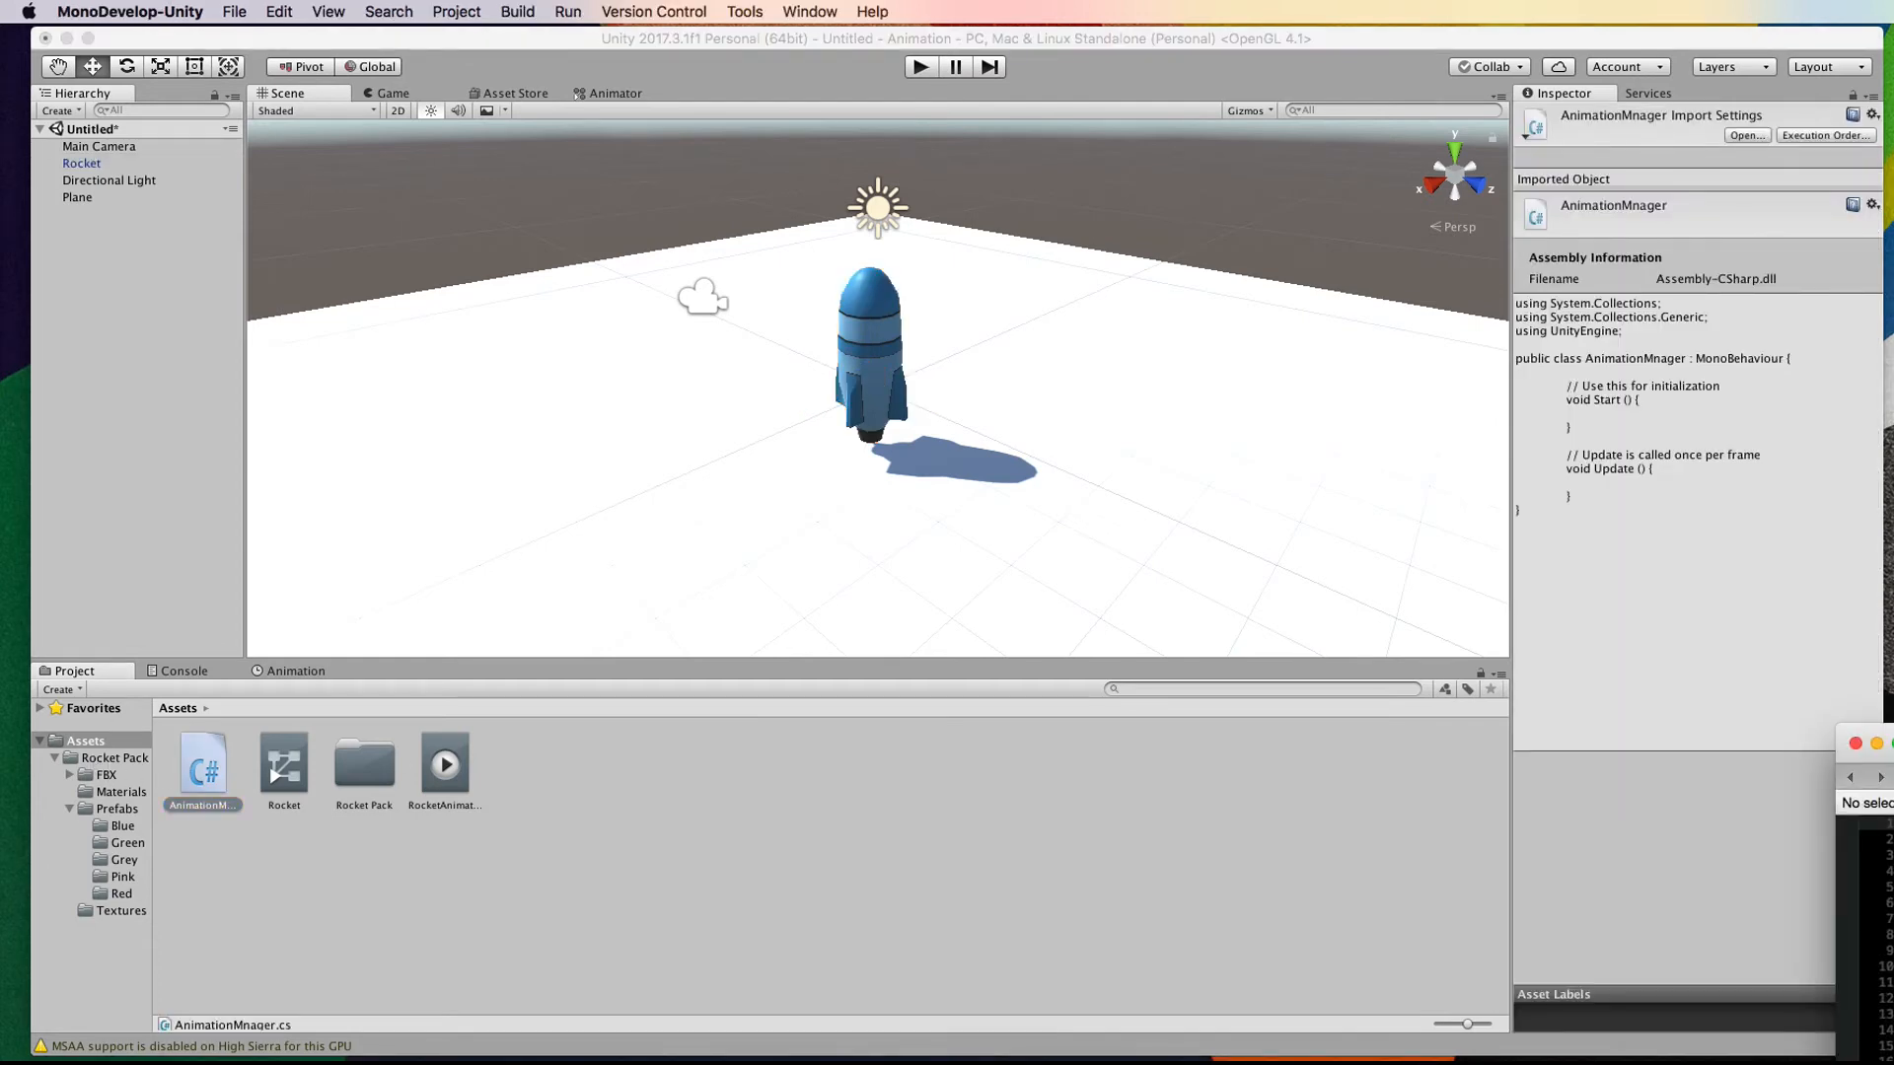
# Step: Declare a public Animator variable named anim at the top of the AnimationMnager class
pyautogui.moveTo(1893, 764); pyautogui.dragTo(1172, 266)
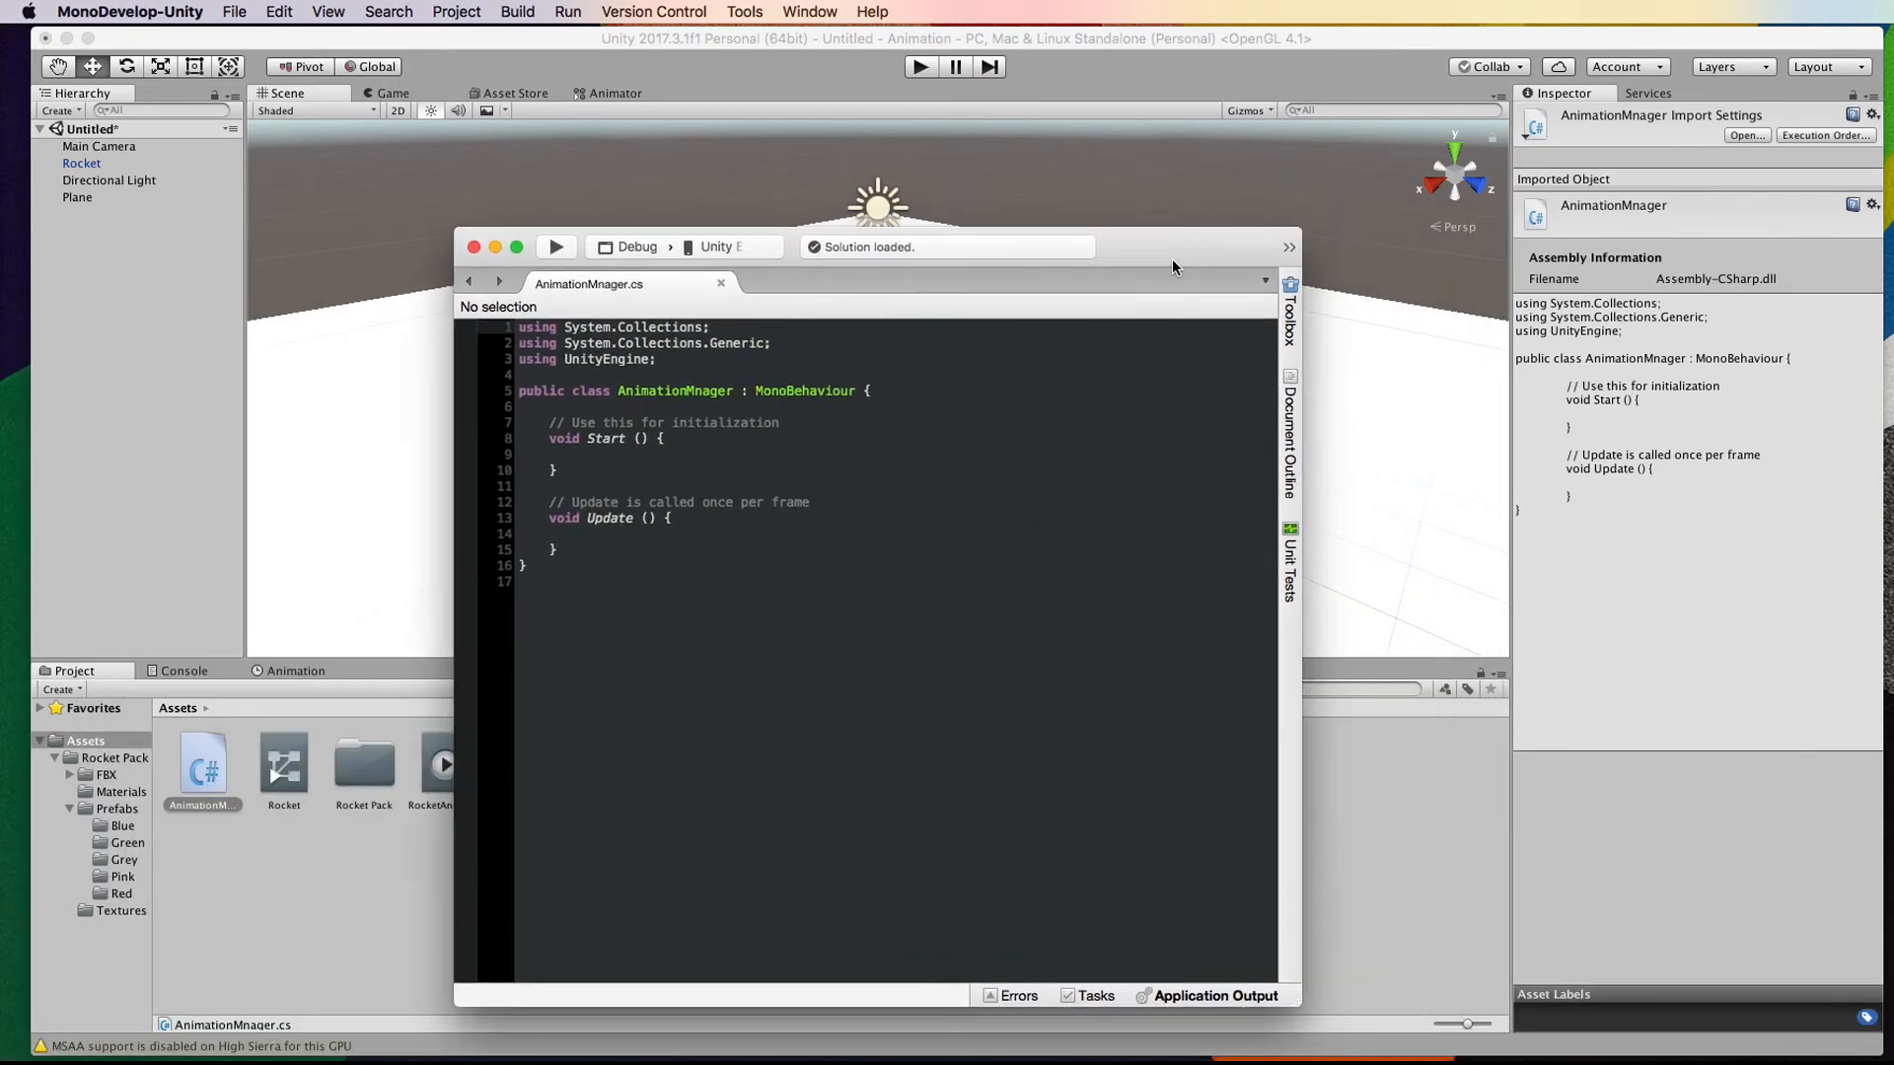
pyautogui.click(897, 392)
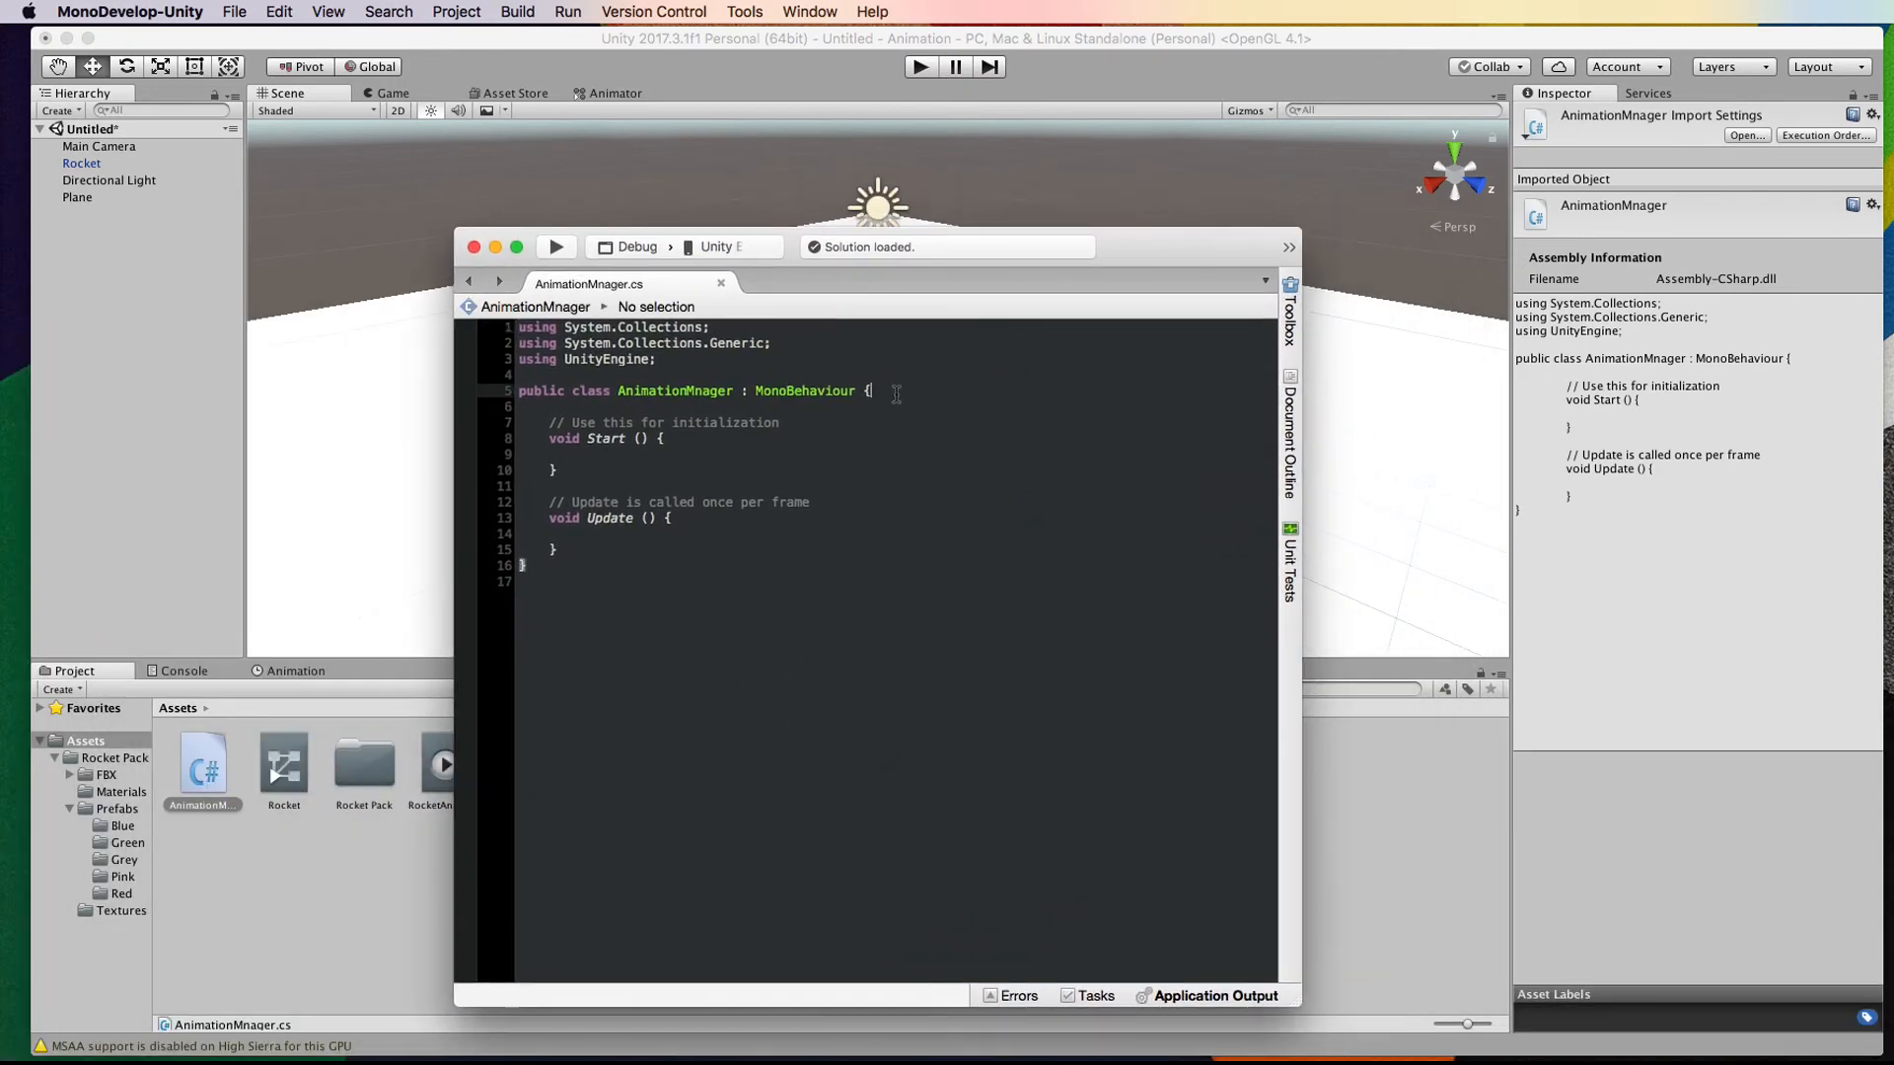
pyautogui.press('Return')
pyautogui.press('Return')
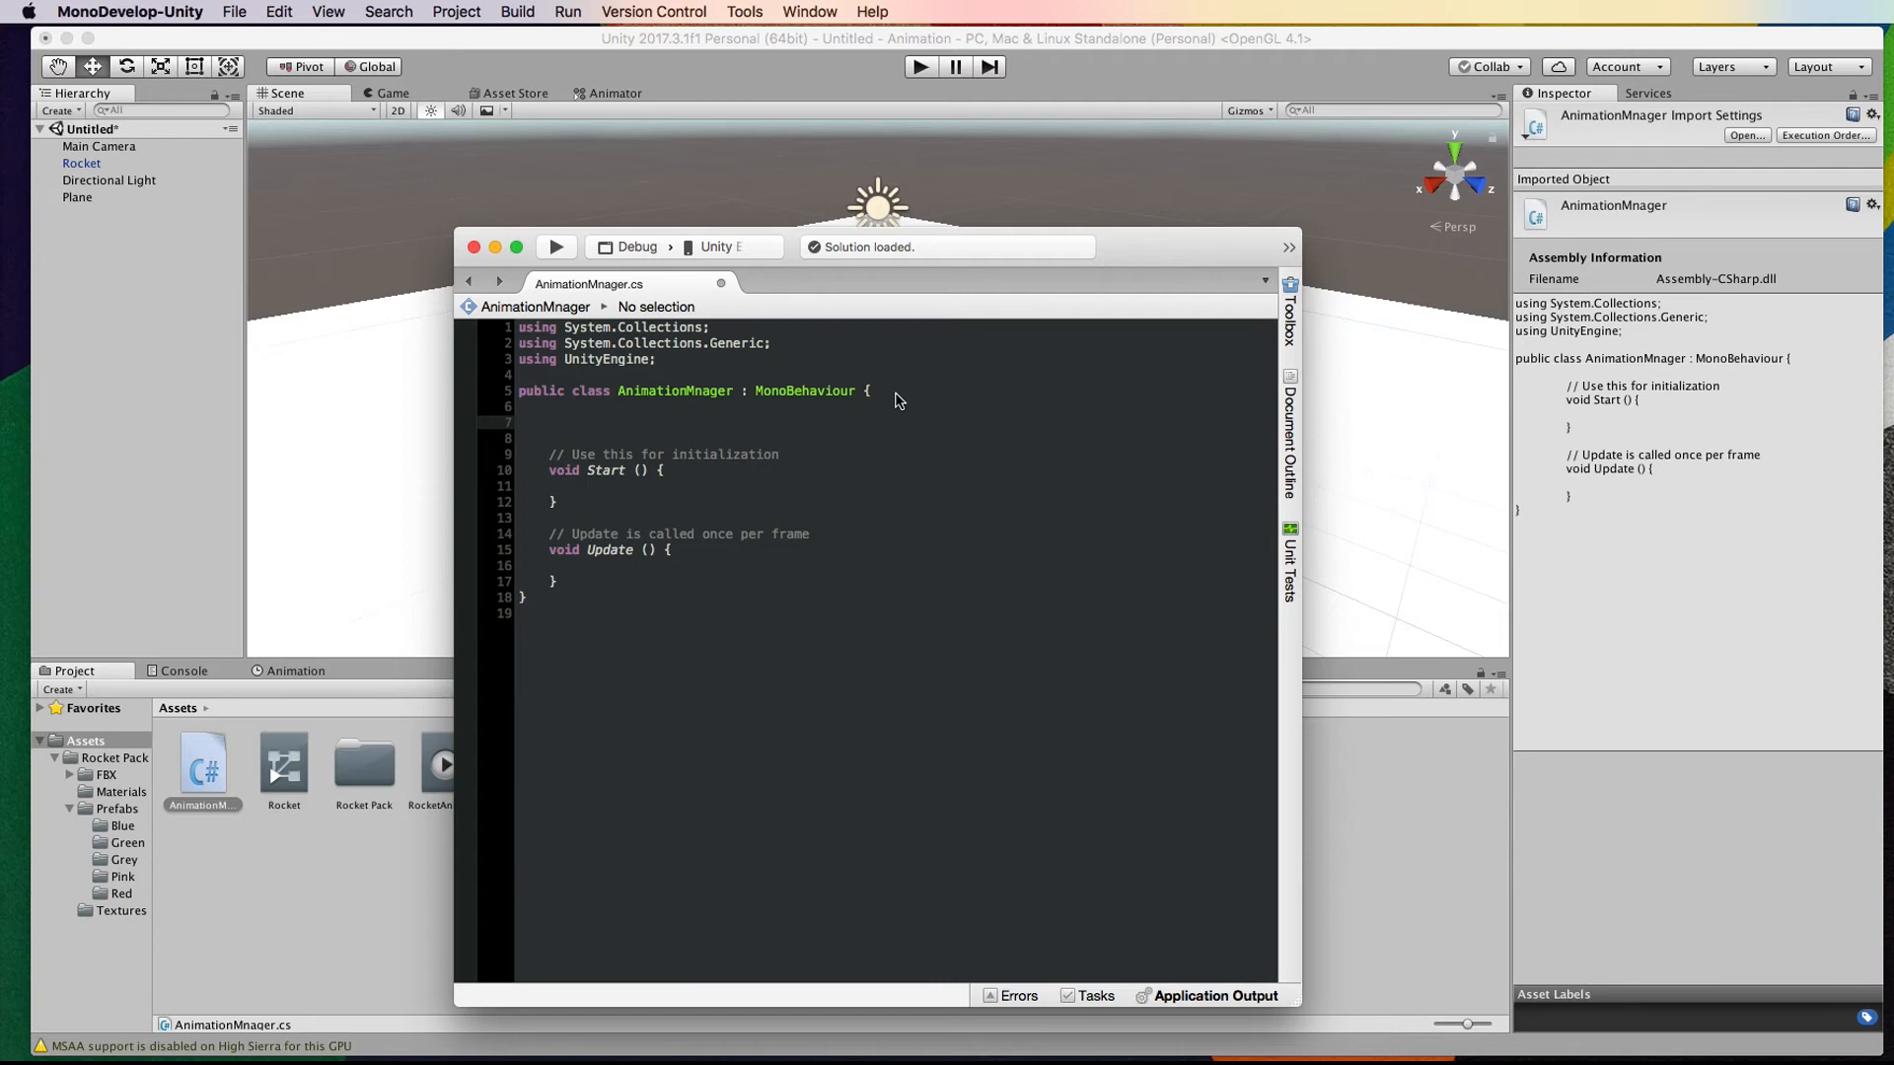
pyautogui.write('public Animato')
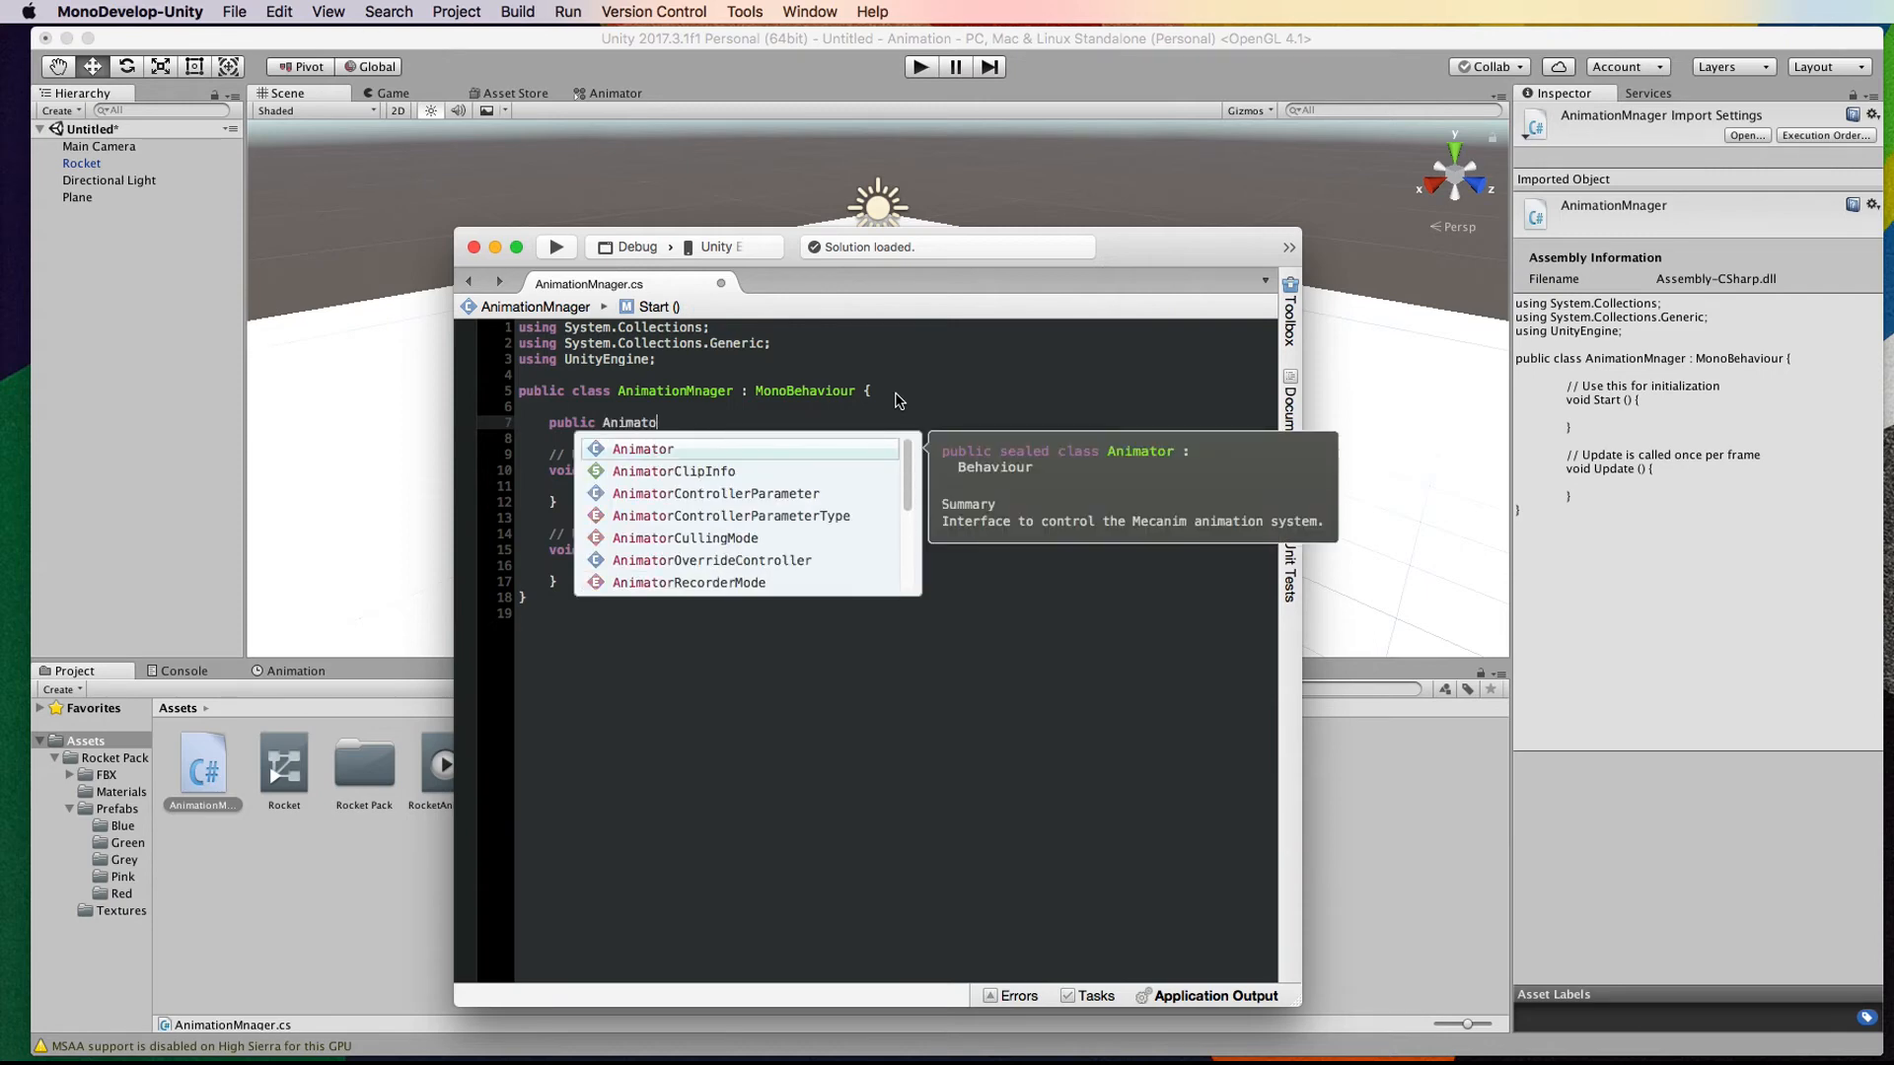
pyautogui.write('r ')
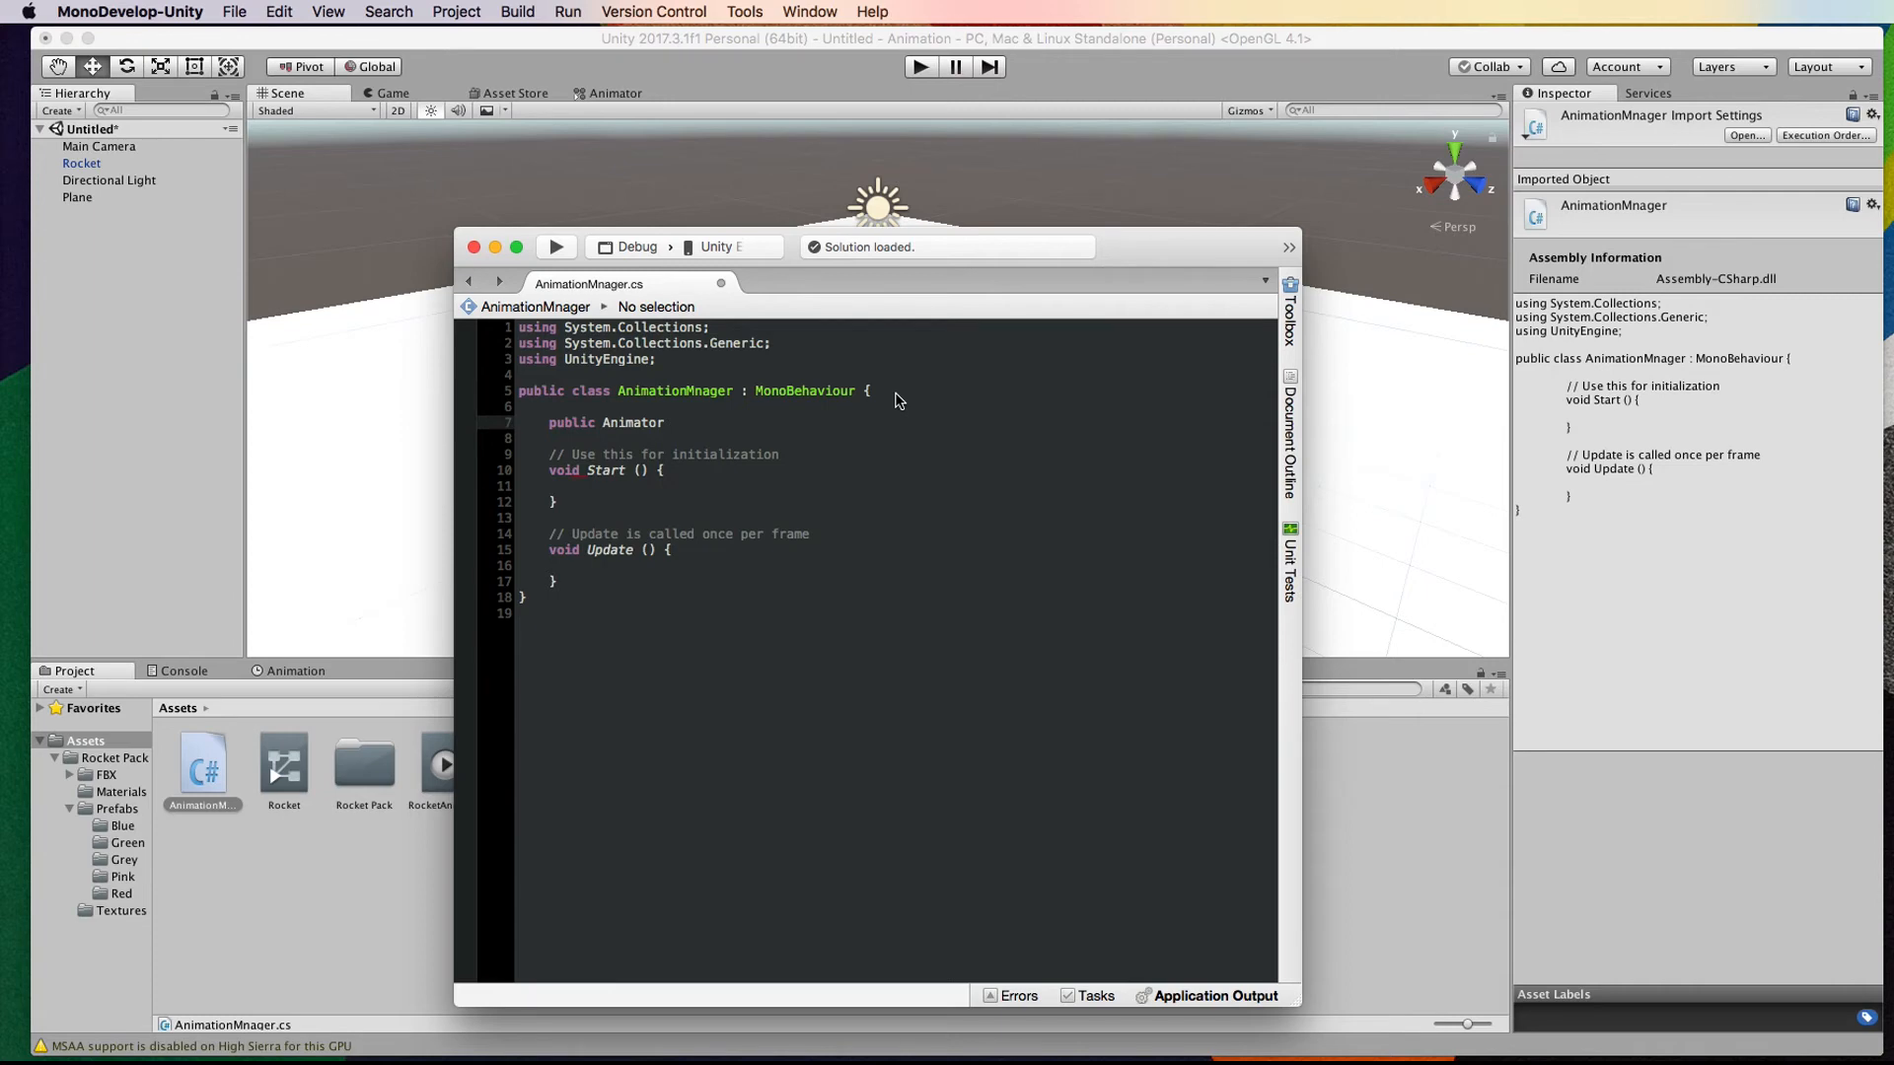
pyautogui.write('anim;')
# Step: In the Start method, assign the Rocket's Animator component with anim = GetComponent<Animator> ();
pyautogui.click(673, 474)
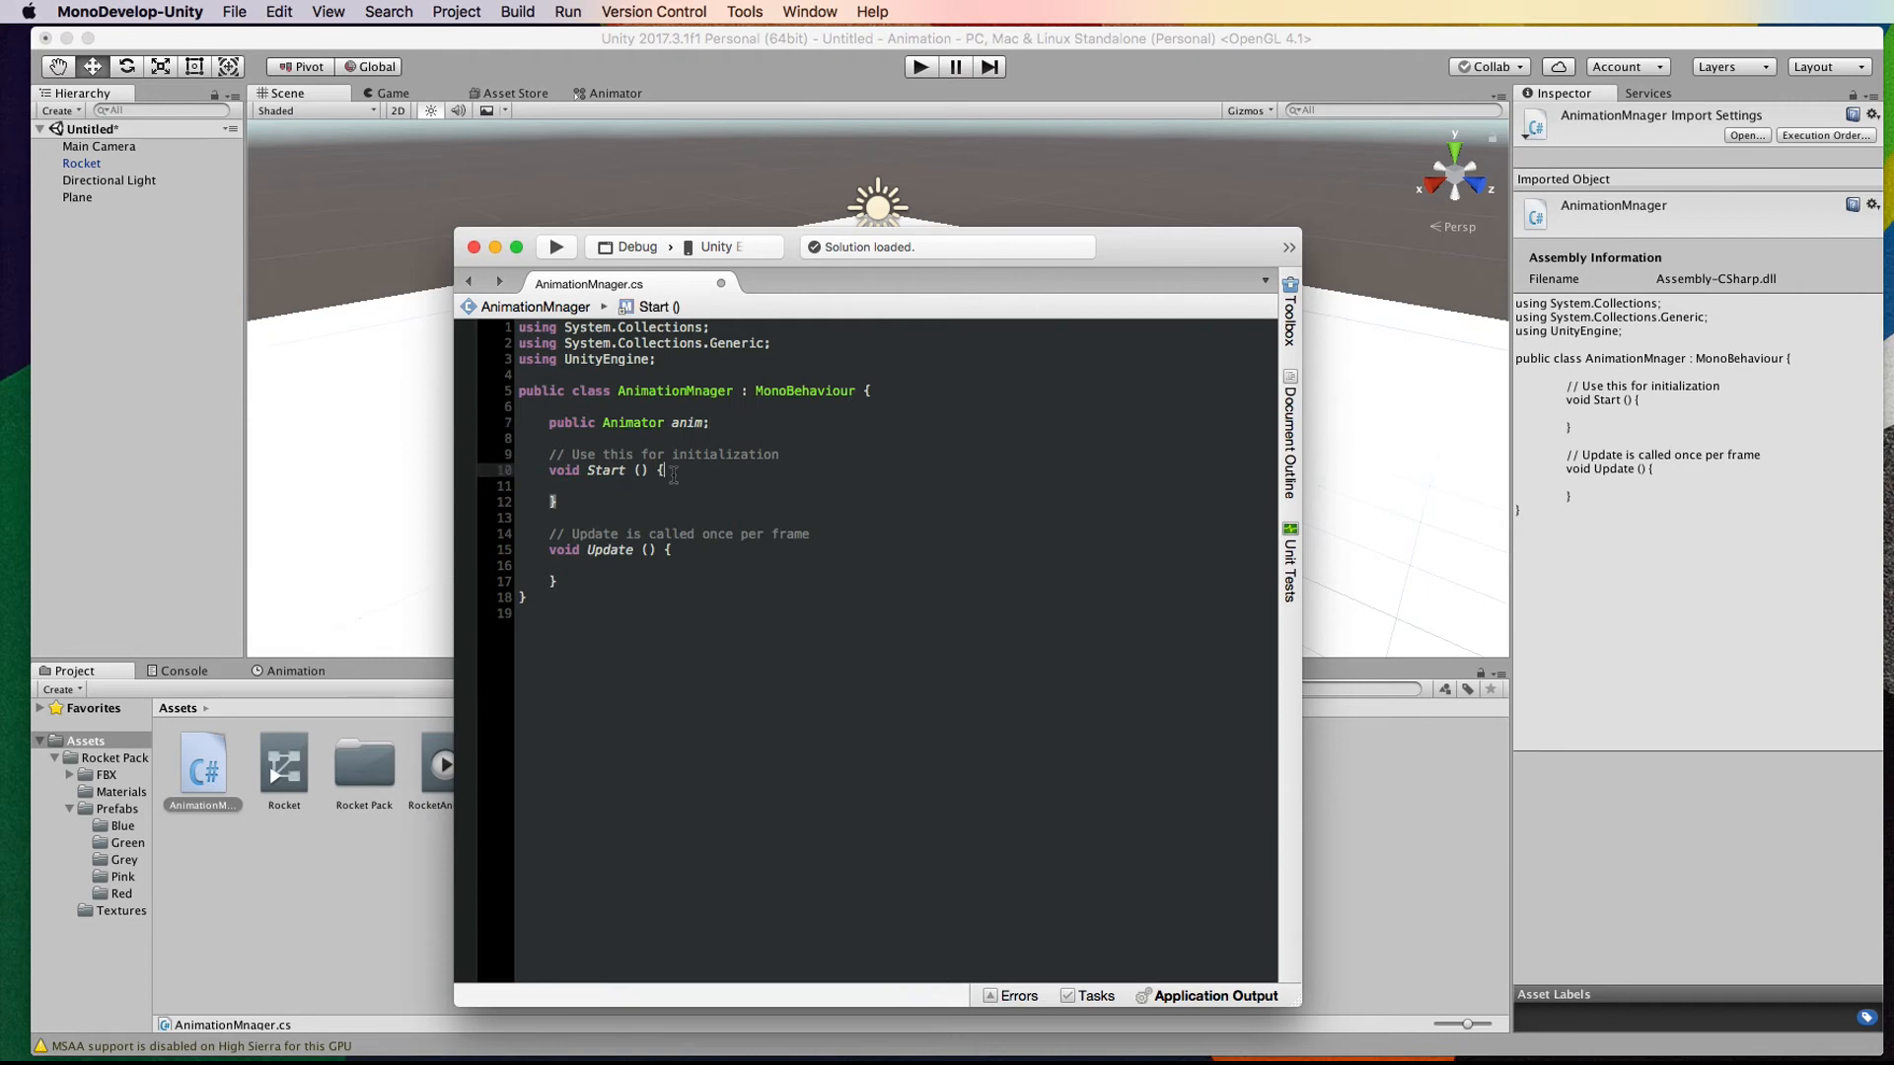
pyautogui.press('Return')
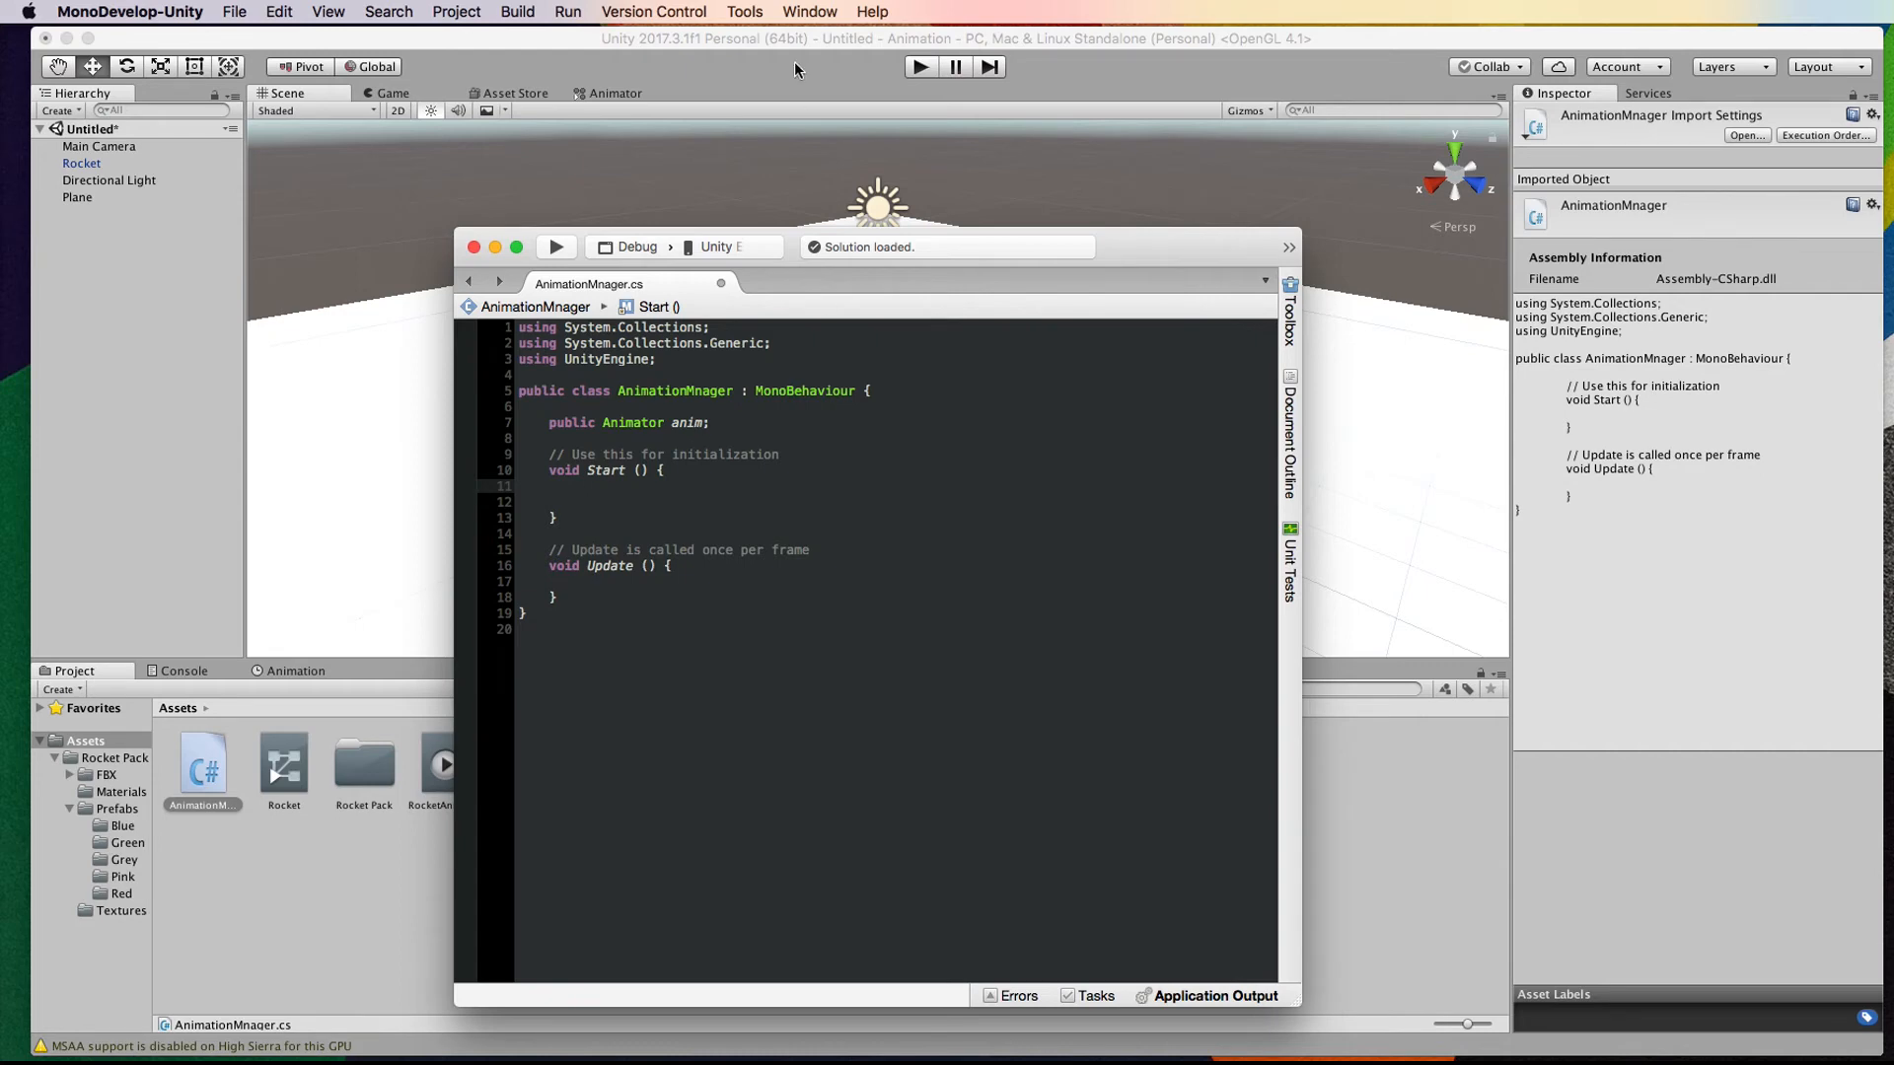
pyautogui.click(807, 39)
pyautogui.click(103, 163)
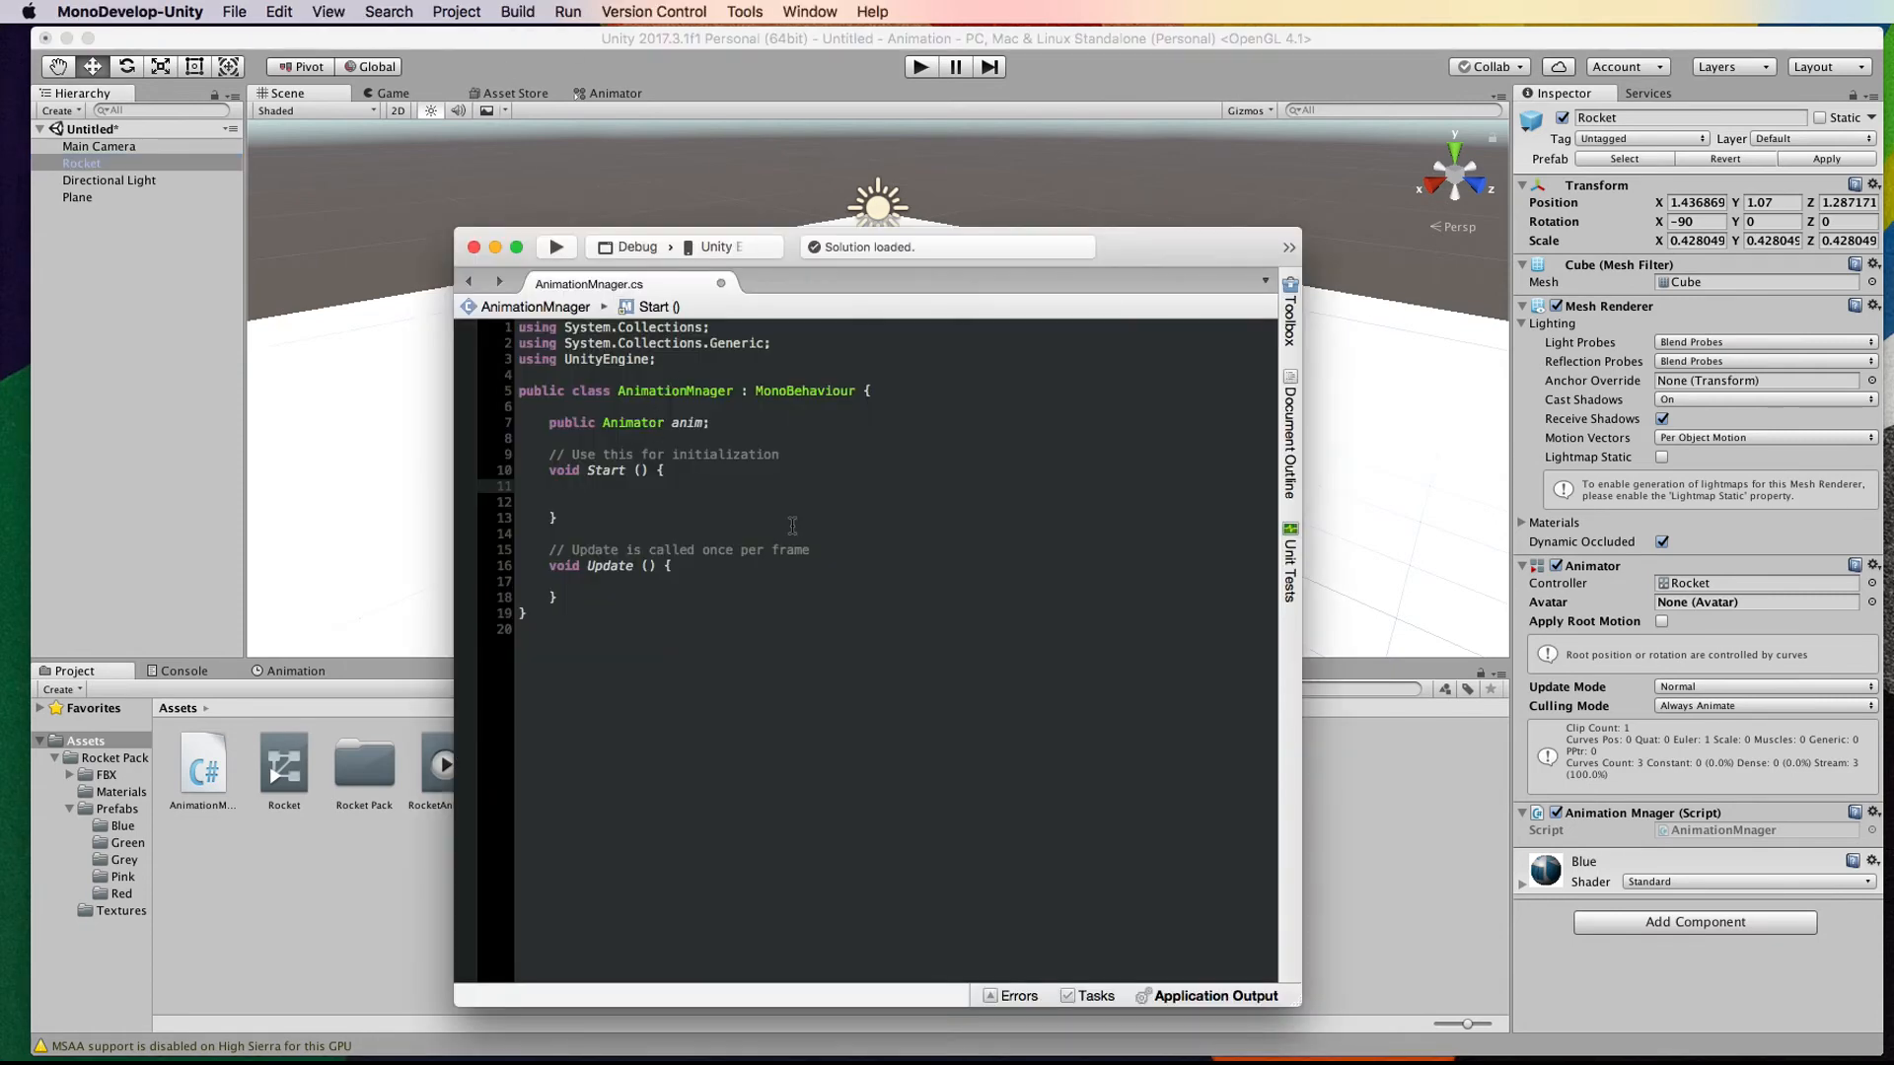
pyautogui.write('anim = Get')
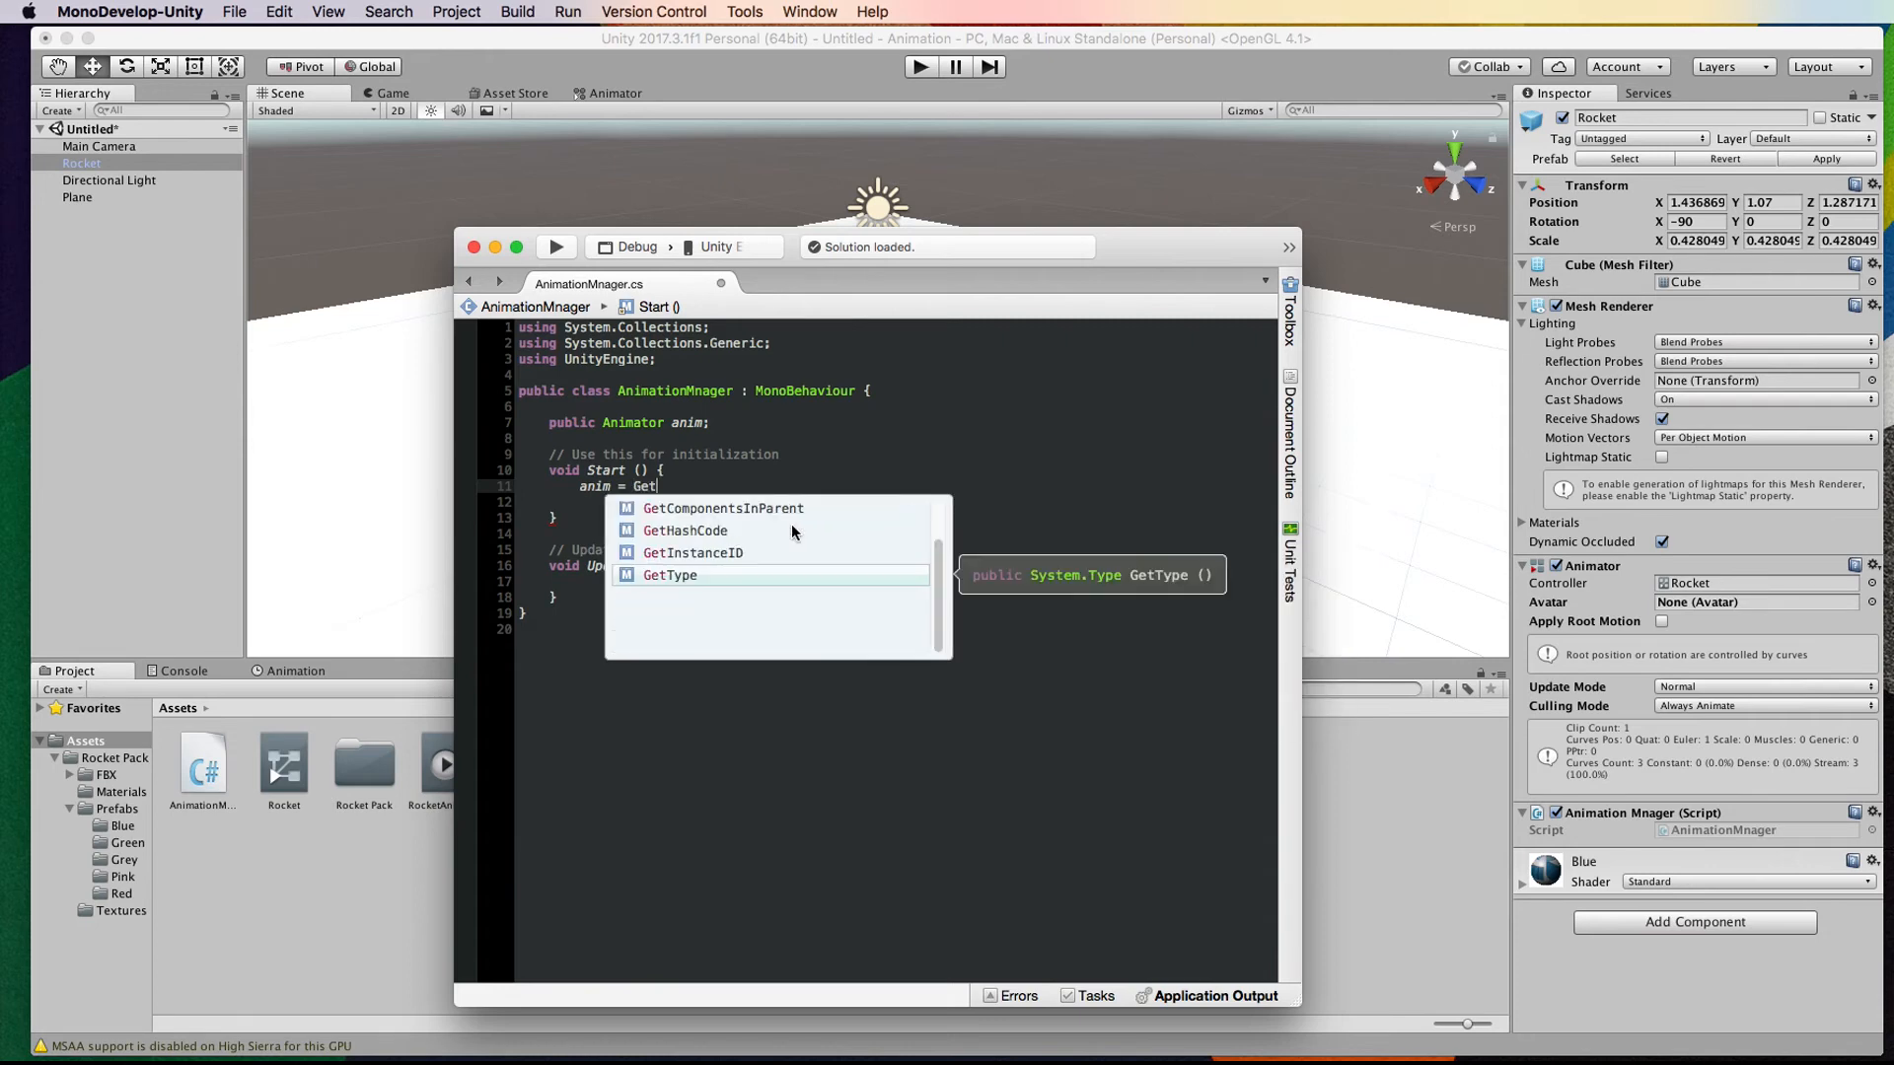
pyautogui.write('Com')
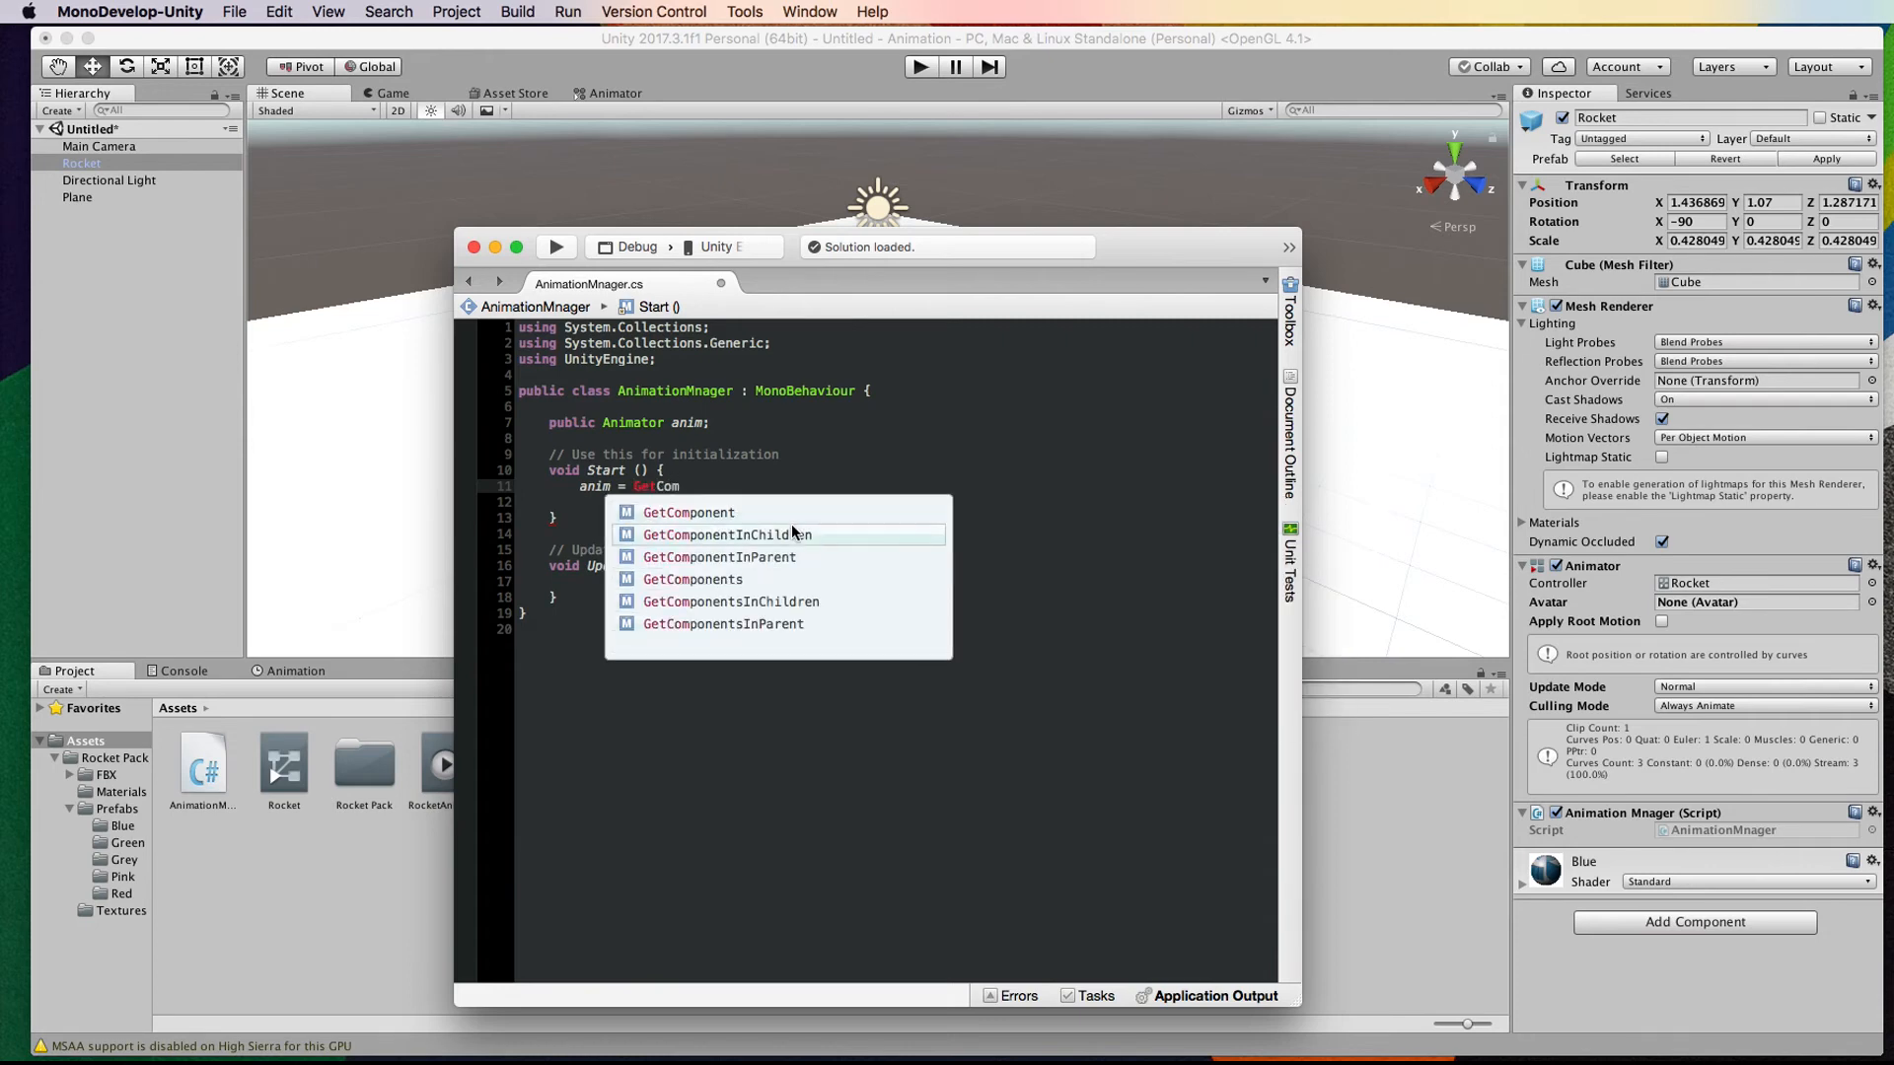
pyautogui.doubleClick(753, 510)
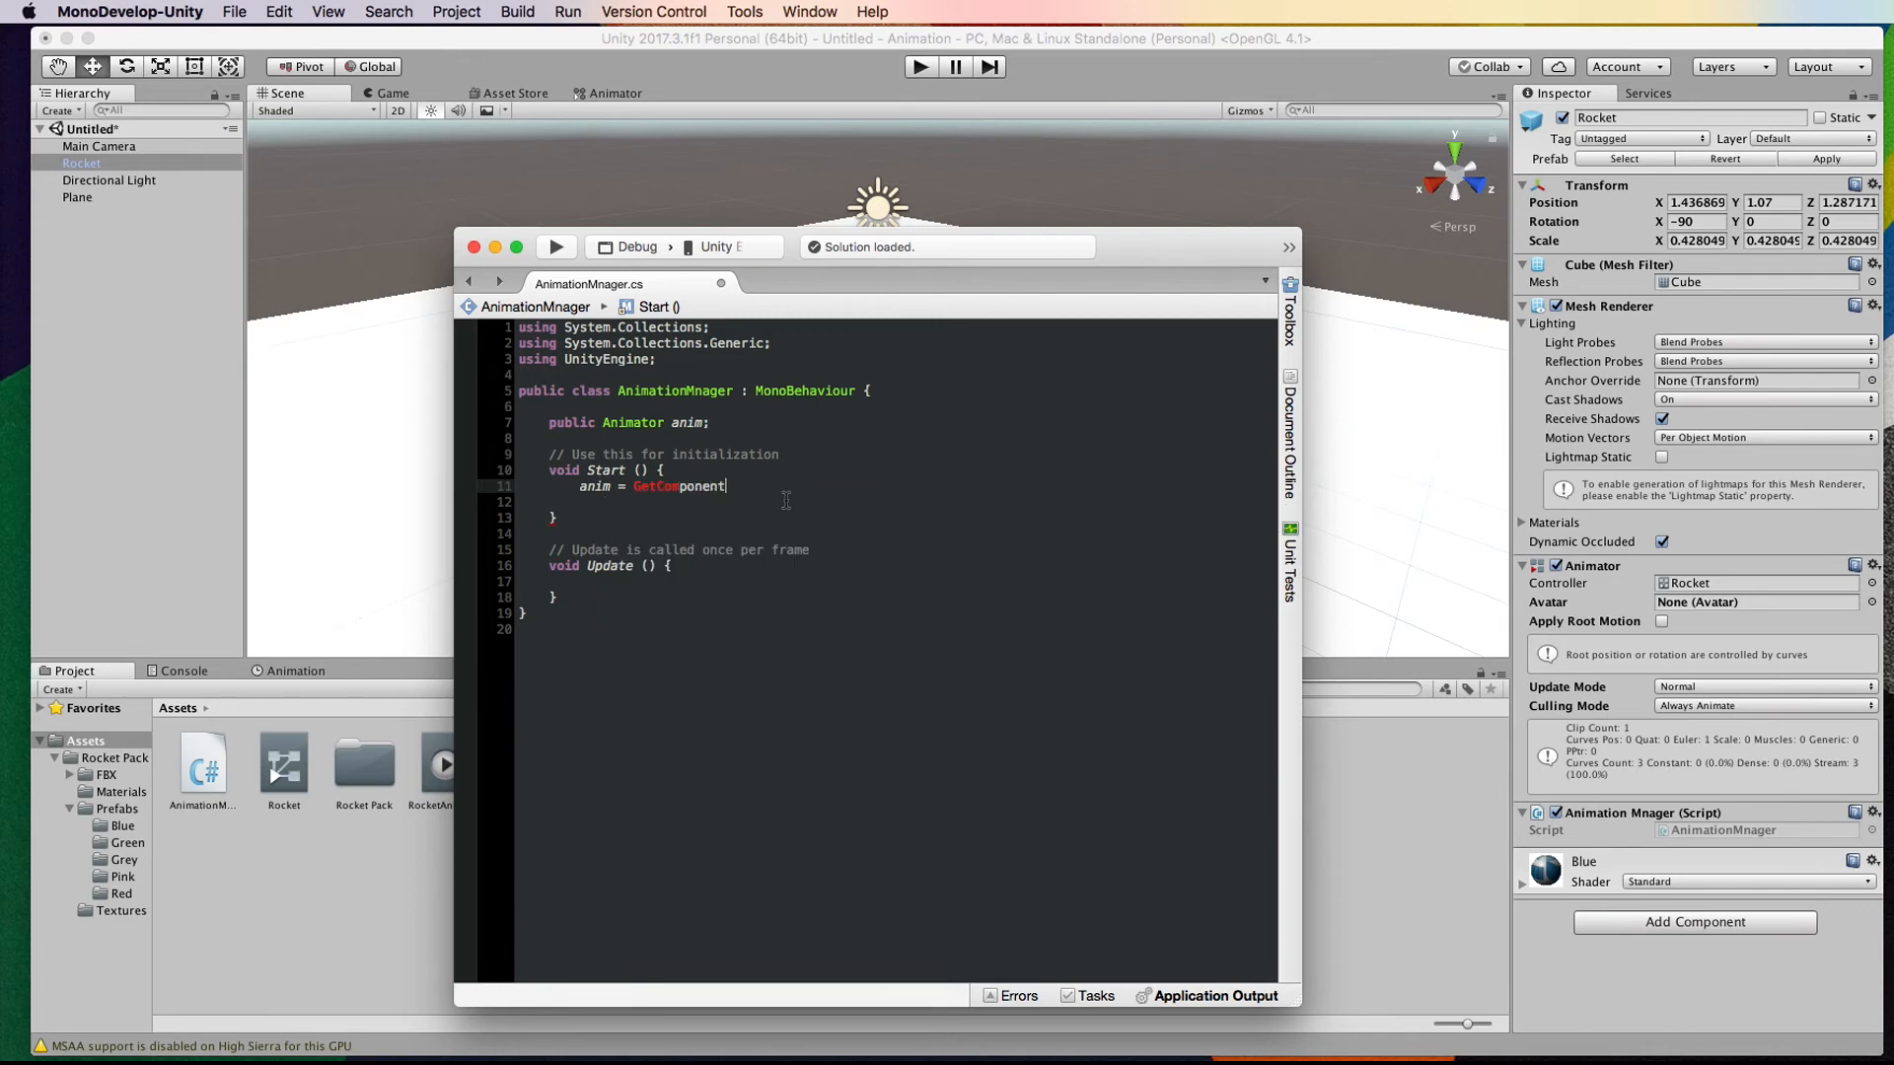
pyautogui.write('<A')
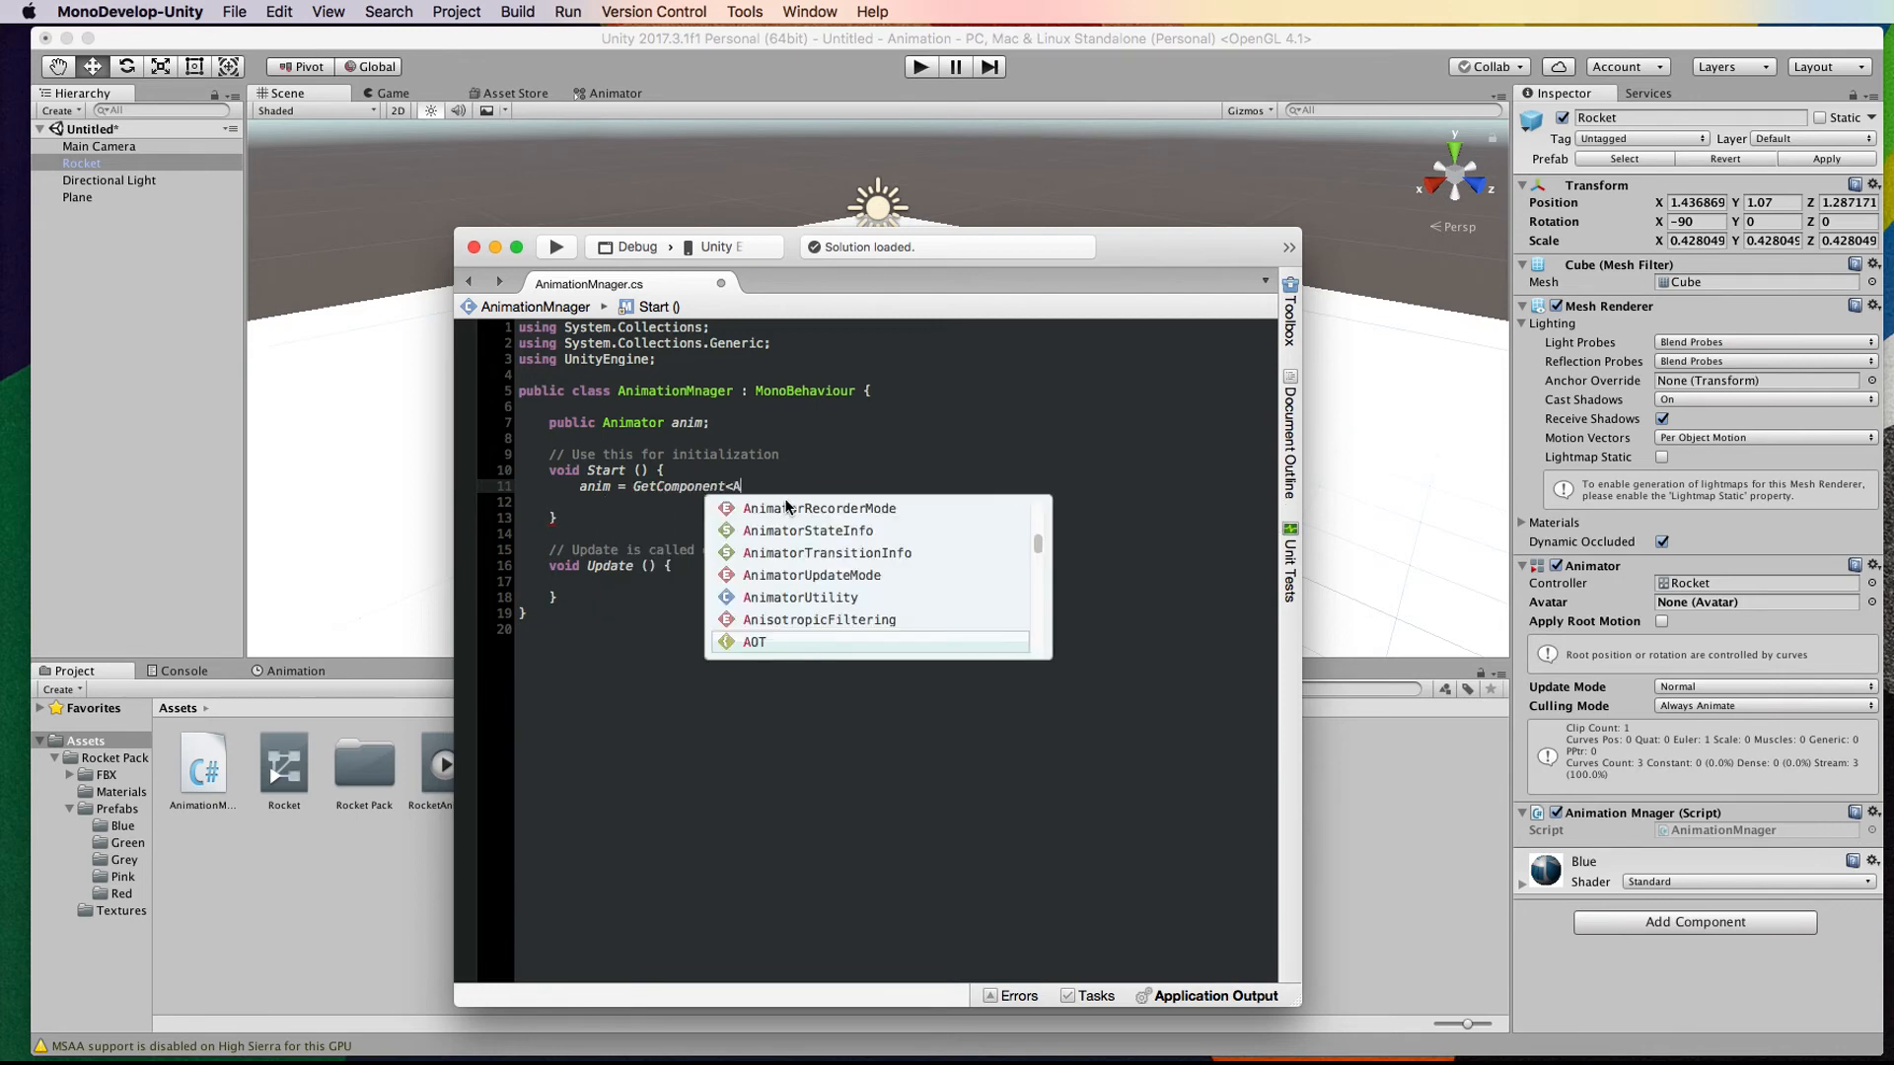
pyautogui.write('nimato')
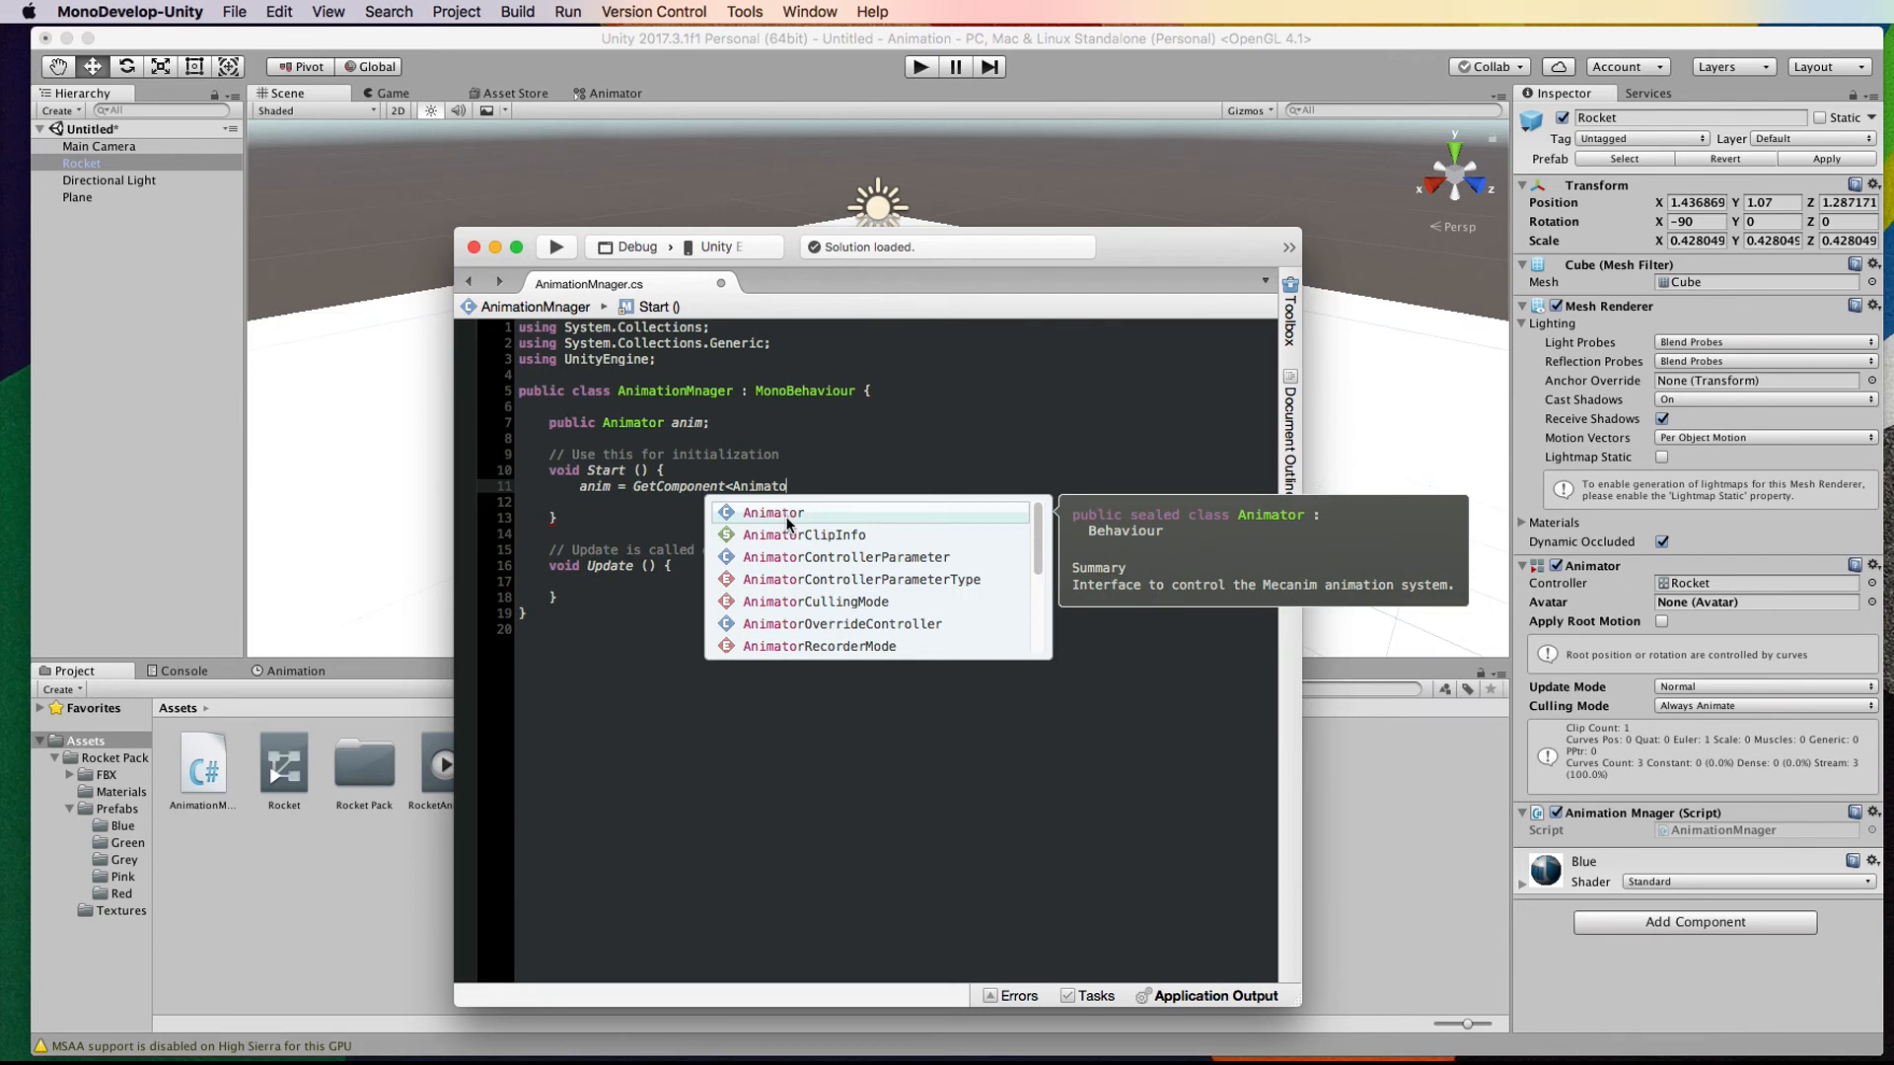
pyautogui.press('Return')
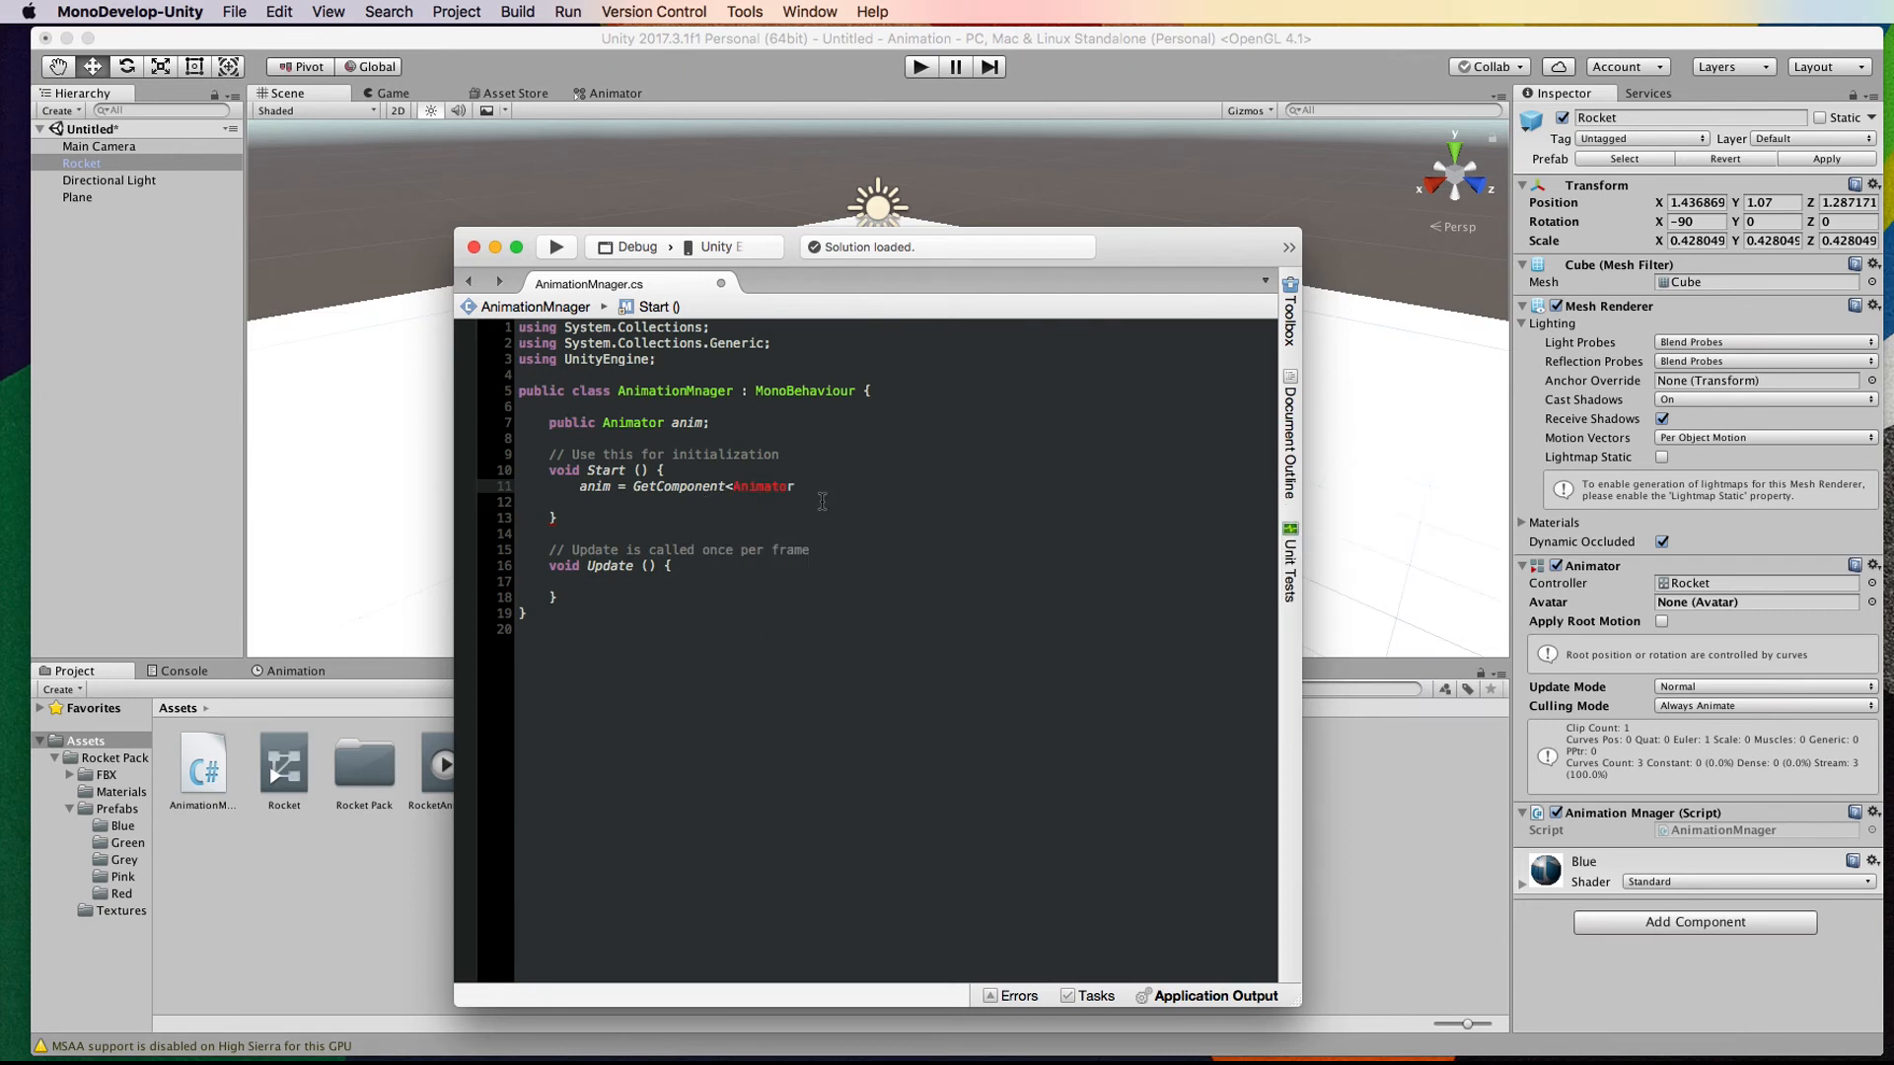
pyautogui.write('> ();')
# Step: Begin an if statement in the Update method whose condition uses the Input class
pyautogui.click(688, 575)
pyautogui.press('Return')
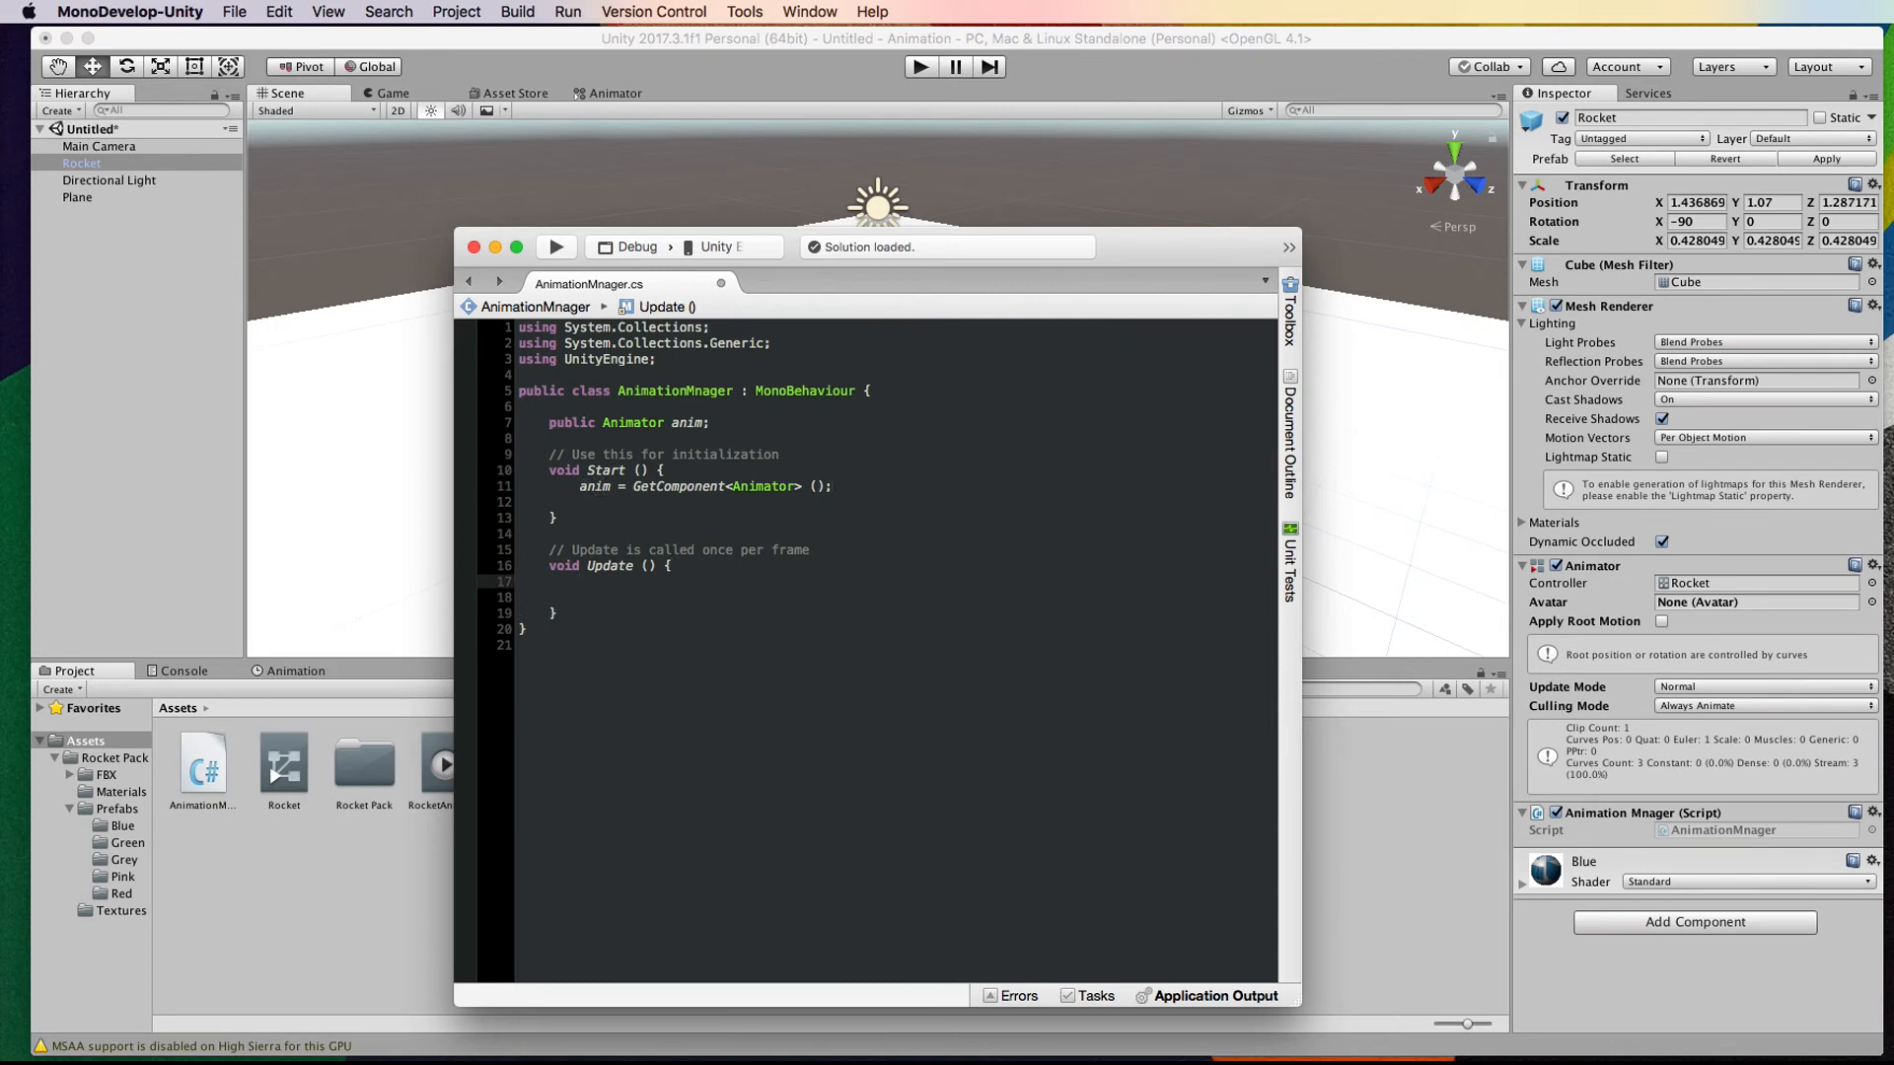
pyautogui.press('Return')
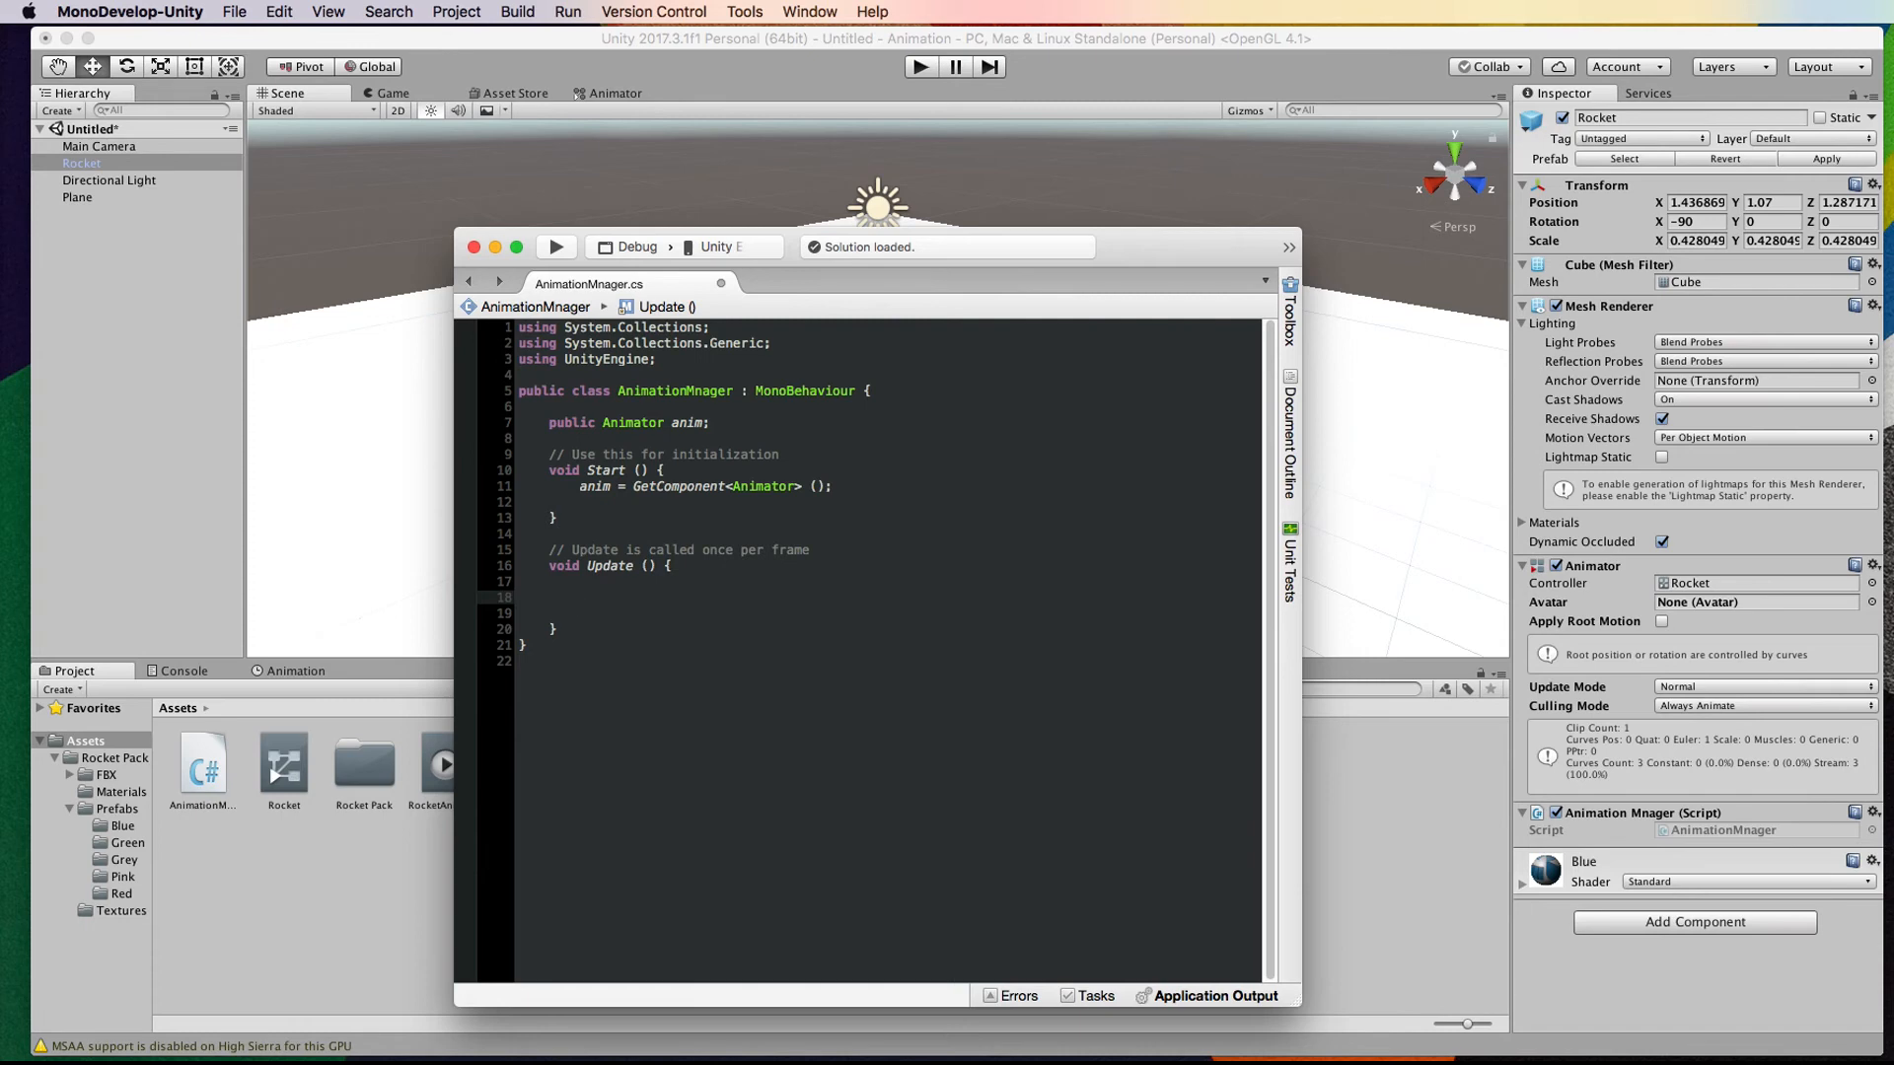
pyautogui.write('if ')
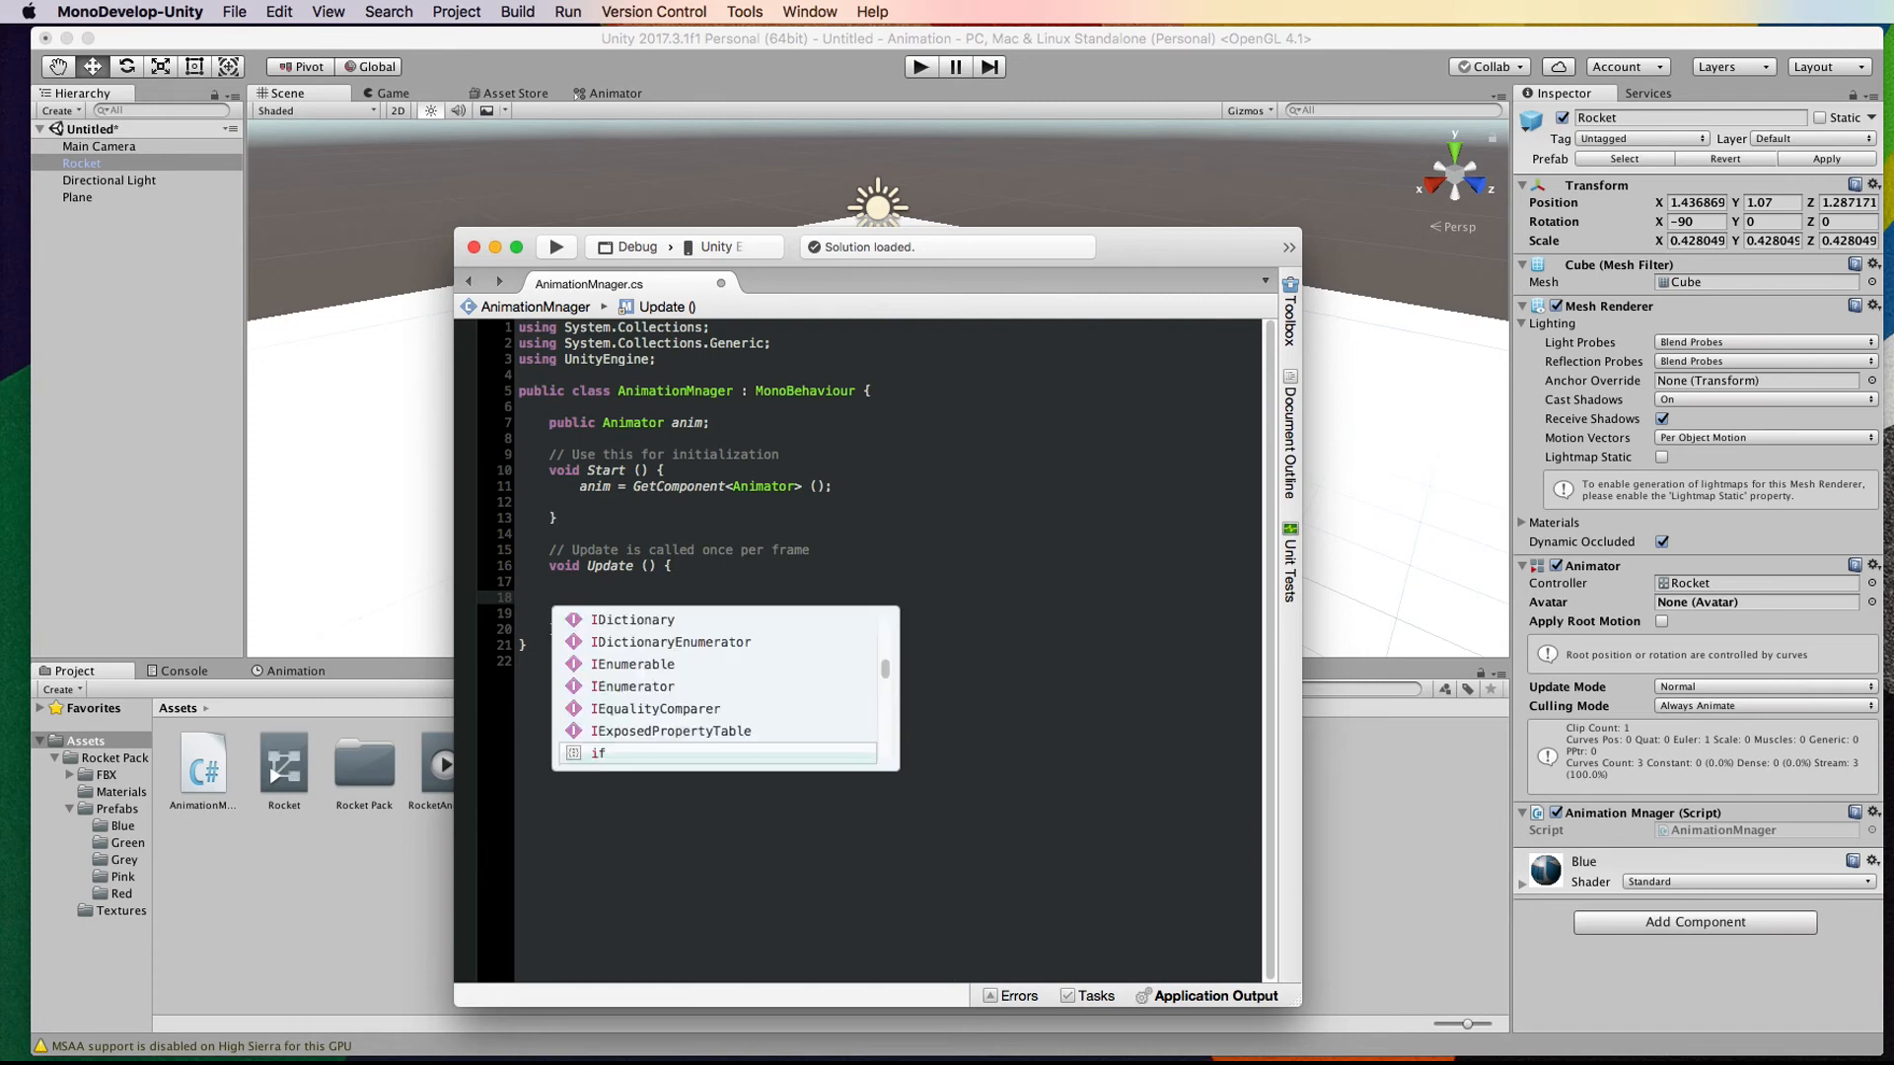
pyautogui.write('(')
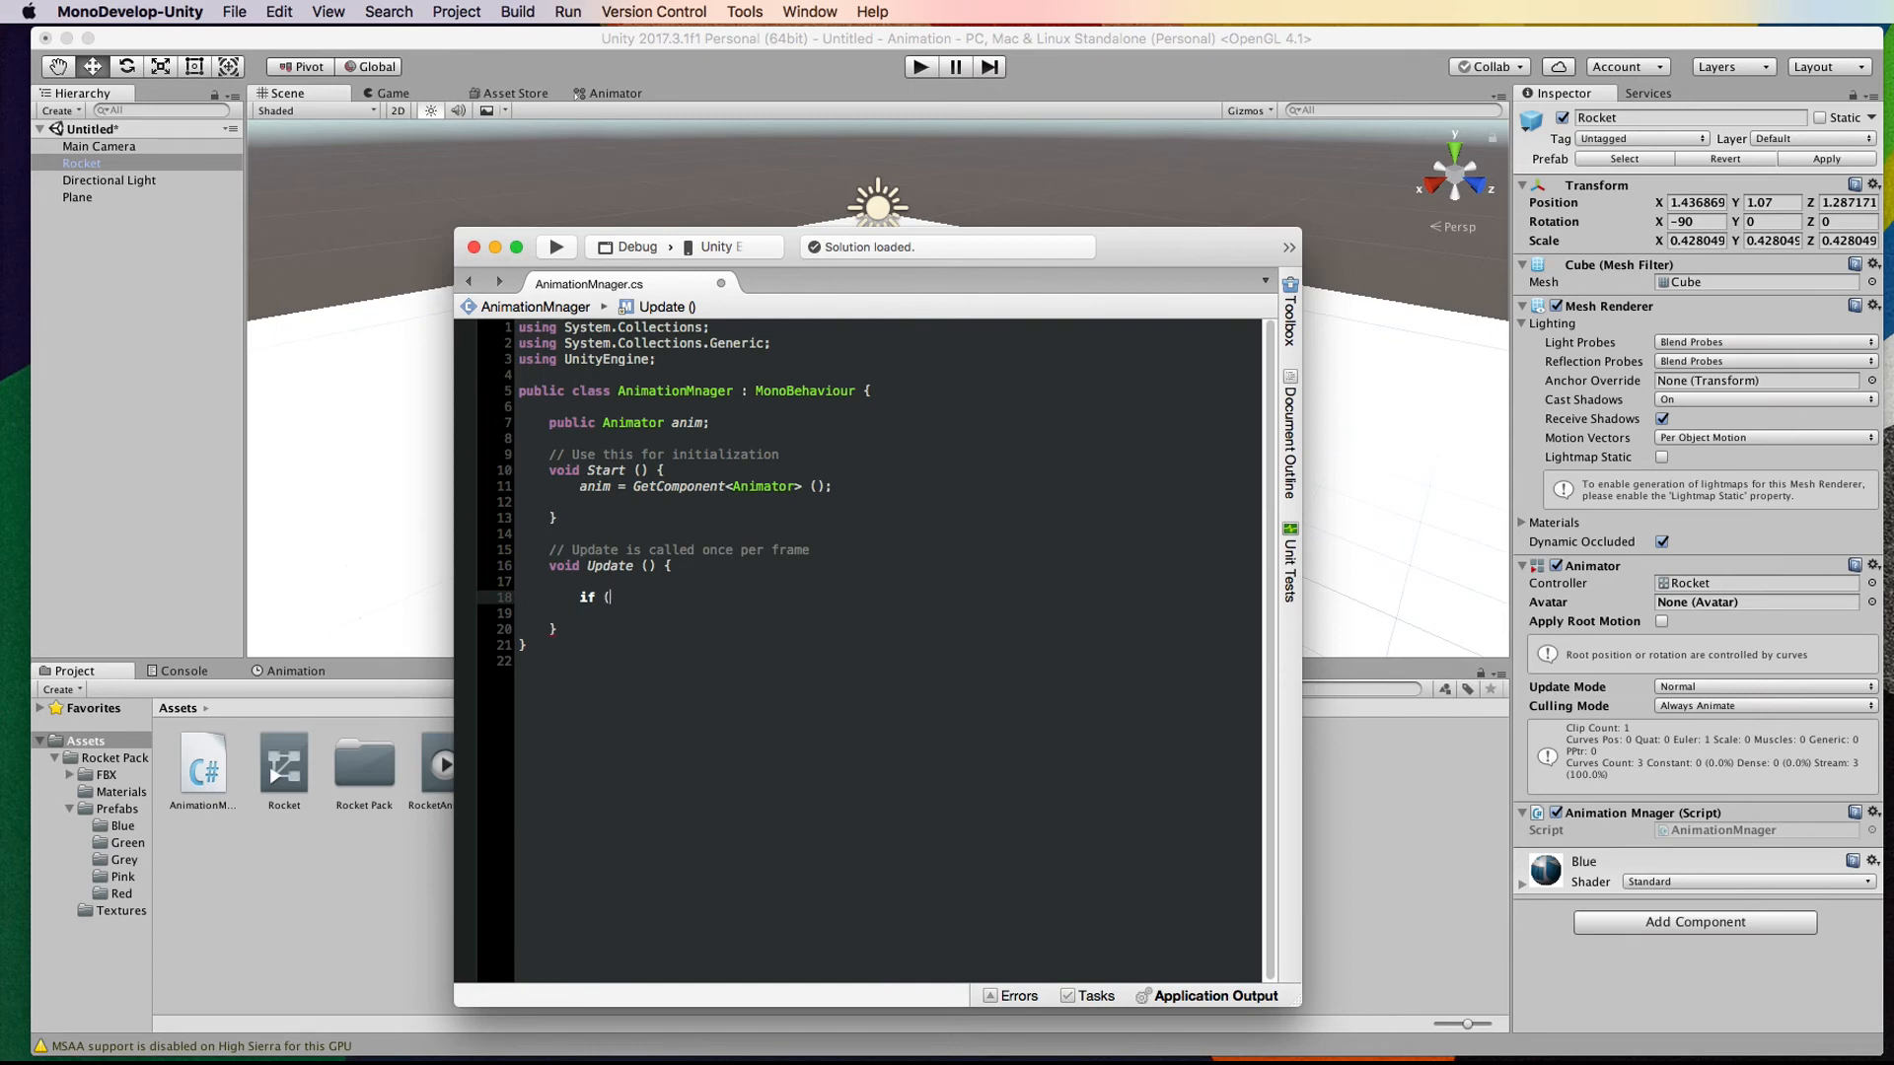
pyautogui.write('Input')
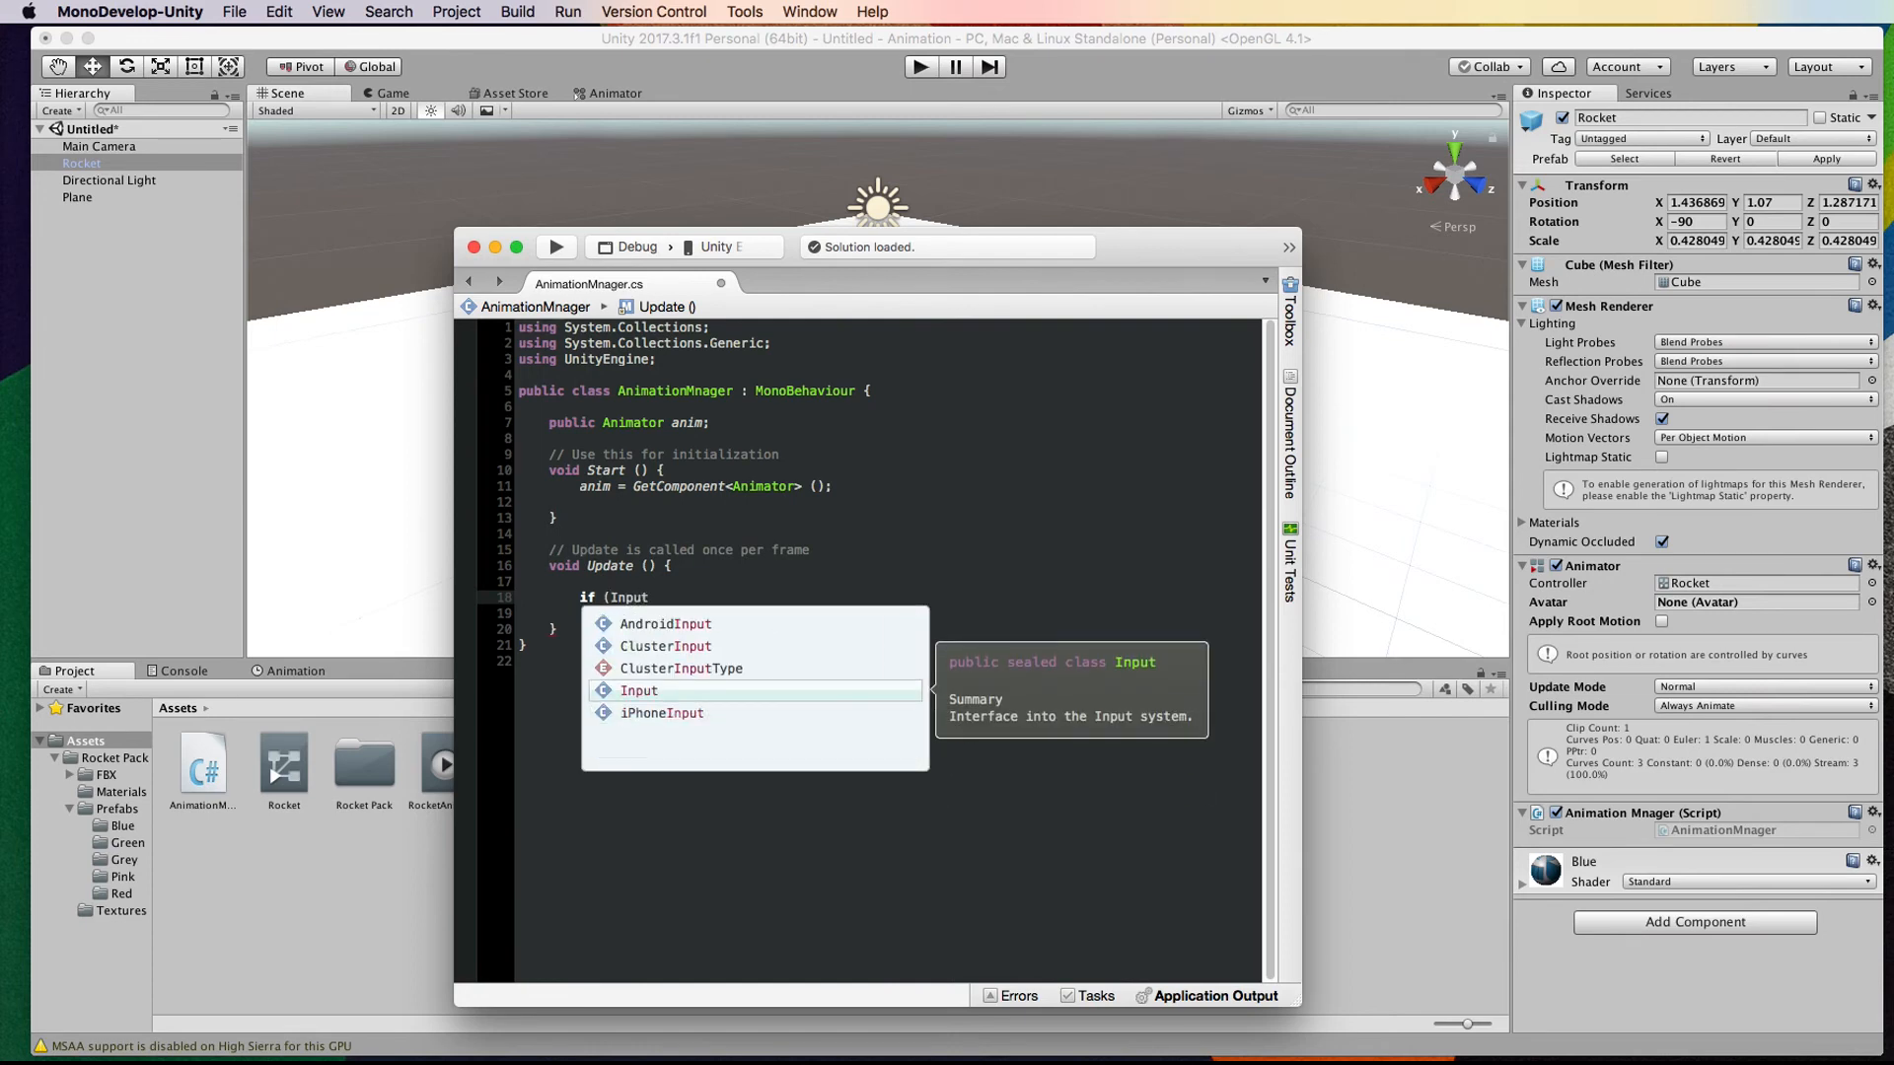
pyautogui.write('.k')
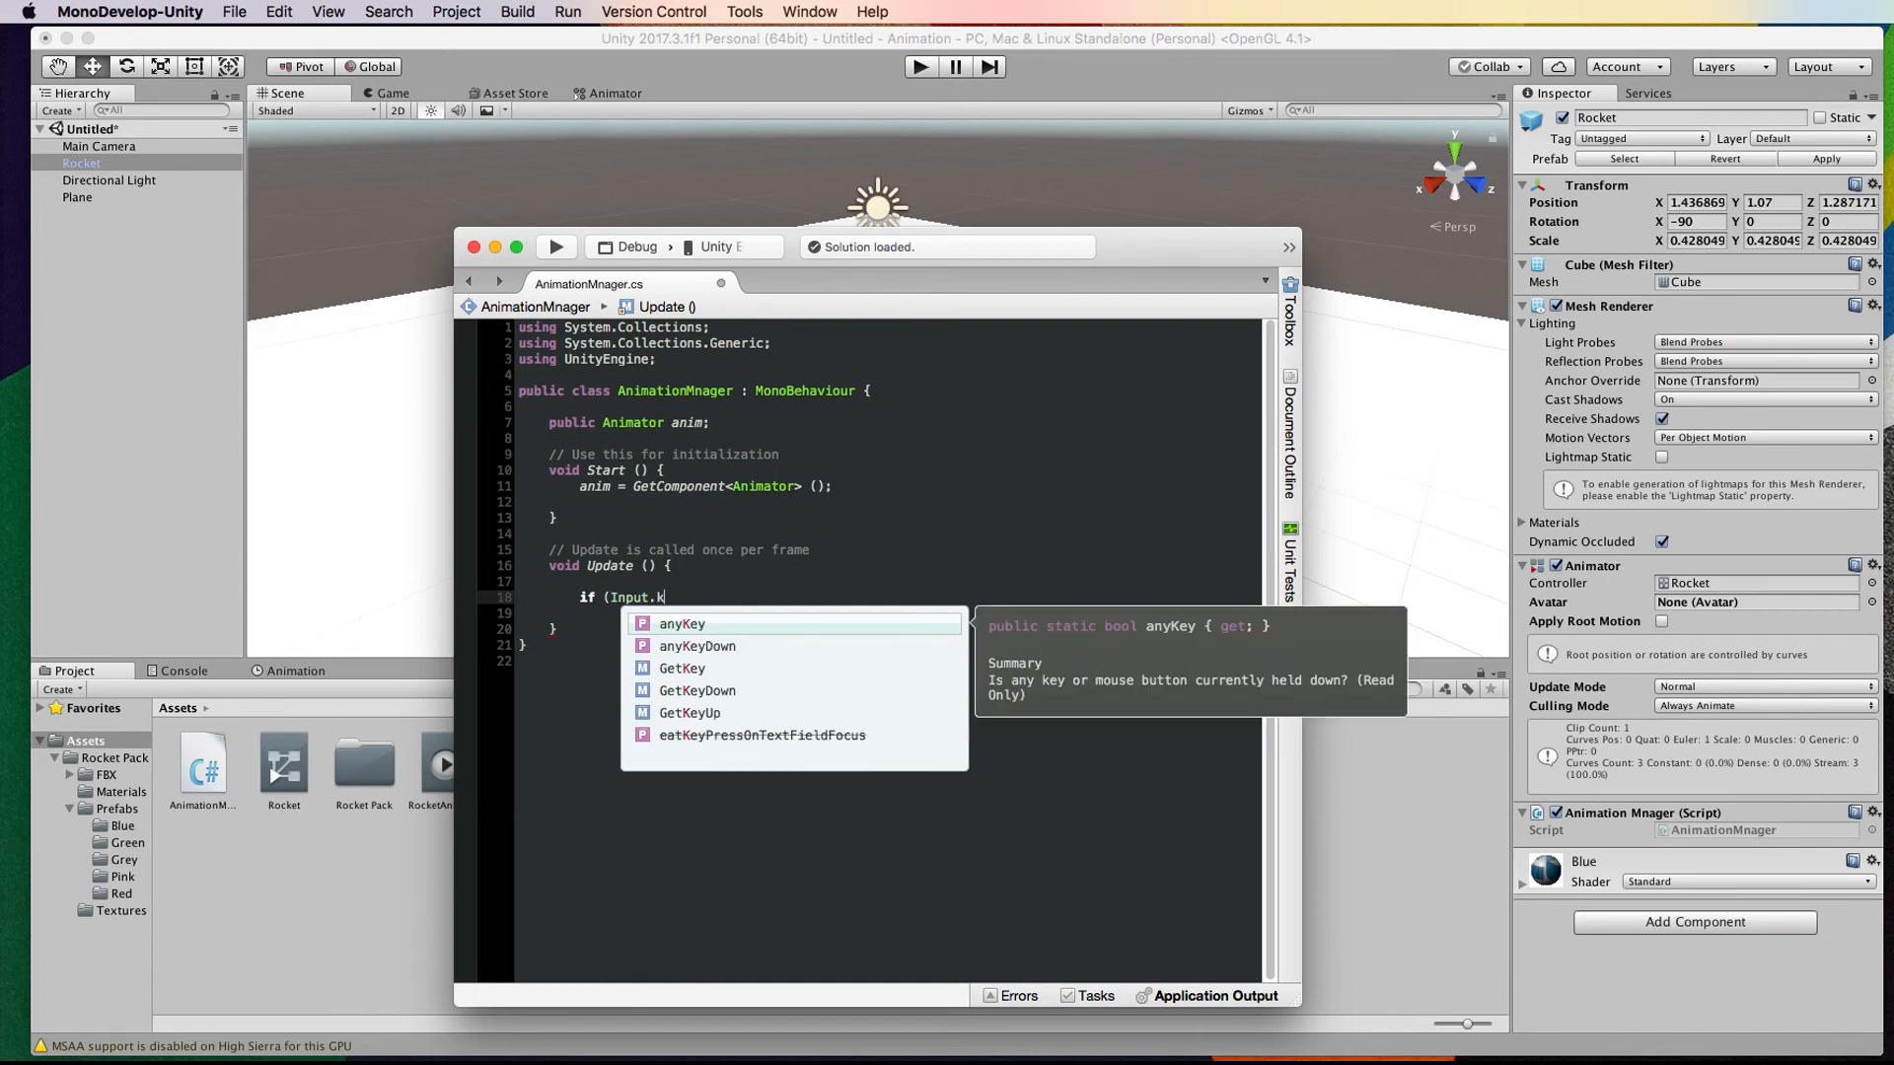
pyautogui.write('w')
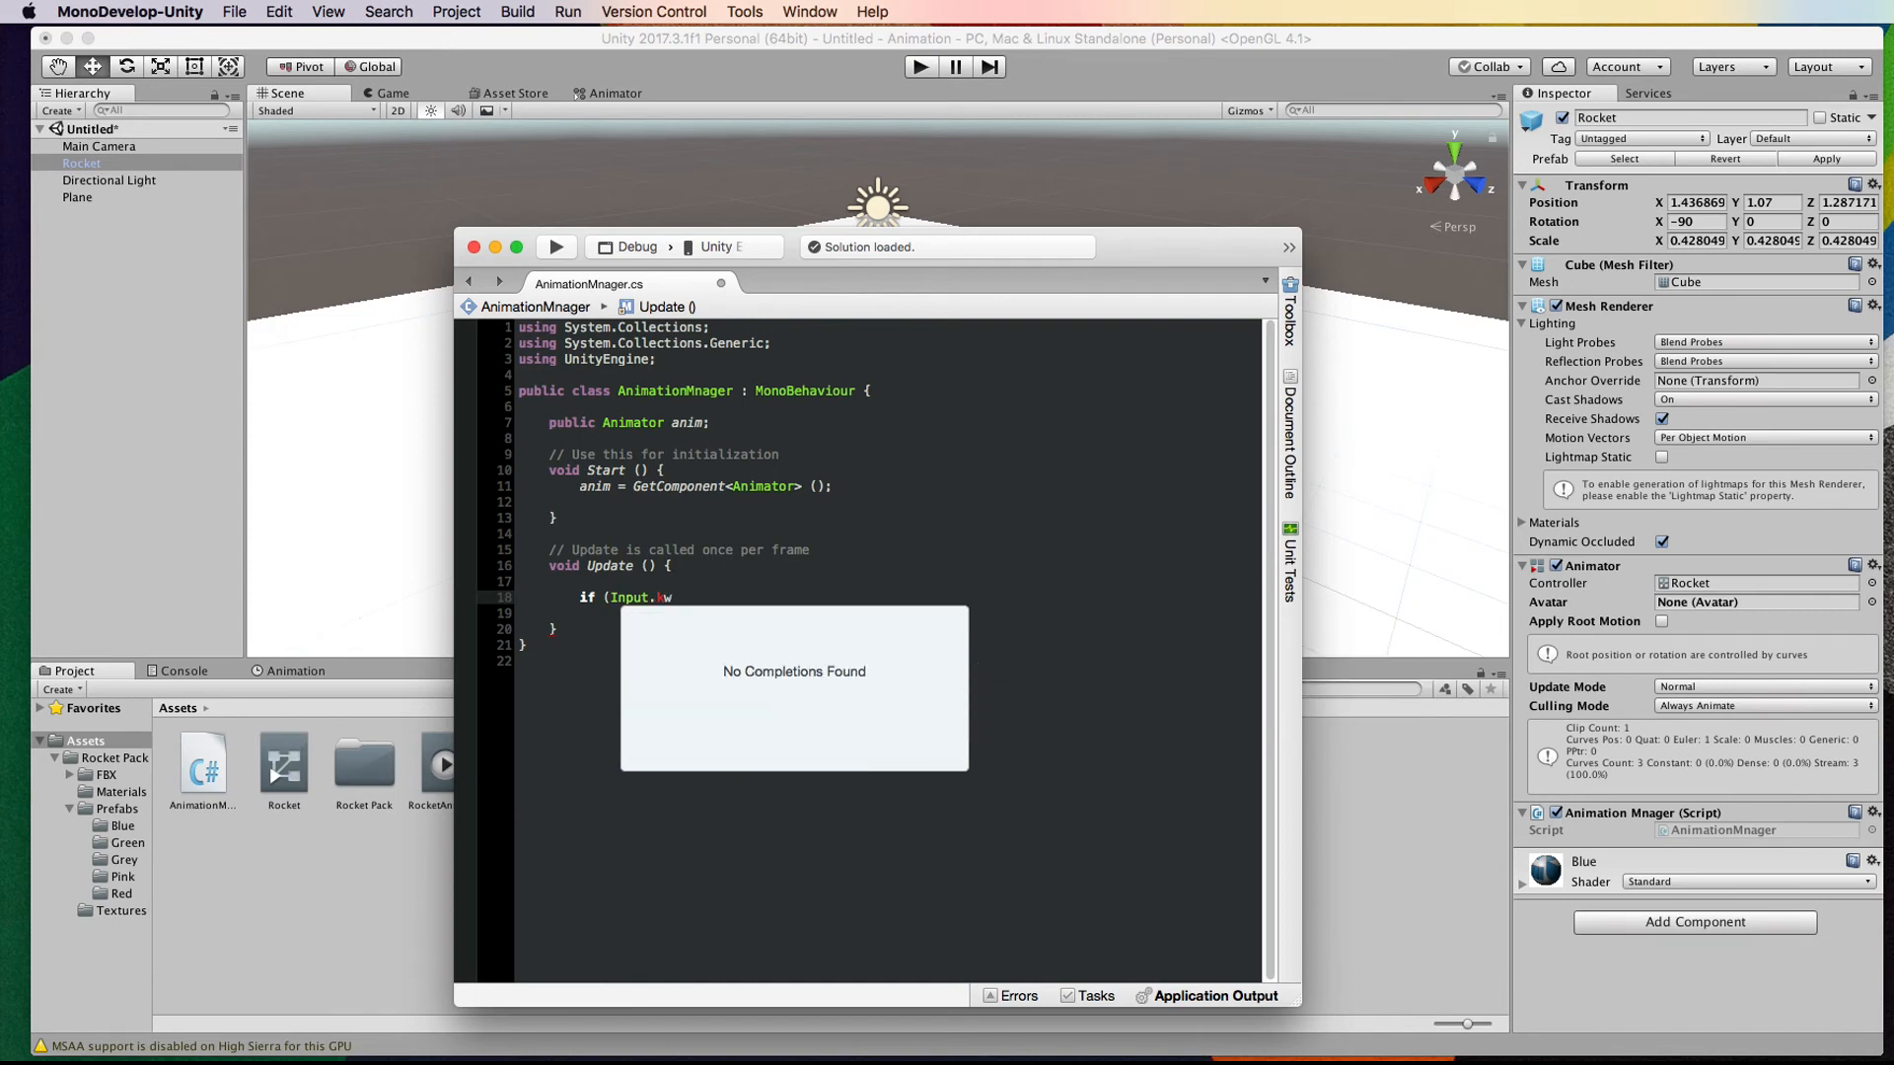
pyautogui.write('y')
pyautogui.press('BackSpace')
pyautogui.press('BackSpace')
pyautogui.press('BackSpace')
pyautogui.press('BackSpace')
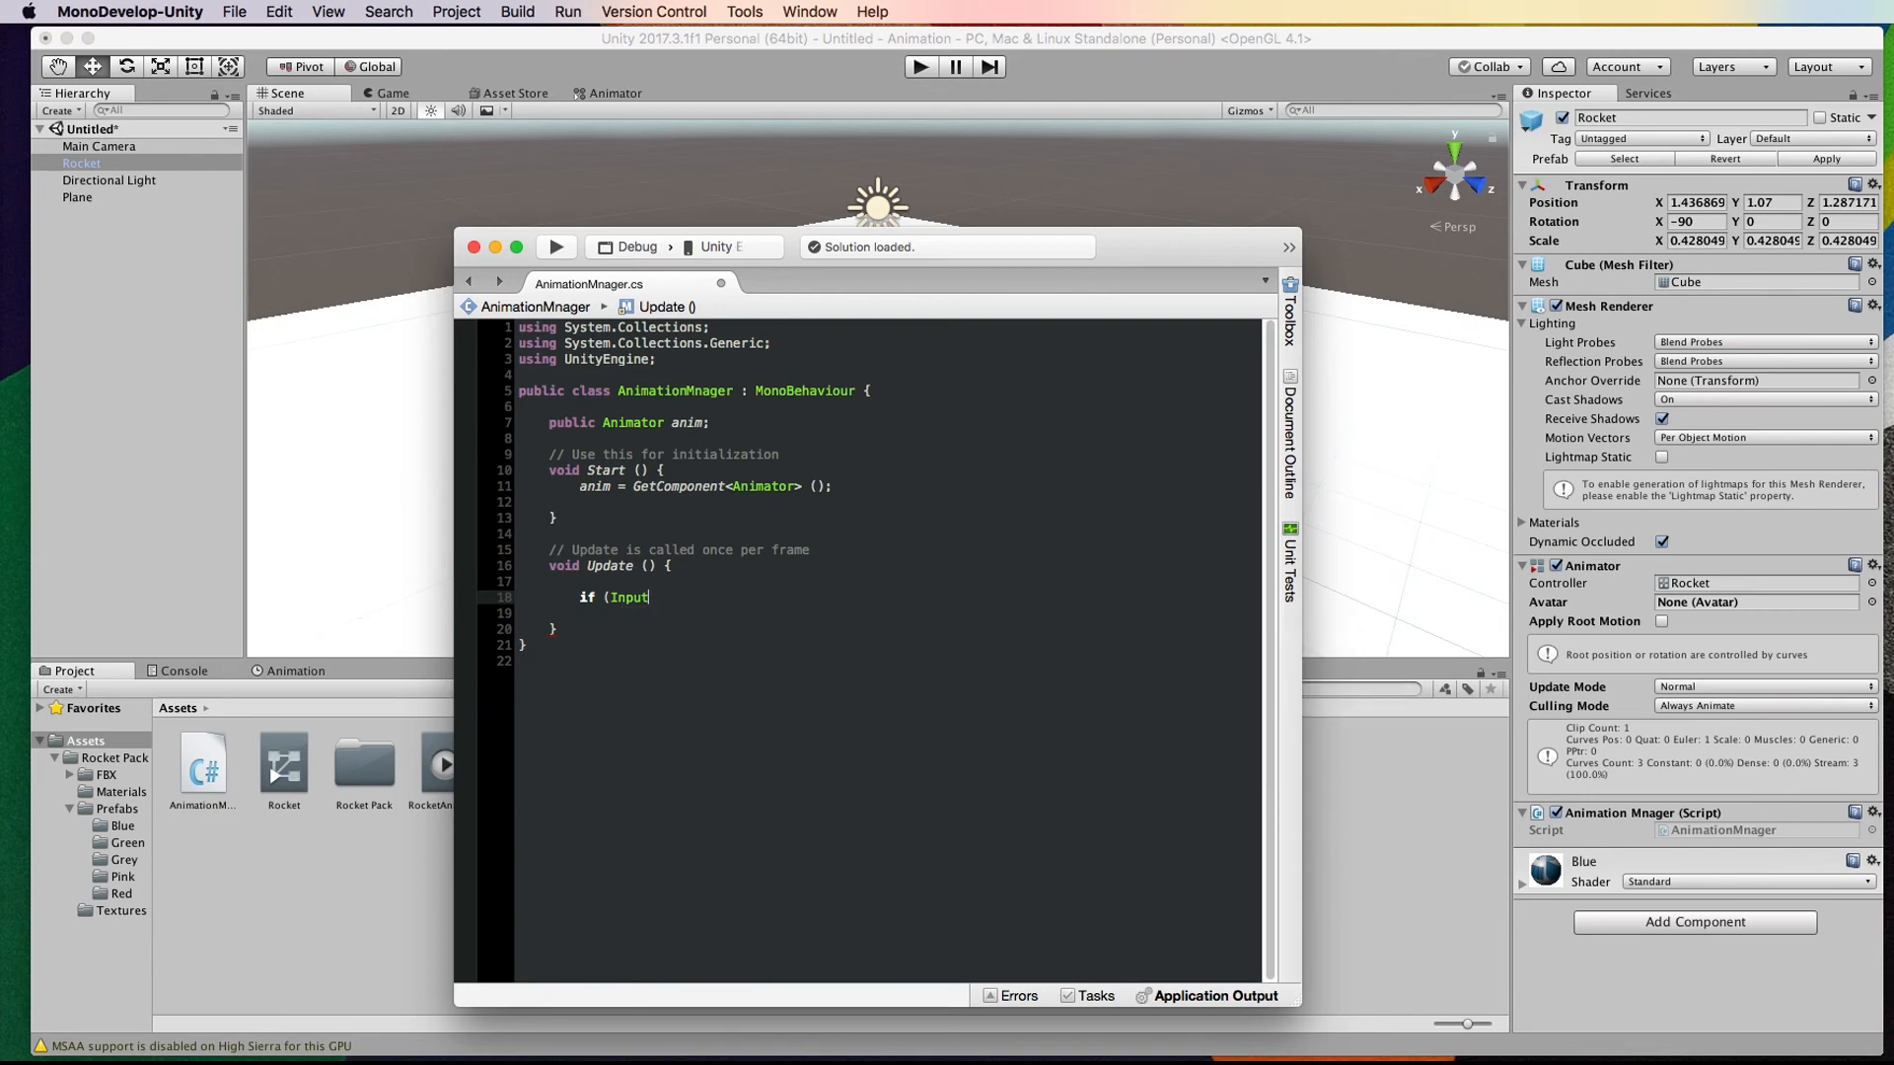
# Step: Complete the if condition in Update as Input.GetKeyDown("1")
pyautogui.write('.get')
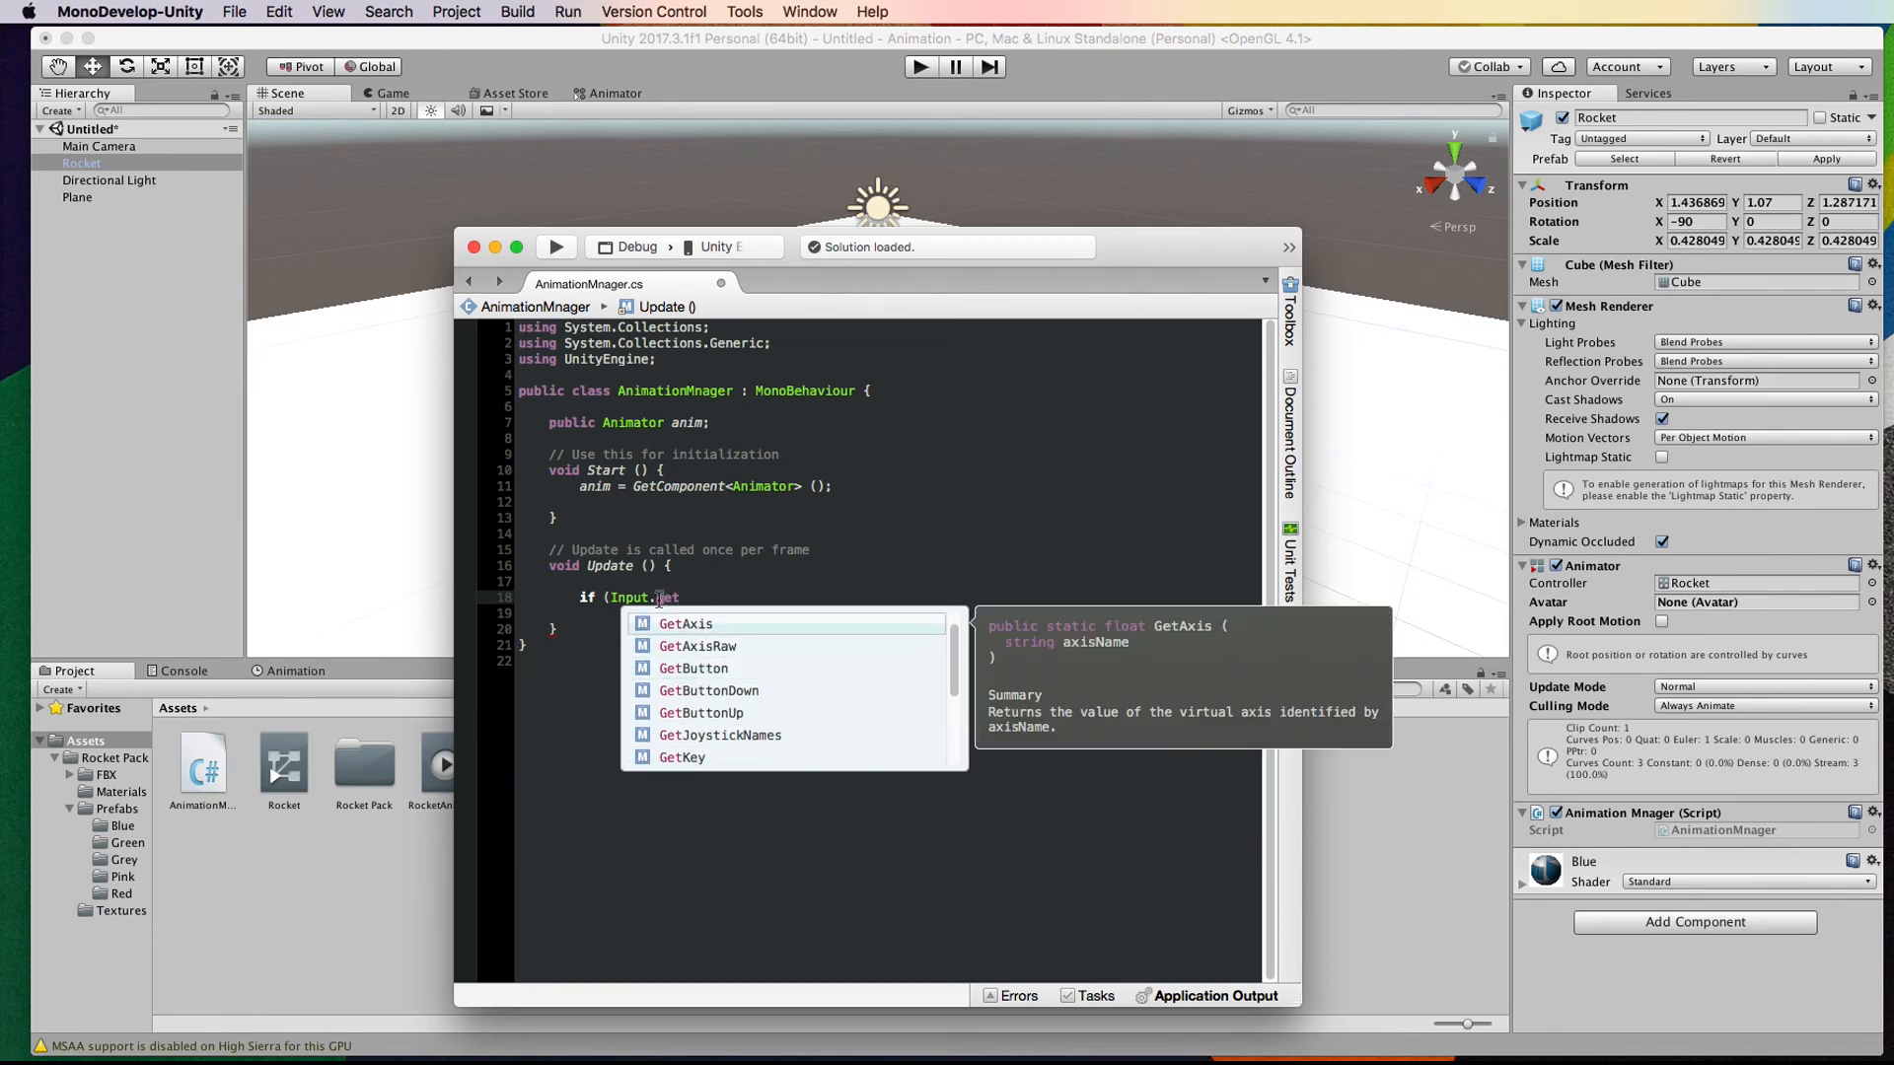
pyautogui.write('G')
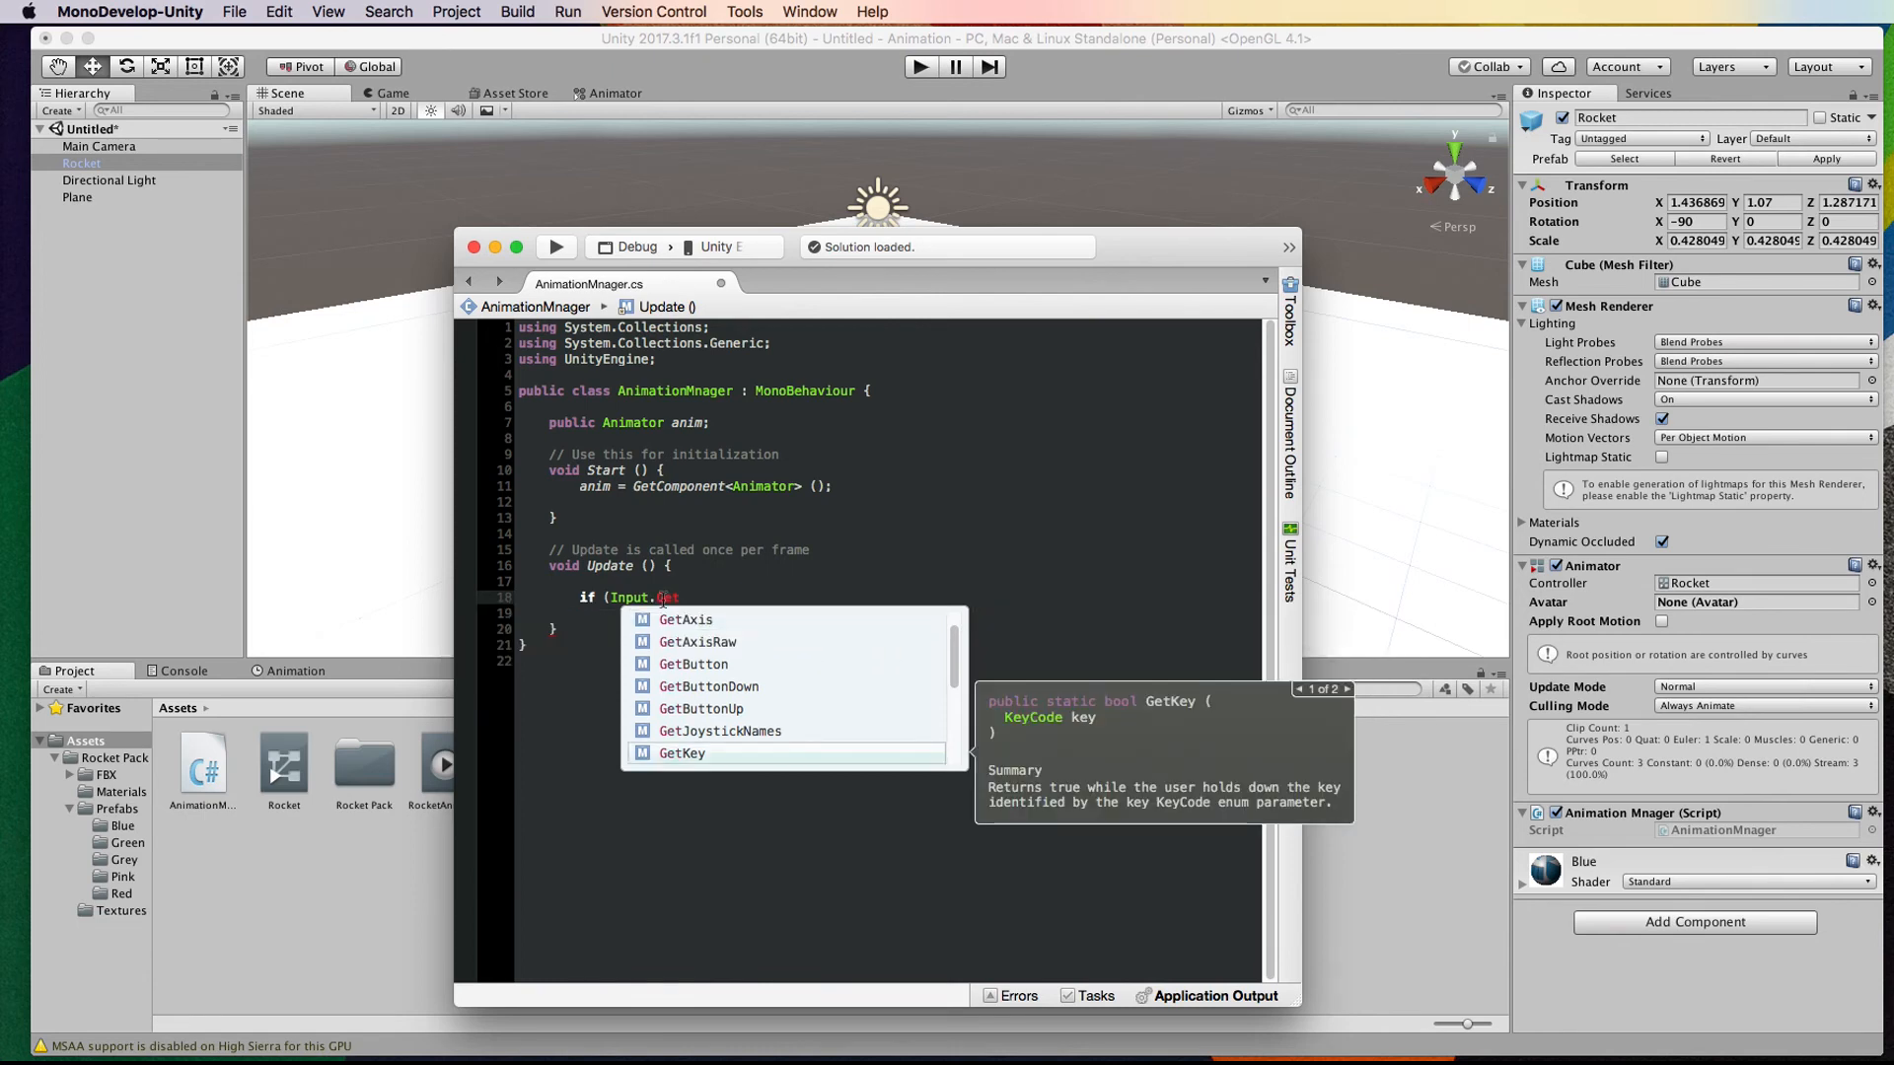
pyautogui.click(705, 598)
pyautogui.write('Key')
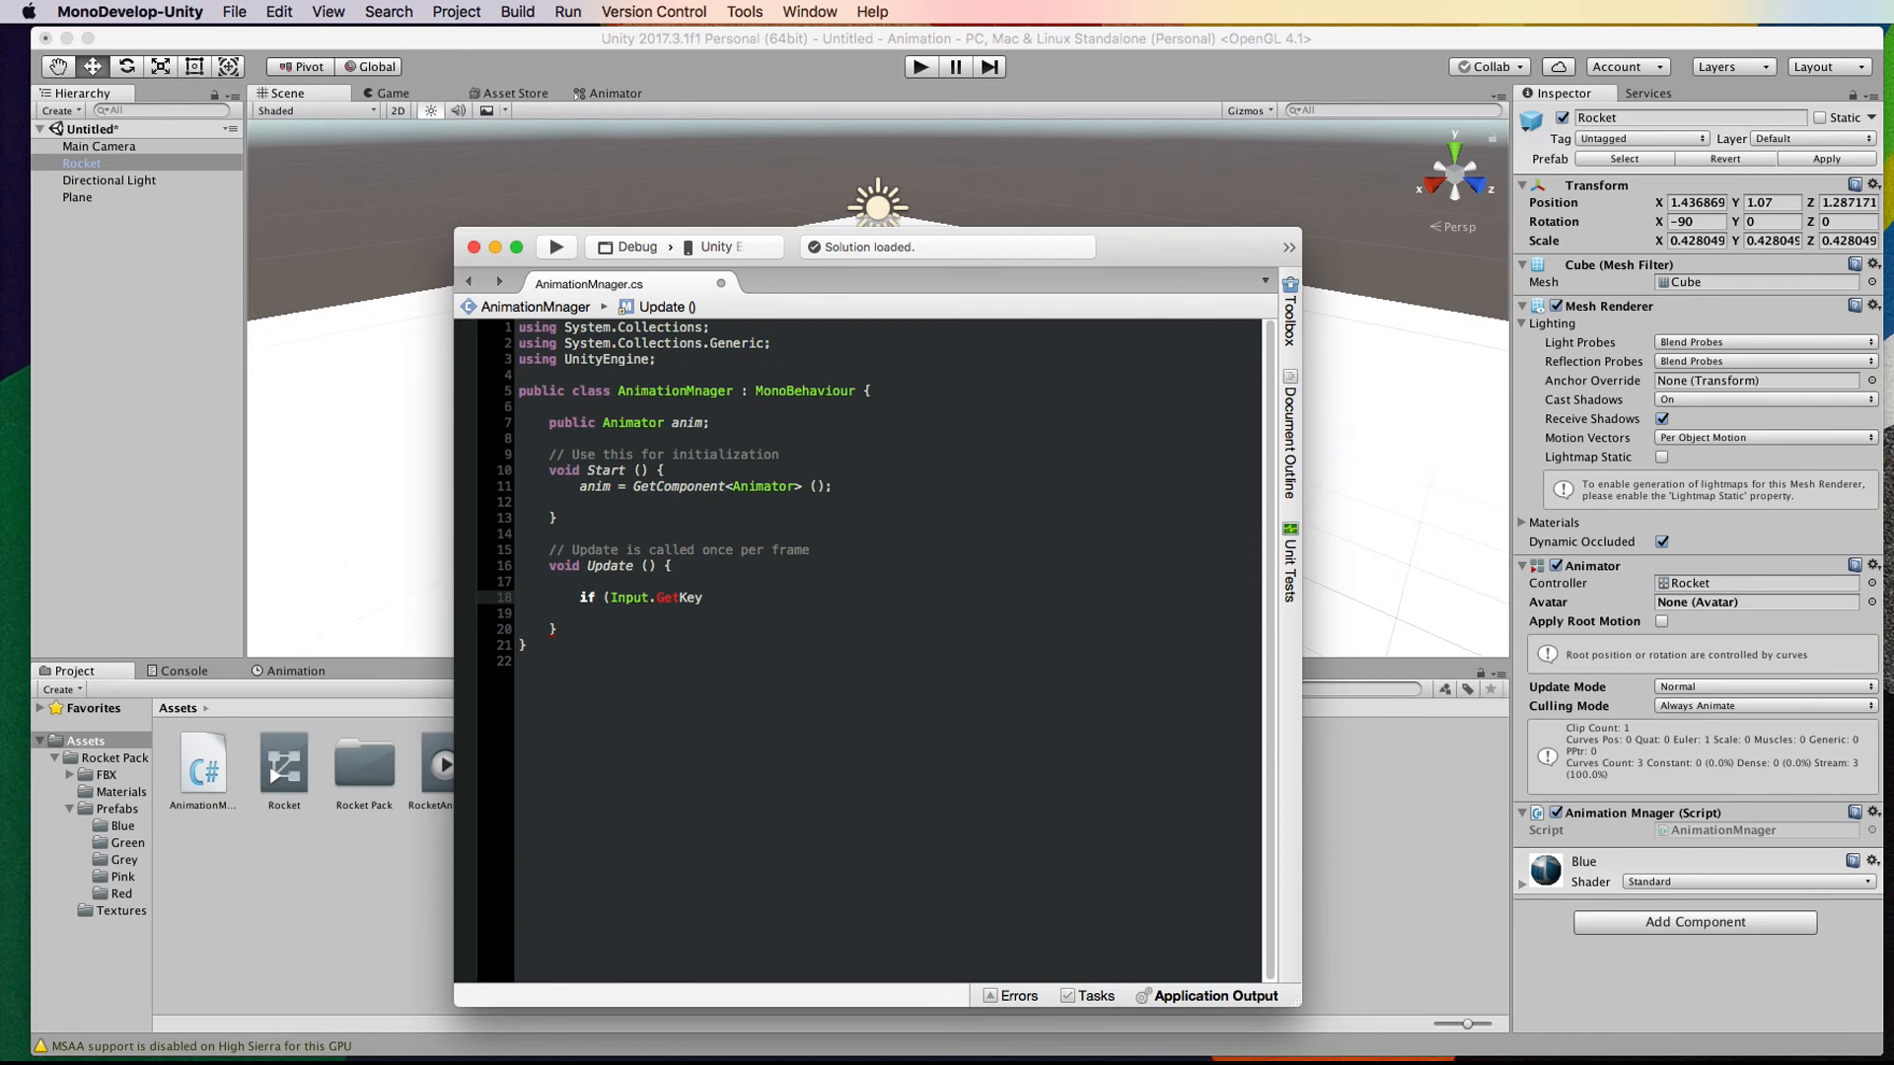
pyautogui.write('Down())')
pyautogui.press('Left')
pyautogui.press('Left')
pyautogui.write('"')
pyautogui.press('Left')
pyautogui.write('1')
# Step: Add an empty braced body to the GetKeyDown condition in Update
pyautogui.click(812, 608)
pyautogui.click(806, 598)
pyautogui.write('{')
pyautogui.press('Return')
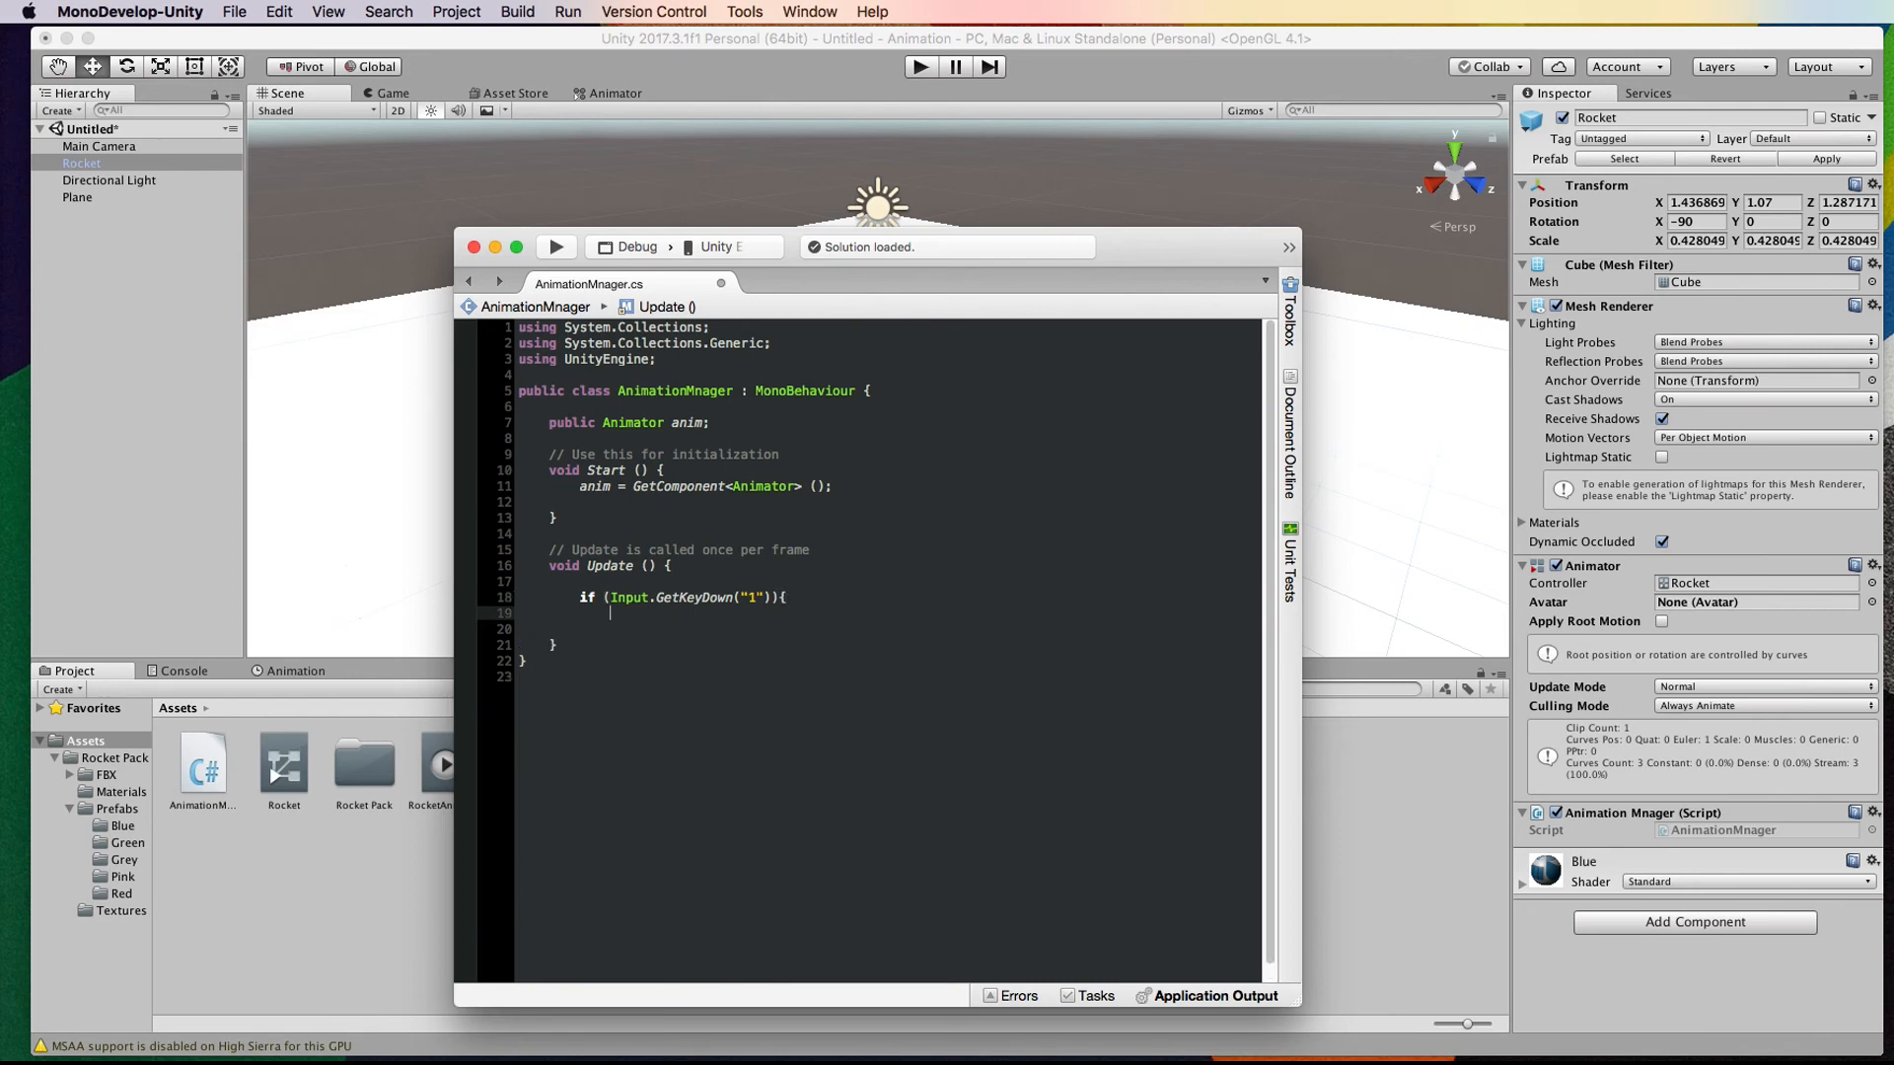
pyautogui.write('}')
pyautogui.press('Return')
pyautogui.click(660, 600)
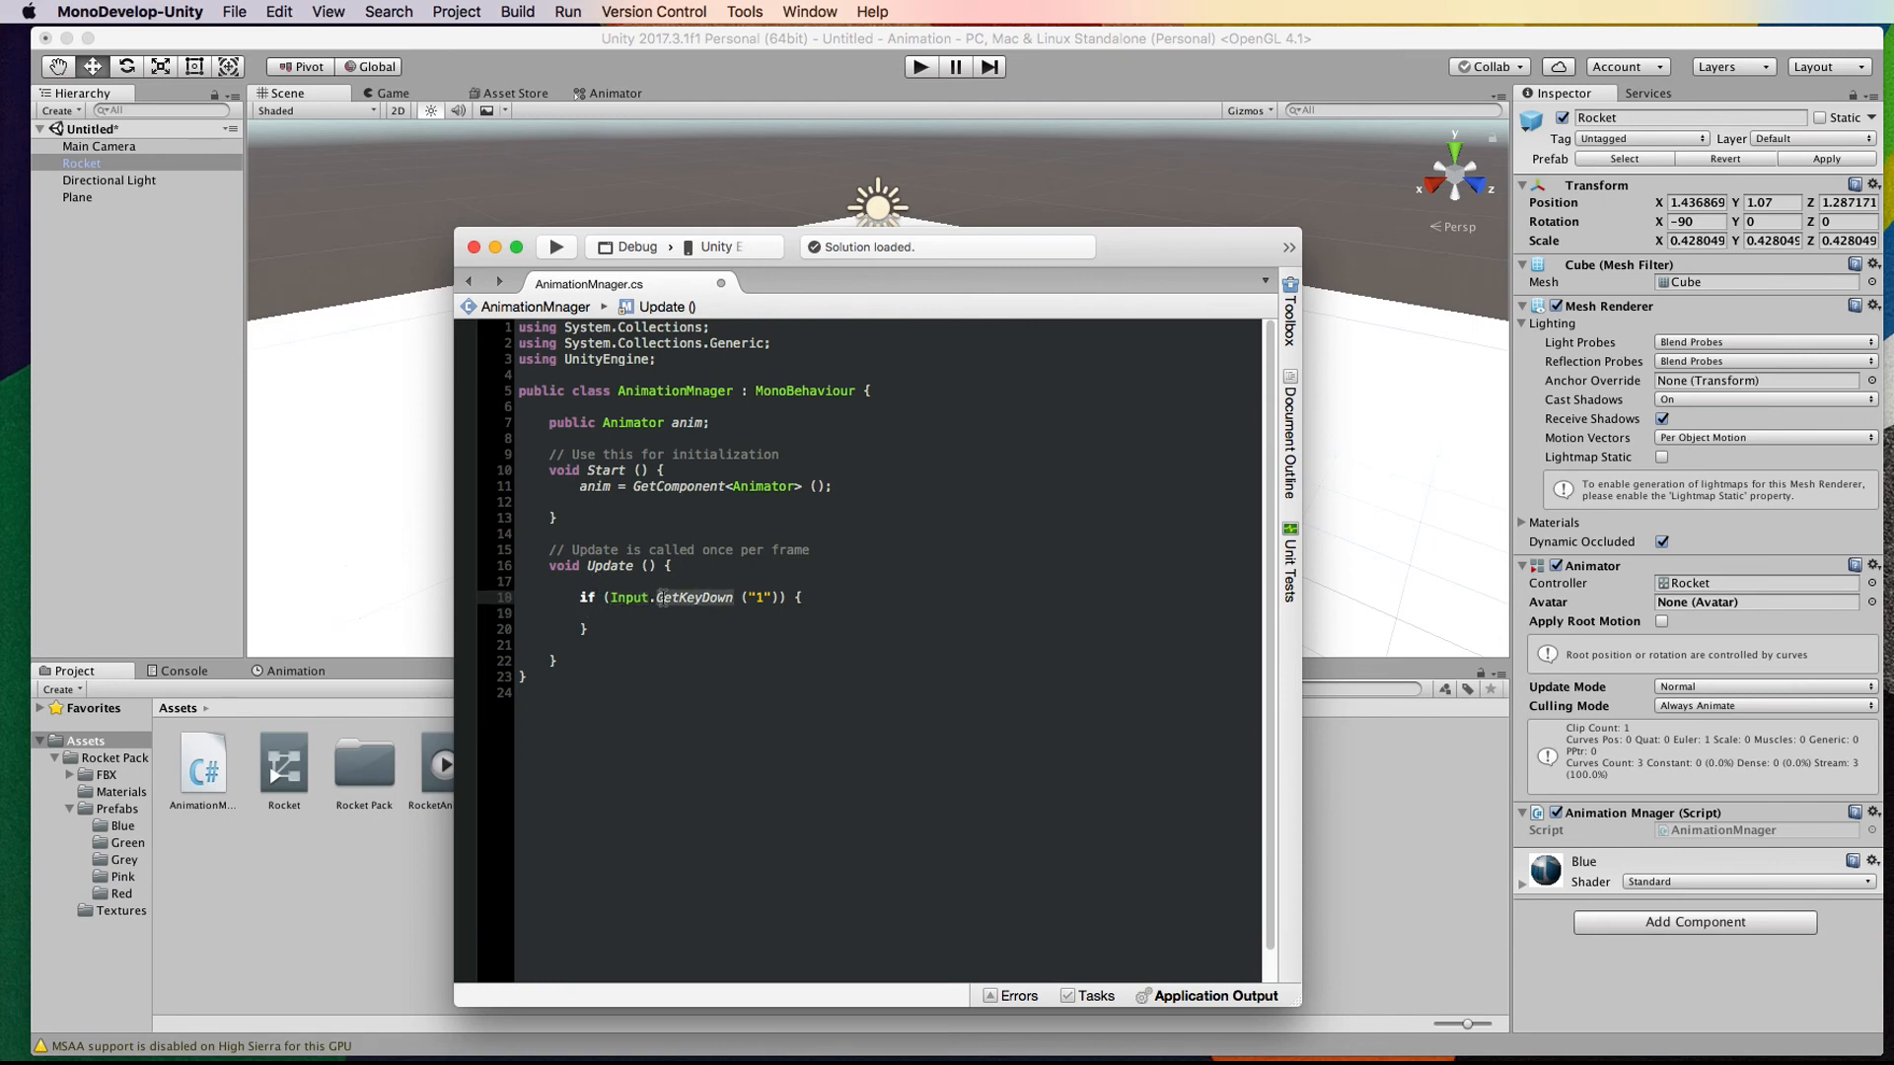
pyautogui.click(765, 598)
# Step: Add an anim.Play call with an empty string argument, anim.Play("");, inside the if block
pyautogui.click(673, 610)
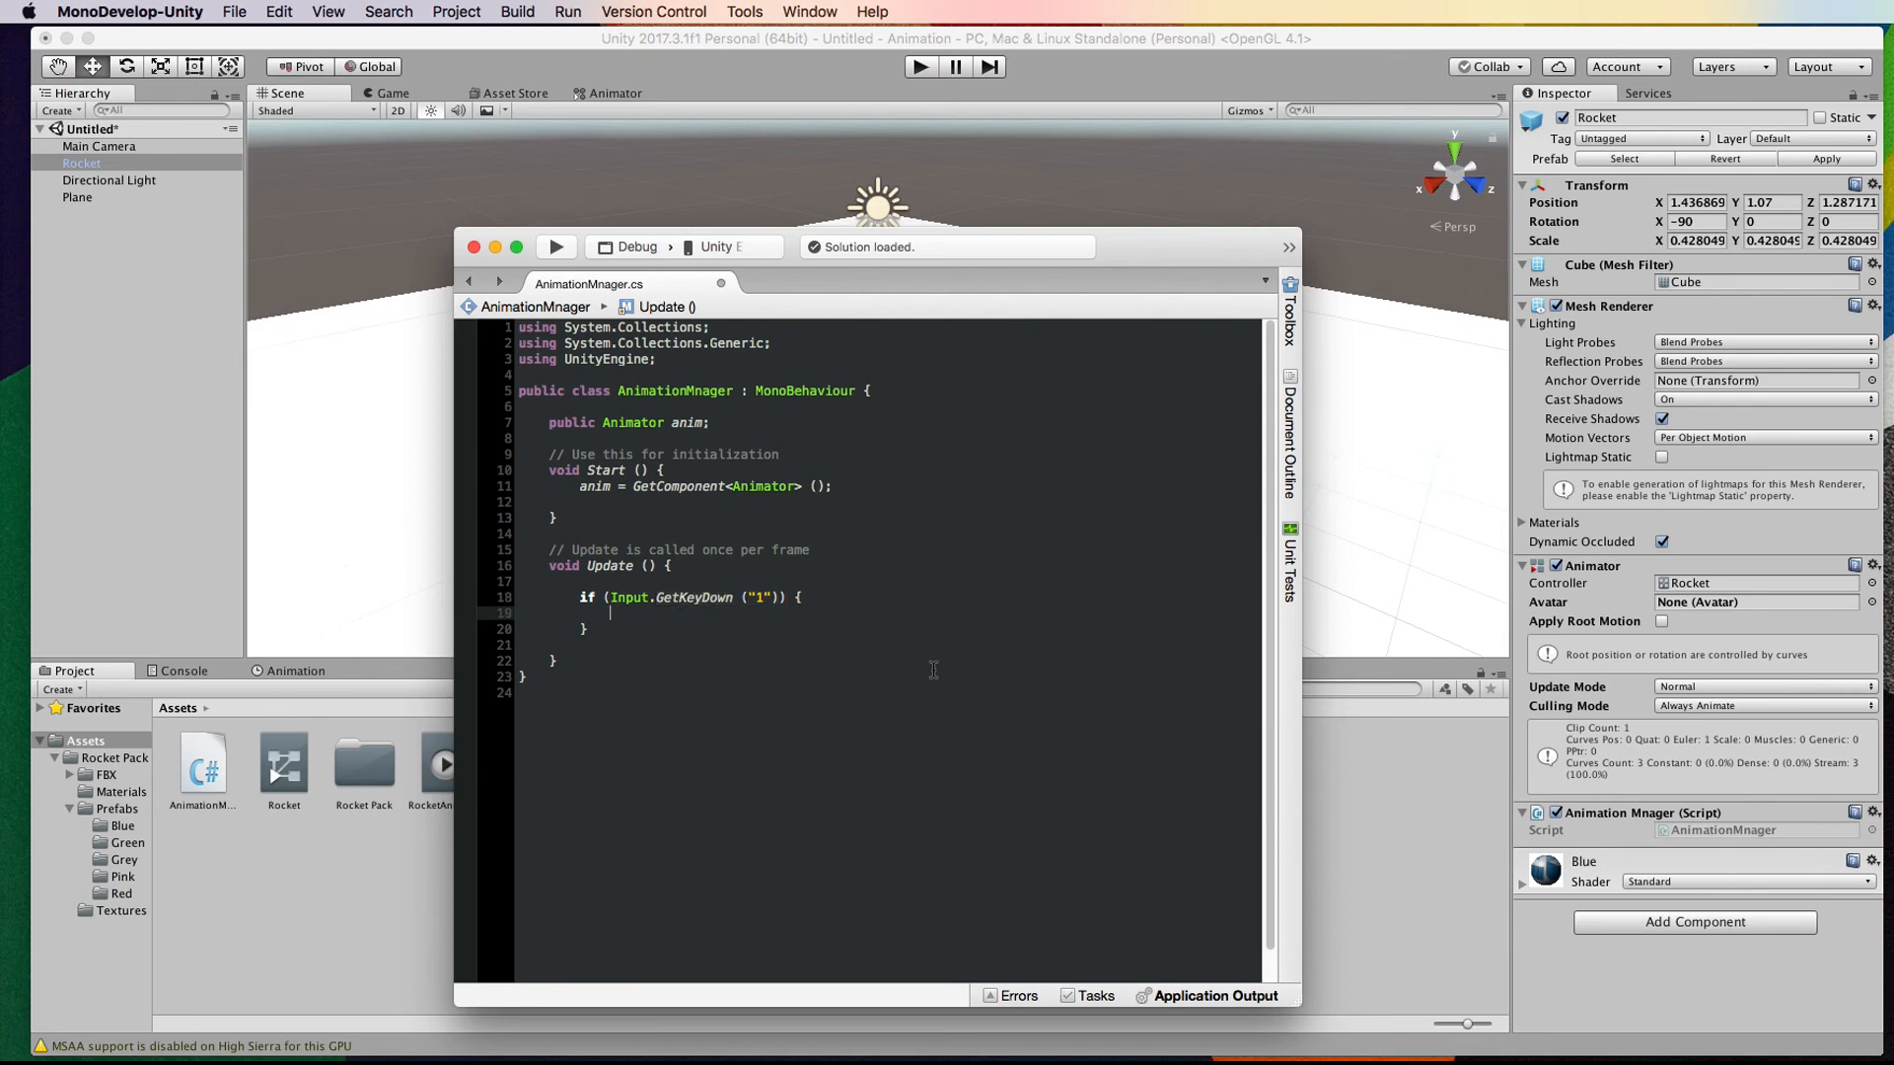
pyautogui.write('anim.')
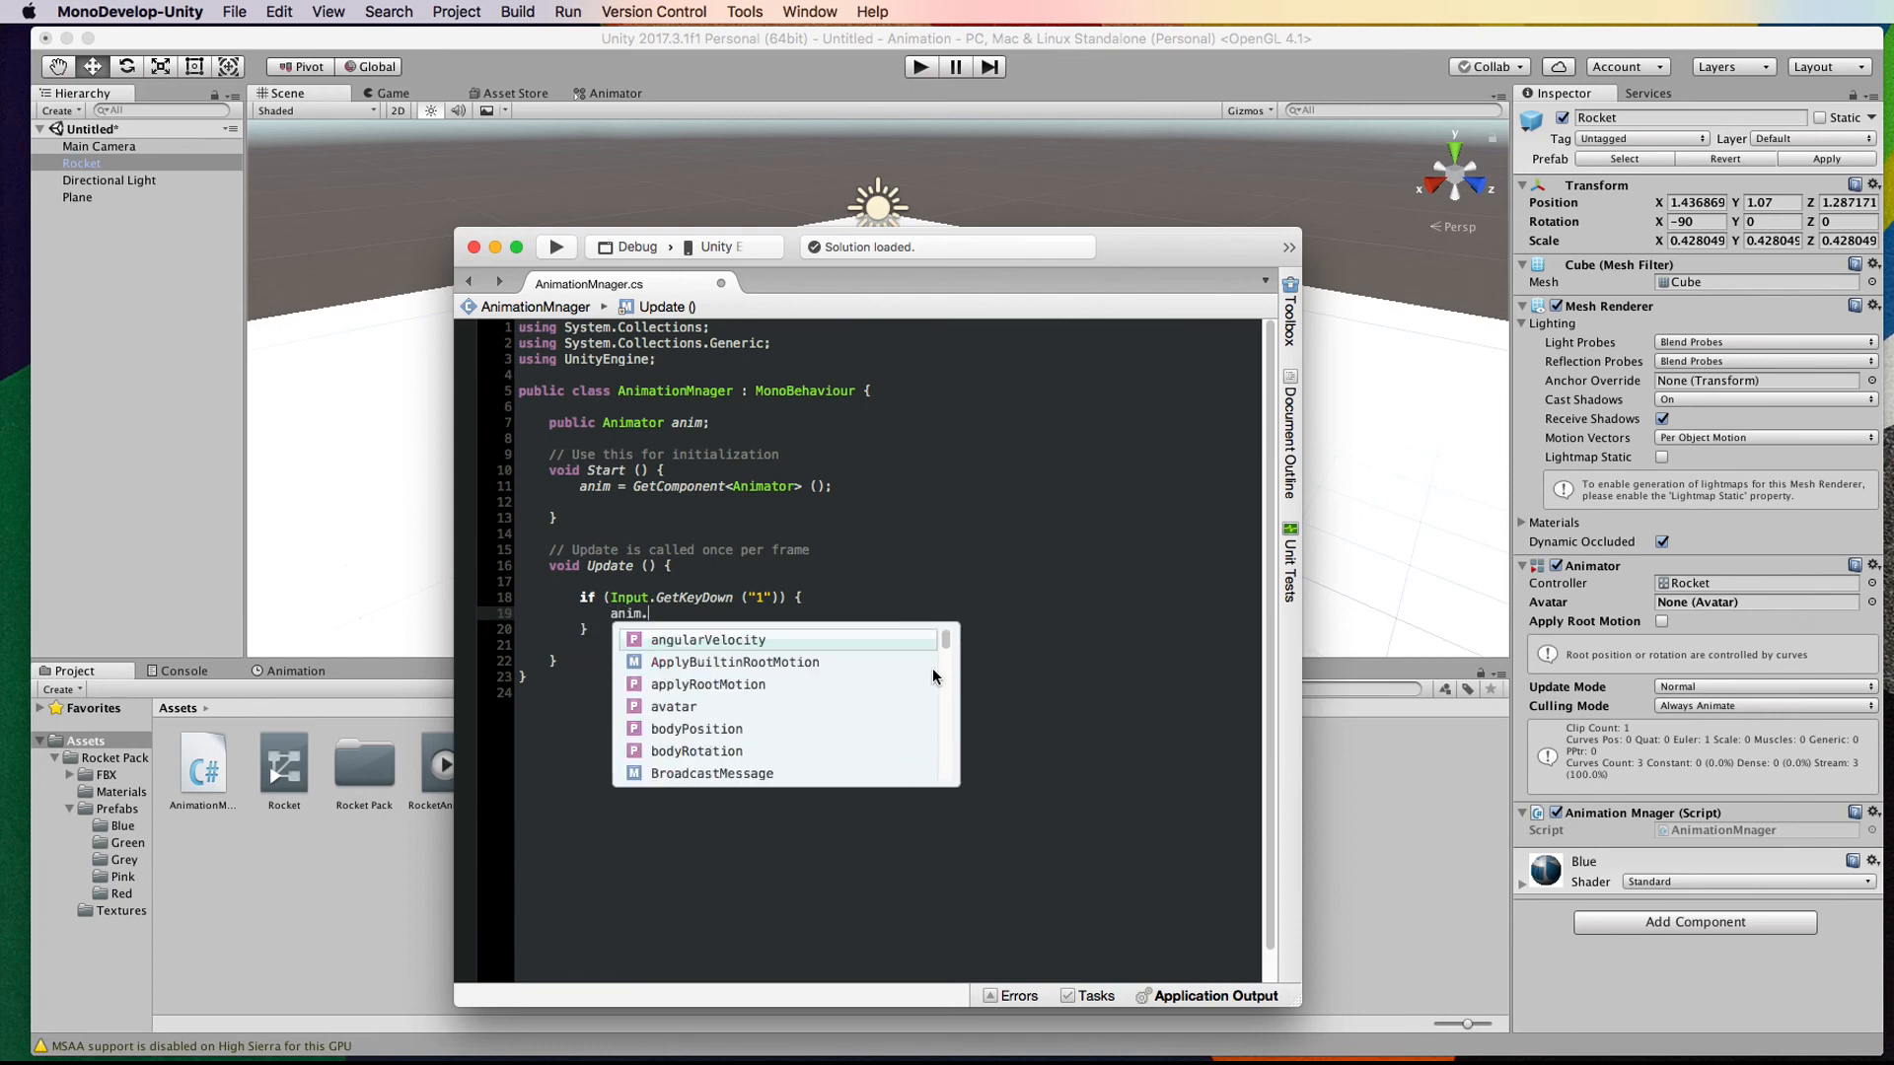
pyautogui.write('Olay')
pyautogui.press('BackSpace')
pyautogui.press('BackSpace')
pyautogui.press('BackSpace')
pyautogui.press('BackSpace')
pyautogui.write('Pla')
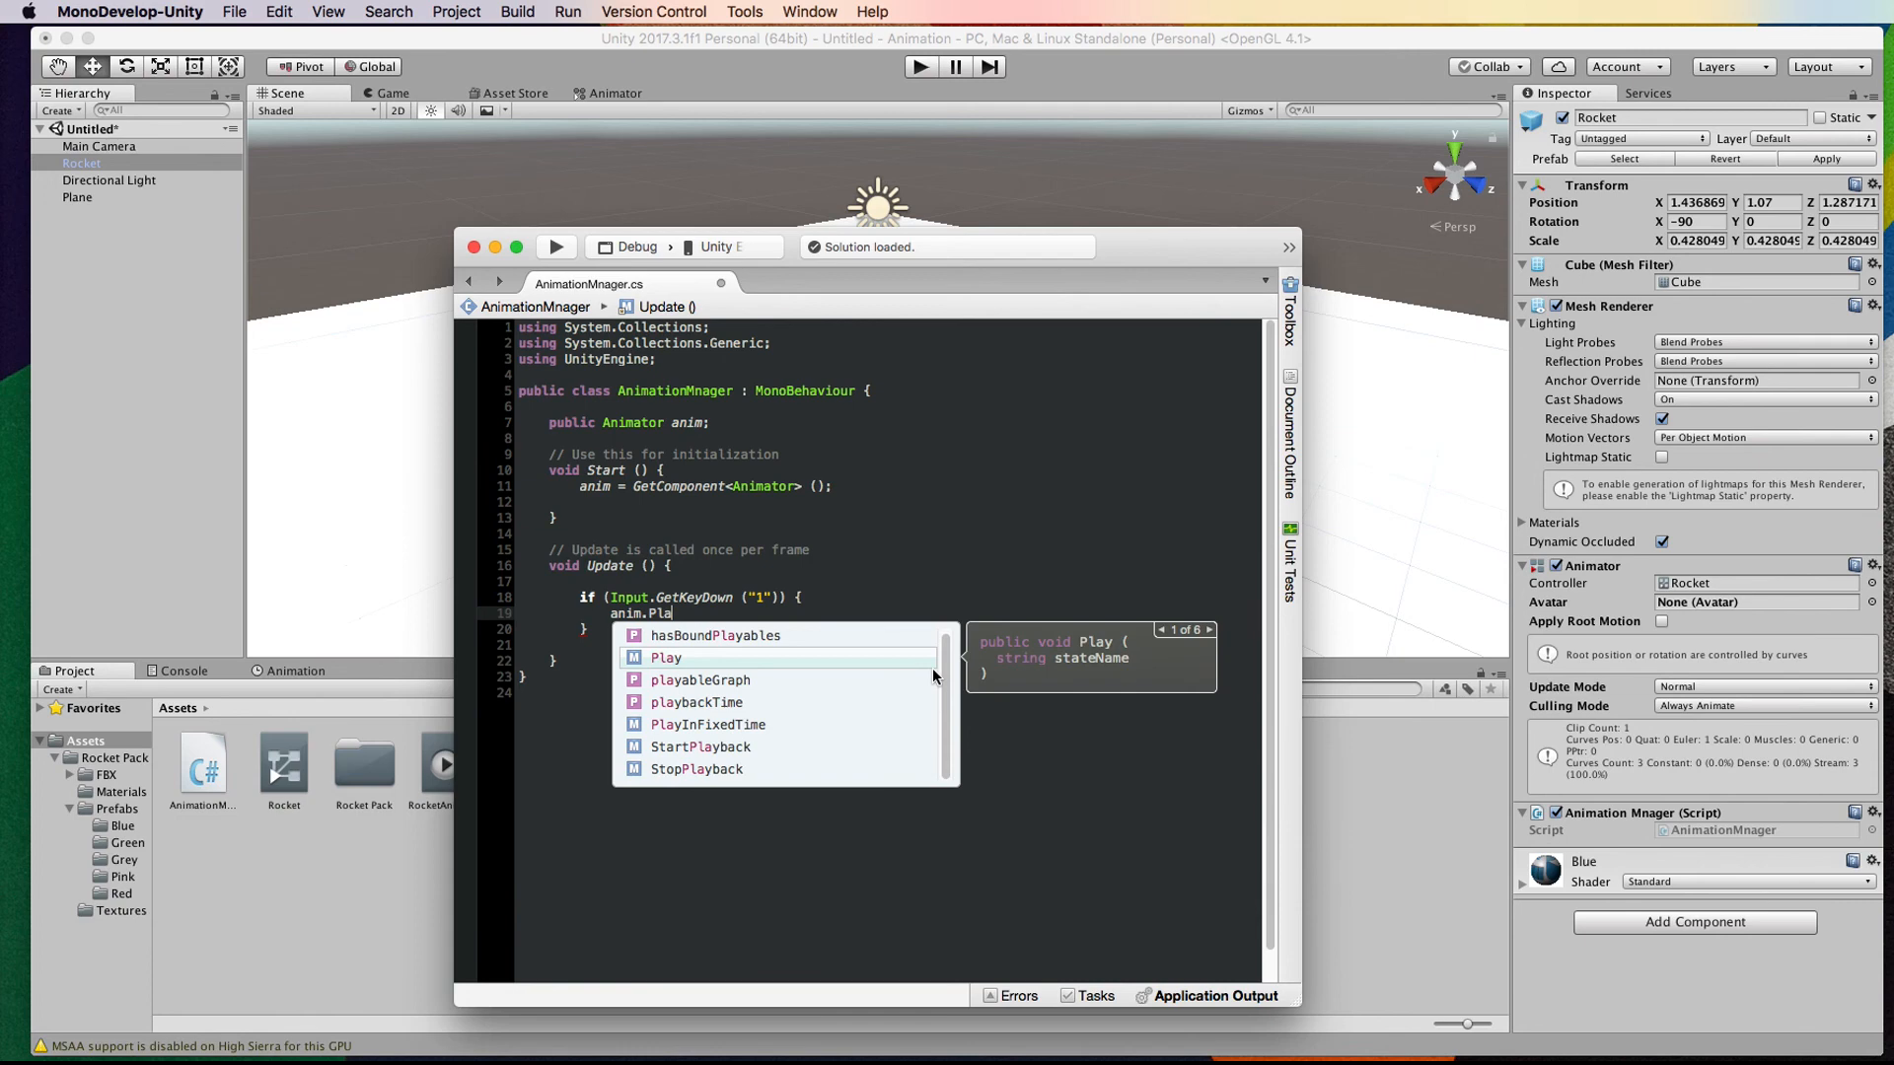
pyautogui.write('y()')
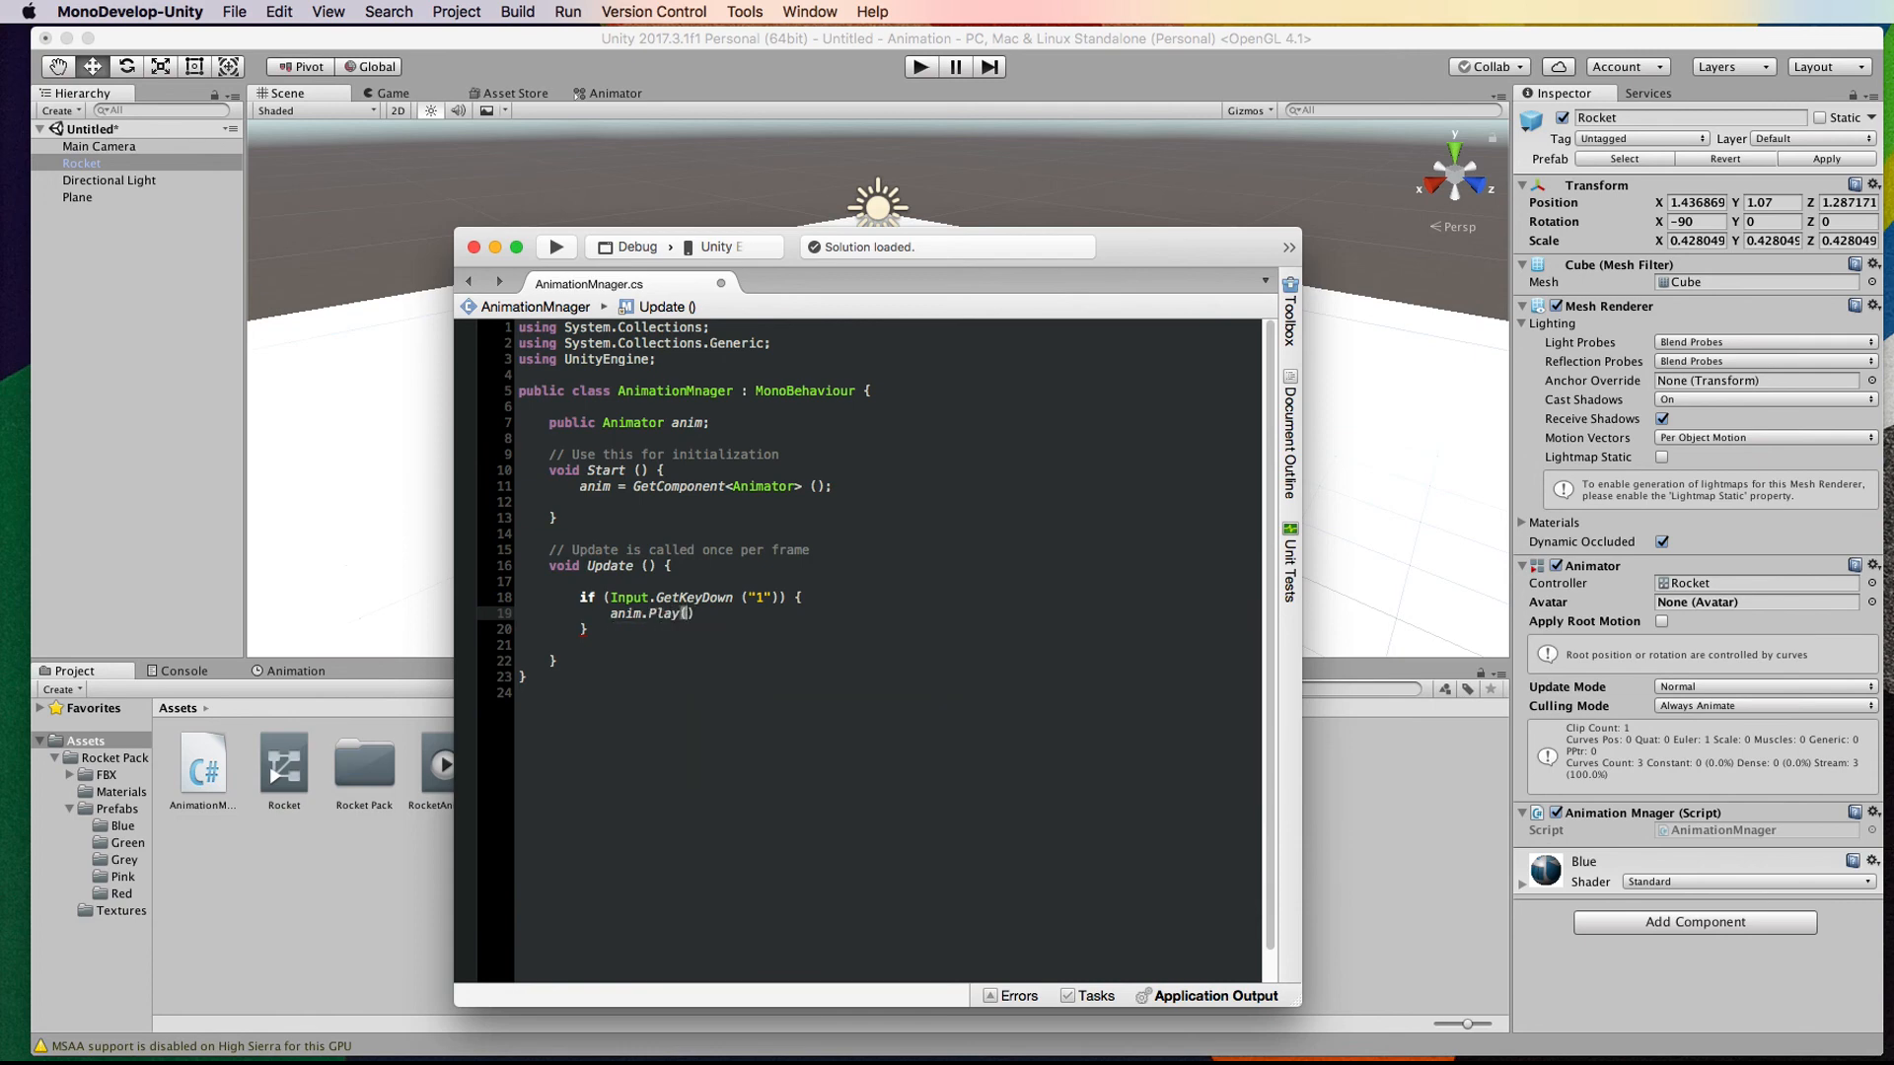
pyautogui.write('"')
pyautogui.click(732, 614)
pyautogui.write(';')
# Step: Check the state's name in Unity's Animator, enter RocketAnimation as the anim.Play argument in MonoDevelop, and start debugging the script
pyautogui.click(1116, 34)
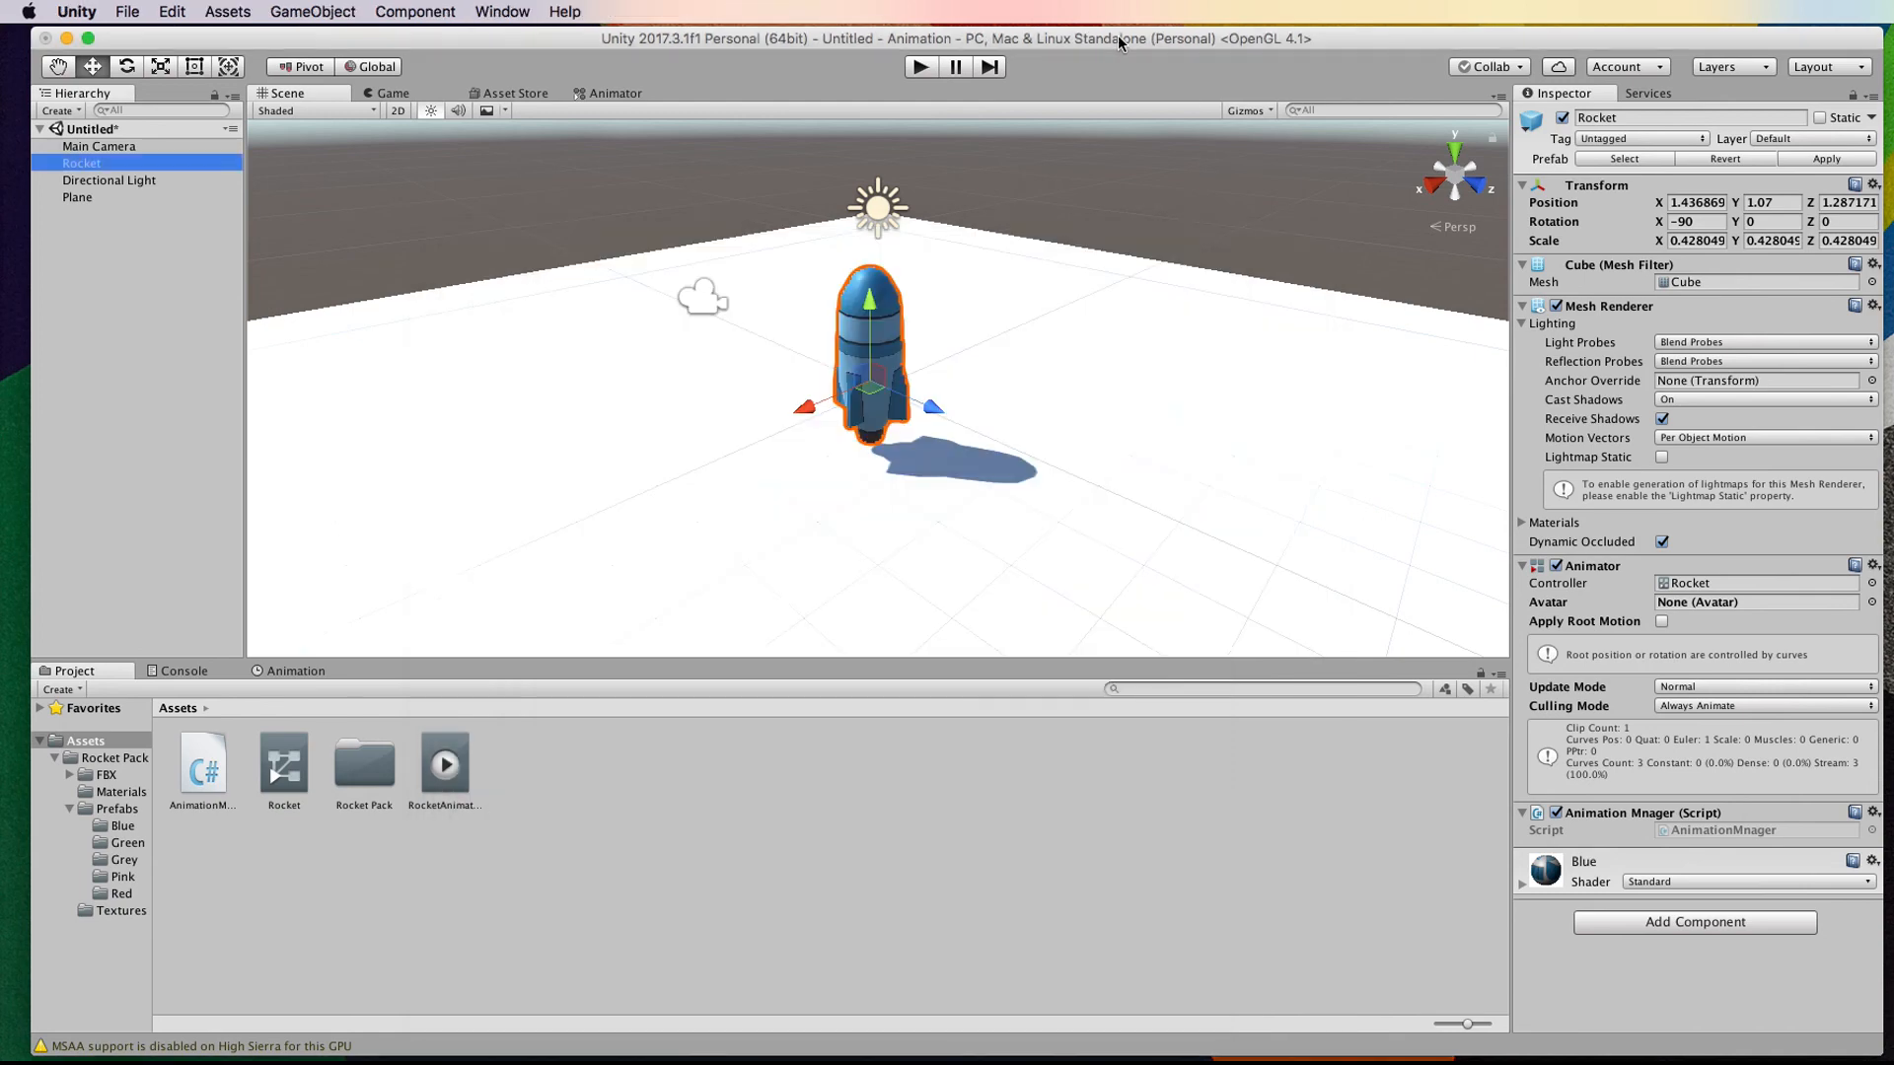
pyautogui.click(612, 94)
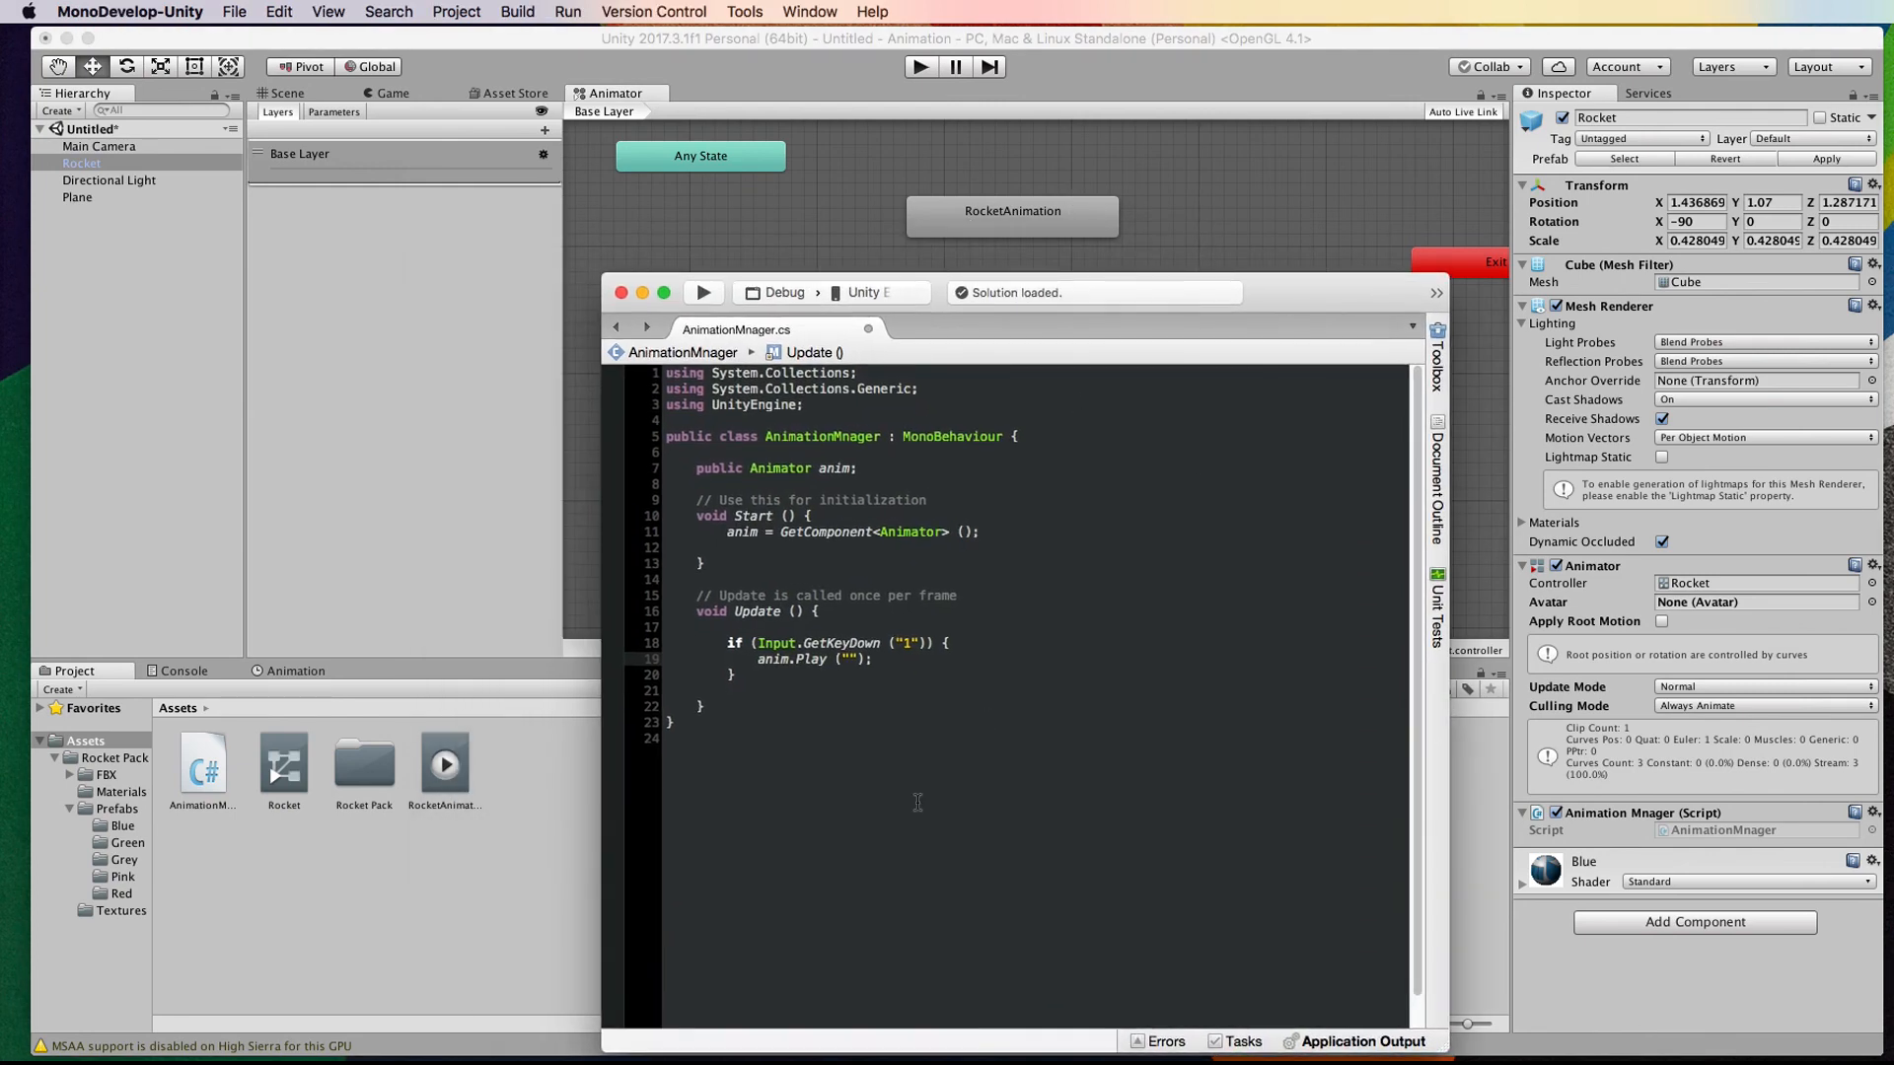
pyautogui.click(846, 658)
pyautogui.write('RocketAnimation')
pyautogui.click(705, 293)
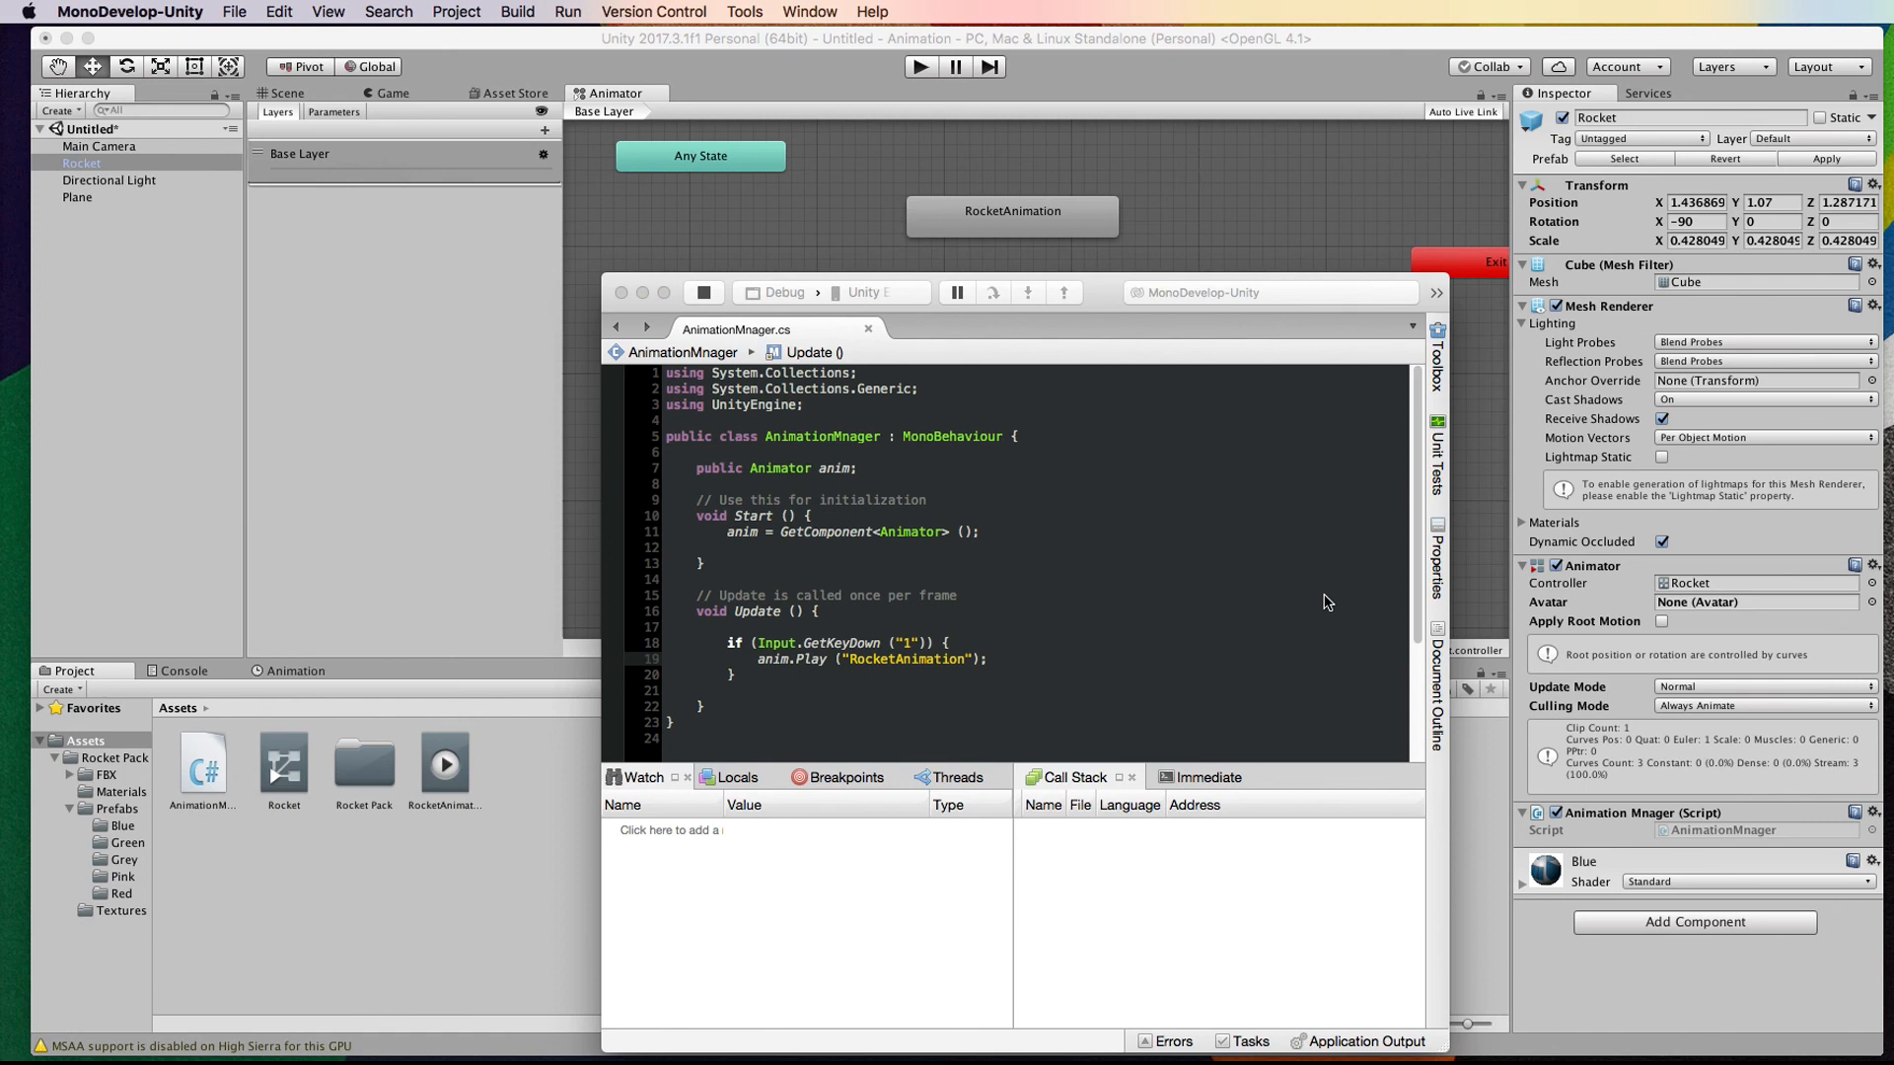
# Step: Switch to Unity, play the scene to test the rocket animation triggered by the 1 key, and stop it
pyautogui.click(1190, 43)
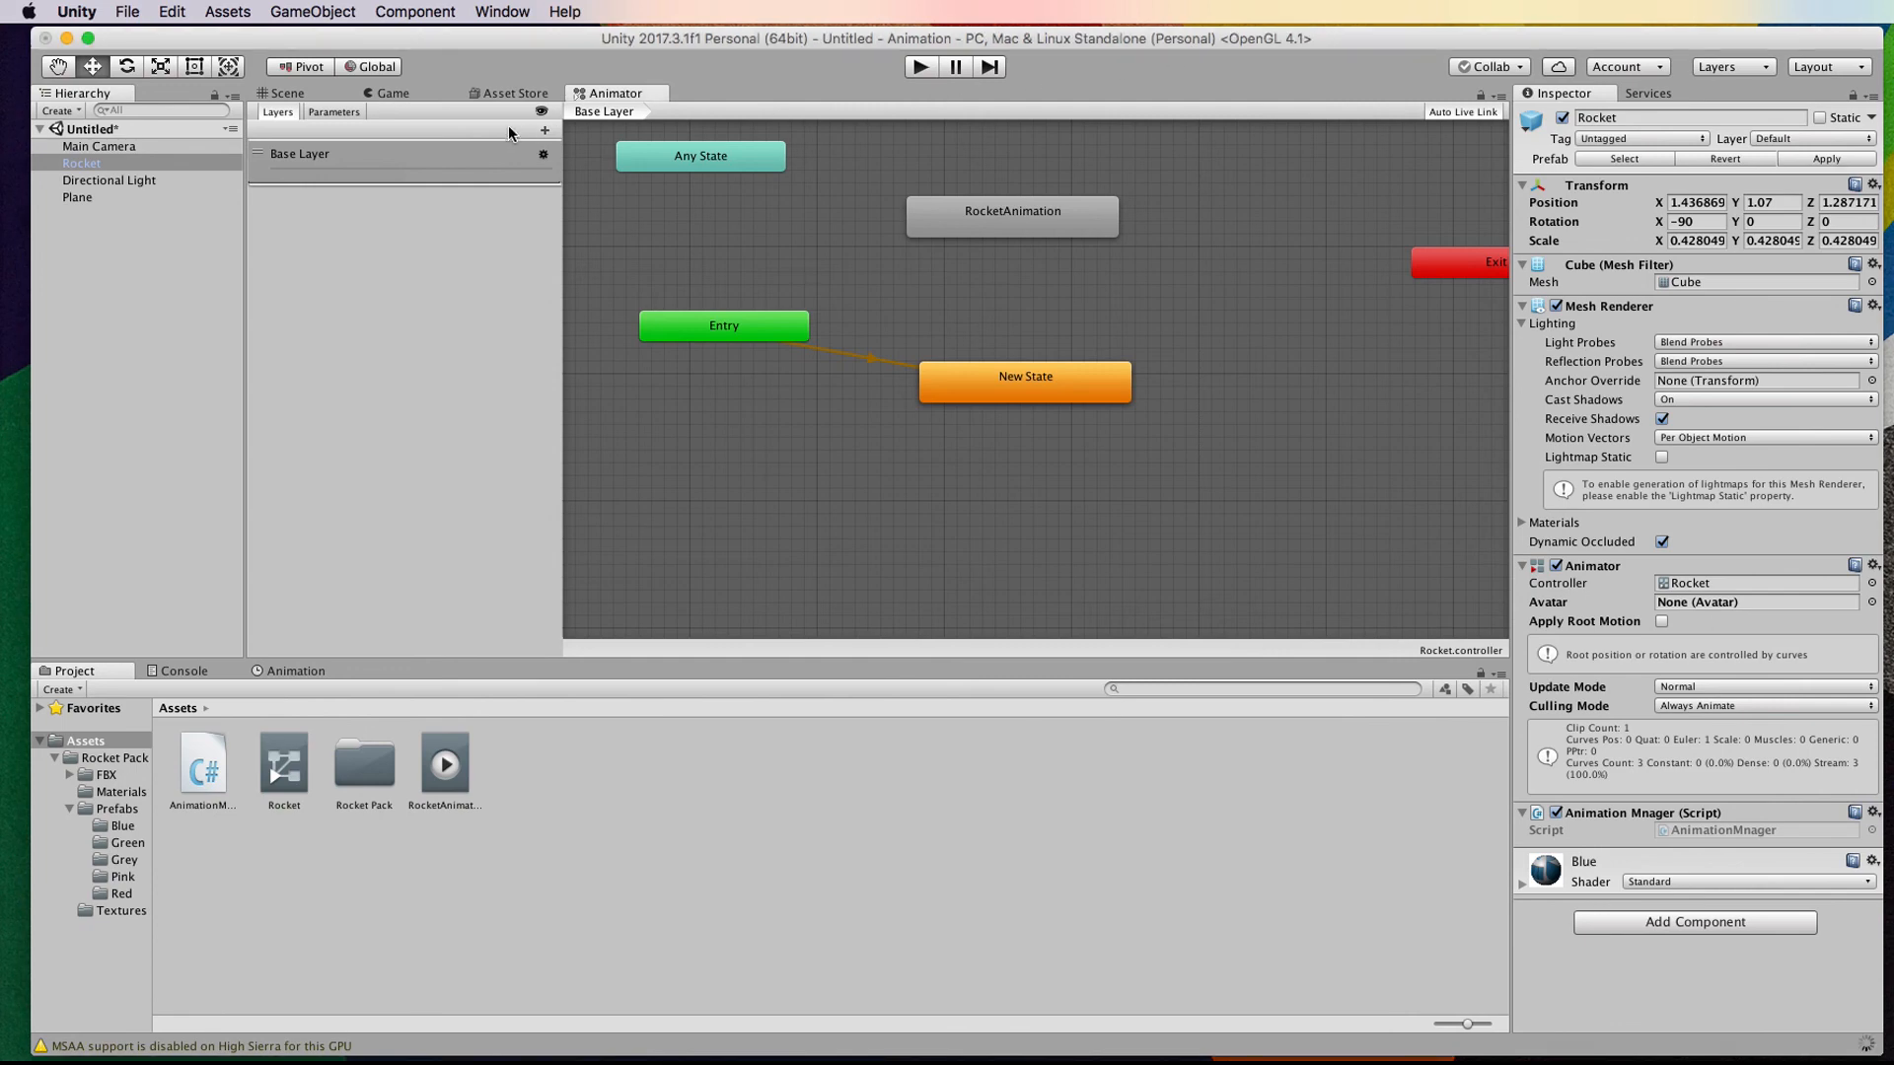
pyautogui.click(287, 92)
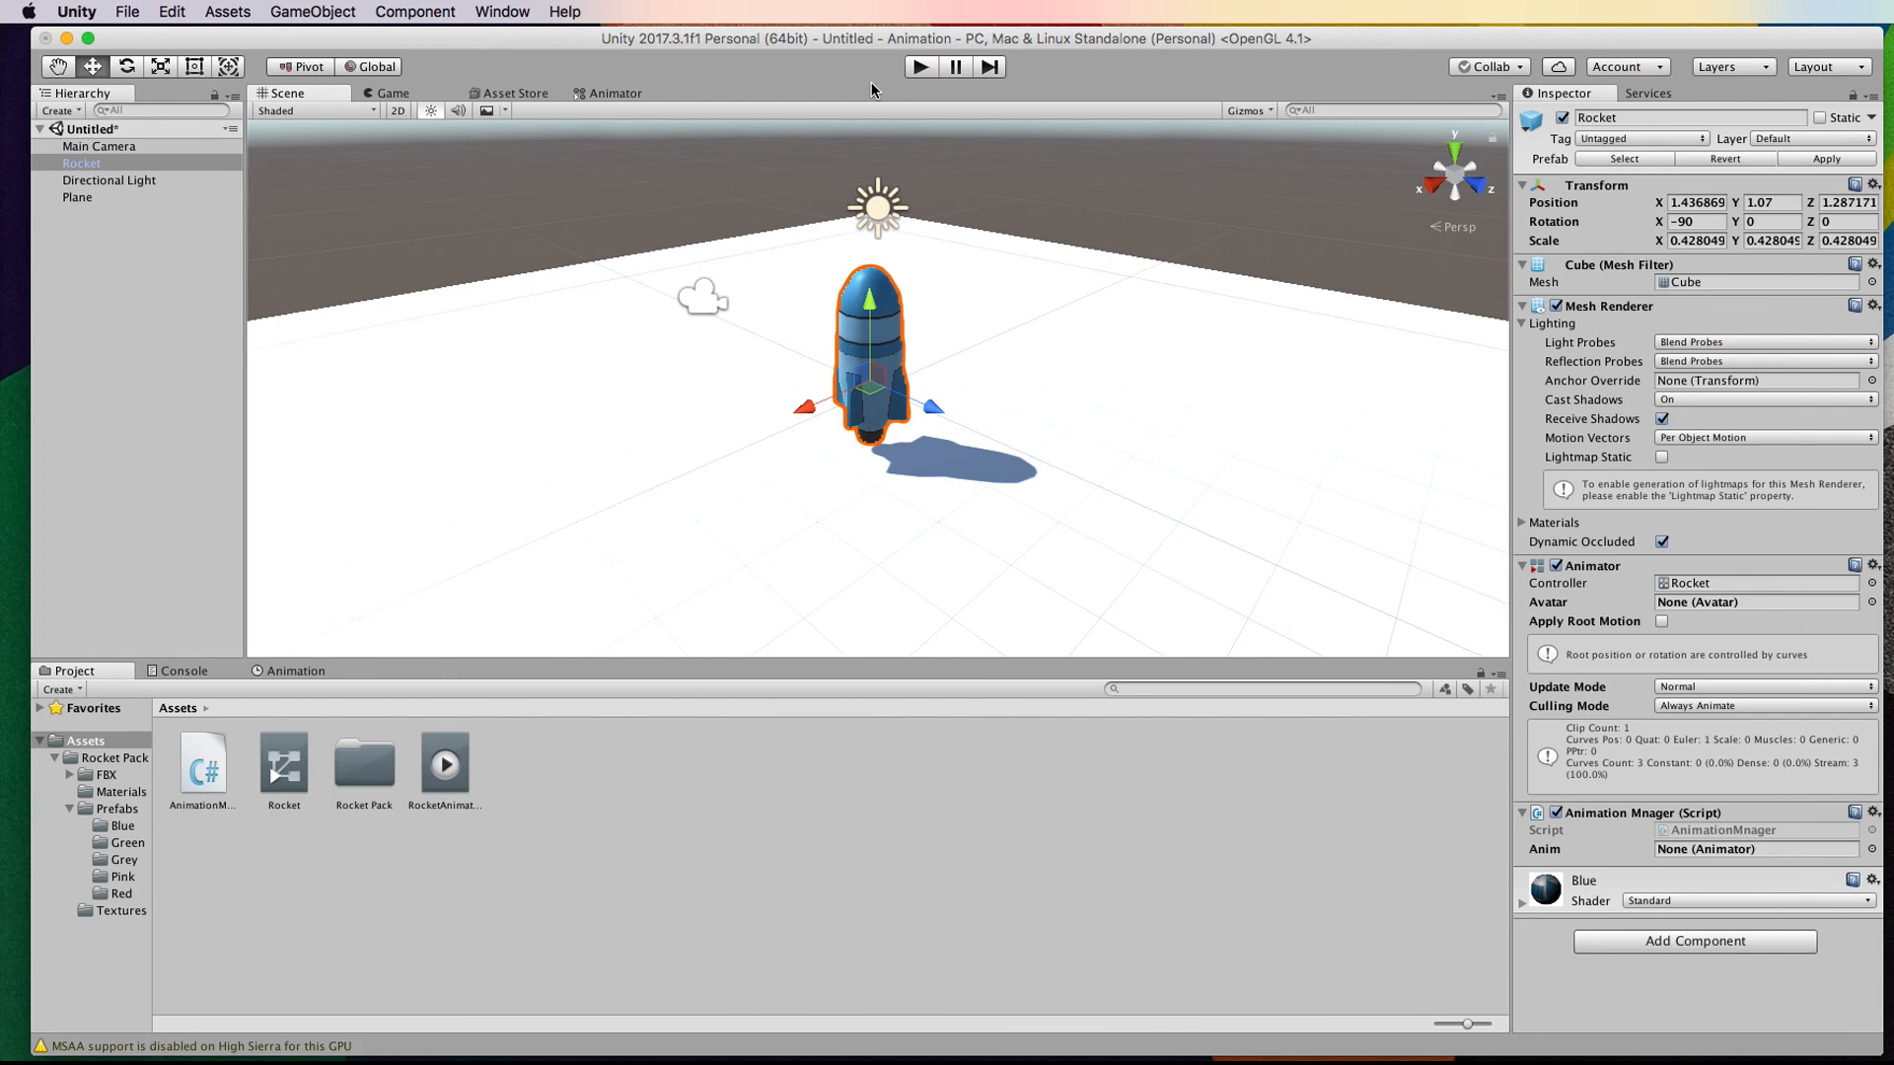
pyautogui.click(918, 67)
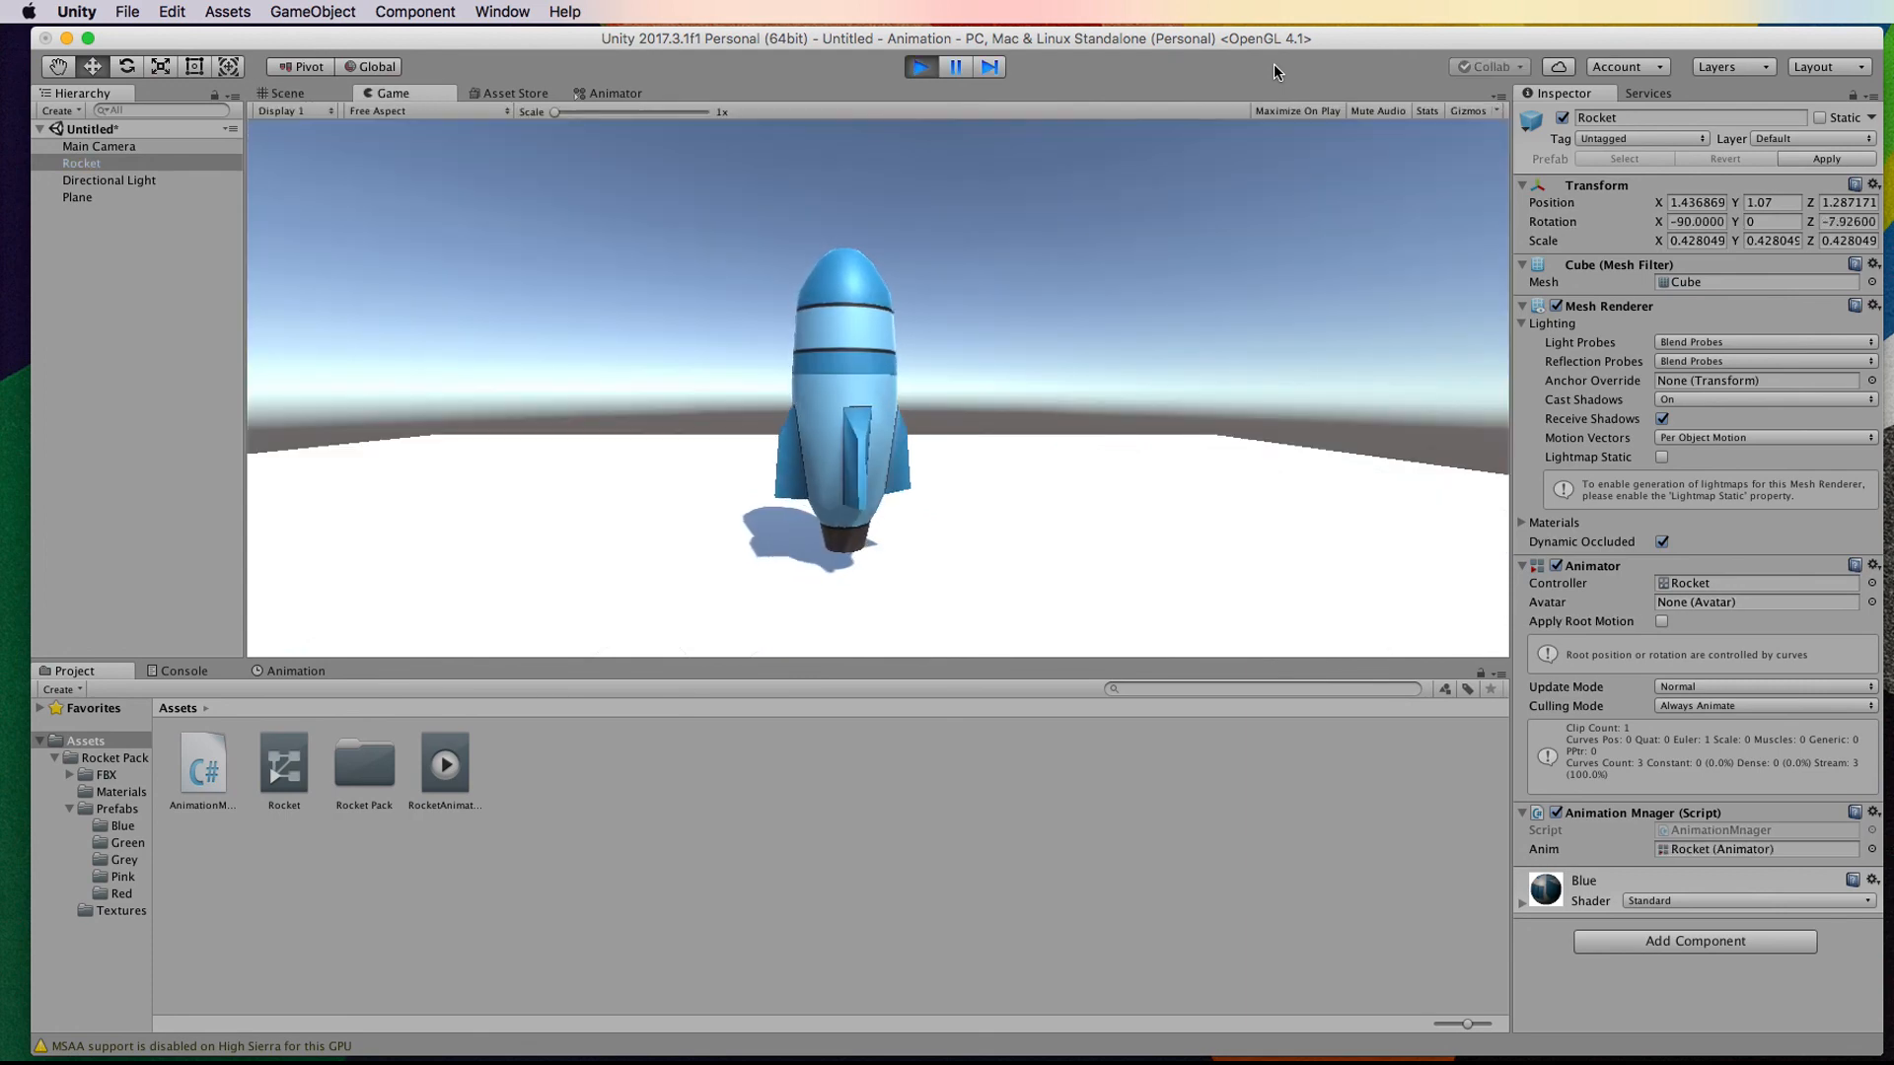
pyautogui.click(921, 68)
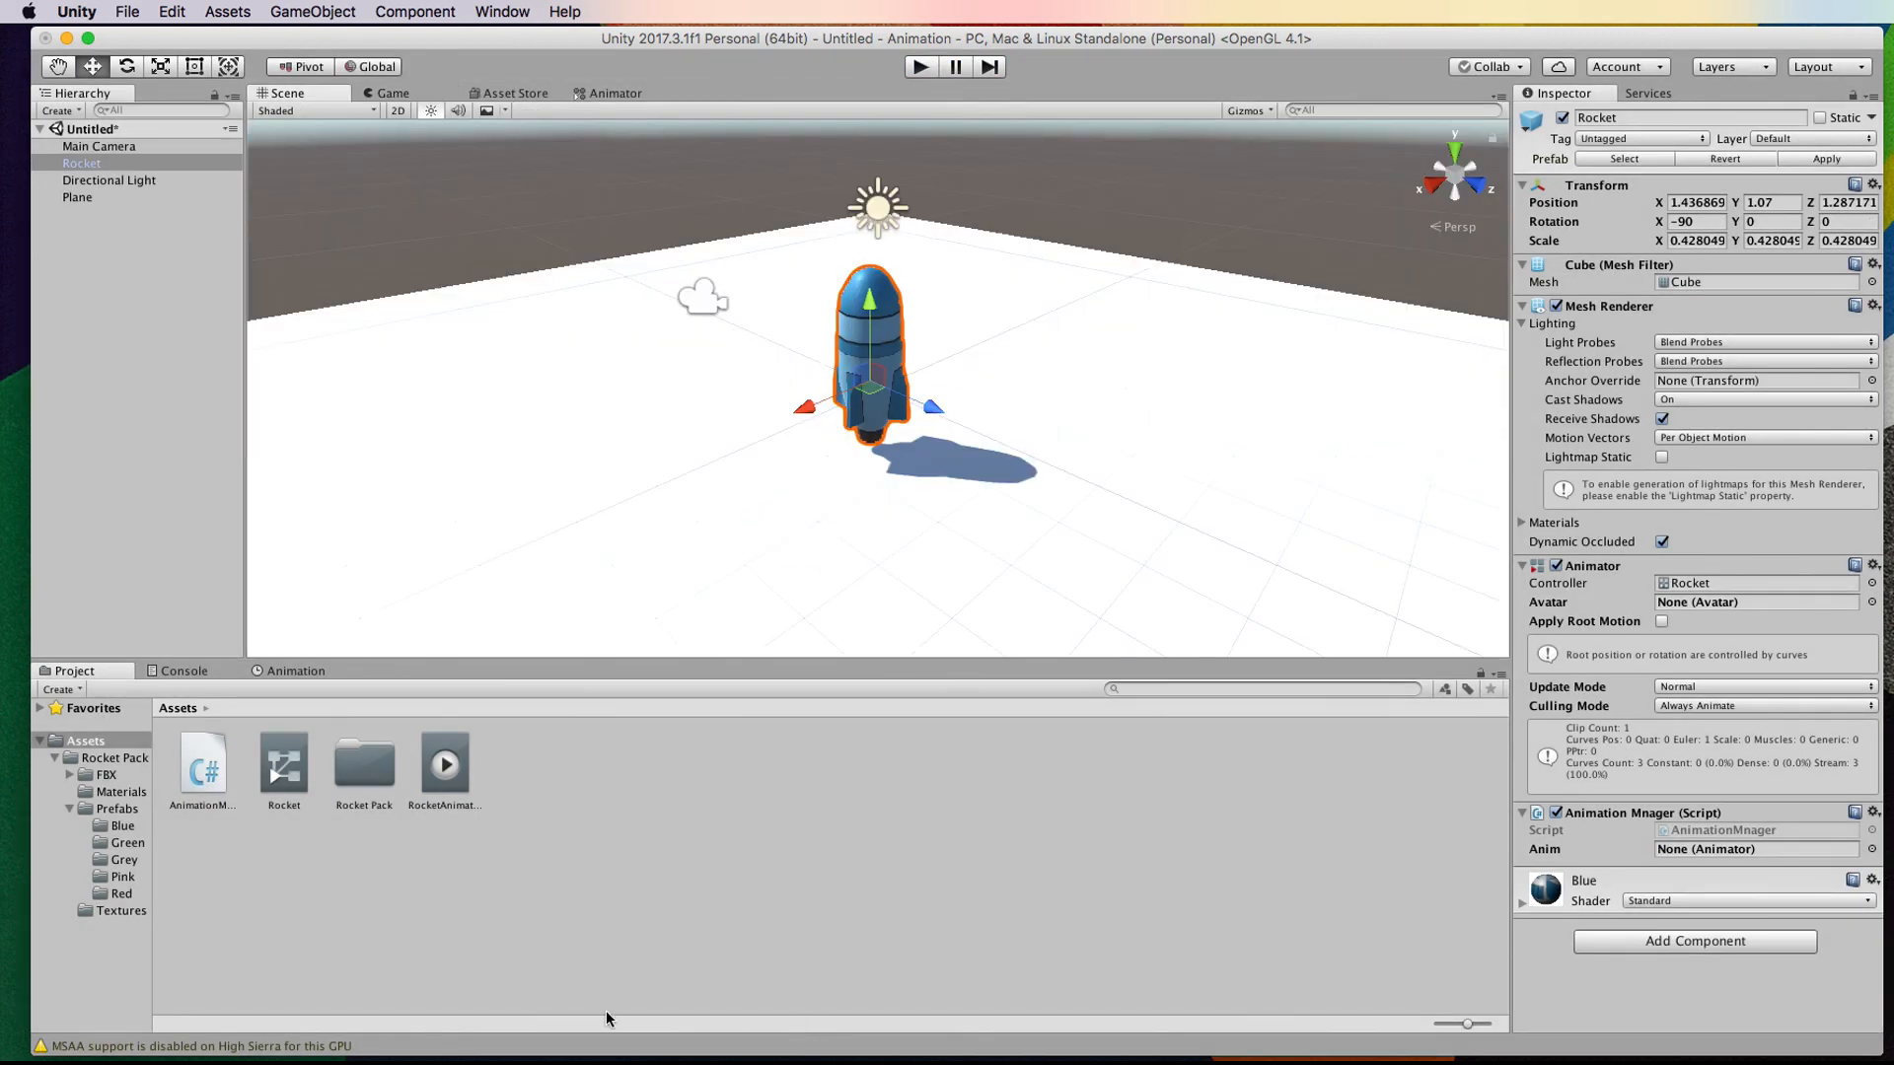